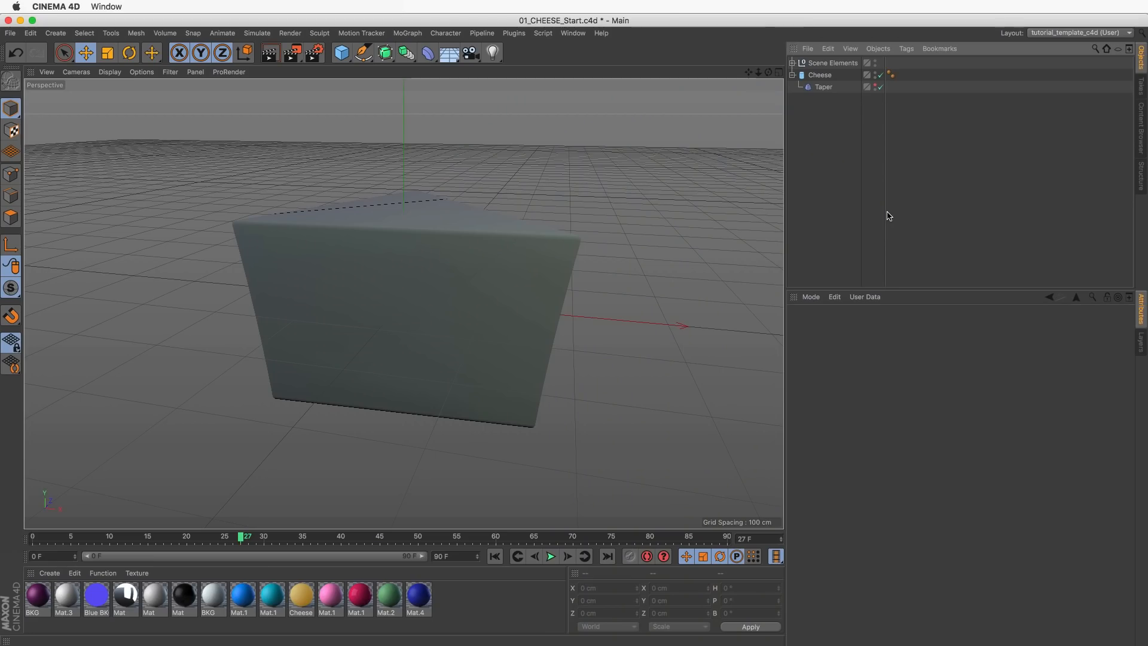
# Add a Volume Builder below Scene Elements and nest the Cheese cylinder inside it.
pyautogui.click(812, 75)
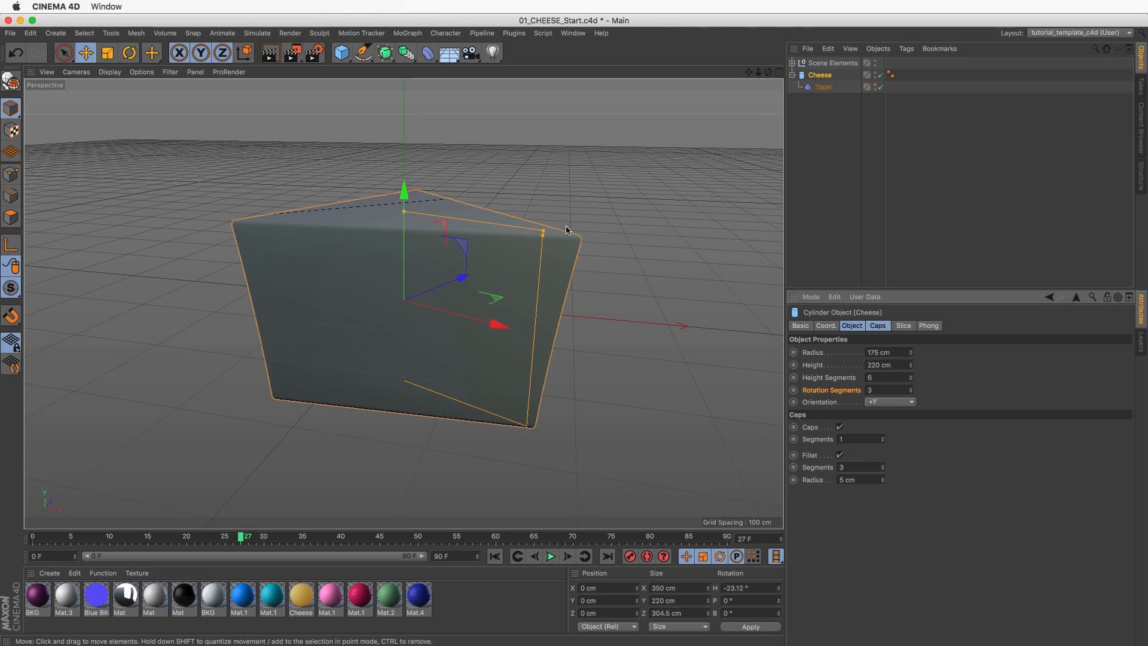
pyautogui.click(407, 53)
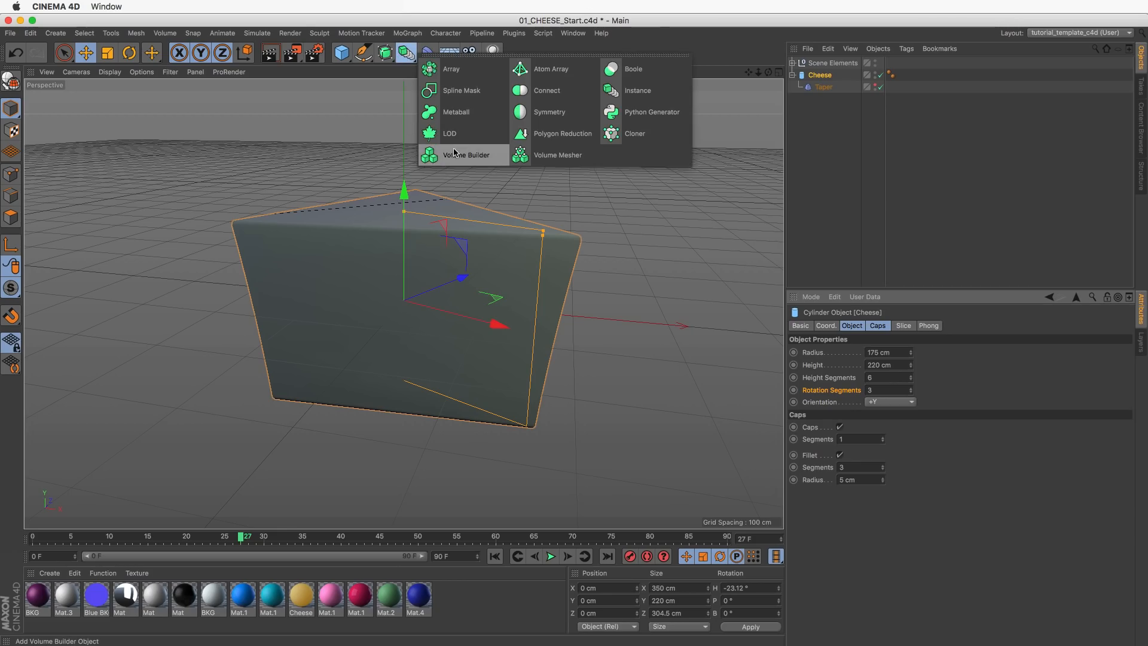
pyautogui.click(496, 154)
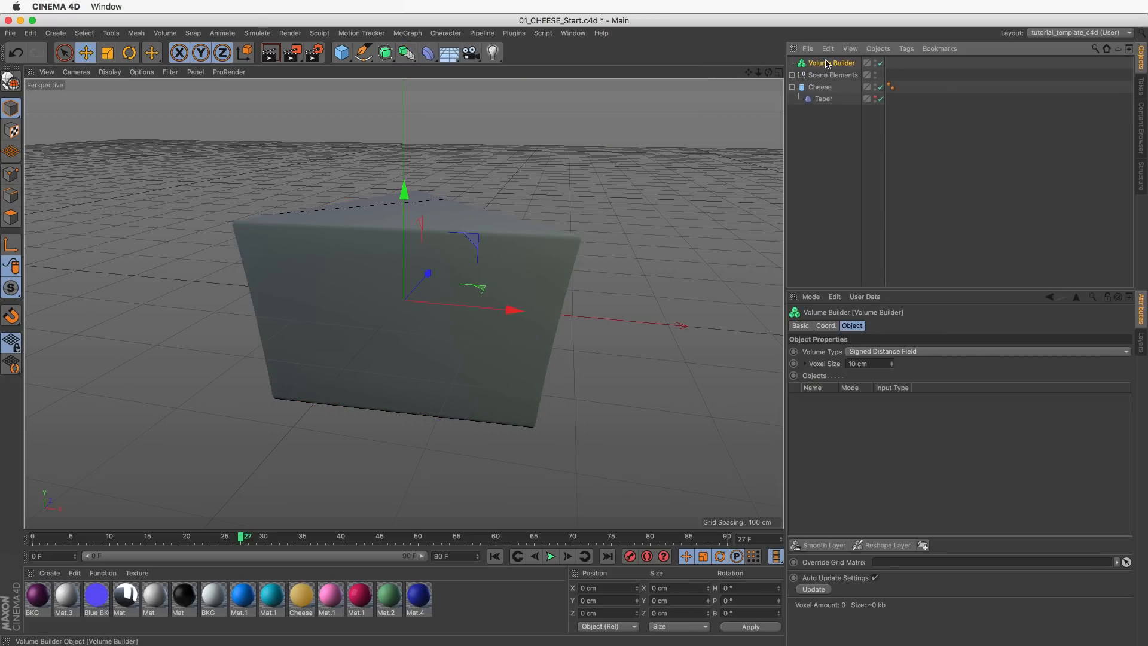
pyautogui.moveTo(820, 87); pyautogui.dragTo(812, 83)
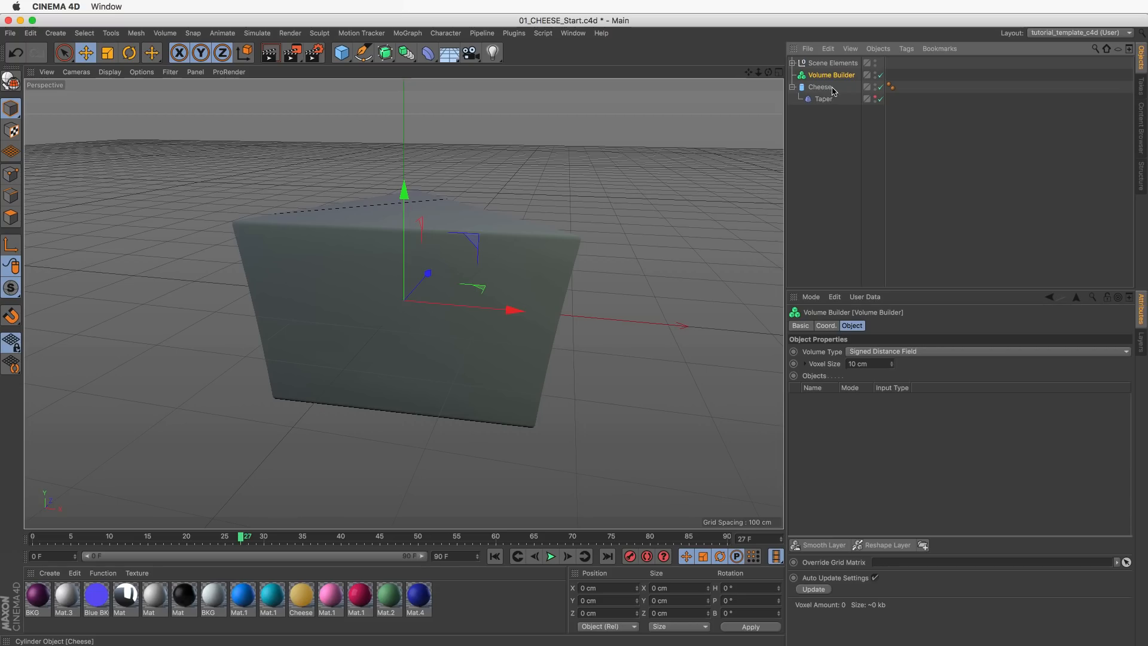
pyautogui.click(834, 91)
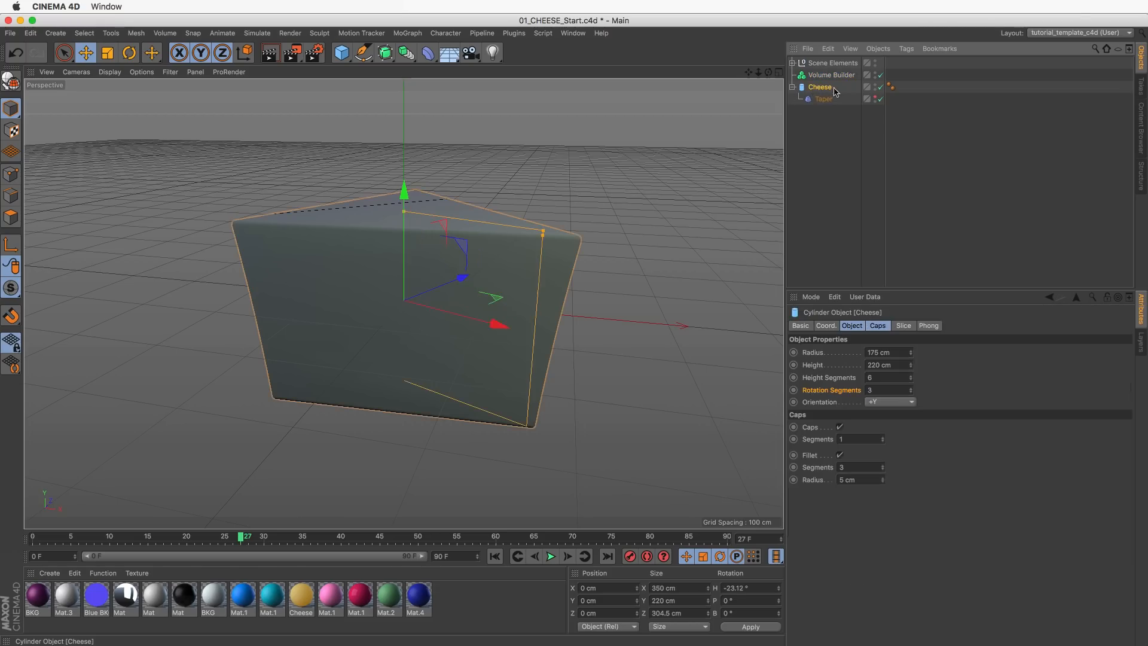
pyautogui.moveTo(820, 91); pyautogui.dragTo(840, 76)
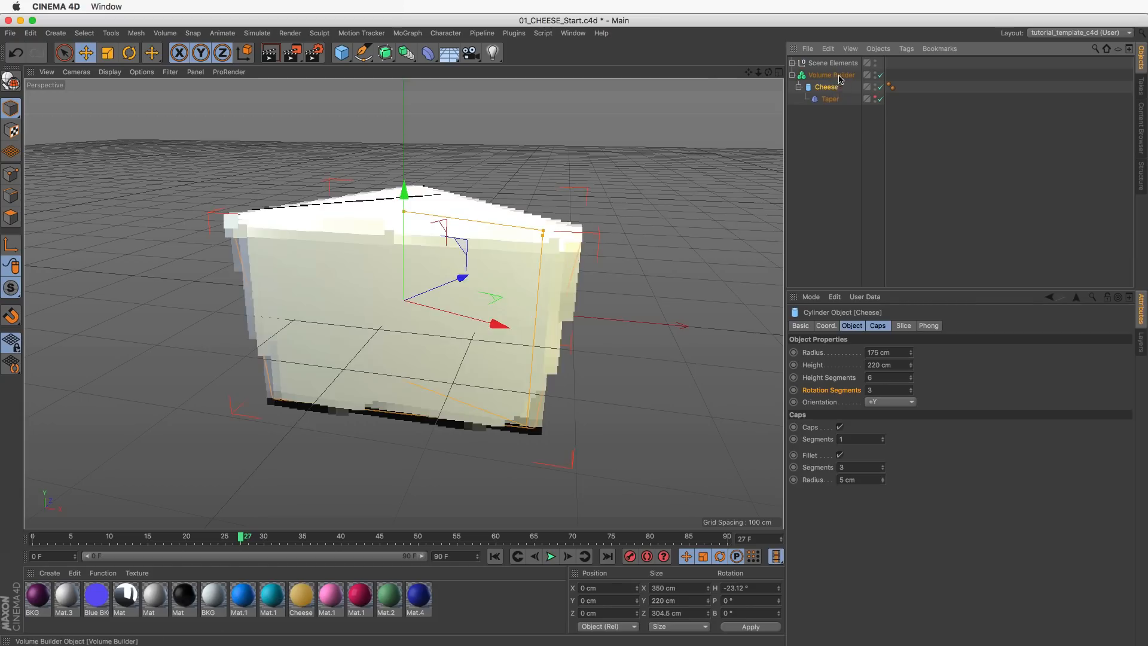
# Set the Volume Builder's voxel size to 2 cm after trying a coarser value.
pyautogui.click(839, 75)
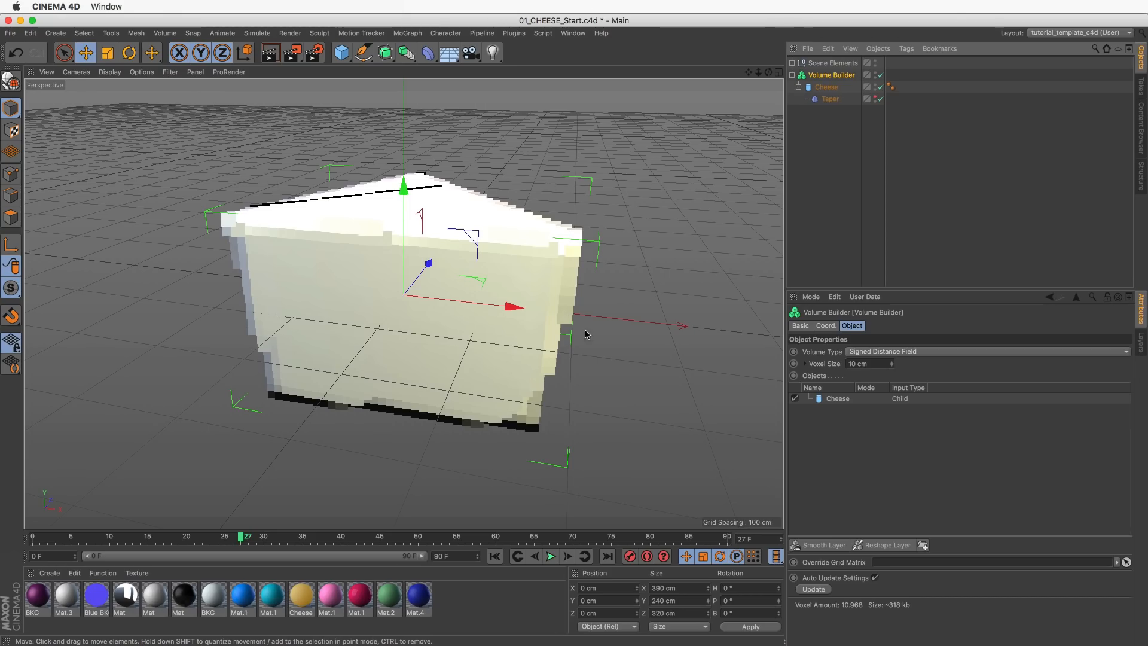
pyautogui.keyDown('alt'); pyautogui.moveTo(655, 336); pyautogui.dragTo(478, 303); pyautogui.keyUp('alt')
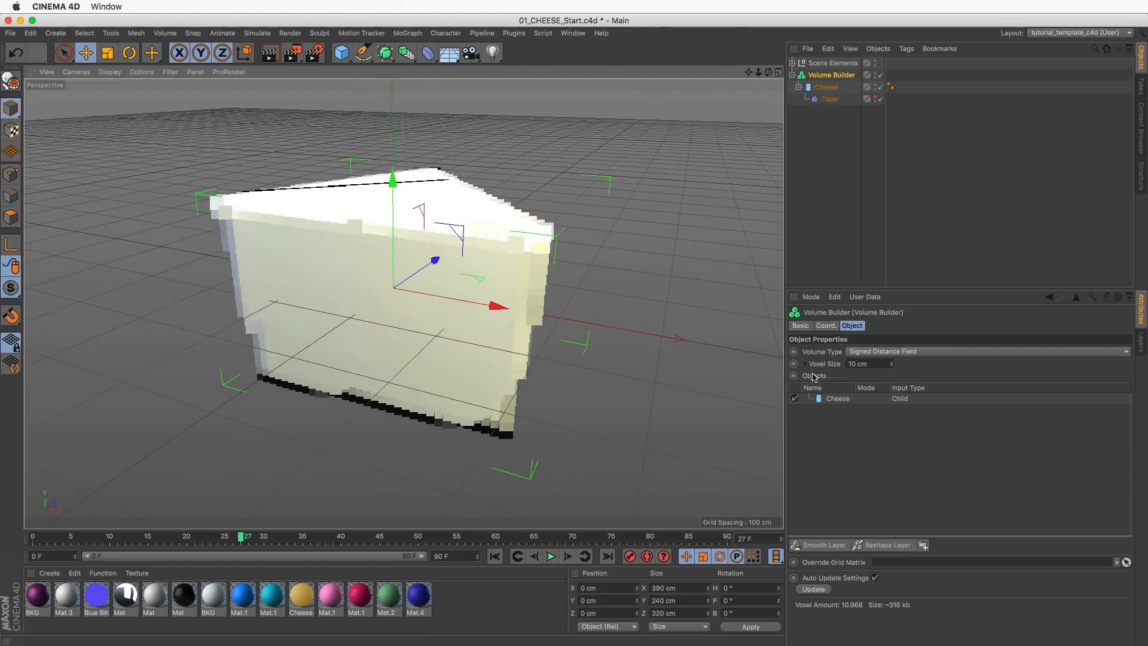
pyautogui.click(830, 364)
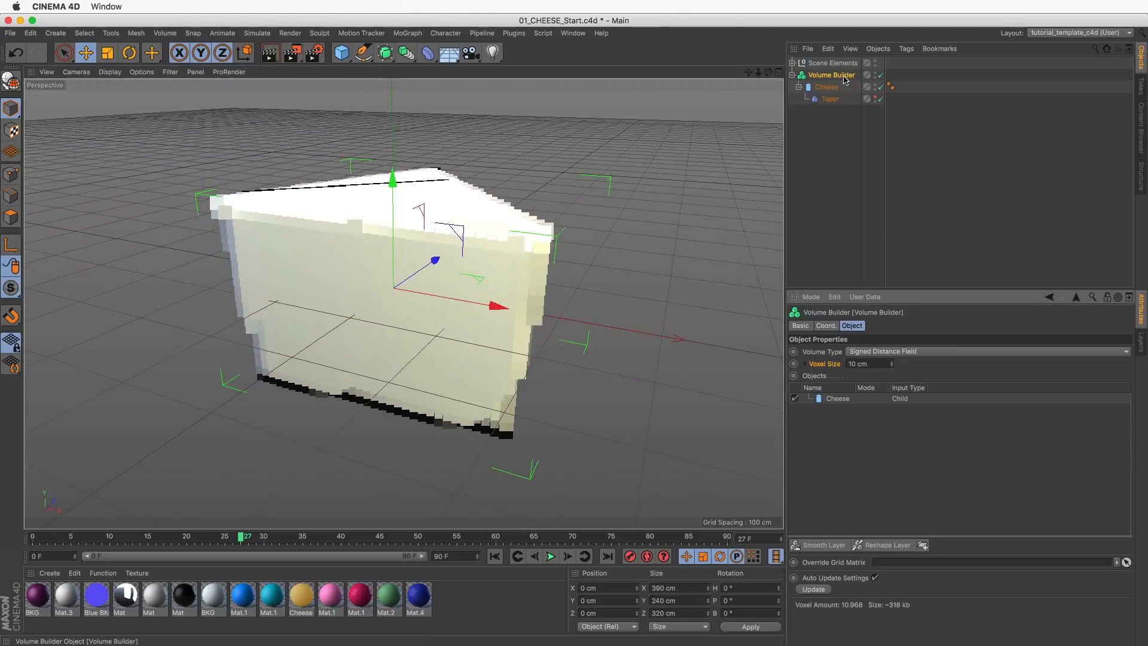
pyautogui.moveTo(873, 365); pyautogui.dragTo(900, 329)
pyautogui.click(891, 367)
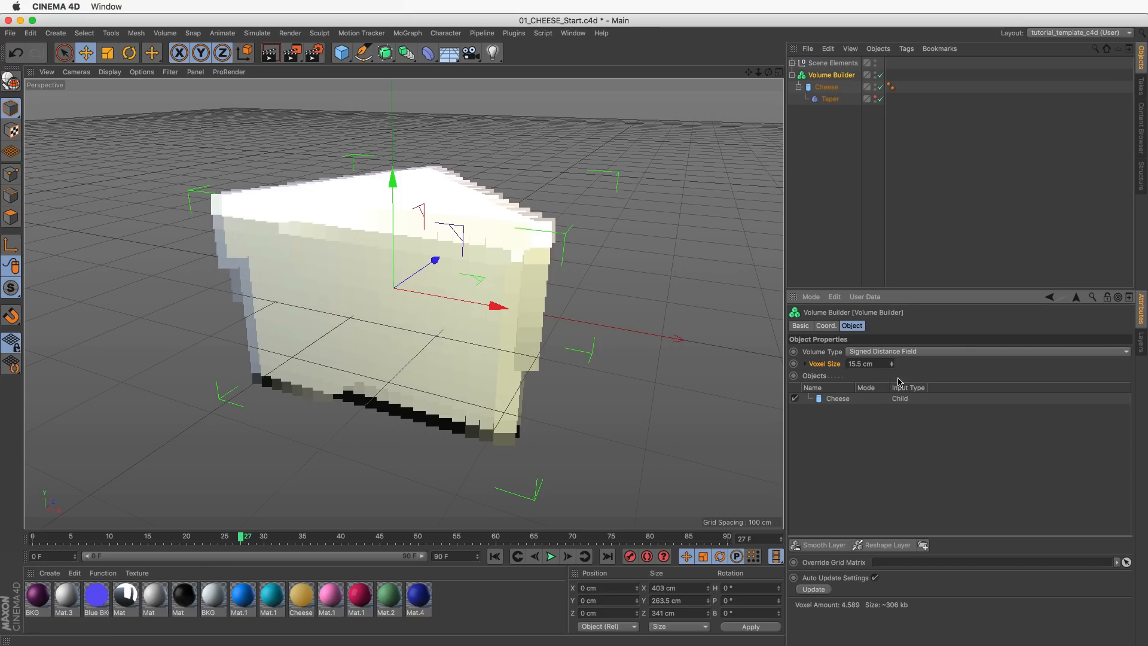
pyautogui.moveTo(891, 364); pyautogui.dragTo(844, 364)
pyautogui.write('2')
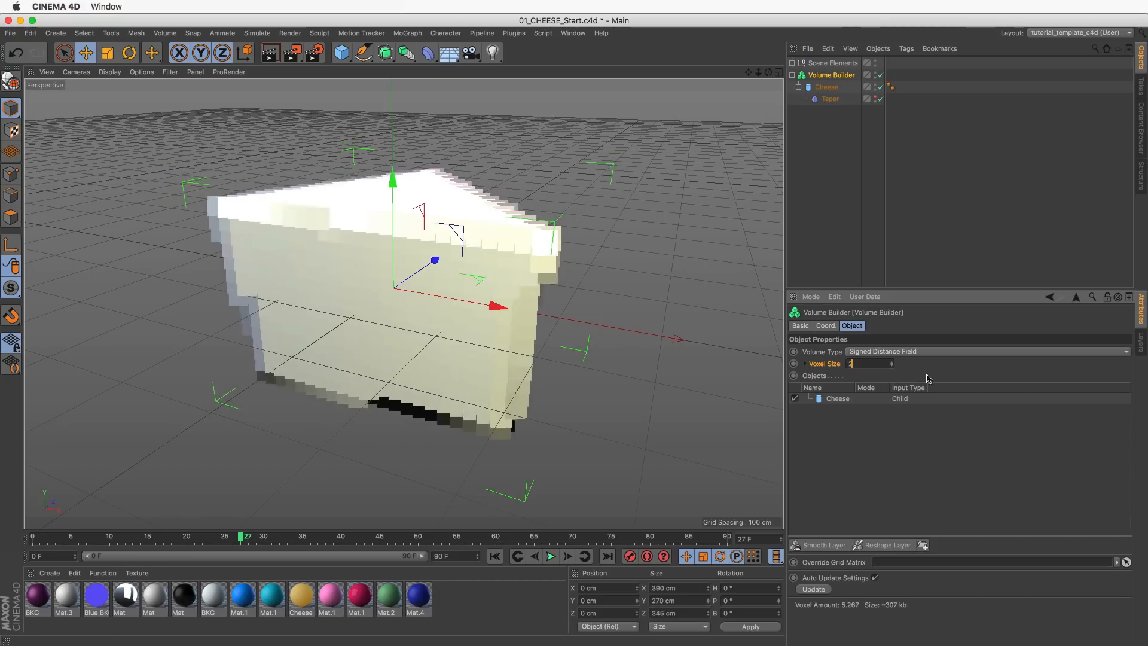
pyautogui.press('Return')
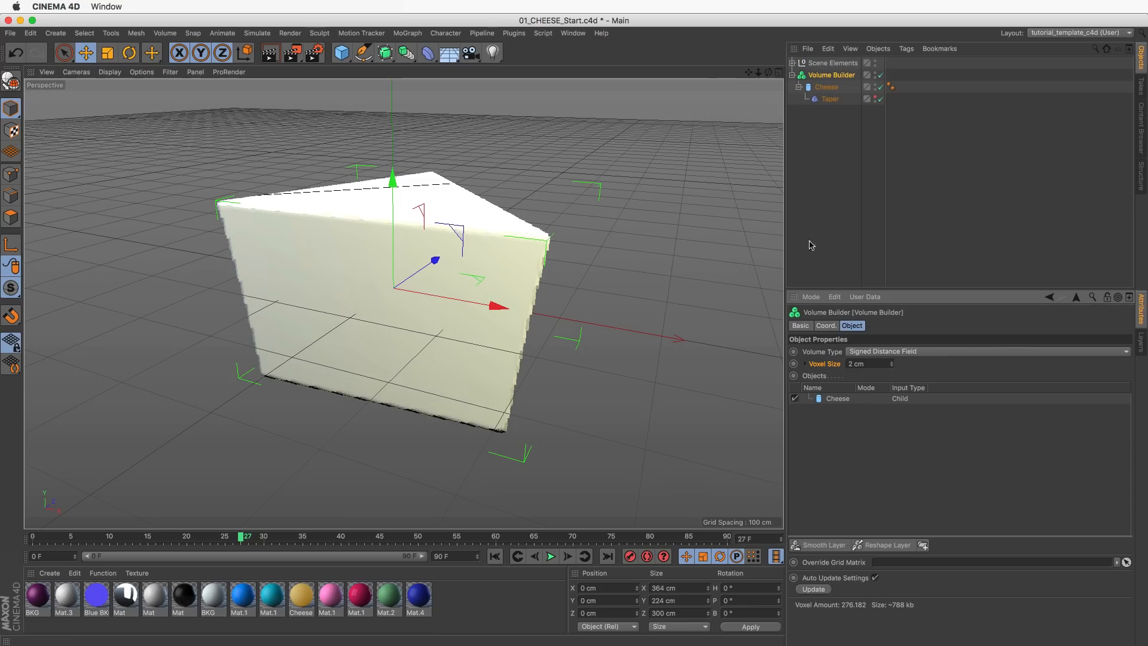
# Try to set the Volume Builder's voxel size to 0.001 cm and cancel the calculation.
pyautogui.click(889, 363)
pyautogui.write('0.001')
pyautogui.press('Return')
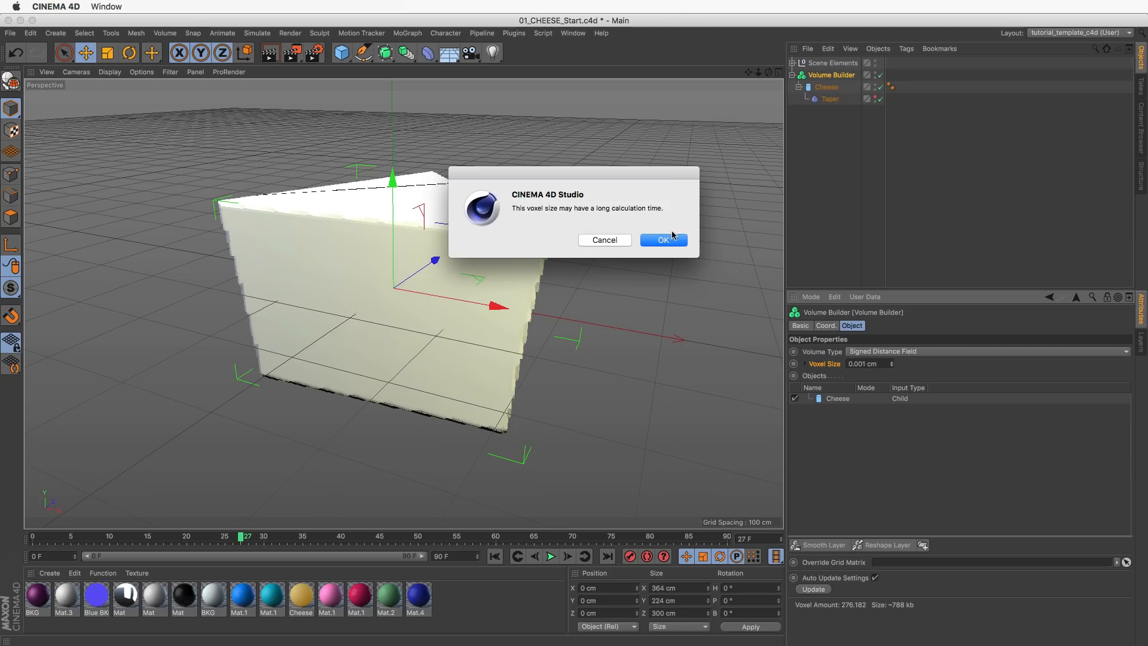
pyautogui.click(599, 241)
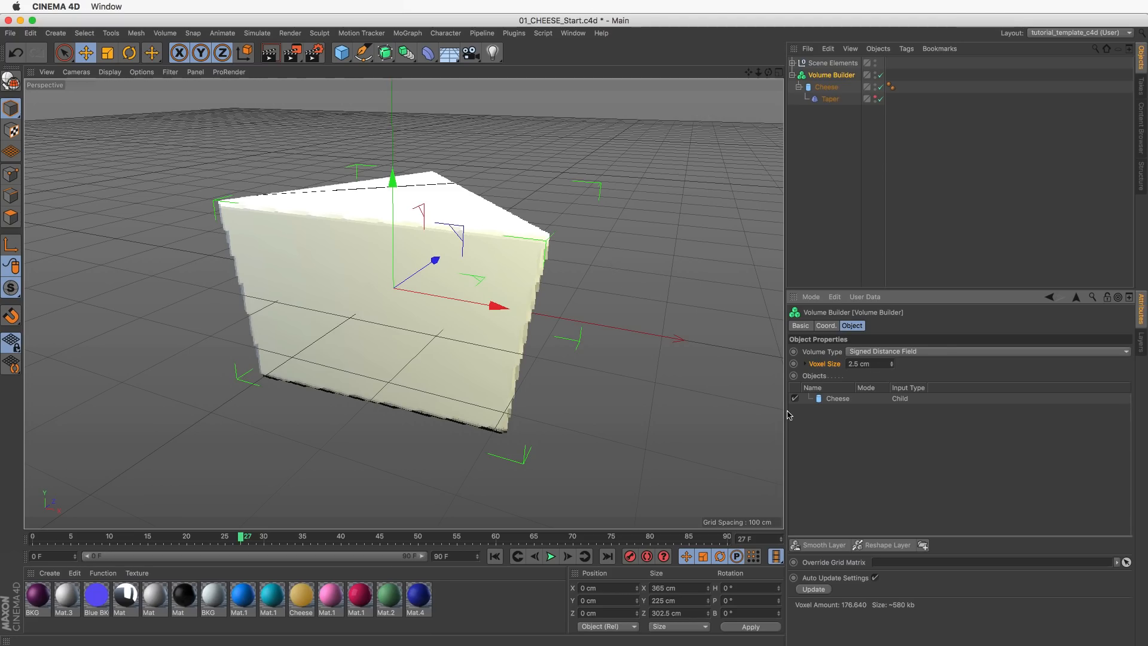
# Restore the Volume Builder's voxel size to 2 cm.
pyautogui.doubleClick(868, 364)
pyautogui.write('2')
pyautogui.press('Return')
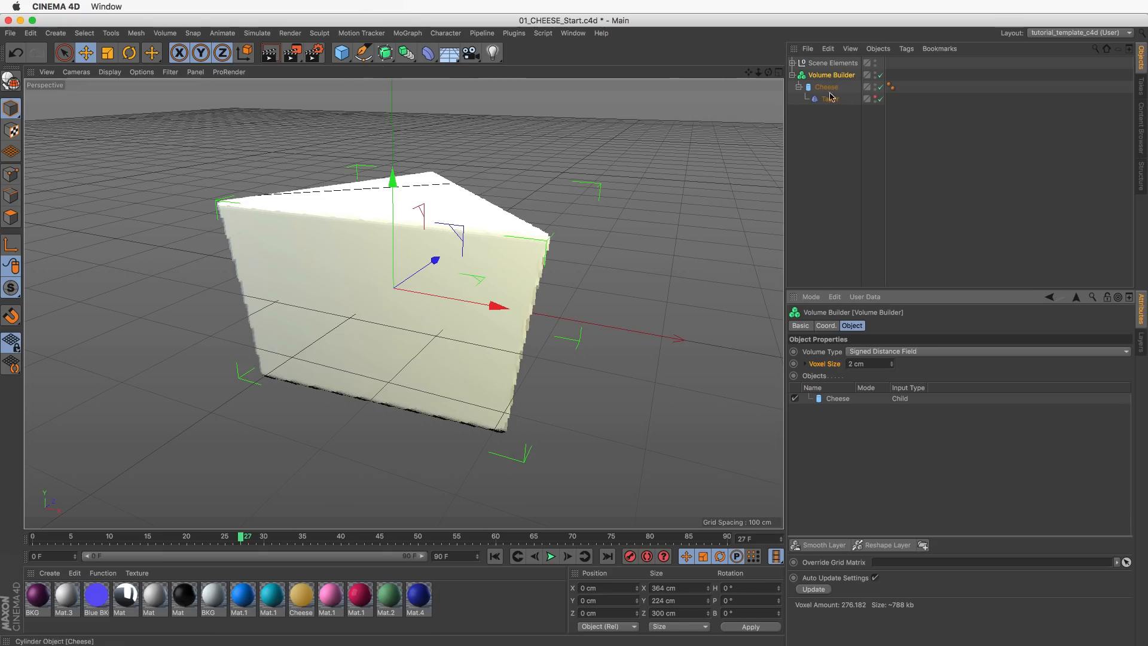
# Add a sphere and pull it forward along Z to about -59 cm so it protrudes from the cheese's front face.
pyautogui.click(341, 52)
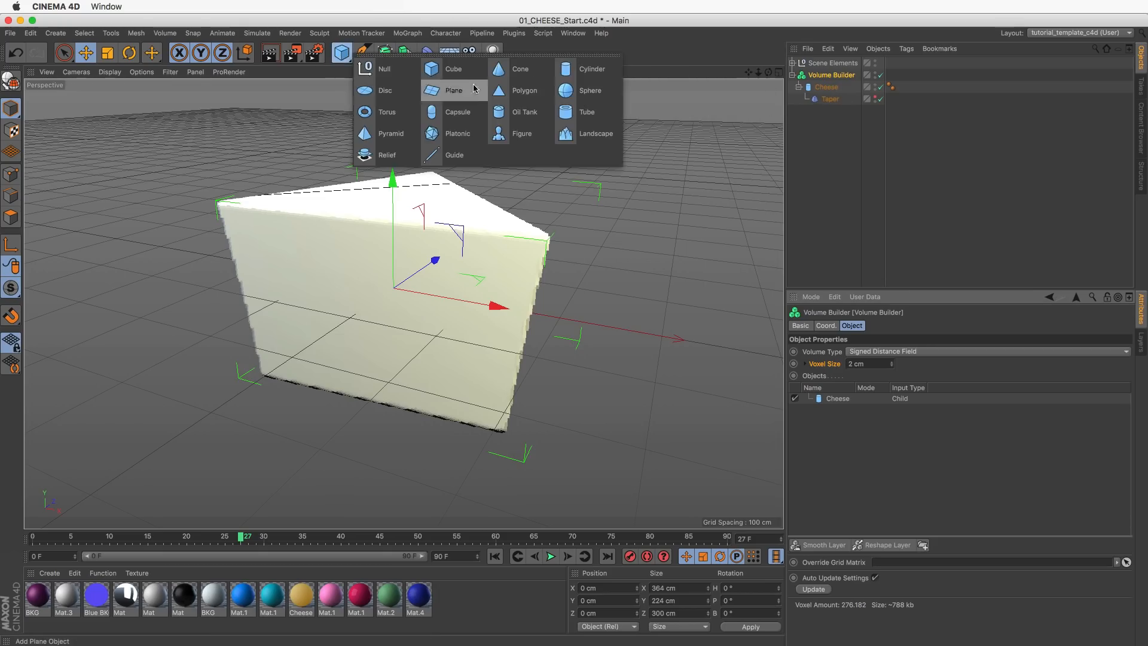
pyautogui.click(589, 89)
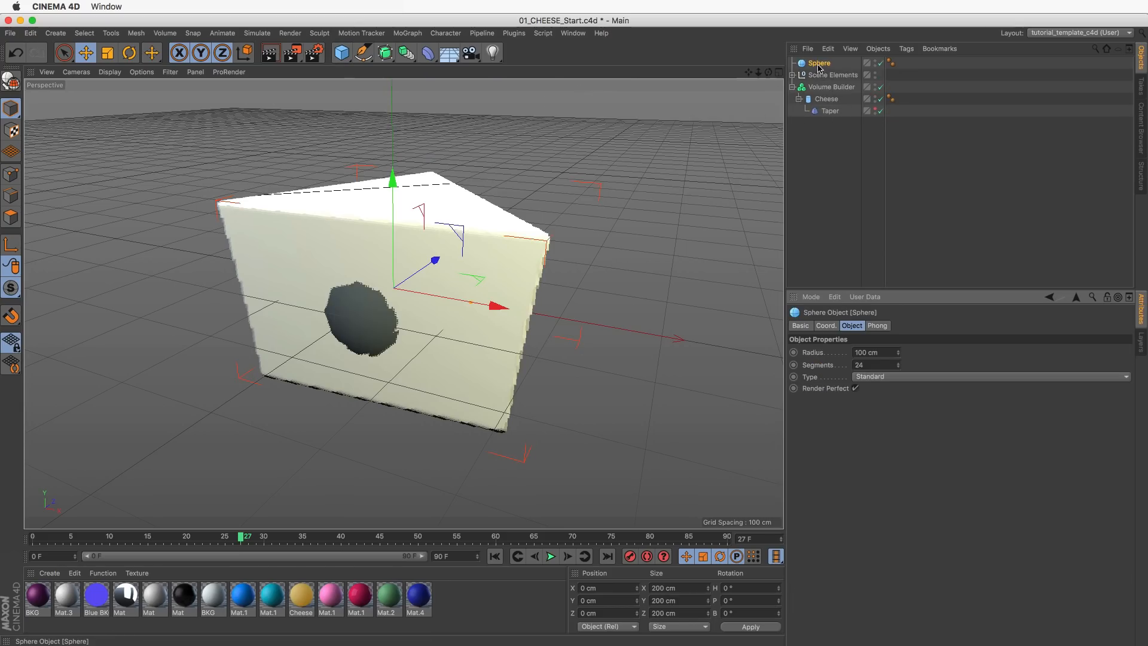
pyautogui.moveTo(435, 260); pyautogui.dragTo(414, 272)
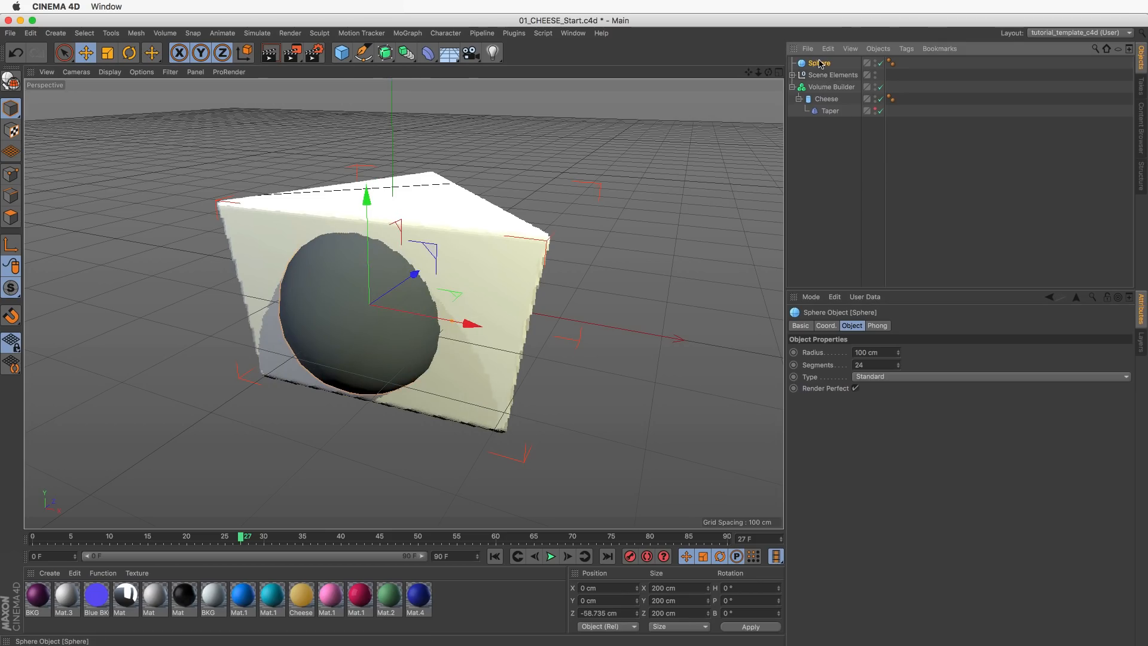
# Nest the sphere in the Volume Builder above Cheese, and shrink it to a radius of about 72 cm at about Z -76 cm.
pyautogui.moveTo(819, 64); pyautogui.dragTo(846, 88)
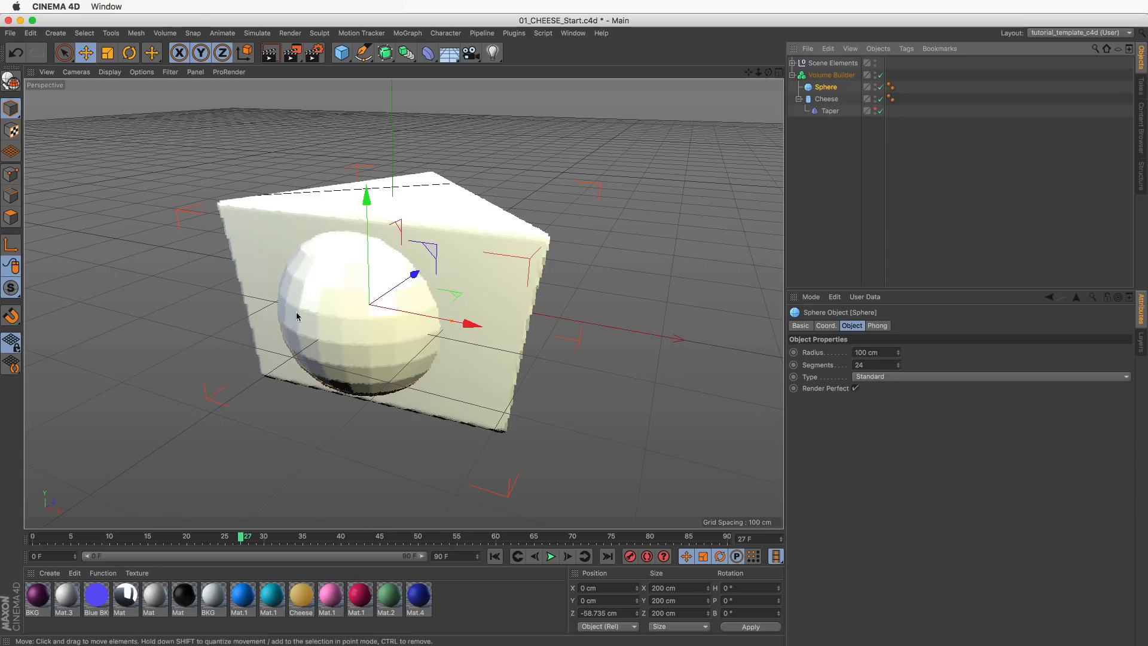
pyautogui.moveTo(453, 322)
pyautogui.mouseDown()
pyautogui.moveTo(398, 307)
pyautogui.moveTo(424, 302)
pyautogui.moveTo(398, 285)
pyautogui.moveTo(407, 280)
pyautogui.moveTo(379, 305)
pyautogui.moveTo(471, 318)
pyautogui.mouseUp()
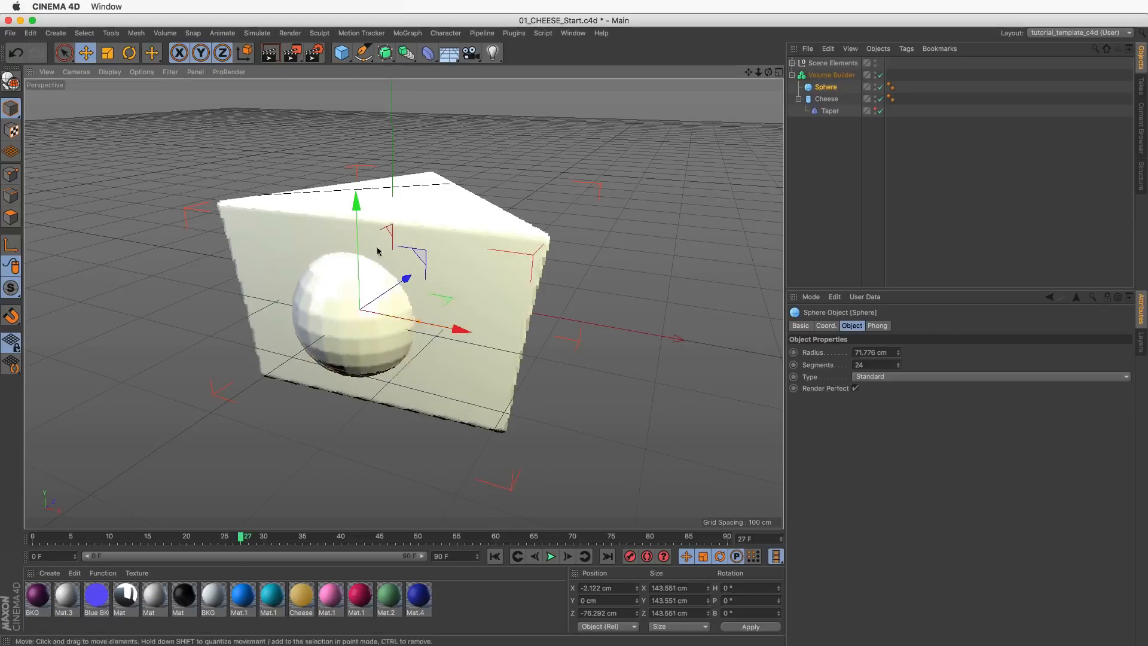
pyautogui.keyDown('alt'); pyautogui.moveTo(389, 297); pyautogui.dragTo(382, 328); pyautogui.keyUp('alt')
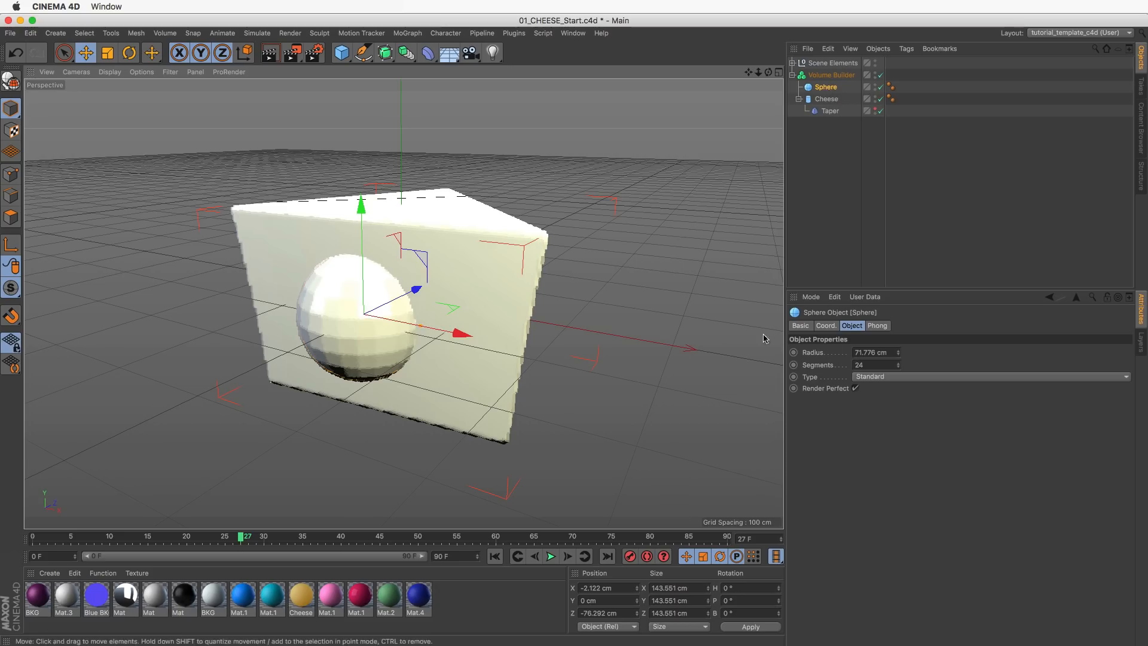
# Turn on shading with lines in the viewport and toggle the Volume Builder to compare the source meshes with the volume.
pyautogui.click(880, 74)
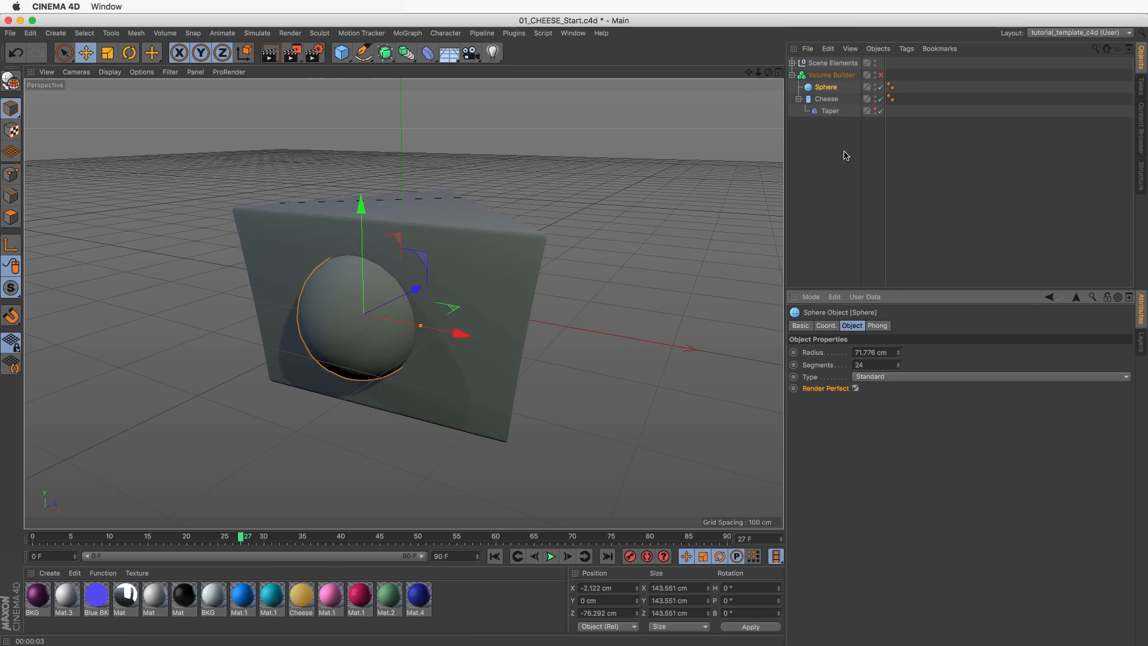
pyautogui.click(880, 75)
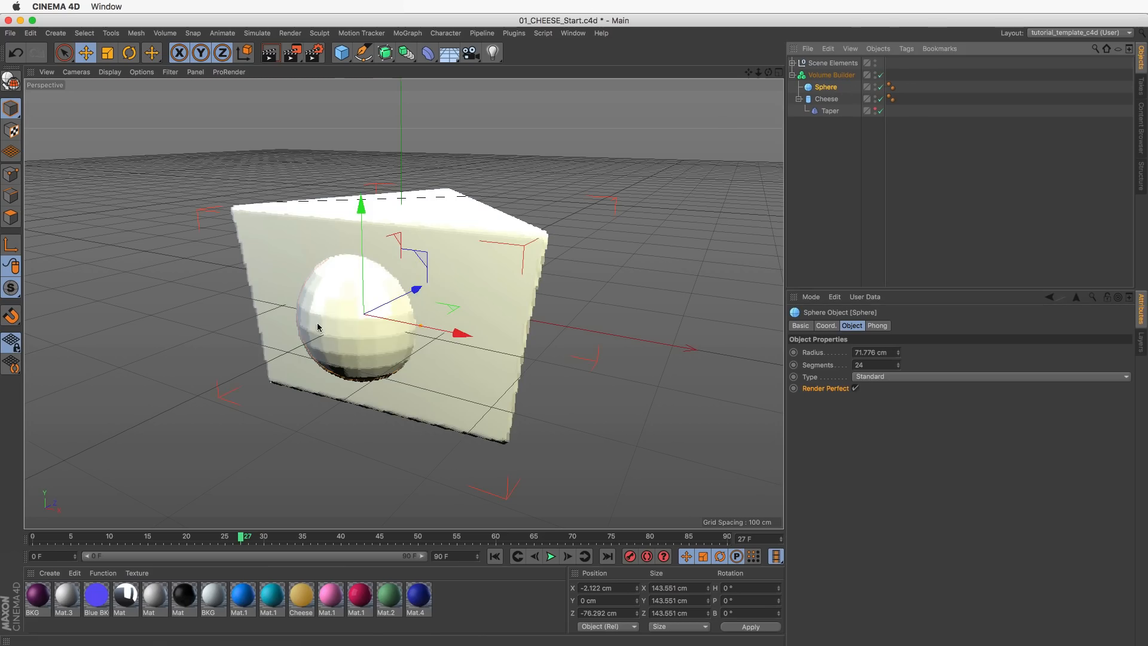
pyautogui.click(881, 74)
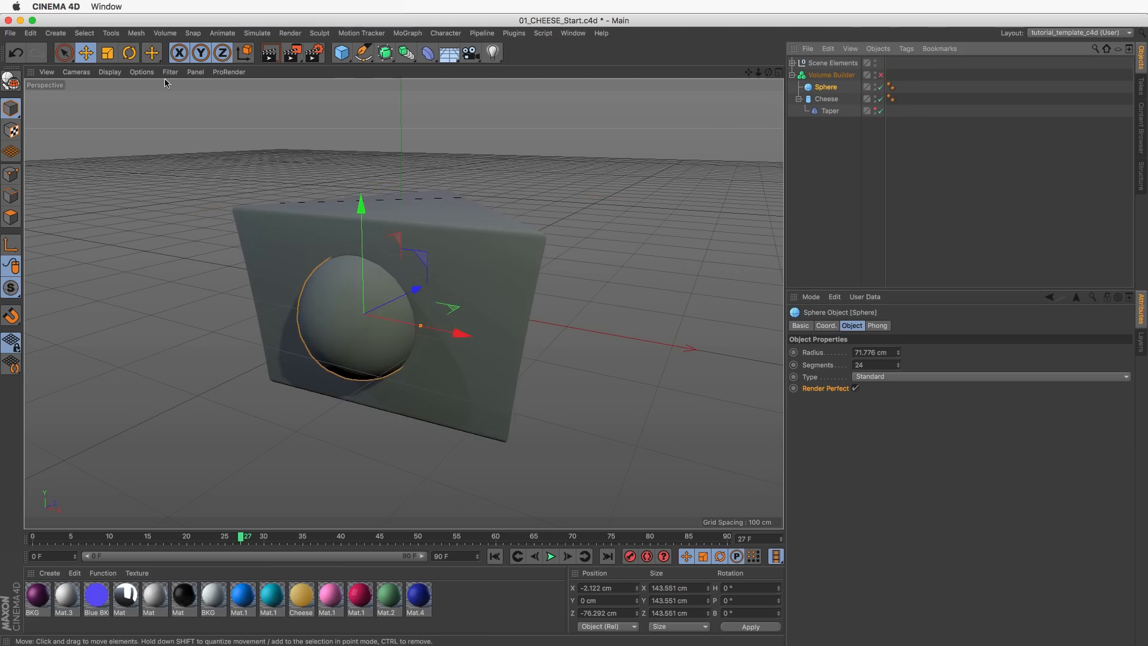
pyautogui.click(110, 72)
pyautogui.click(168, 98)
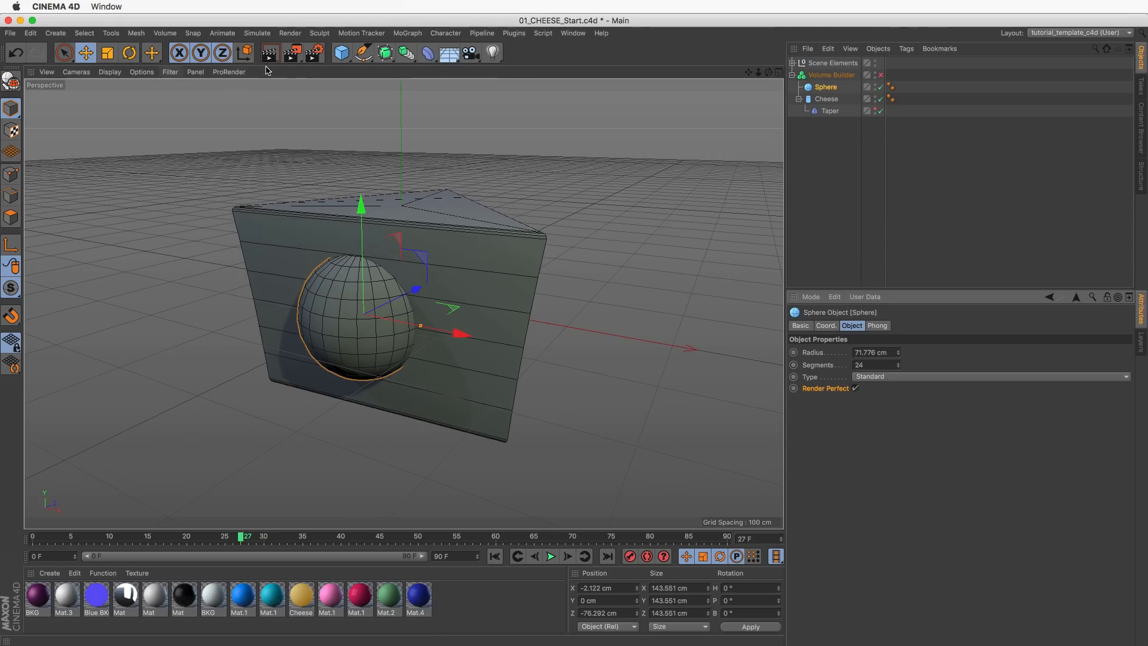
pyautogui.click(881, 75)
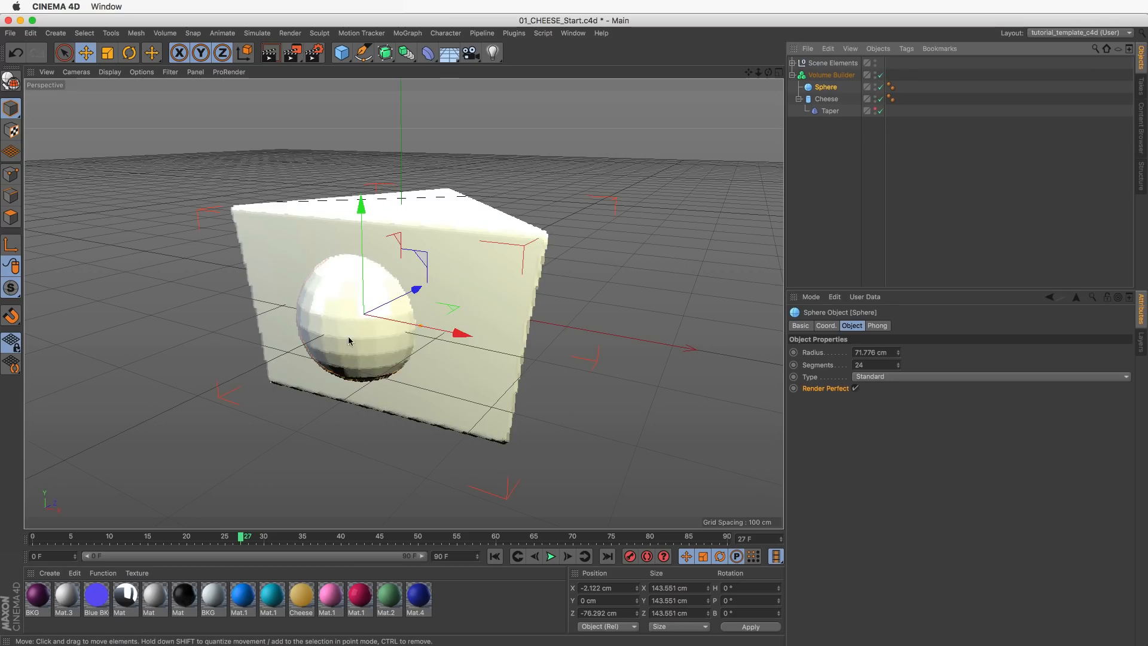
# Compare the options offered for the Sphere and Cheese entries in the Volume Builder's object list, enlarging the attributes area.
pyautogui.click(849, 75)
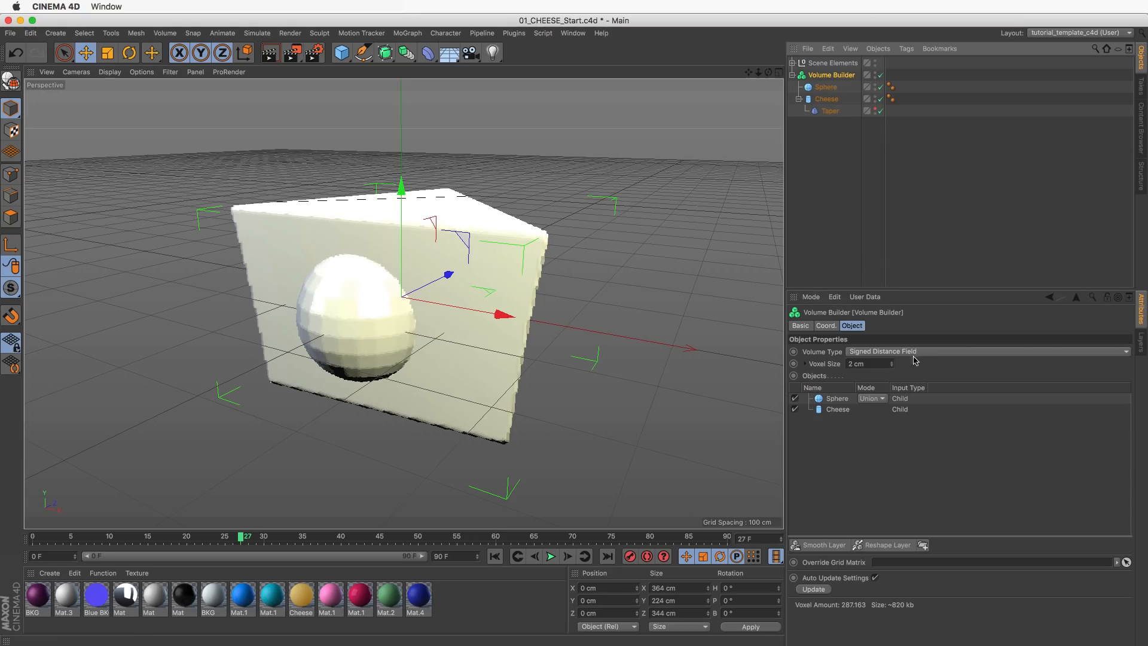
pyautogui.click(832, 400)
pyautogui.click(837, 410)
pyautogui.click(834, 400)
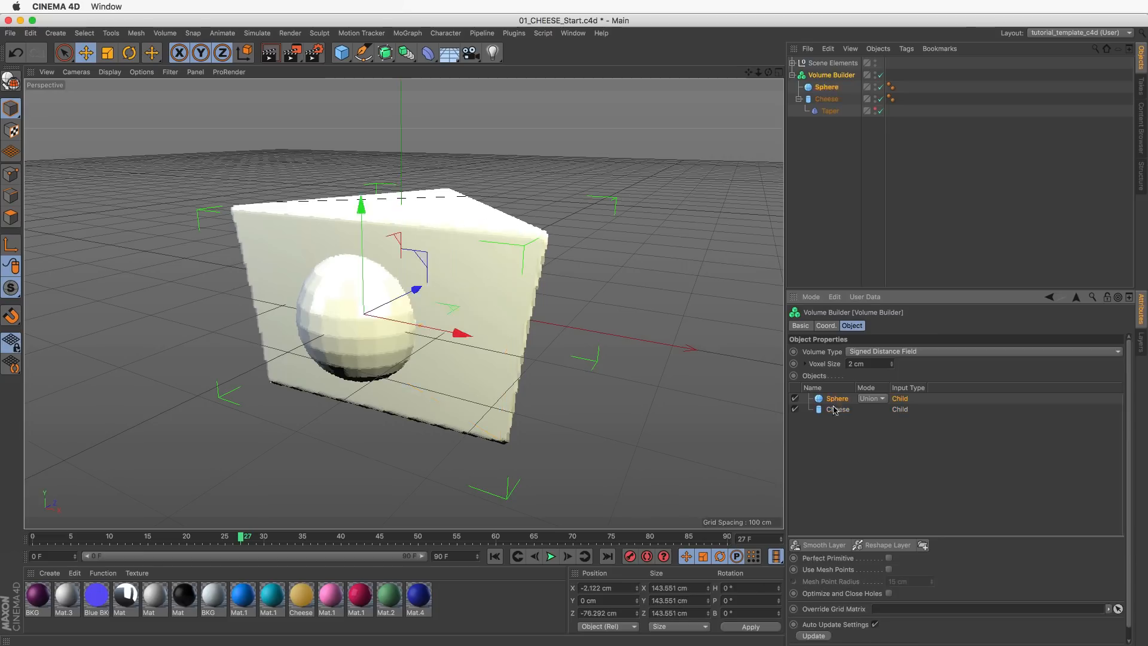
pyautogui.click(835, 411)
pyautogui.click(837, 398)
pyautogui.moveTo(949, 291); pyautogui.dragTo(949, 210)
pyautogui.click(839, 328)
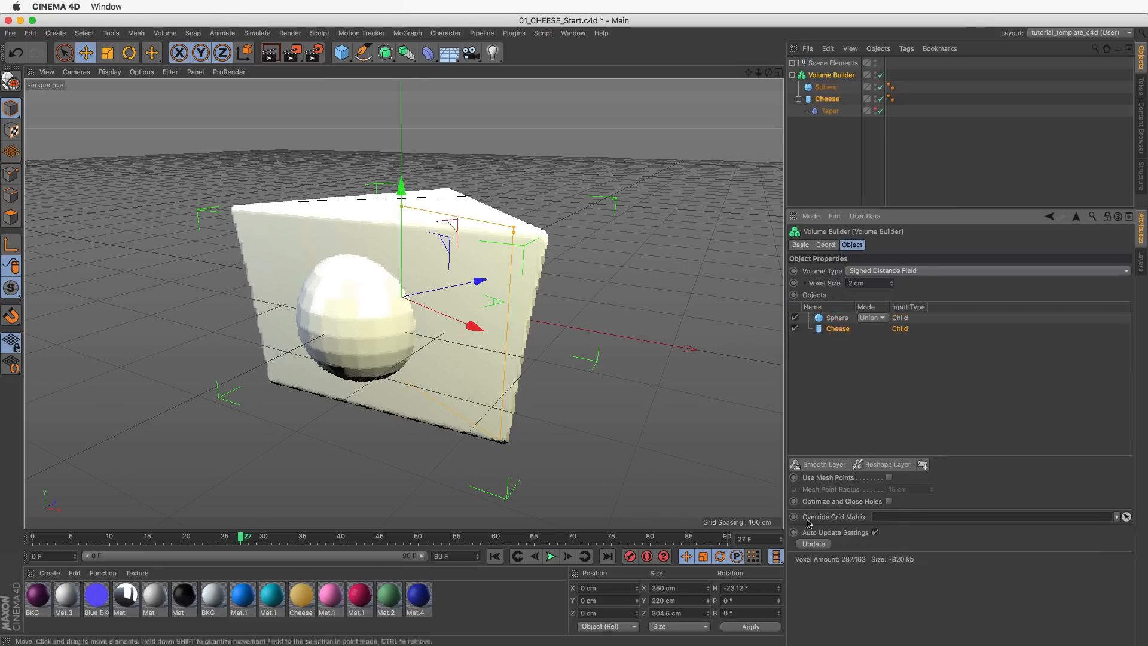
pyautogui.click(838, 318)
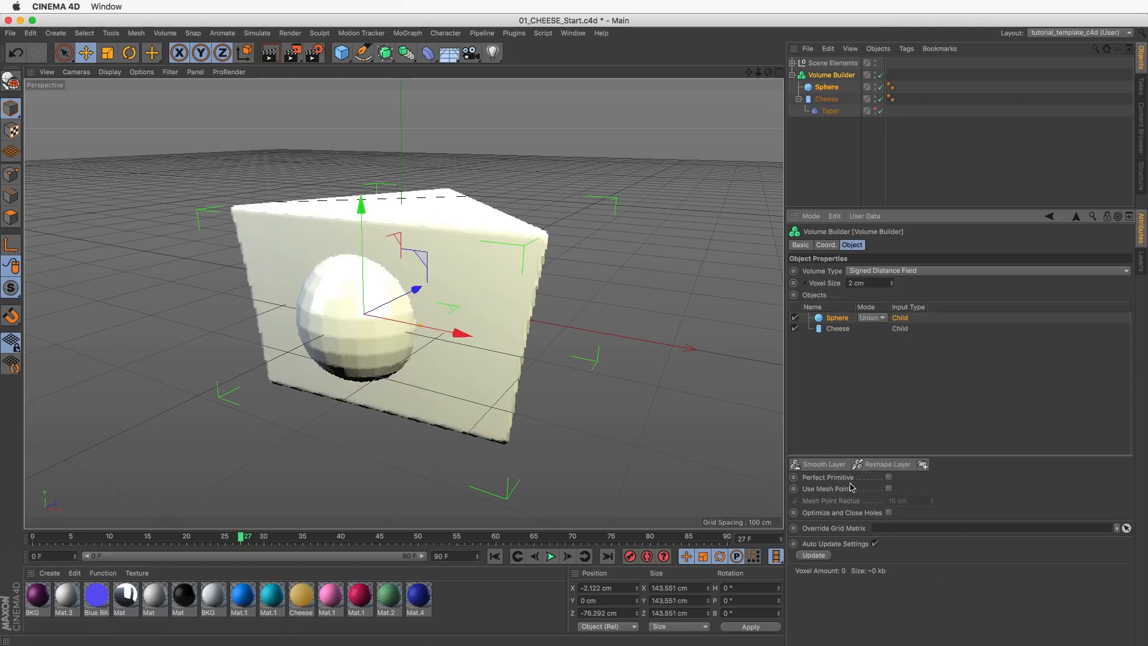
pyautogui.click(844, 329)
# Try Perfect Primitive on the Volume Builder's Sphere entry and switch it off again.
pyautogui.click(840, 318)
pyautogui.click(837, 489)
pyautogui.click(888, 478)
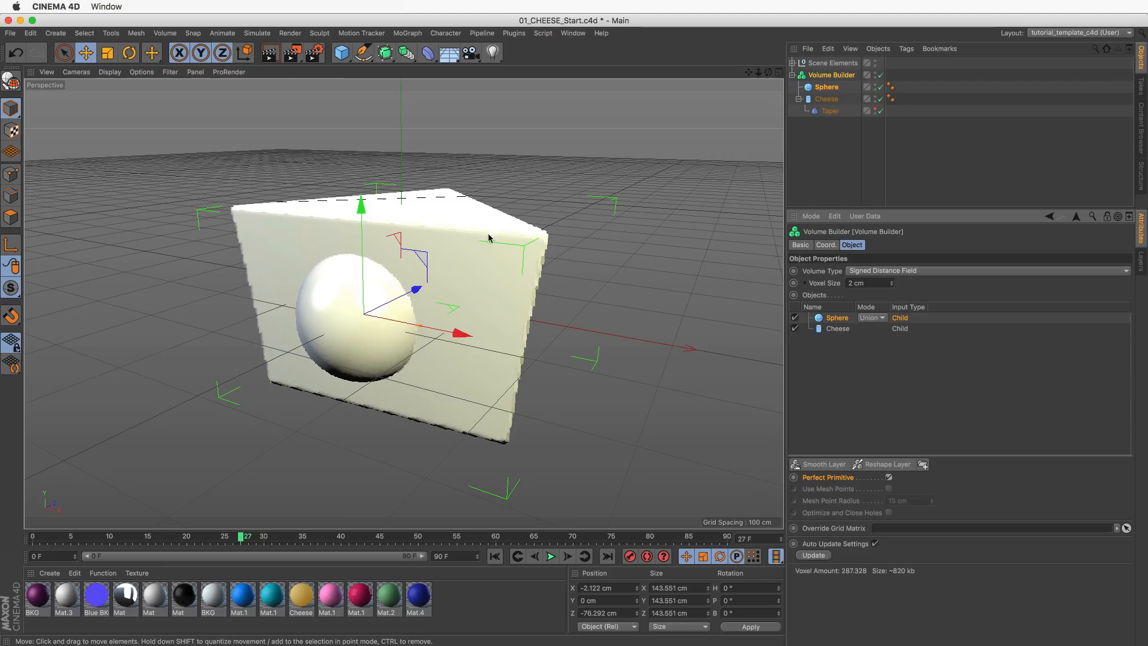
pyautogui.click(889, 477)
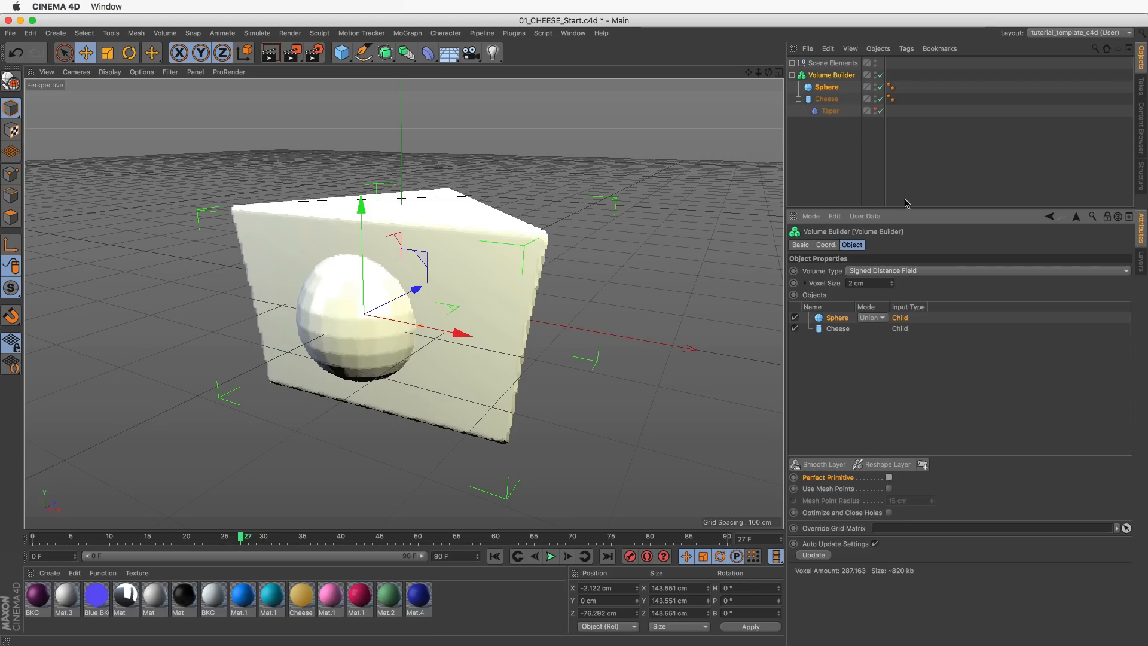
# Try 93 segments on the sphere and restore them to 24.
pyautogui.click(825, 87)
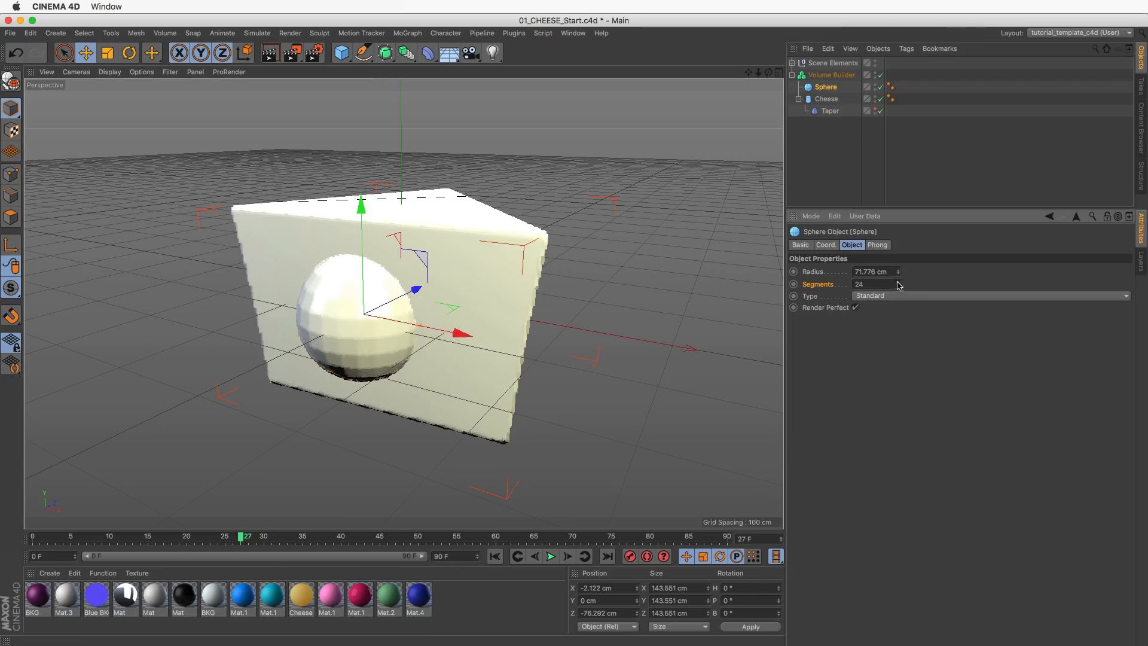
pyautogui.moveTo(897, 284); pyautogui.dragTo(905, 240)
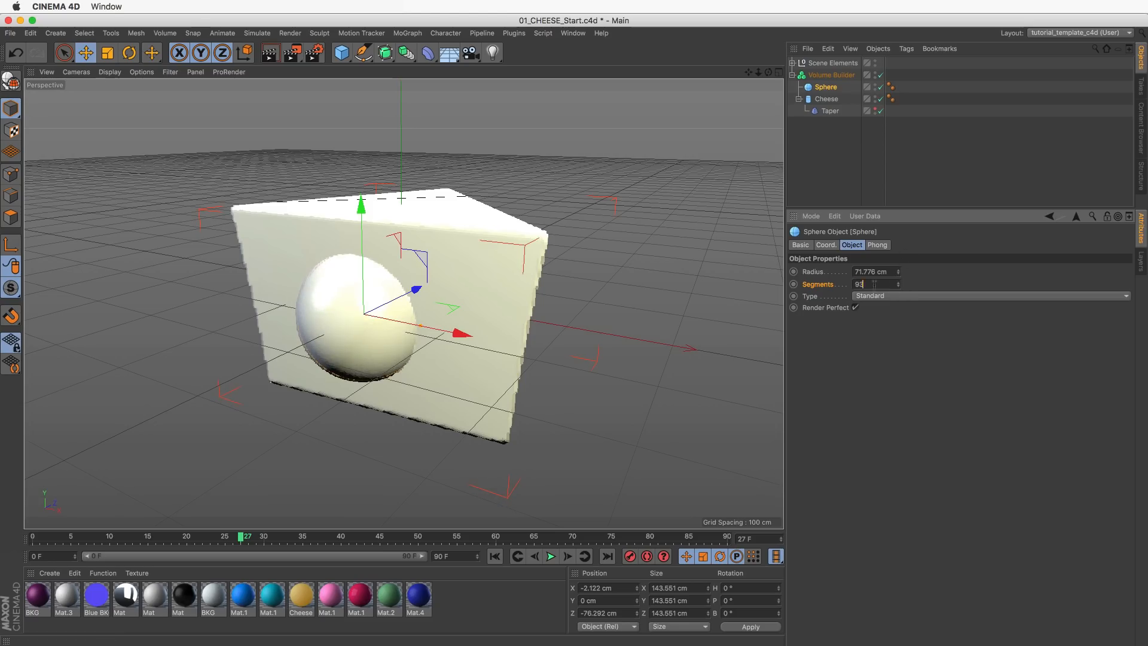
pyautogui.moveTo(873, 284); pyautogui.dragTo(628, 339)
pyautogui.write('24')
pyautogui.press('Return')
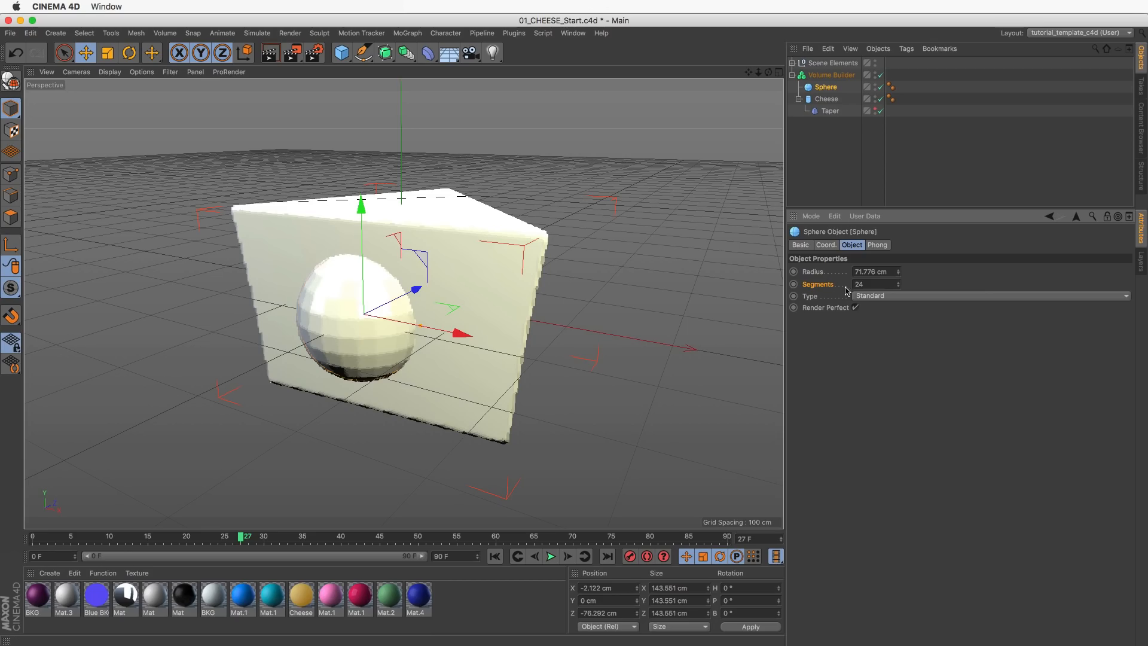
# Enable Perfect Primitive for the Sphere entry in the Volume Builder, undoing any accidental move of the builder.
pyautogui.click(831, 75)
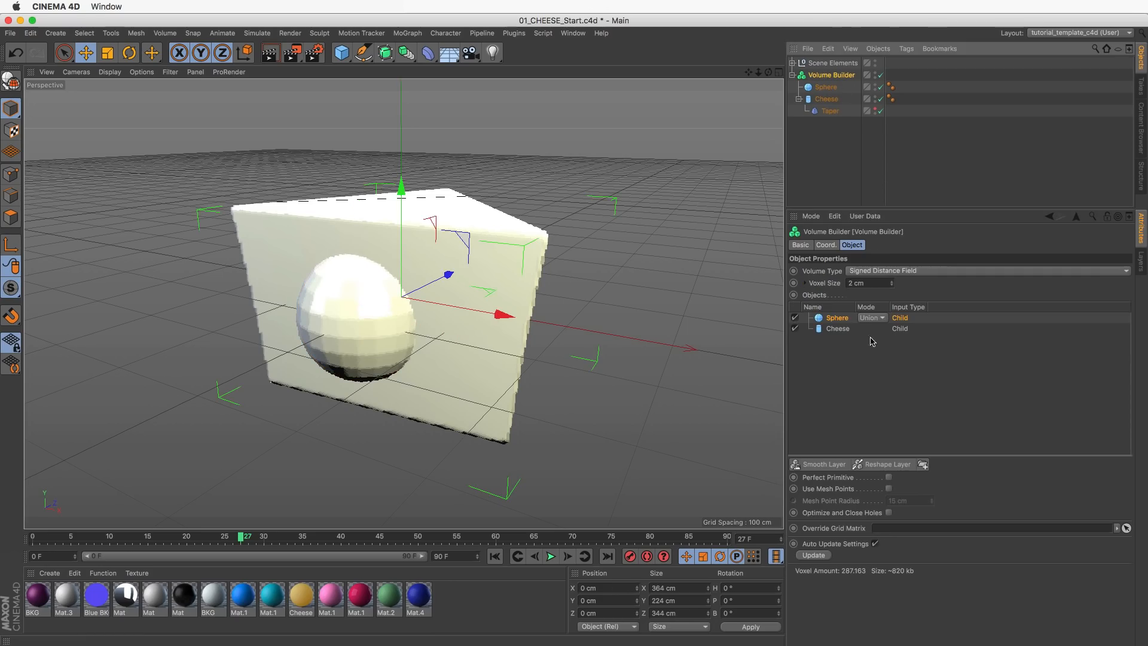
pyautogui.click(888, 479)
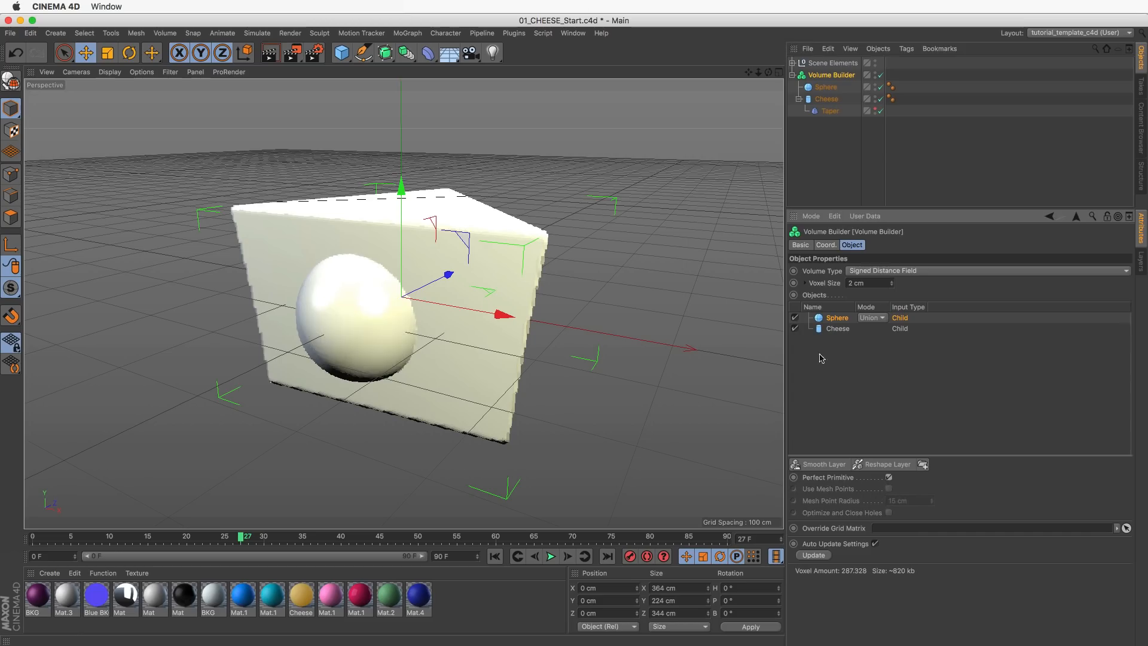
pyautogui.moveTo(458, 239)
pyautogui.mouseDown()
pyautogui.moveTo(434, 231)
pyautogui.moveTo(455, 238)
pyautogui.mouseUp()
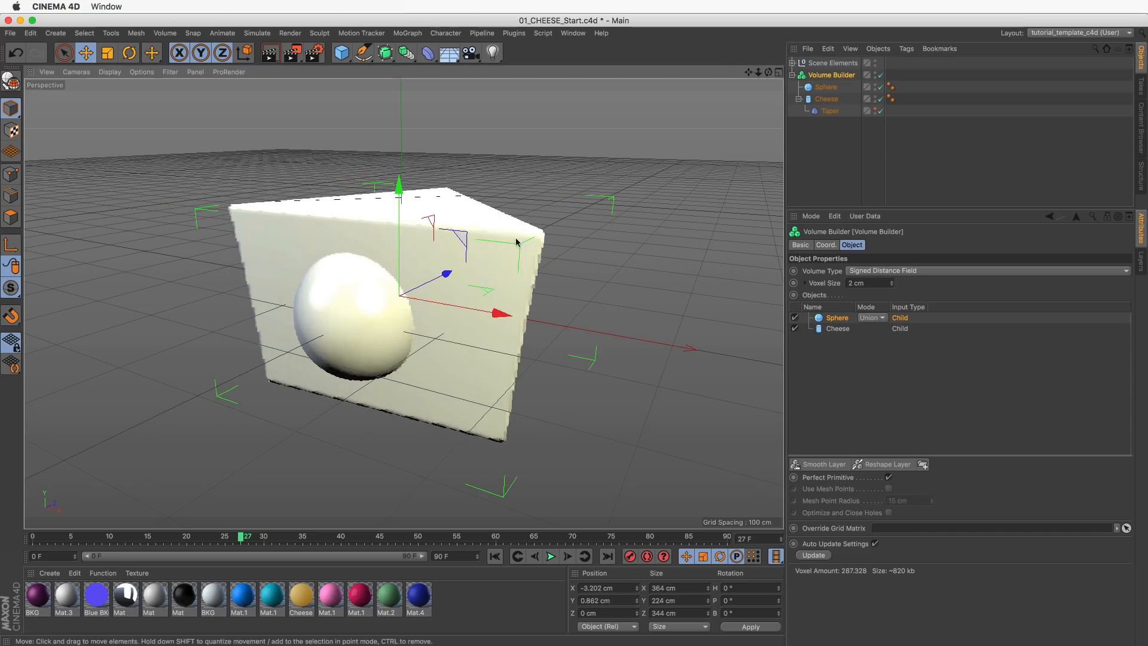
pyautogui.press('super+z')
# Shift the sphere toward the side of the cheese's front face and shrink it to a radius of about 49 cm.
pyautogui.click(824, 88)
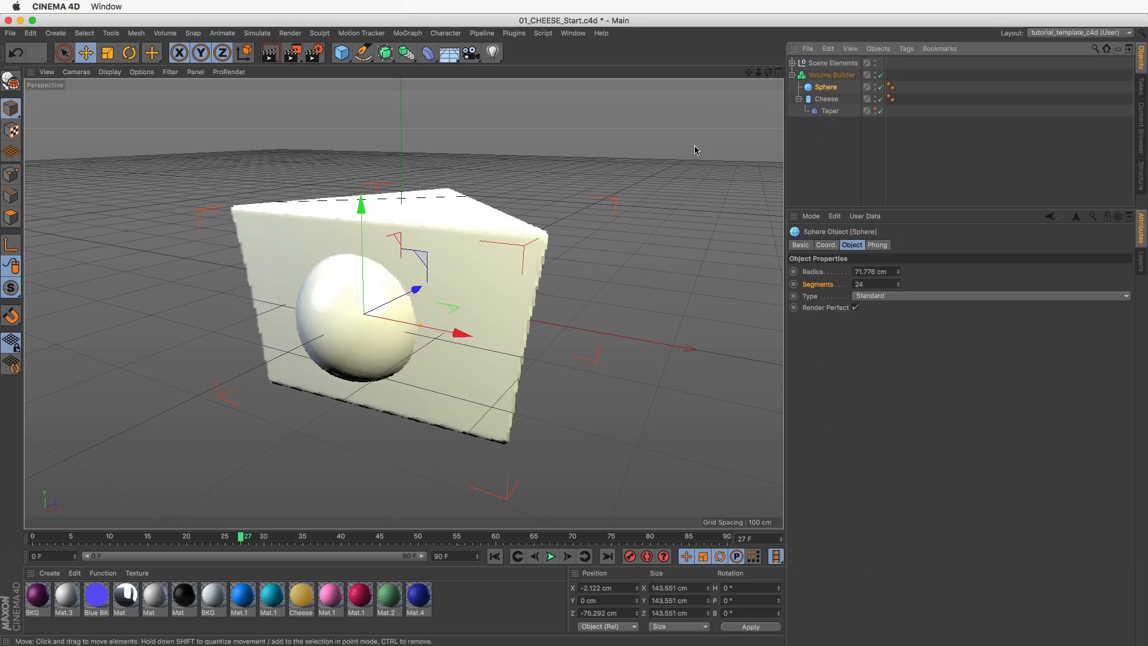
pyautogui.moveTo(413, 257); pyautogui.dragTo(371, 248)
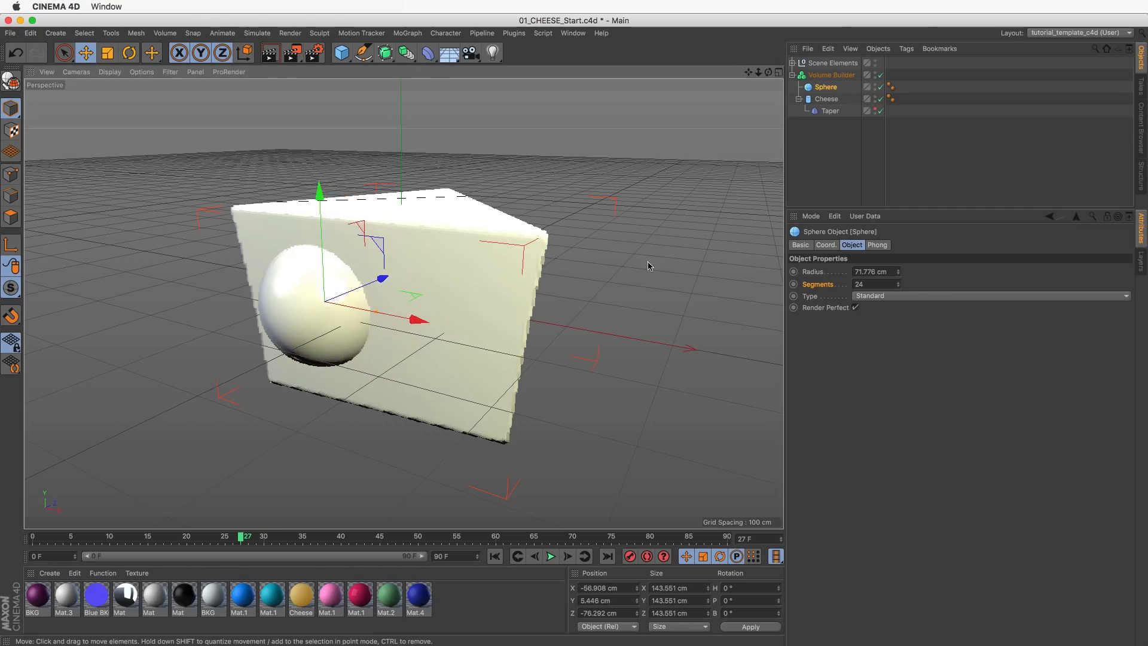
pyautogui.moveTo(375, 312); pyautogui.dragTo(361, 309)
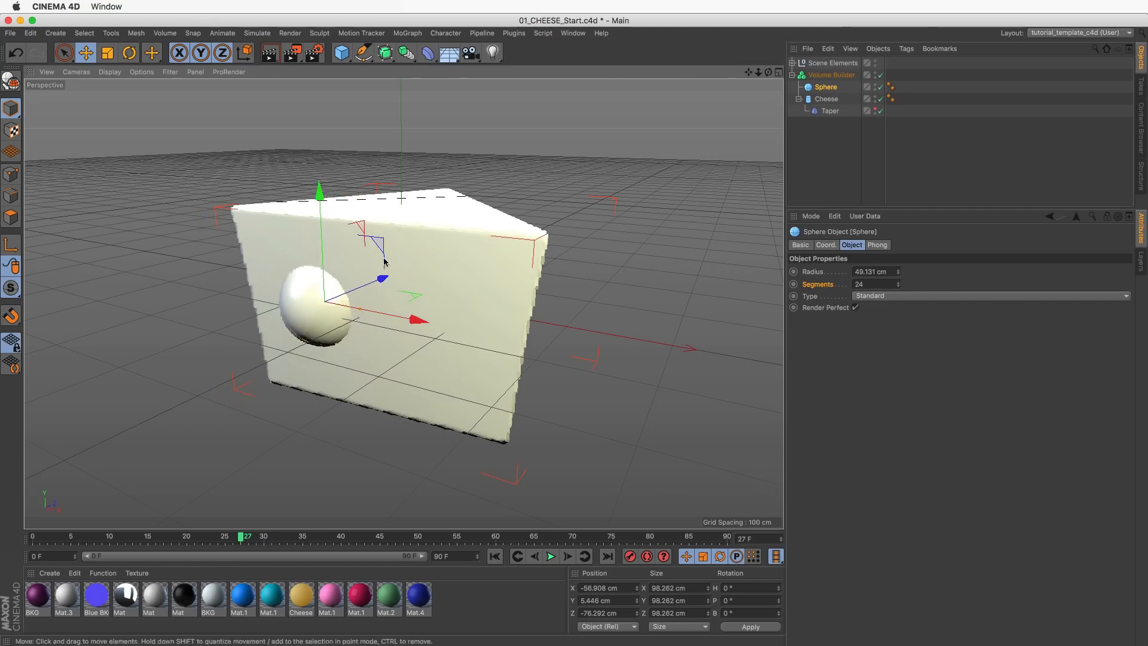
pyautogui.moveTo(376, 250); pyautogui.dragTo(389, 290)
# Review the boolean modes offered for the Sphere entry in the Volume Builder.
pyautogui.click(825, 75)
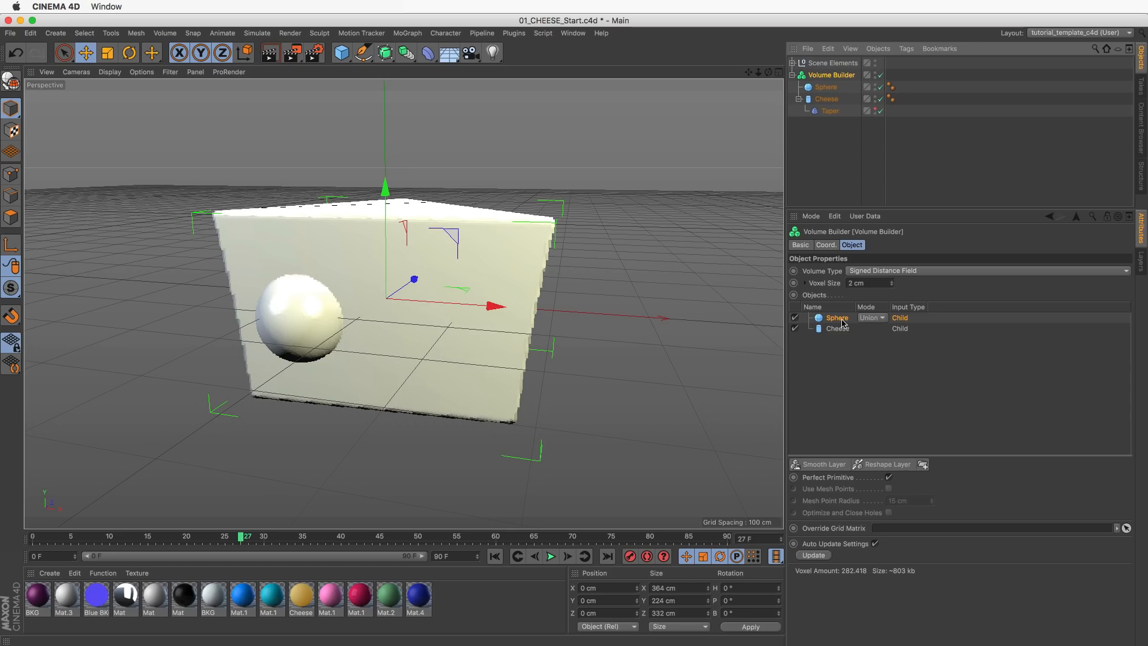
pyautogui.click(871, 318)
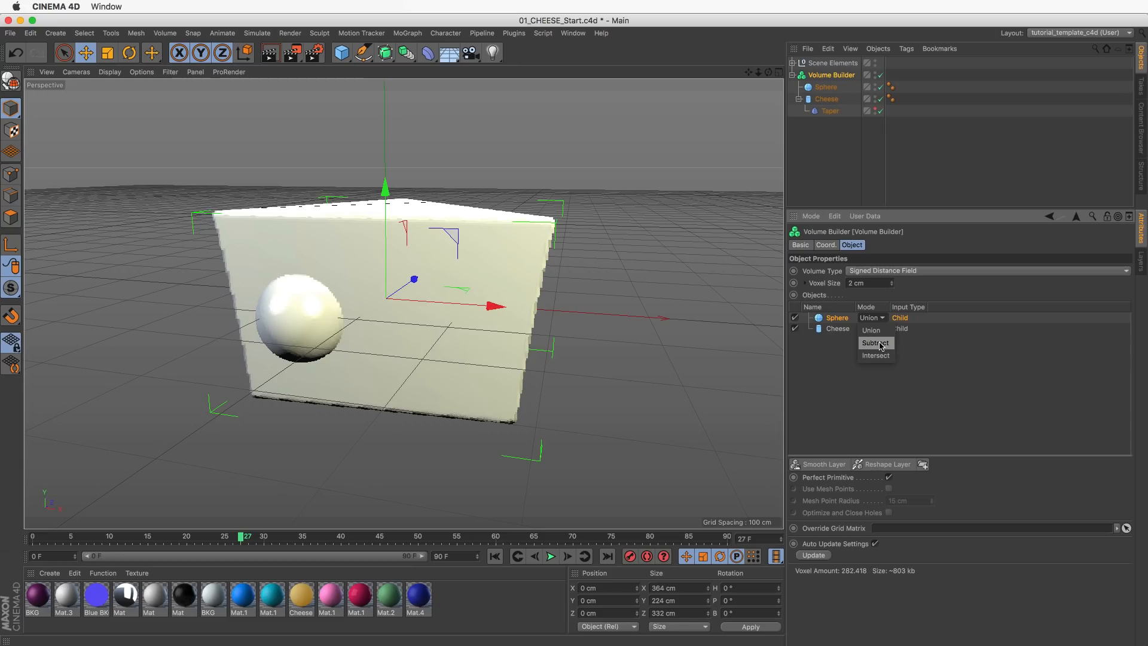
pyautogui.click(737, 318)
# Add a Spline Mask to compare its boolean modes, and undo adding it.
pyautogui.click(406, 53)
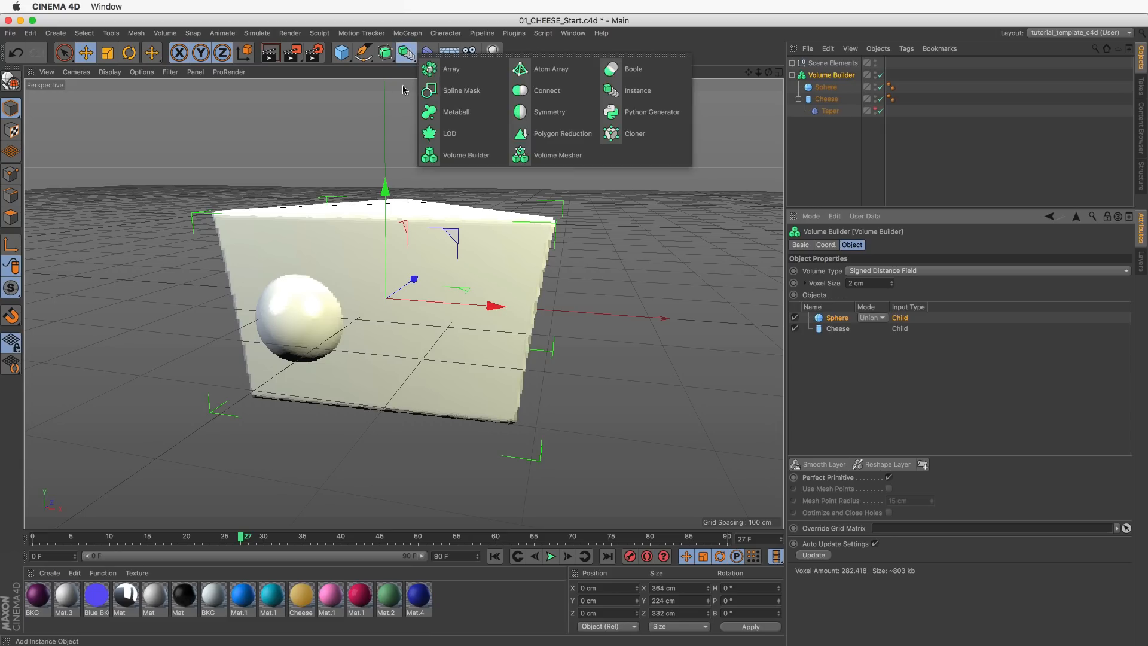
pyautogui.click(485, 91)
pyautogui.click(859, 271)
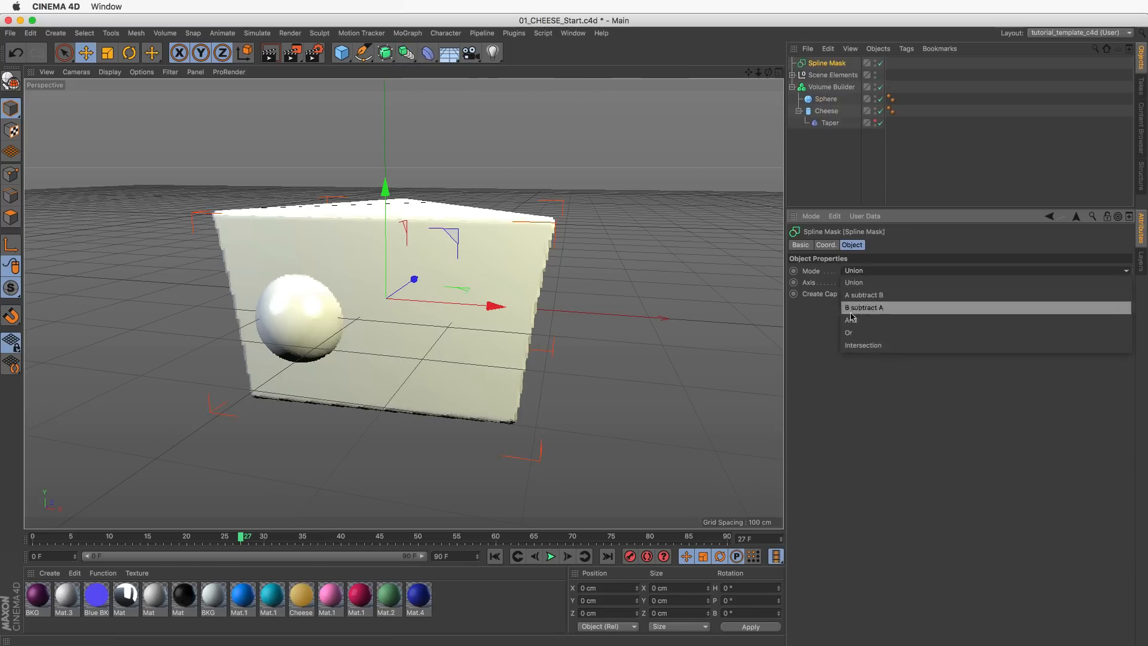
pyautogui.click(855, 282)
pyautogui.click(818, 65)
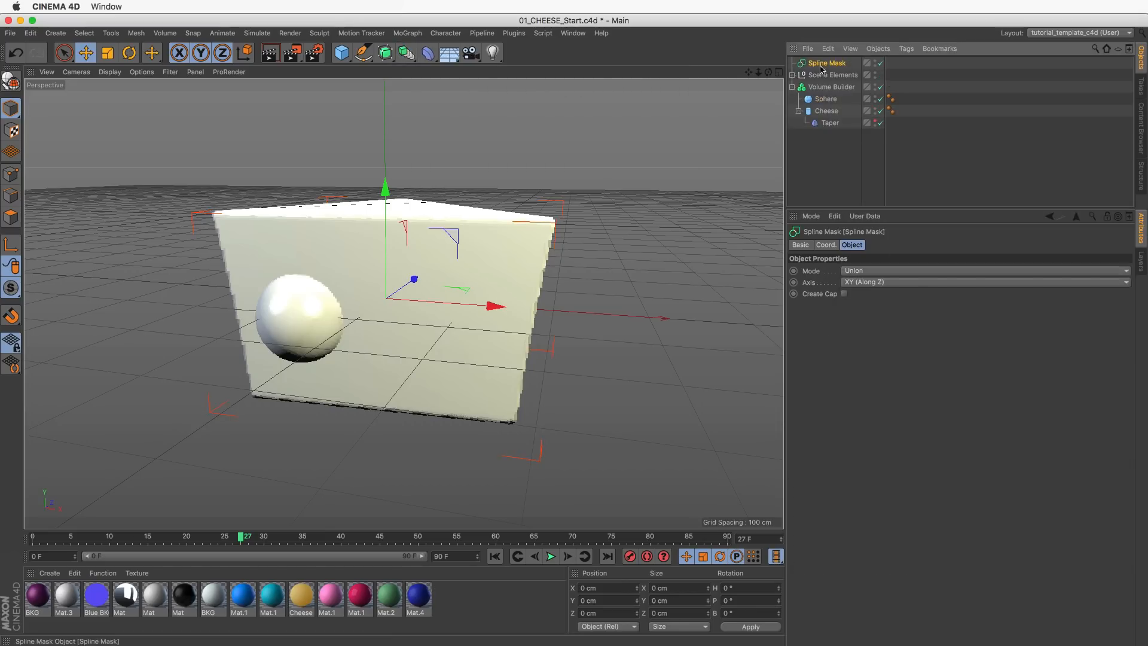
pyautogui.press('super+z')
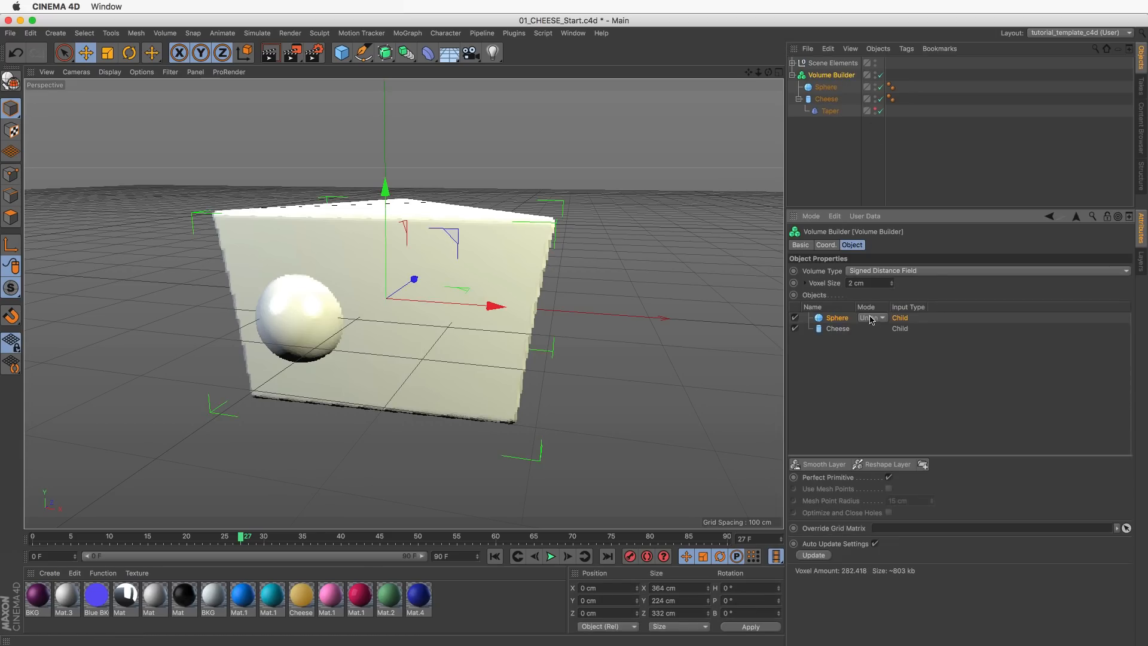
# Set the Sphere entry's mode to Subtract and reposition the sphere so it cuts a smaller hole in the cheese's front face.
pyautogui.click(870, 319)
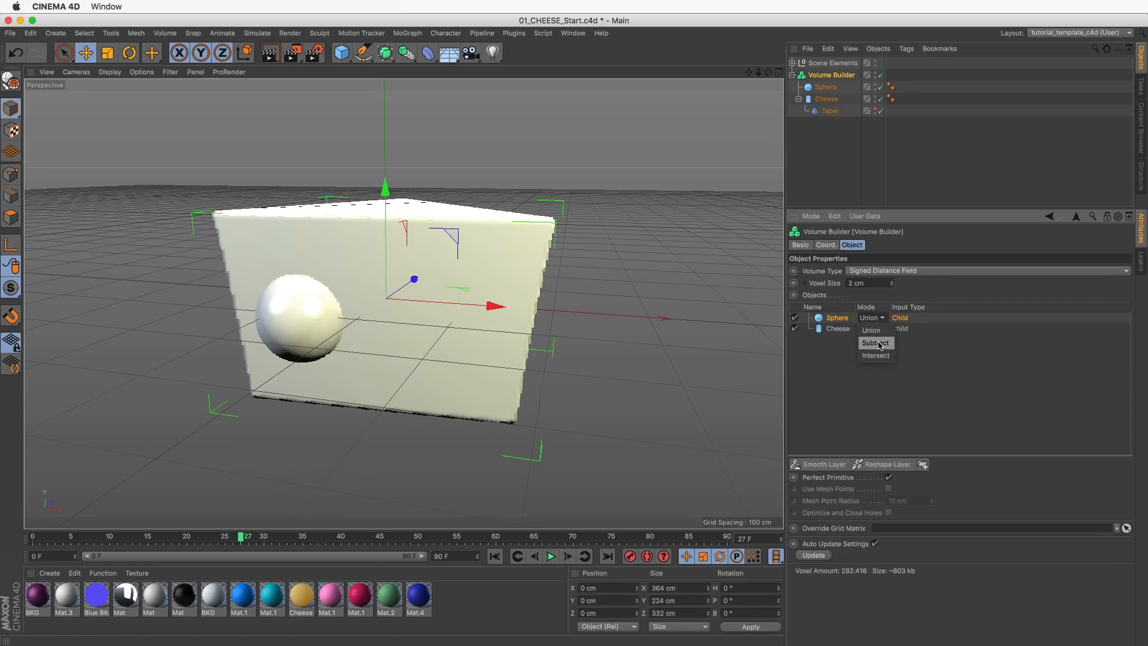
pyautogui.click(876, 343)
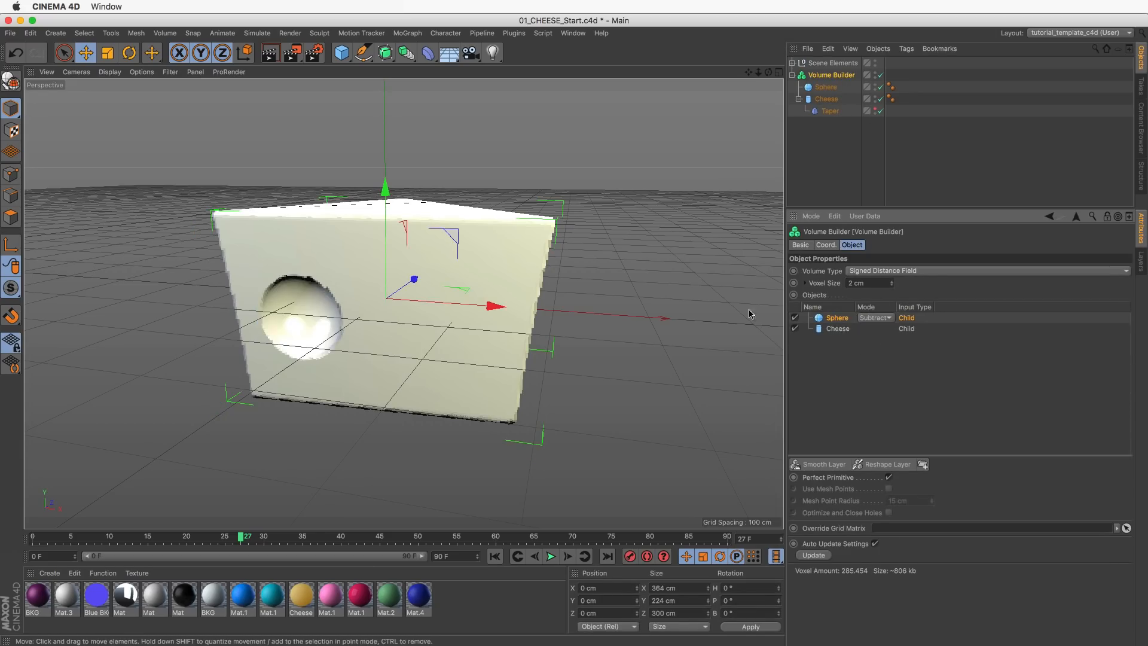
pyautogui.keyDown('alt'); pyautogui.moveTo(305, 323); pyautogui.dragTo(281, 335); pyautogui.keyUp('alt')
pyautogui.click(820, 88)
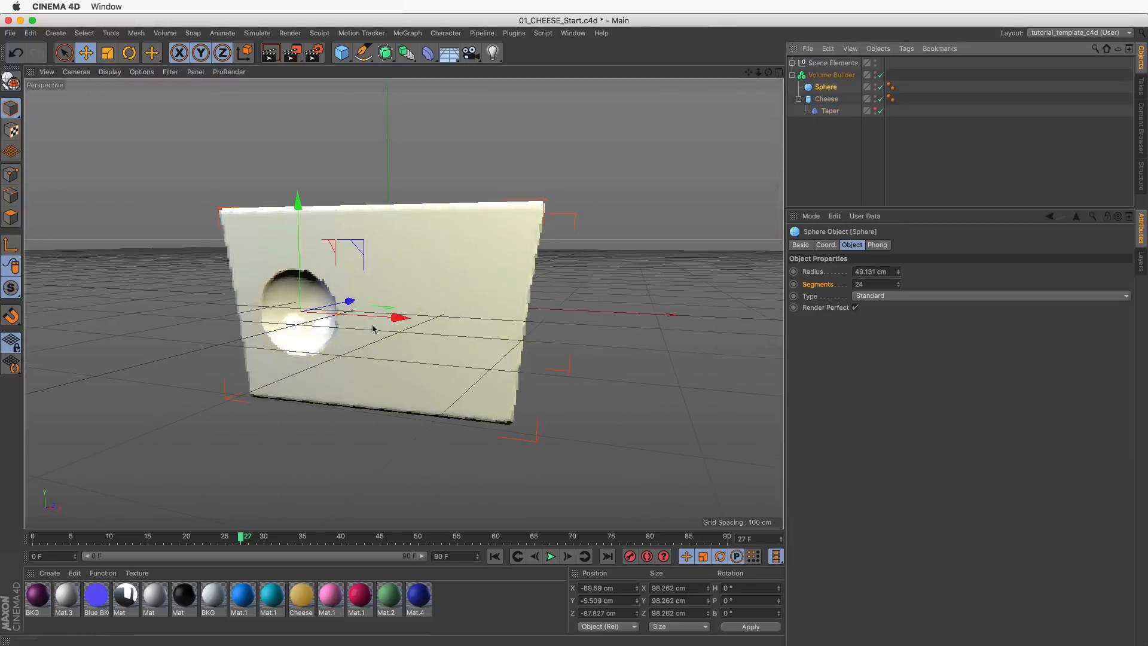
pyautogui.moveTo(350, 301); pyautogui.dragTo(341, 299)
pyautogui.moveTo(356, 239); pyautogui.dragTo(354, 230)
pyautogui.moveTo(330, 307)
pyautogui.mouseDown()
pyautogui.moveTo(343, 306)
pyautogui.moveTo(239, 345)
pyautogui.moveTo(339, 292)
pyautogui.moveTo(335, 318)
pyautogui.moveTo(340, 304)
pyautogui.mouseUp()
pyautogui.click(834, 76)
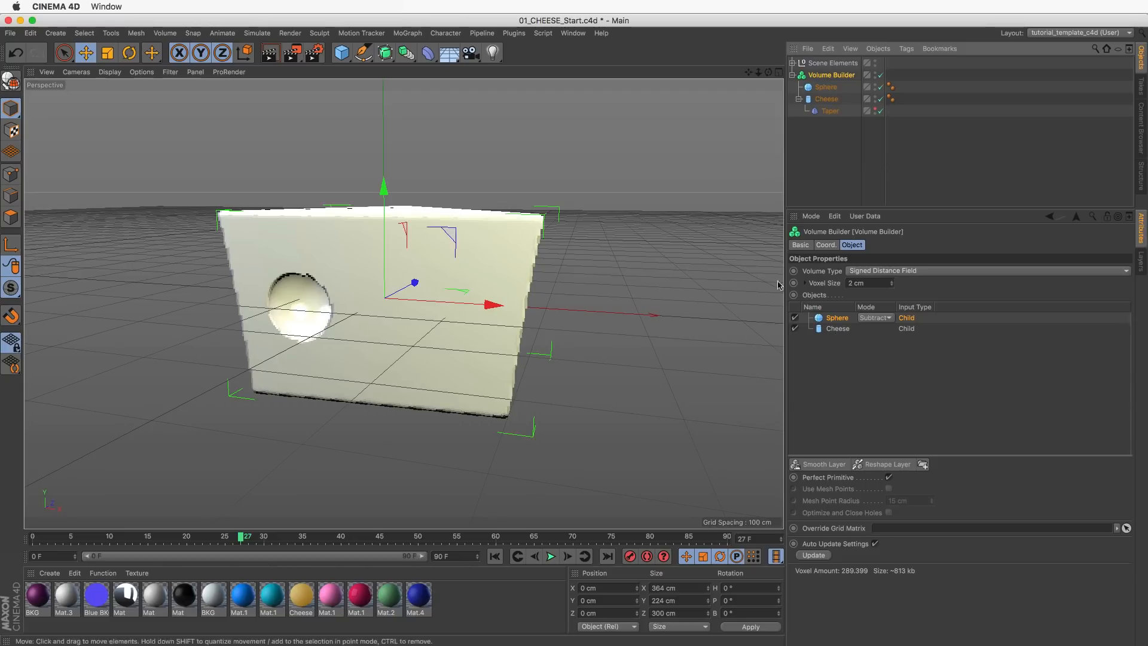
# Duplicate the sphere inside the Volume Builder and place a smaller copy, about 65 cm across, toward the other side of the cheese's front face.
pyautogui.moveTo(362, 325)
pyautogui.keyDown('alt'); pyautogui.mouseDown()
pyautogui.moveTo(343, 338)
pyautogui.moveTo(353, 335)
pyautogui.mouseUp(); pyautogui.keyUp('alt')
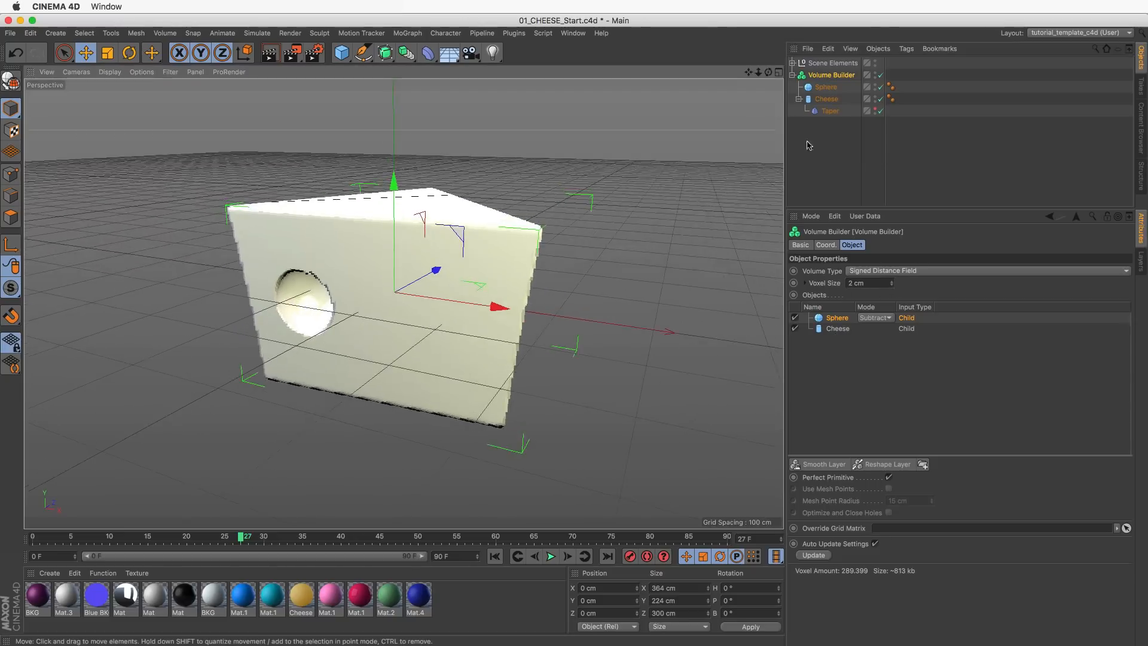
pyautogui.keyDown('alt'); pyautogui.moveTo(407, 366); pyautogui.dragTo(446, 335); pyautogui.keyUp('alt')
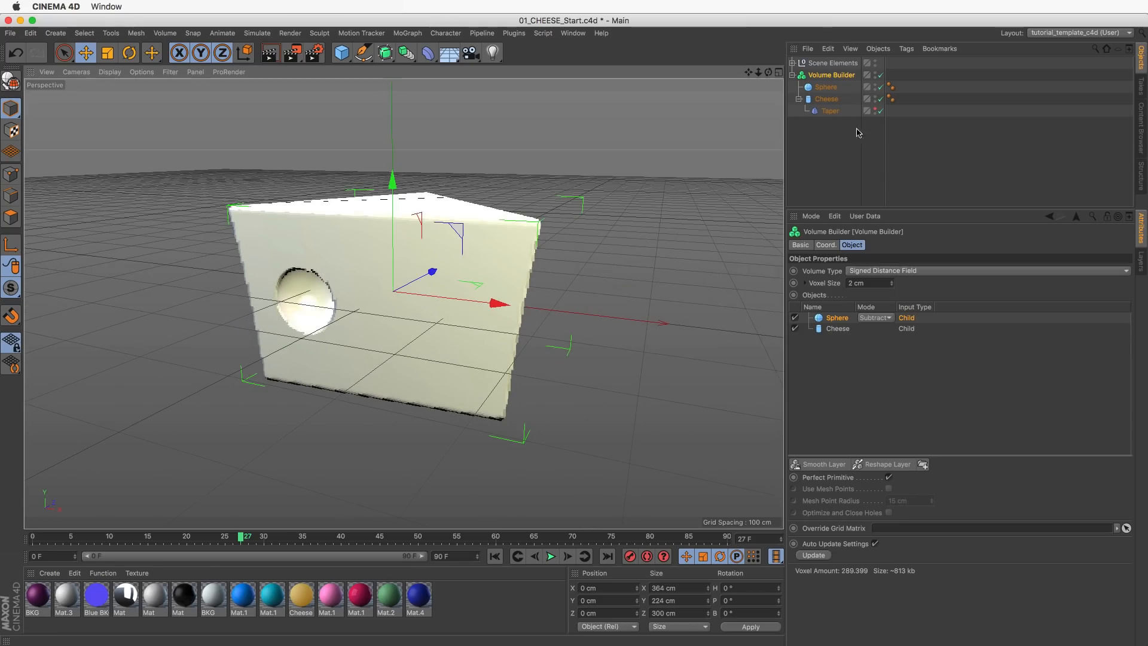
pyautogui.click(826, 87)
pyautogui.keyDown('ctrl'); pyautogui.moveTo(830, 89); pyautogui.dragTo(845, 102); pyautogui.keyUp('ctrl')
pyautogui.moveTo(372, 236); pyautogui.dragTo(457, 335)
pyautogui.keyDown('alt'); pyautogui.moveTo(514, 281); pyautogui.dragTo(505, 302); pyautogui.keyUp('alt')
pyautogui.keyDown('alt'); pyautogui.moveTo(505, 303); pyautogui.dragTo(547, 286); pyautogui.keyUp('alt')
# Set the Sphere.1 entry in the Volume Builder to Subtract and enable Perfect Primitive for it.
pyautogui.click(824, 75)
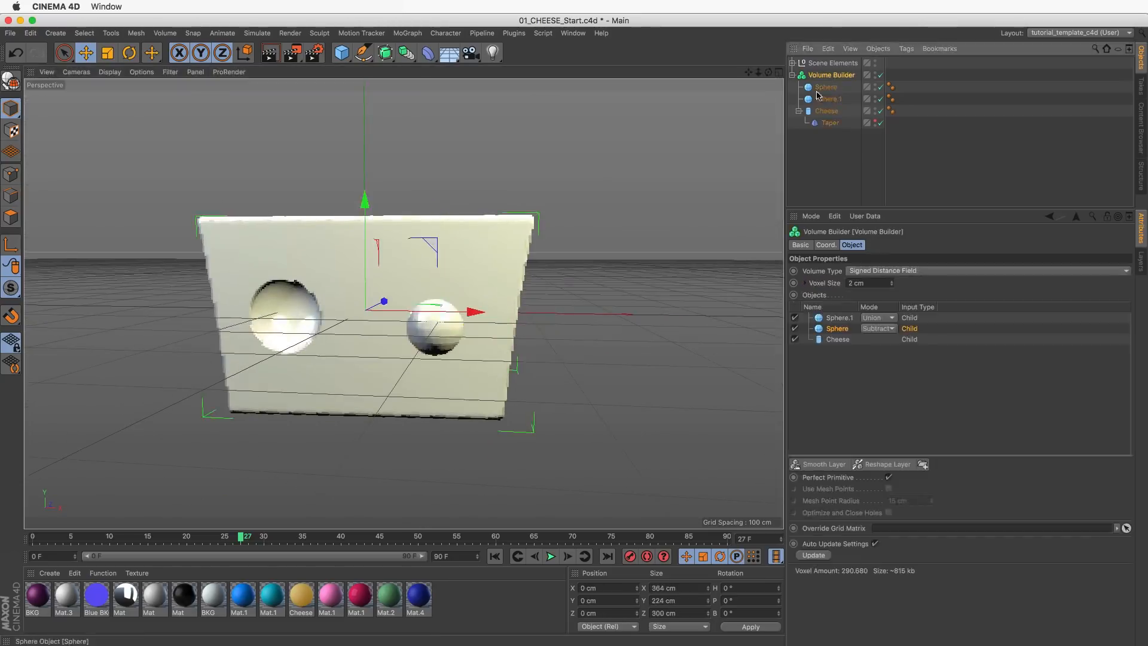
pyautogui.click(840, 318)
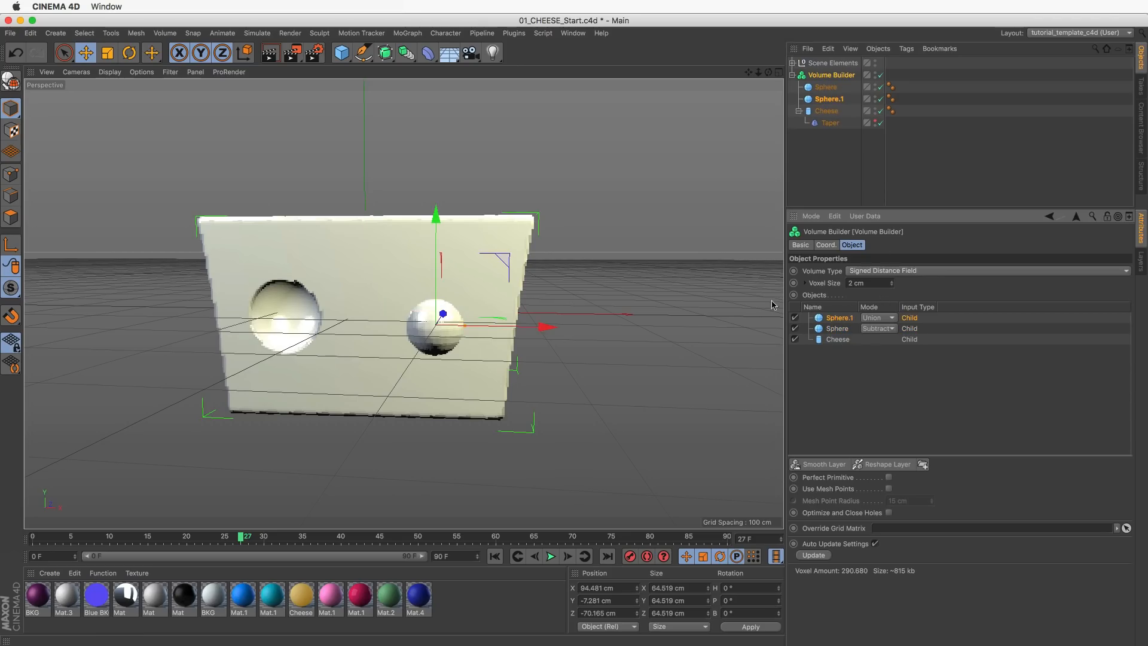
pyautogui.keyDown('alt'); pyautogui.moveTo(458, 328); pyautogui.dragTo(435, 336); pyautogui.keyUp('alt')
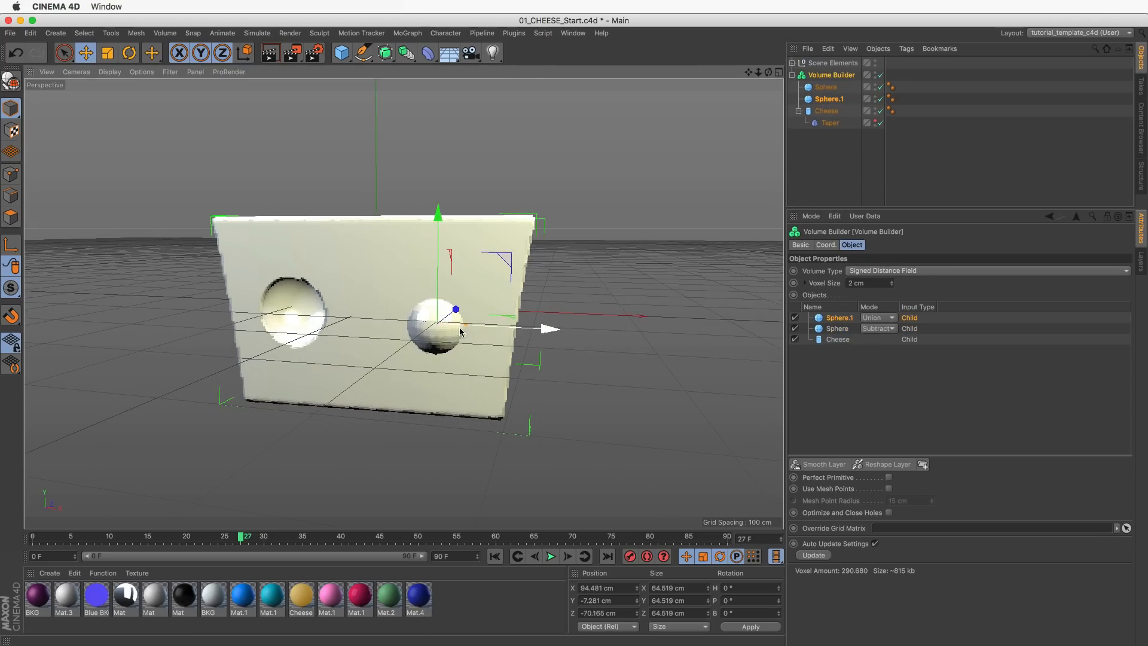
pyautogui.click(891, 319)
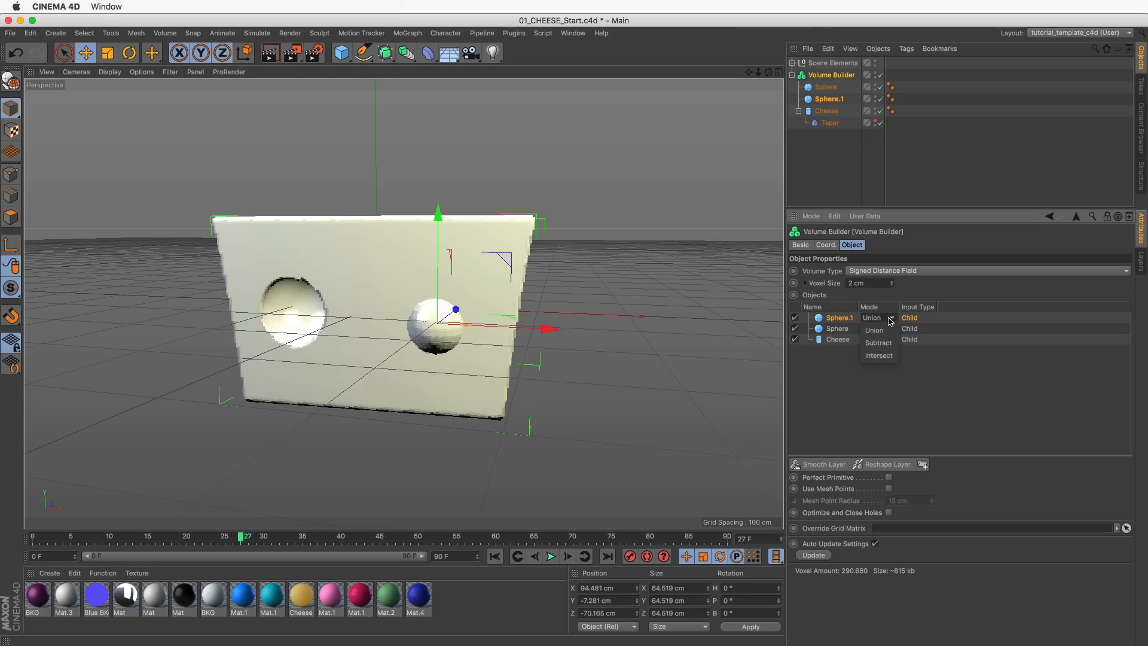
pyautogui.click(878, 342)
pyautogui.keyDown('alt'); pyautogui.moveTo(510, 346); pyautogui.dragTo(483, 359); pyautogui.keyUp('alt')
pyautogui.click(888, 477)
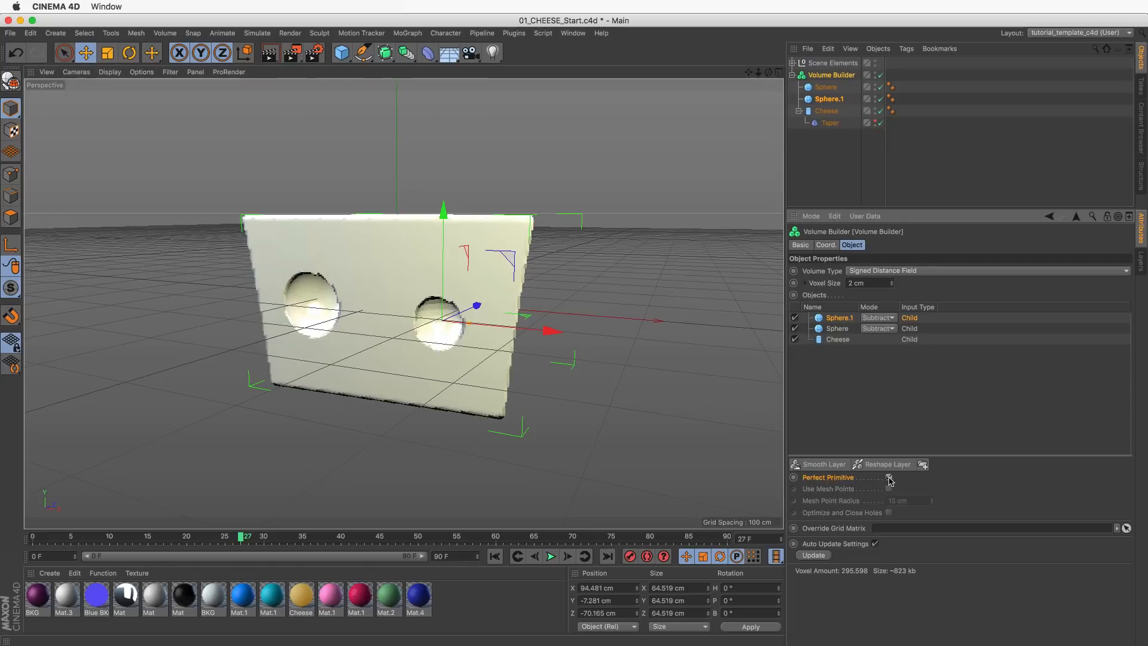
# Set the modes of both the Sphere.1 and Sphere entries back to Union.
pyautogui.scroll(3, 475, 307)
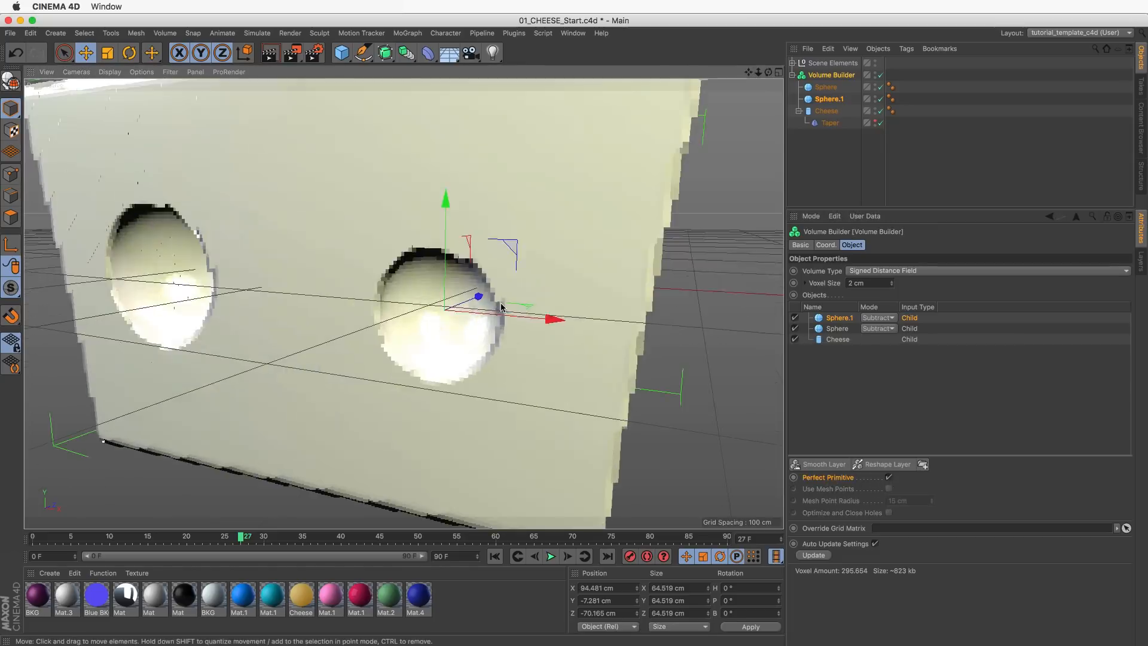
pyautogui.scroll(-2, 446, 326)
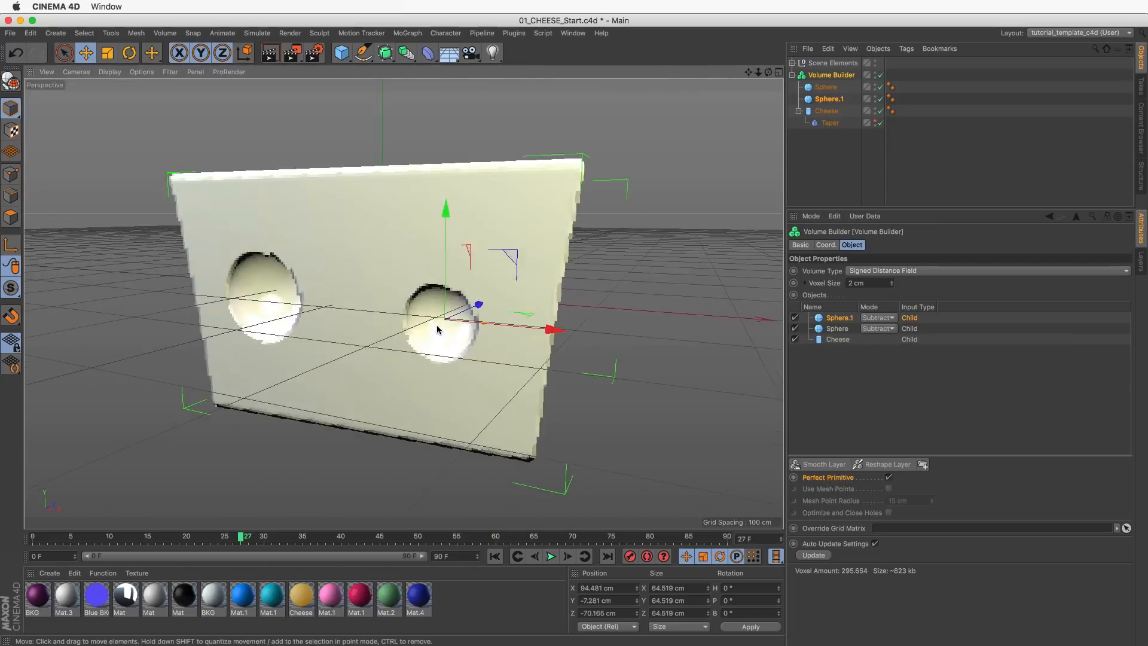
pyautogui.keyDown('alt'); pyautogui.moveTo(437, 328); pyautogui.dragTo(488, 338); pyautogui.keyUp('alt')
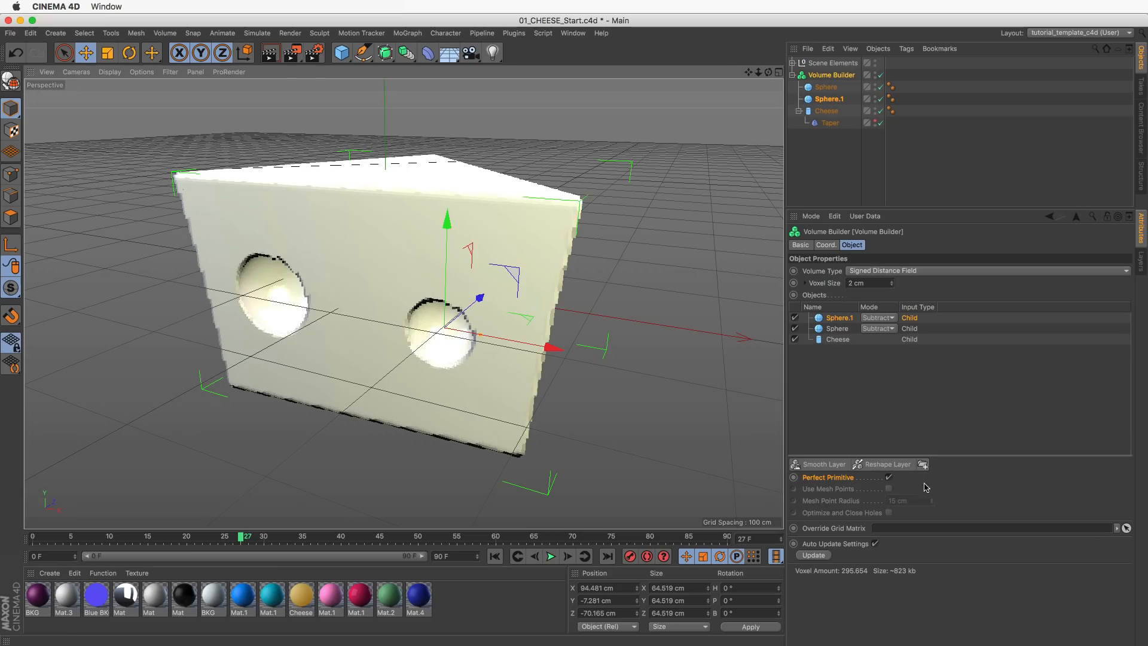
pyautogui.click(875, 321)
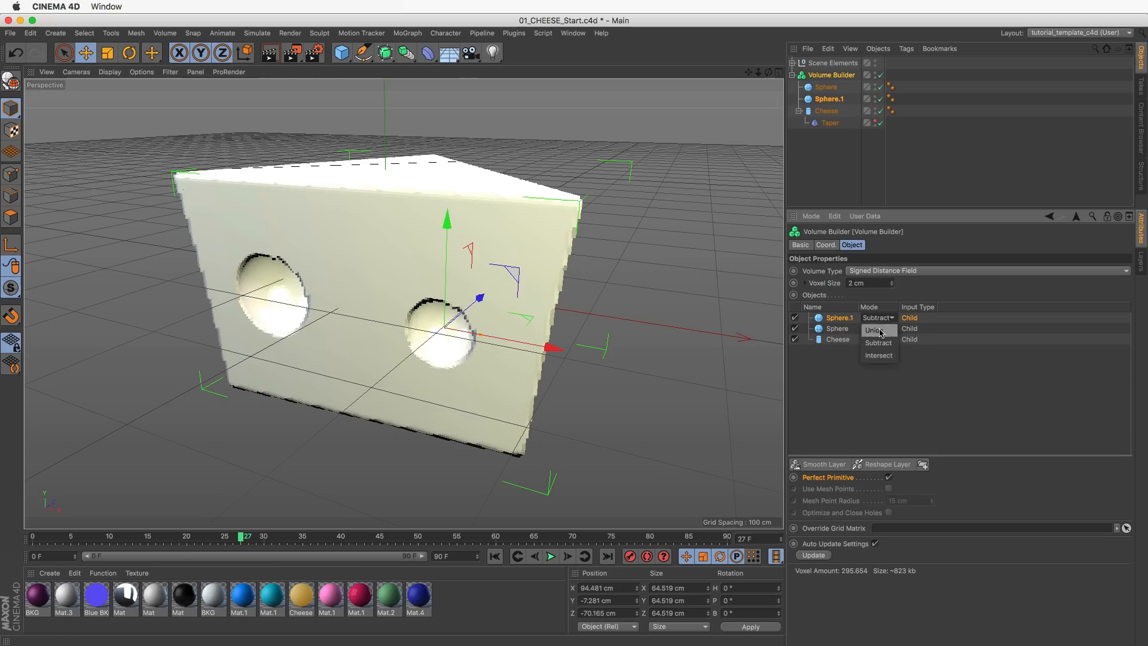
pyautogui.click(878, 331)
pyautogui.click(879, 329)
pyautogui.click(880, 339)
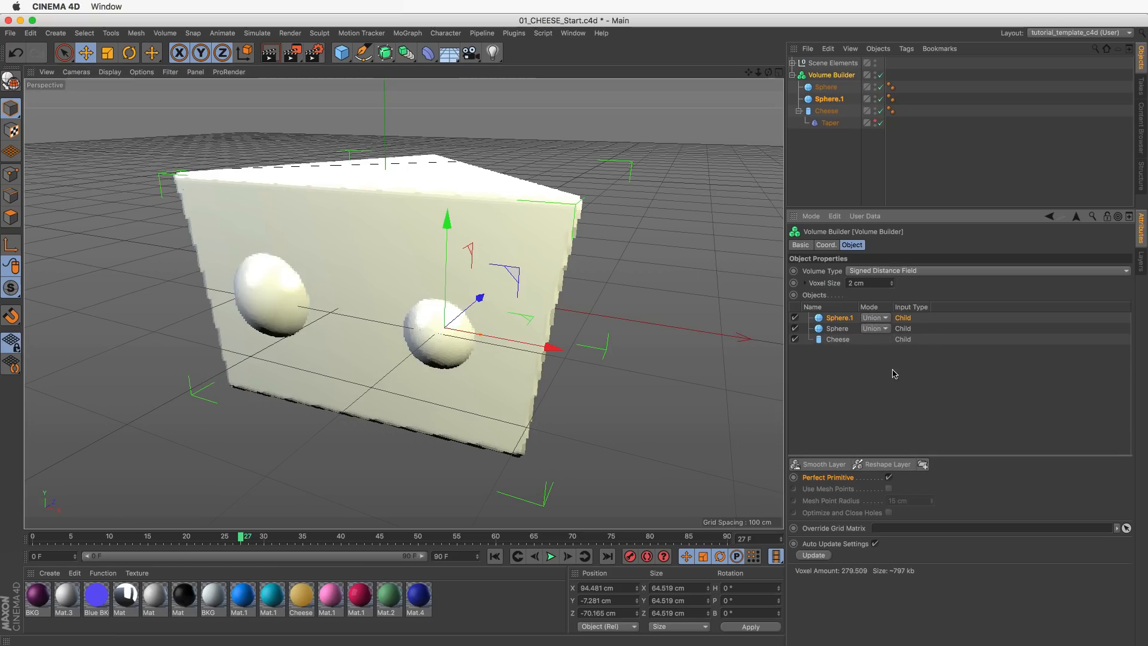
# Create a folder named Holes above Cheese in the Volume Builder's object list and put both sphere entries inside it.
pyautogui.click(923, 464)
pyautogui.doubleClick(852, 351)
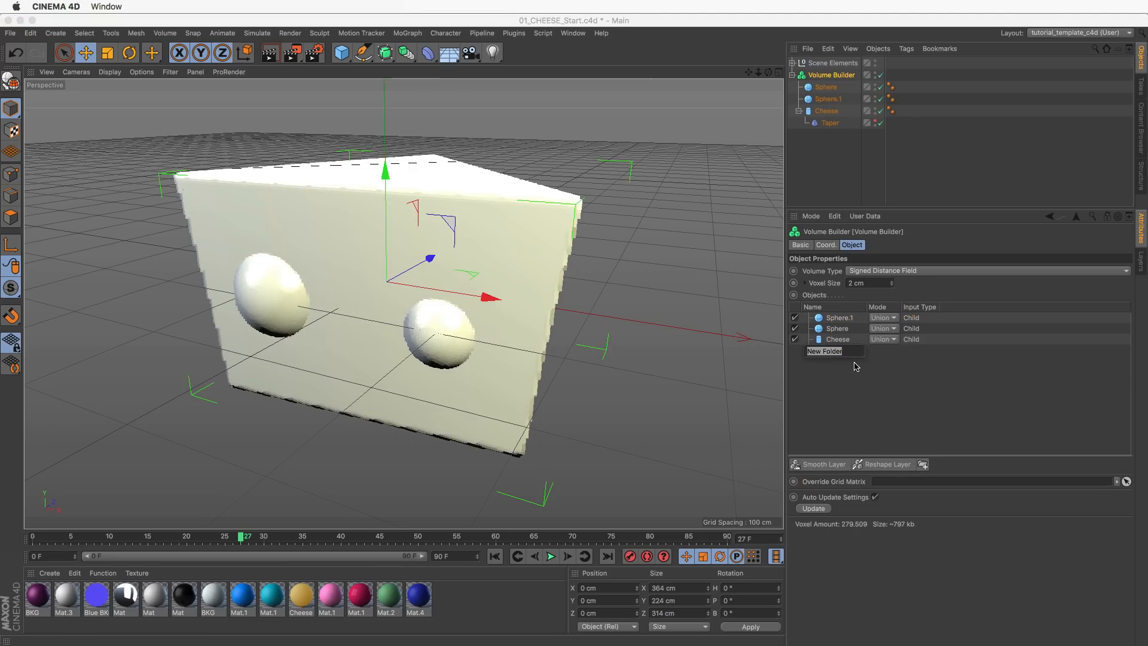
pyautogui.write('Holes')
pyautogui.press('Return')
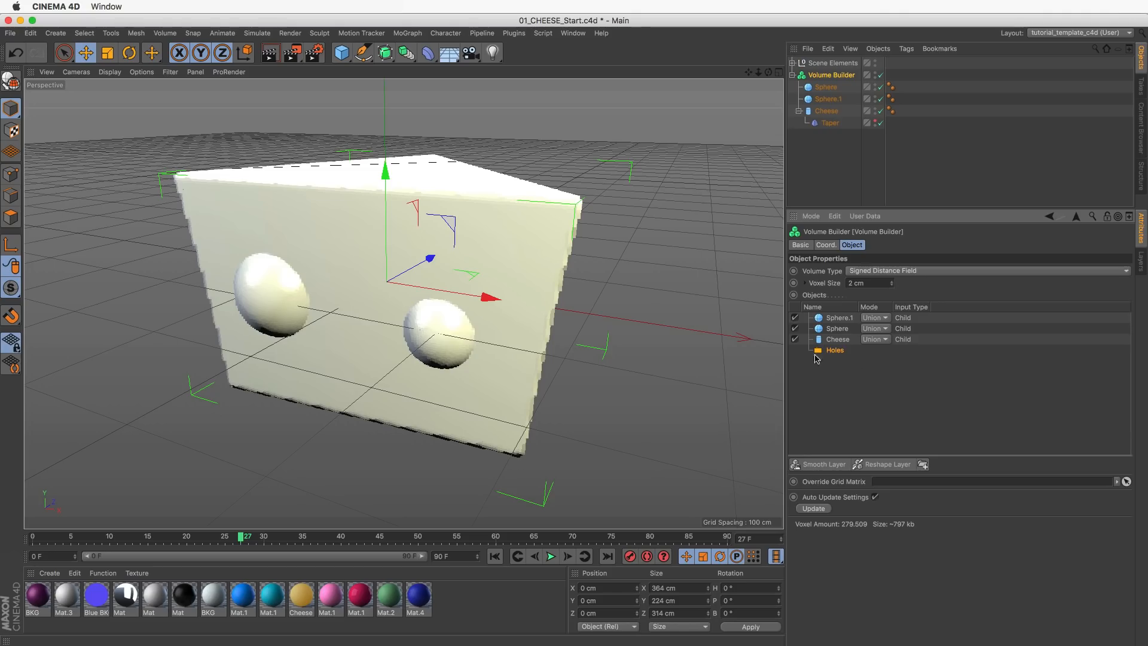
pyautogui.moveTo(843, 349); pyautogui.dragTo(869, 334)
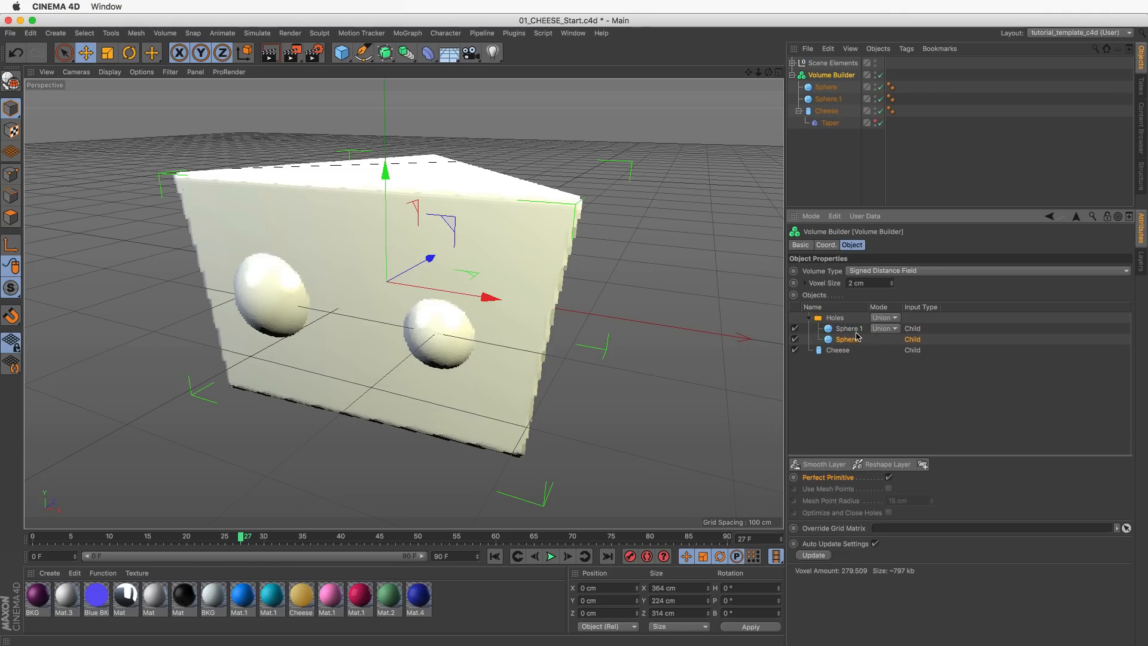
# Set the Holes folder's mode to Subtract and select its Sphere.1 entry.
pyautogui.click(866, 317)
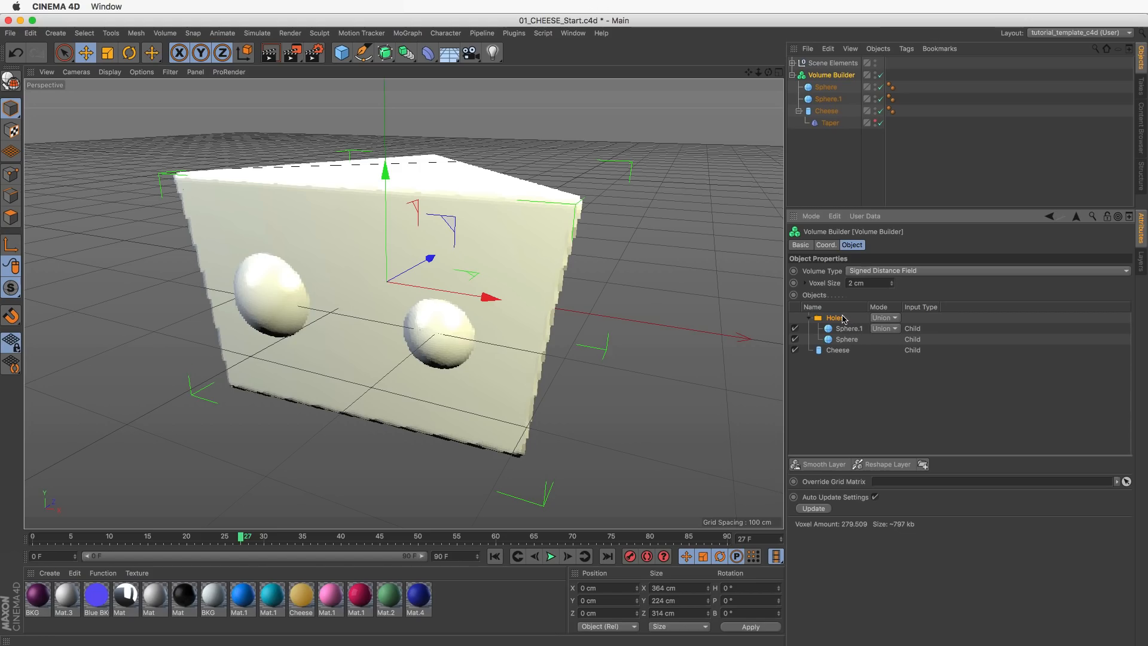
pyautogui.click(890, 320)
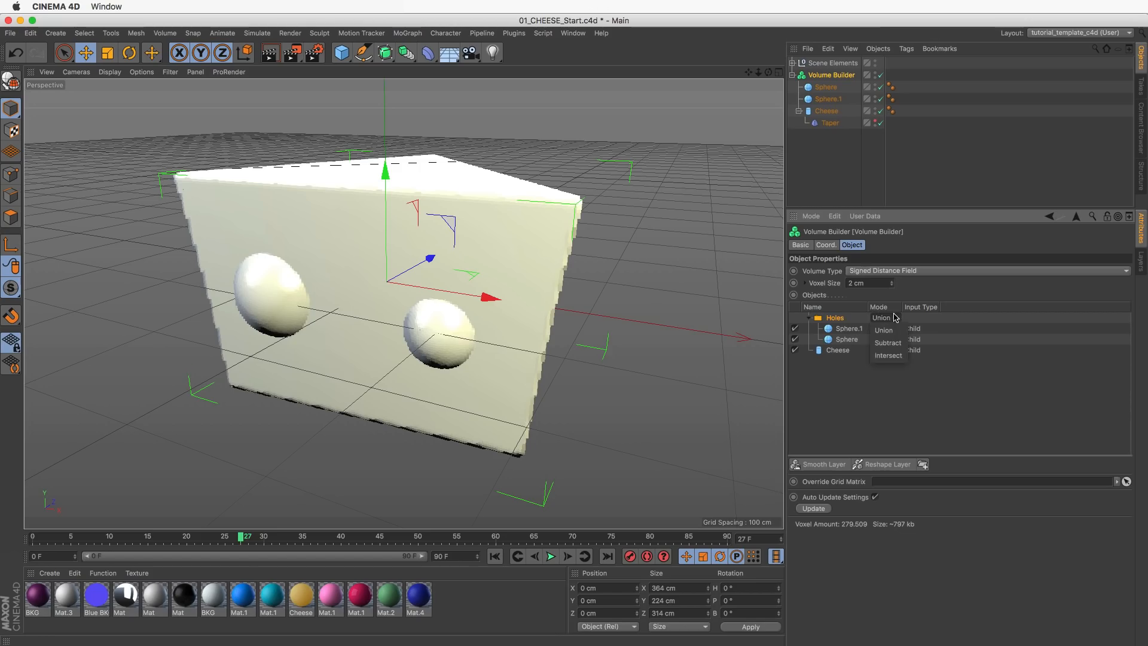
pyautogui.click(888, 343)
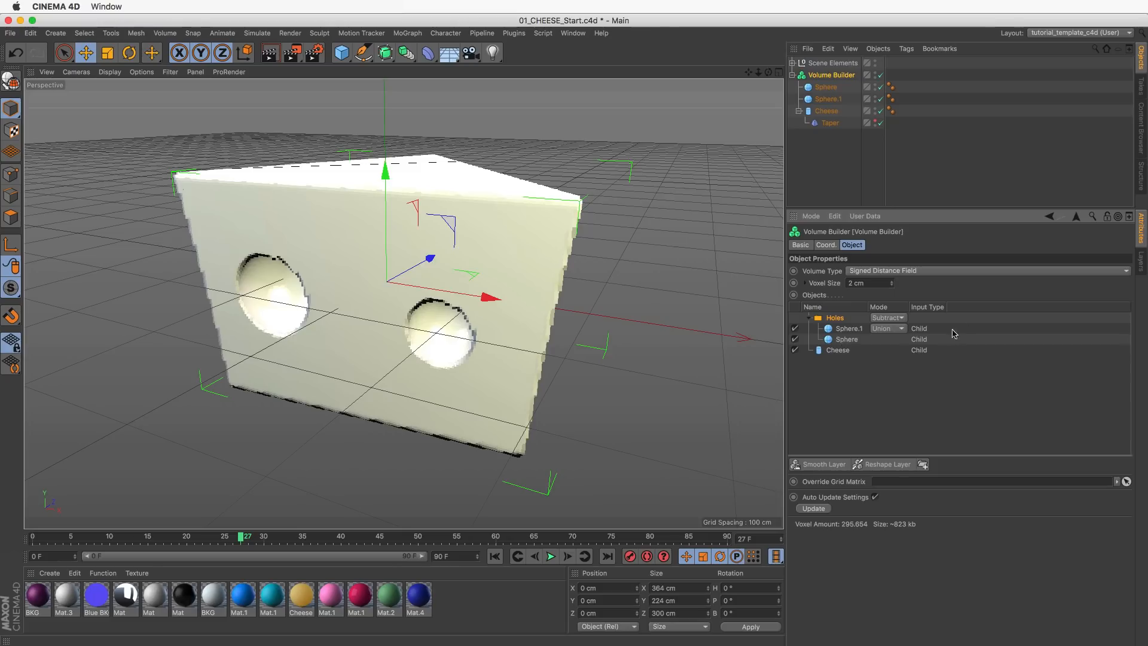
pyautogui.click(847, 329)
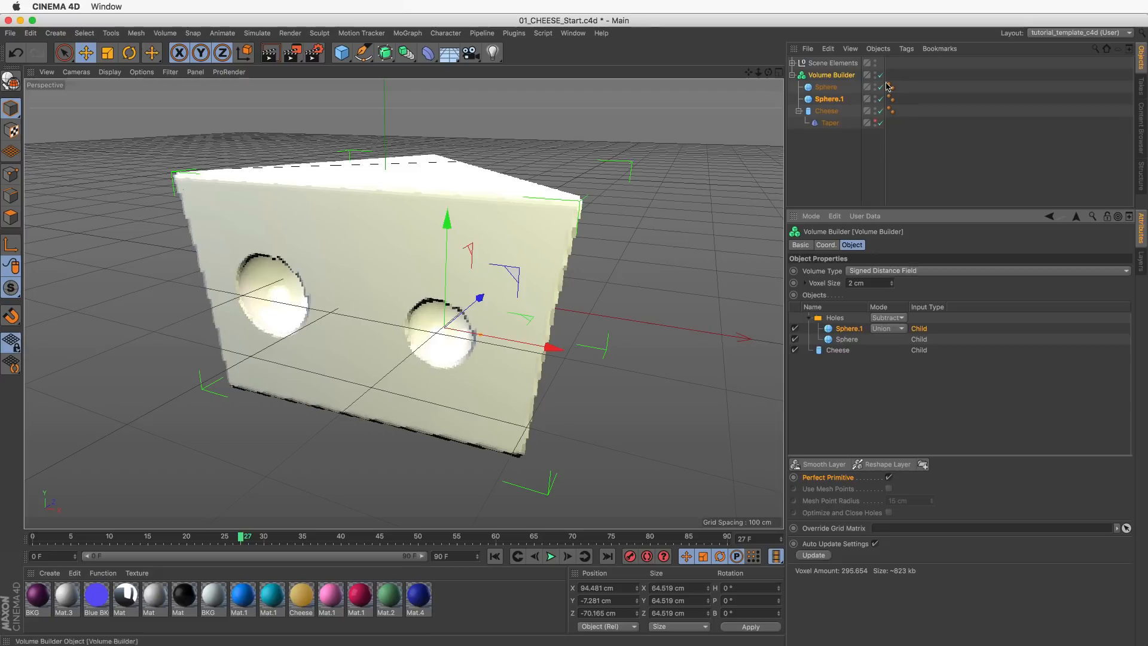
# Duplicate Sphere.1, move the copy to the wedge's corner edge at about X 173.5, Y 51.9 cm, and shrink its radius to about 27 cm.
pyautogui.click(835, 100)
pyautogui.keyDown('ctrl'); pyautogui.moveTo(836, 103); pyautogui.dragTo(832, 108); pyautogui.keyUp('ctrl')
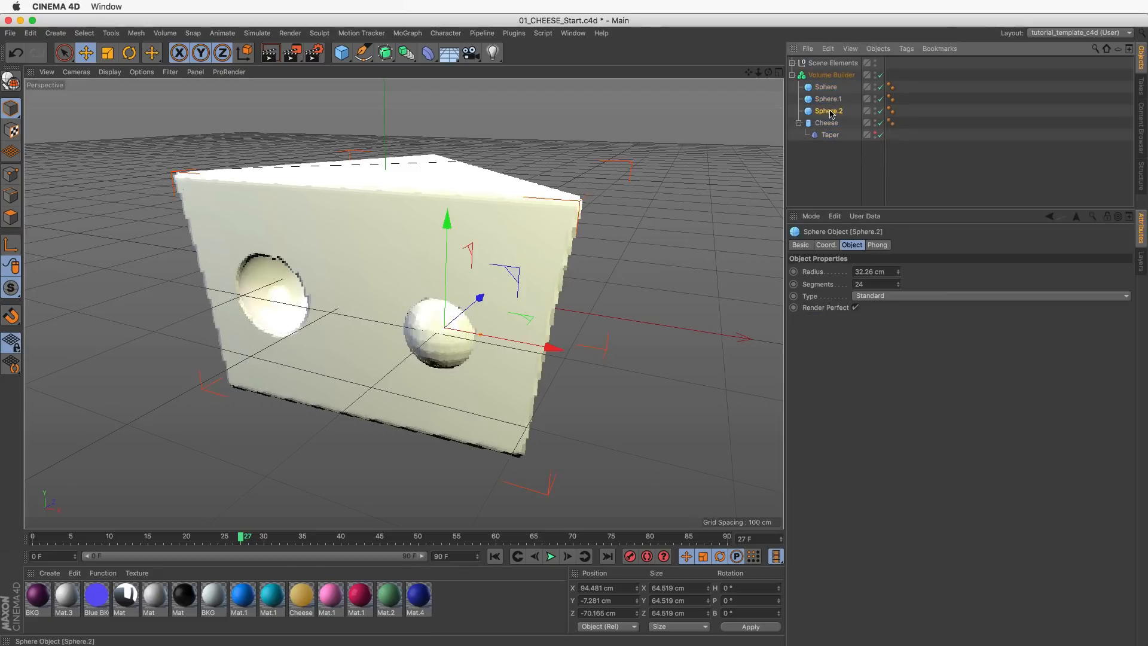
pyautogui.moveTo(518, 274); pyautogui.dragTo(638, 215)
pyautogui.keyDown('alt'); pyautogui.moveTo(568, 257); pyautogui.dragTo(514, 263); pyautogui.keyUp('alt')
pyautogui.moveTo(587, 293); pyautogui.dragTo(576, 234)
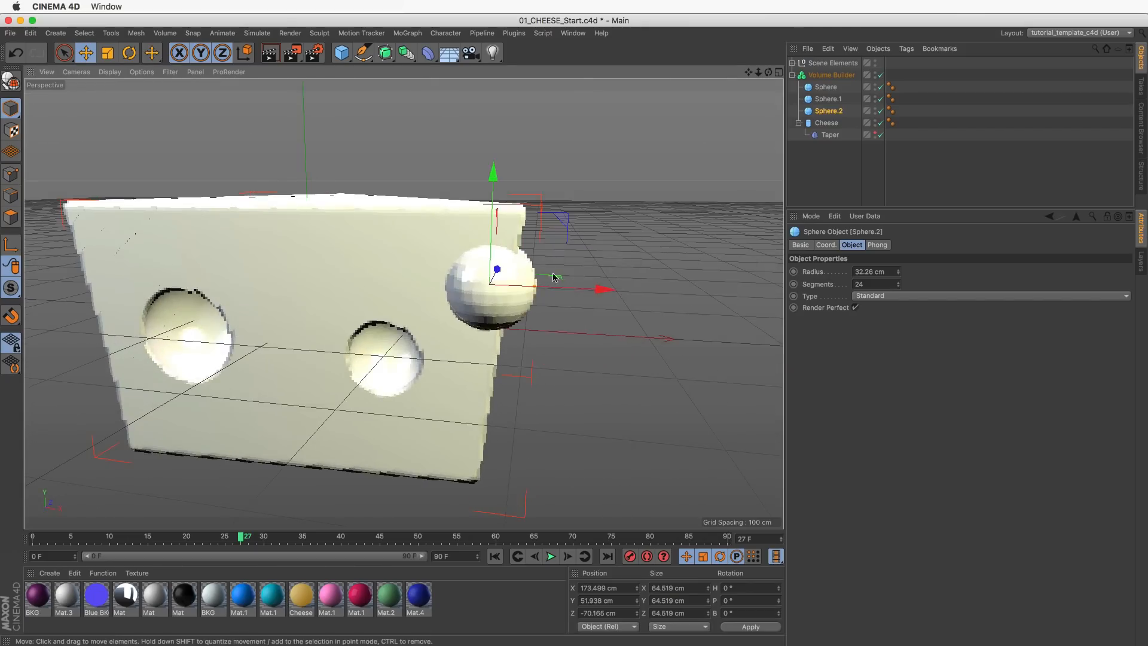
pyautogui.moveTo(534, 288); pyautogui.dragTo(525, 288)
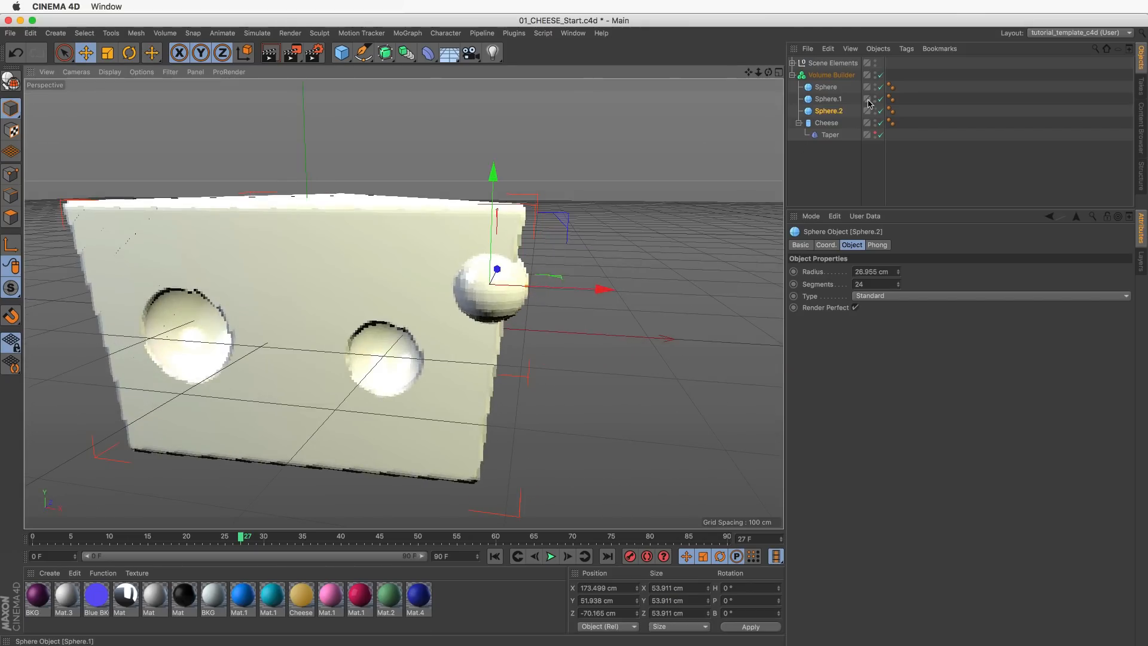
# Put the Sphere.2 entry in the Holes folder with Perfect Primitive enabled, and shift the sphere to about X 176.9 cm.
pyautogui.click(831, 75)
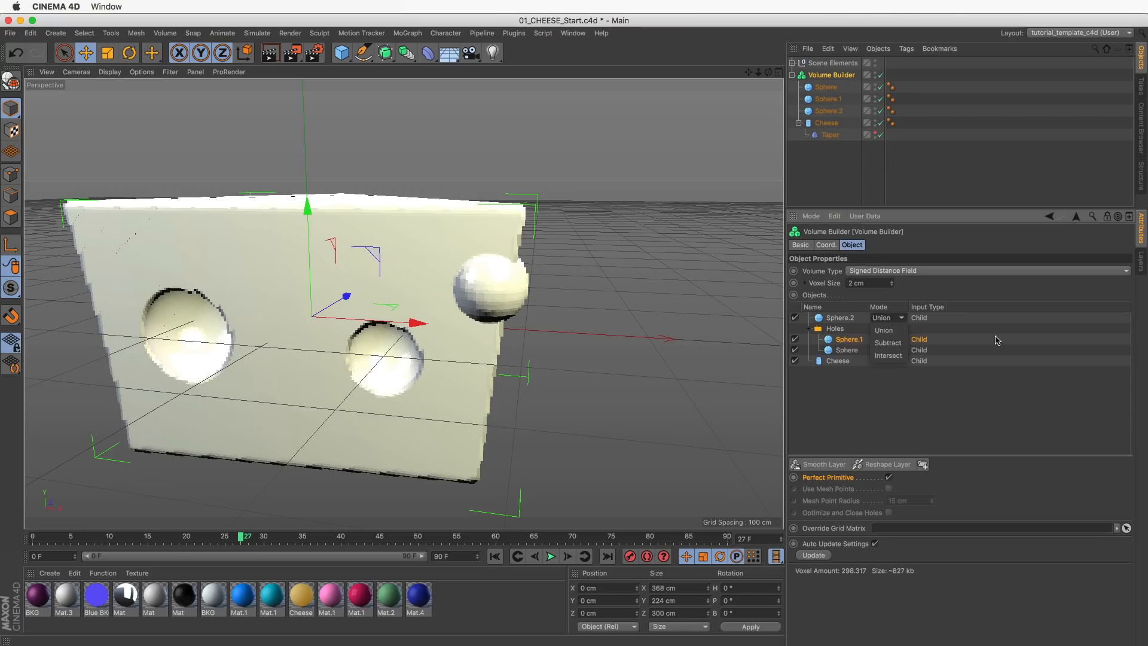
pyautogui.moveTo(838, 322); pyautogui.dragTo(842, 346)
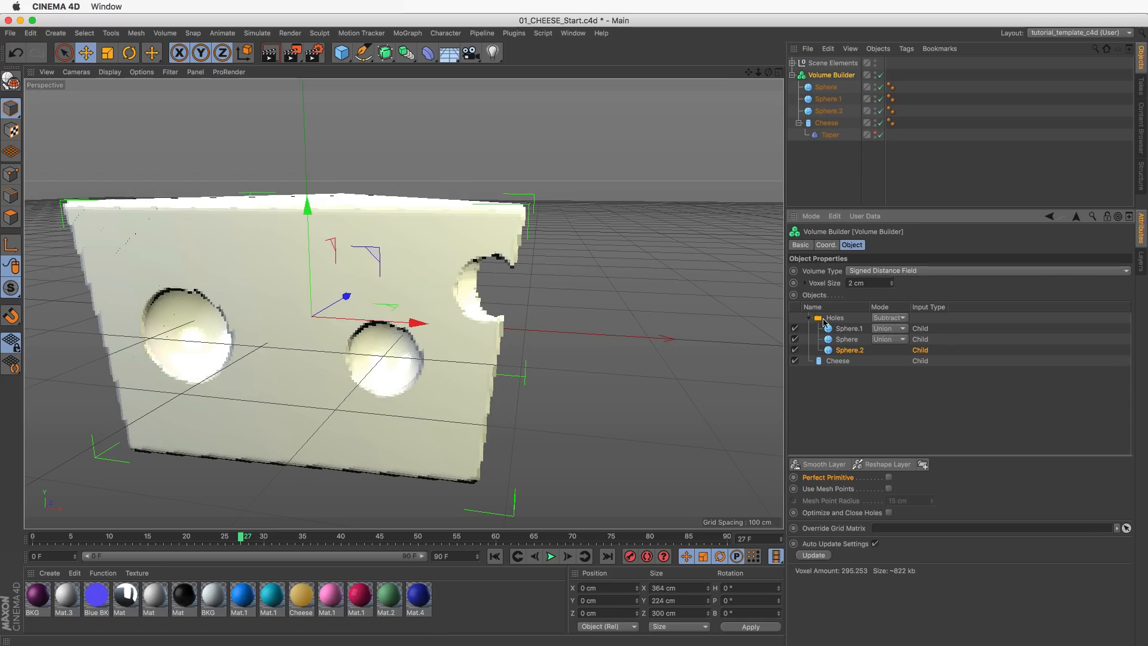
pyautogui.click(840, 328)
pyautogui.click(838, 350)
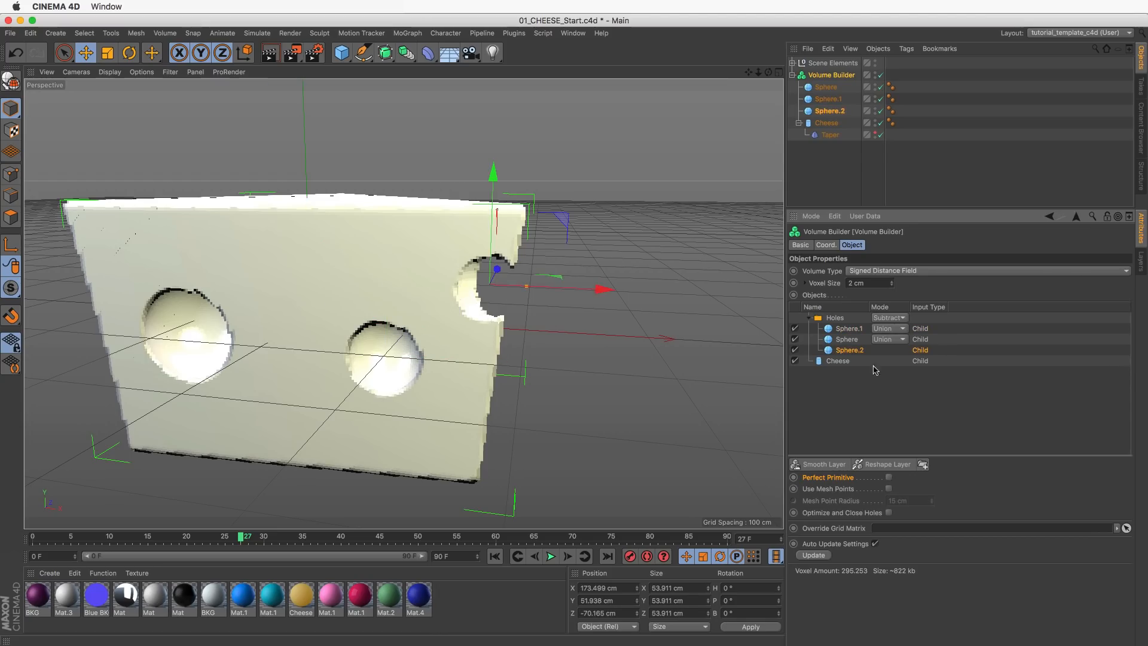
pyautogui.click(888, 477)
pyautogui.moveTo(579, 289); pyautogui.dragTo(585, 289)
pyautogui.keyDown('alt'); pyautogui.moveTo(432, 309); pyautogui.dragTo(350, 276); pyautogui.keyUp('alt')
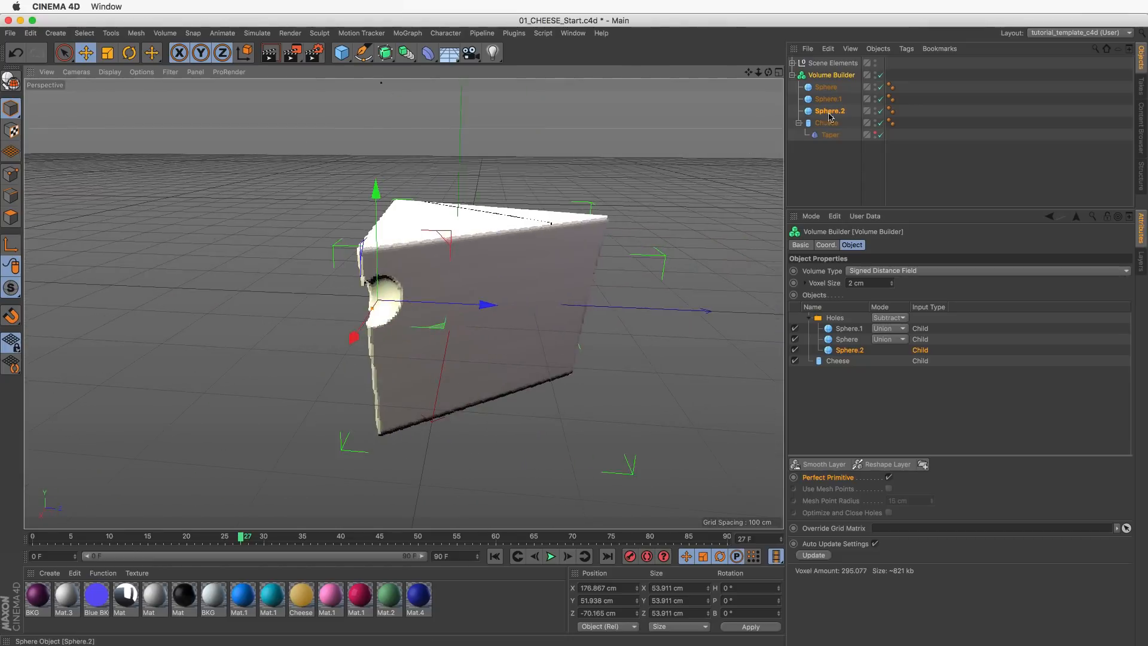
pyautogui.moveTo(829, 112)
pyautogui.keyDown('ctrl'); pyautogui.mouseDown()
pyautogui.moveTo(847, 118)
pyautogui.moveTo(826, 116)
pyautogui.mouseUp(); pyautogui.keyUp('ctrl')
pyautogui.moveTo(452, 237); pyautogui.dragTo(508, 228)
pyautogui.keyDown('alt'); pyautogui.moveTo(455, 311); pyautogui.dragTo(526, 191); pyautogui.keyUp('alt')
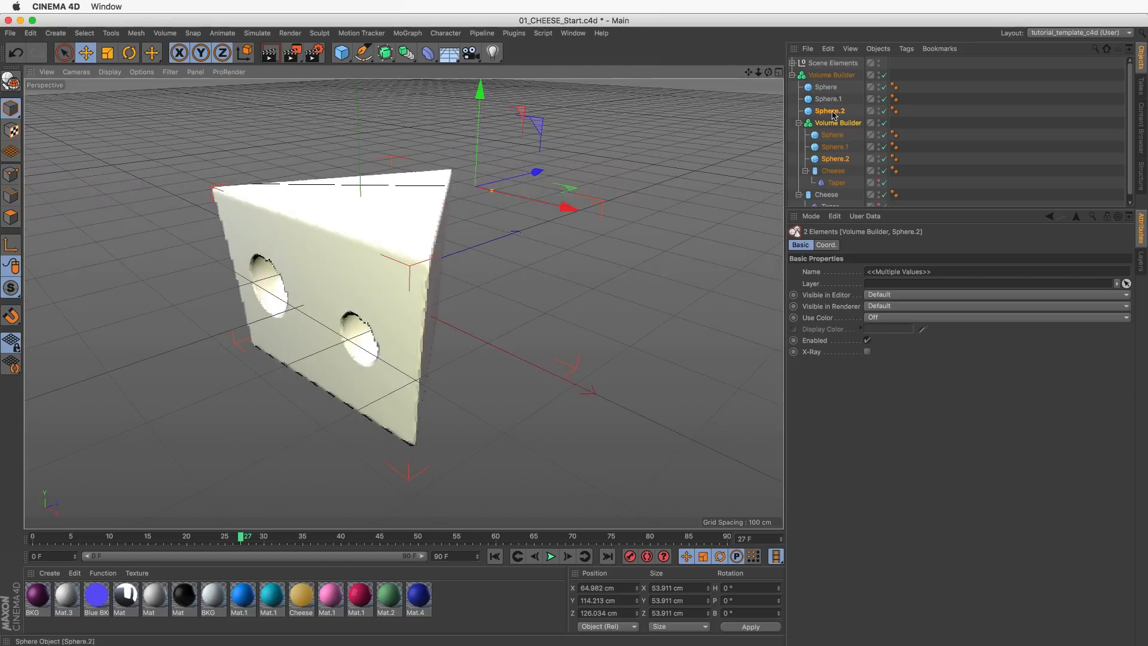
pyautogui.press('super+z')
pyautogui.press('super+z')
pyautogui.press('super+z')
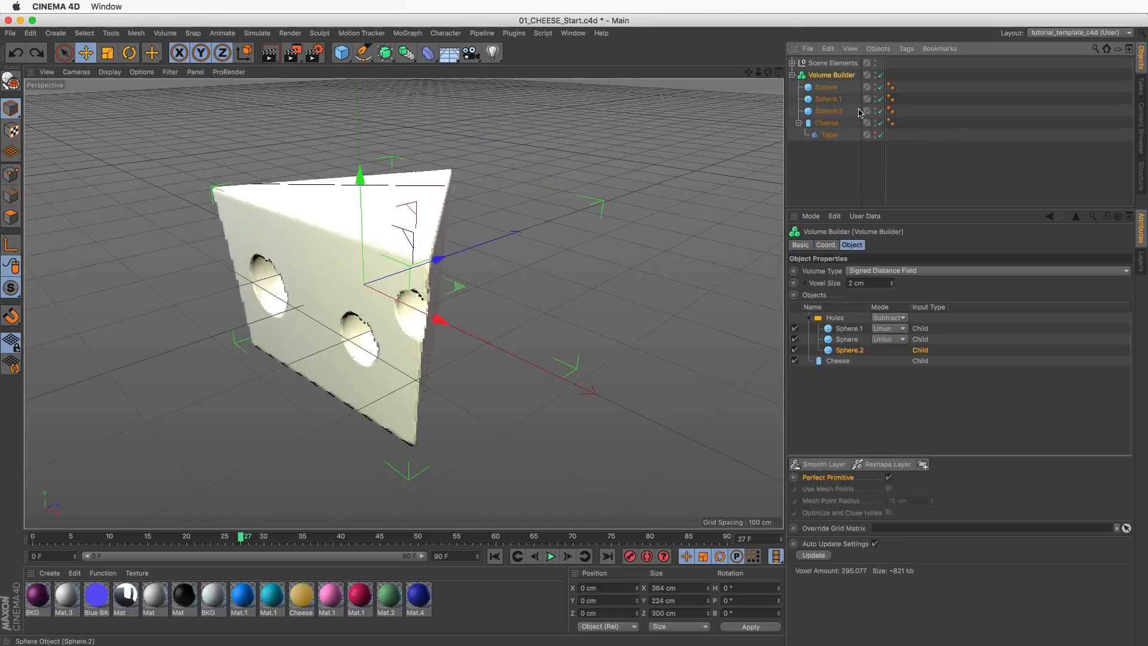
# Duplicate only Sphere.2 and move the copy to the wedge's adjacent side face at about X 91.9, Y 76.4, Z 34.2 cm.
pyautogui.click(832, 112)
pyautogui.keyDown('ctrl'); pyautogui.moveTo(832, 112); pyautogui.dragTo(835, 125); pyautogui.keyUp('ctrl')
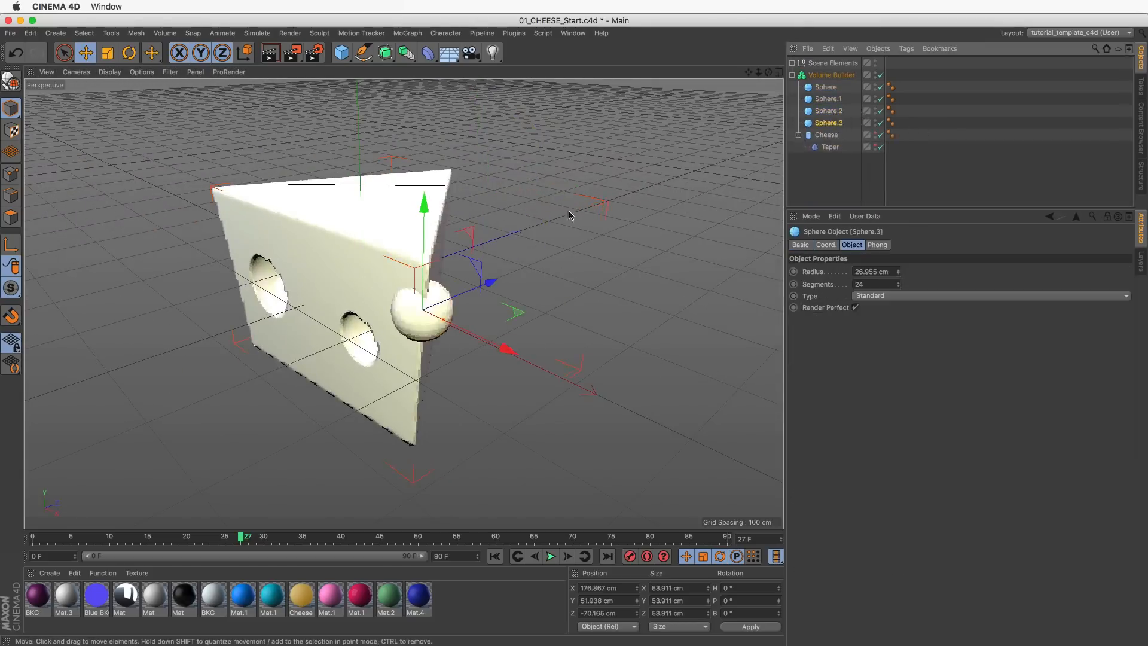
pyautogui.moveTo(570, 216)
pyautogui.keyDown('alt'); pyautogui.mouseDown()
pyautogui.moveTo(510, 267)
pyautogui.moveTo(587, 233)
pyautogui.moveTo(583, 224)
pyautogui.mouseUp(); pyautogui.keyUp('alt')
pyautogui.keyDown('alt'); pyautogui.moveTo(541, 281); pyautogui.dragTo(589, 321); pyautogui.keyUp('alt')
pyautogui.keyDown('alt'); pyautogui.moveTo(508, 269); pyautogui.dragTo(558, 277); pyautogui.keyUp('alt')
pyautogui.keyDown('alt'); pyautogui.moveTo(470, 261); pyautogui.dragTo(407, 264); pyautogui.keyUp('alt')
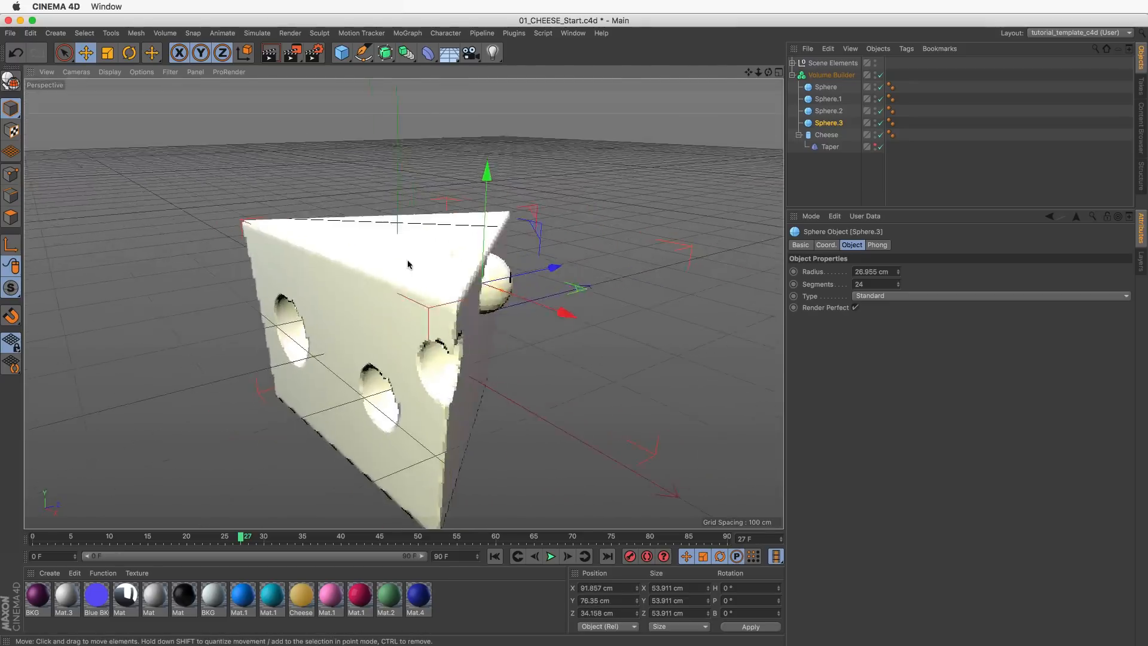
pyautogui.keyDown('alt'); pyautogui.moveTo(481, 264); pyautogui.dragTo(446, 232, button='middle'); pyautogui.keyUp('alt')
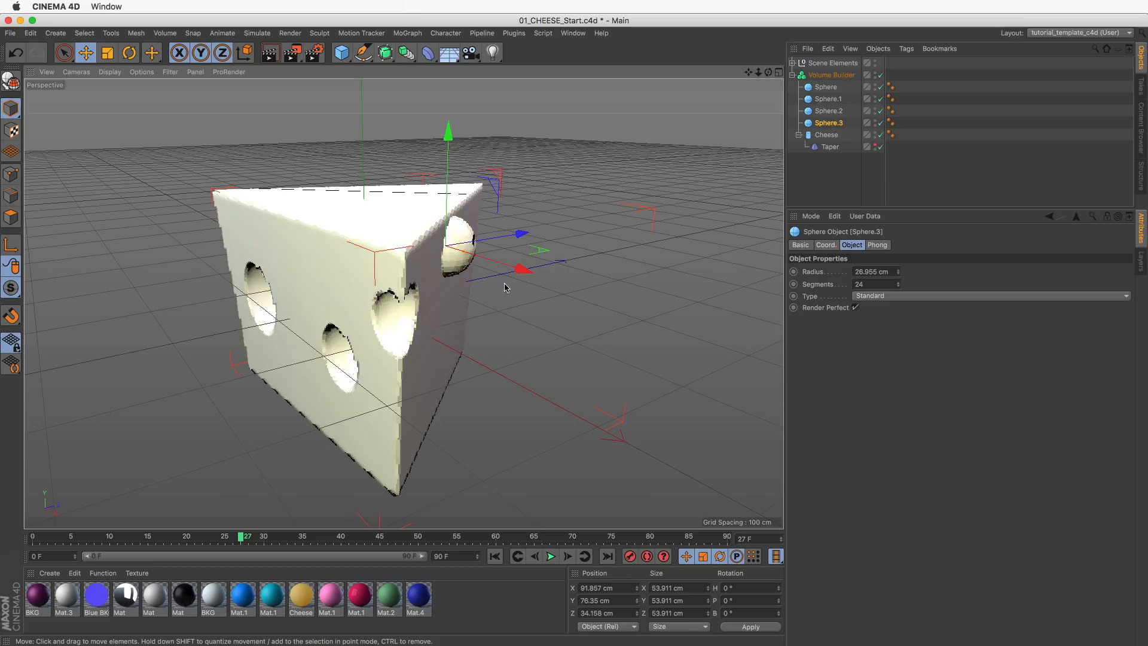
# Toggle the Volume Builder off and on to compare the source objects with the volume result.
pyautogui.press('q')
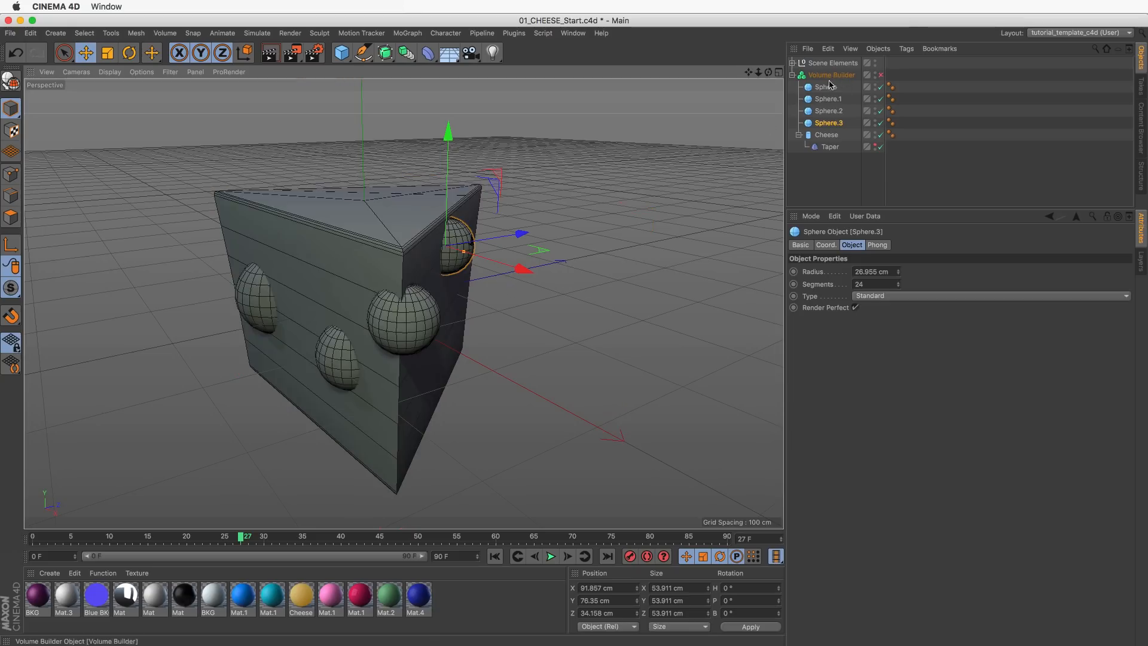
pyautogui.press('q')
pyautogui.press('q')
pyautogui.press('q')
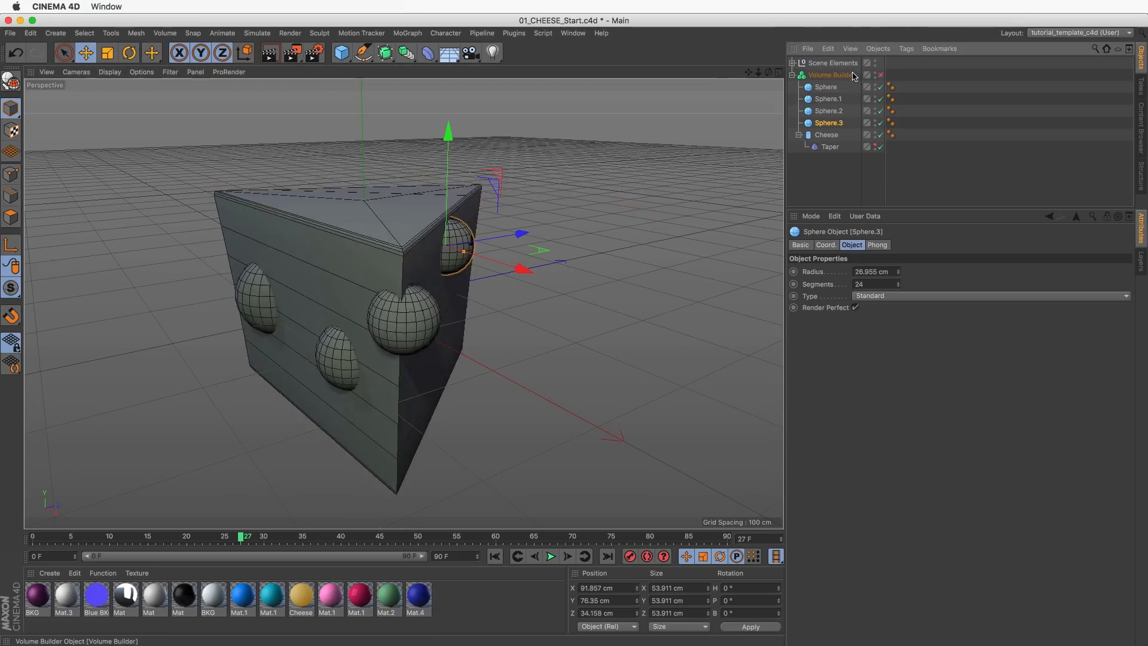
pyautogui.press('q')
pyautogui.press('q')
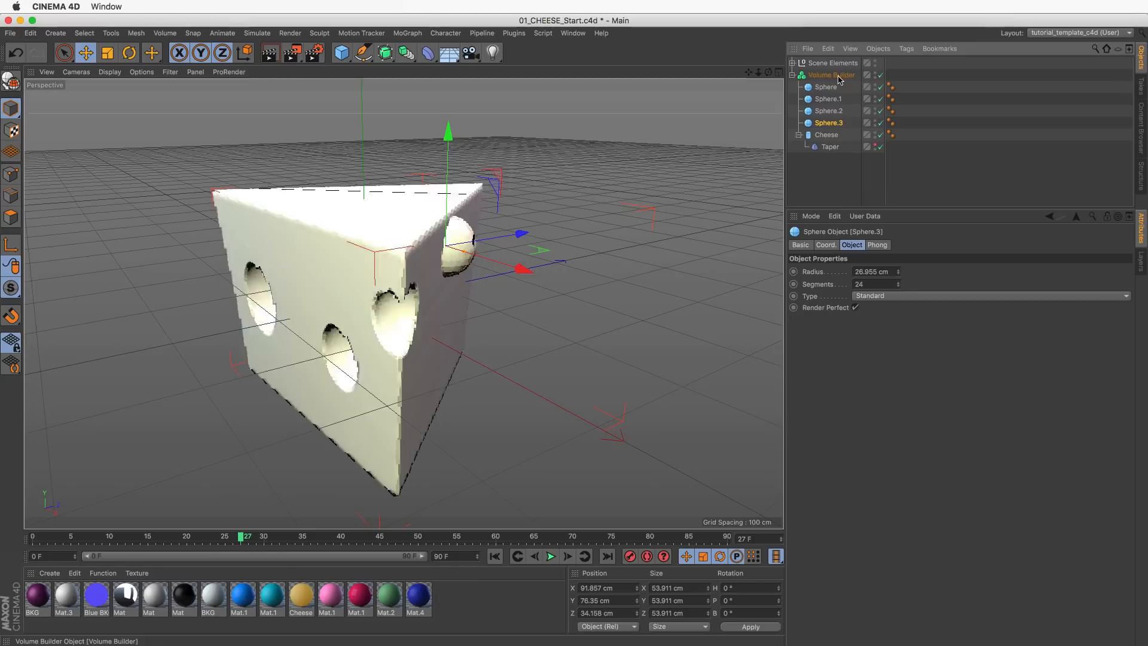
# Reposition Sphere.3 on the side face to about X 95.7, Y 57.1, Z 37.4 cm, leaving the Volume Builder enabled.
pyautogui.moveTo(508, 291); pyautogui.dragTo(512, 298)
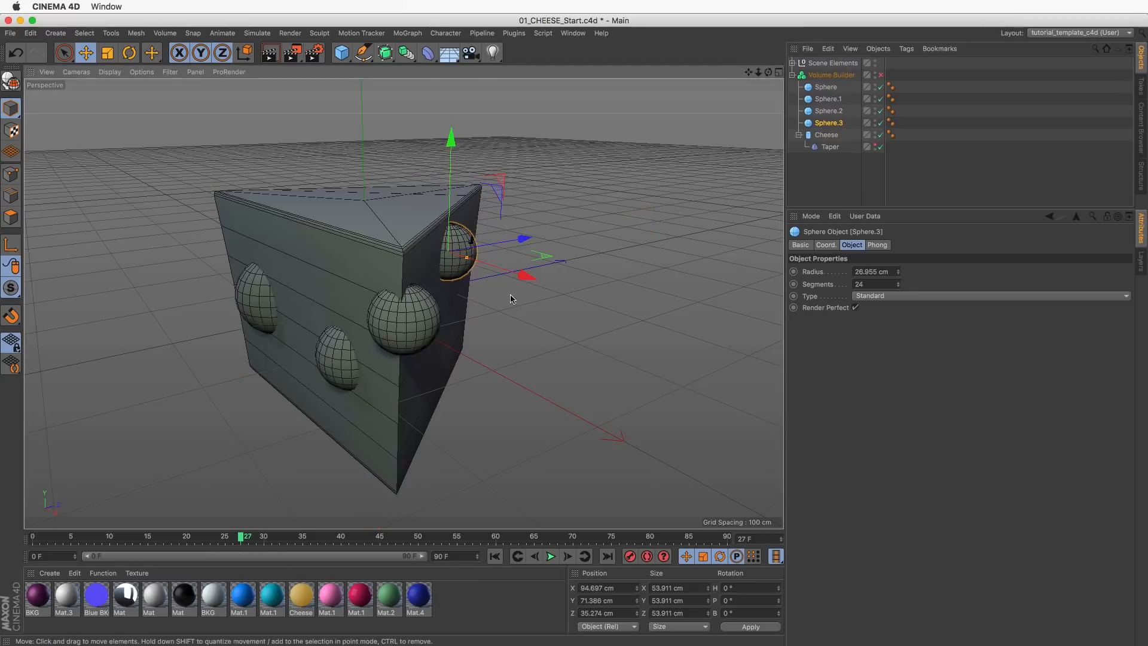
pyautogui.press('q')
pyautogui.keyDown('alt'); pyautogui.moveTo(420, 297); pyautogui.dragTo(300, 277); pyautogui.keyUp('alt')
pyautogui.moveTo(586, 223); pyautogui.dragTo(589, 242)
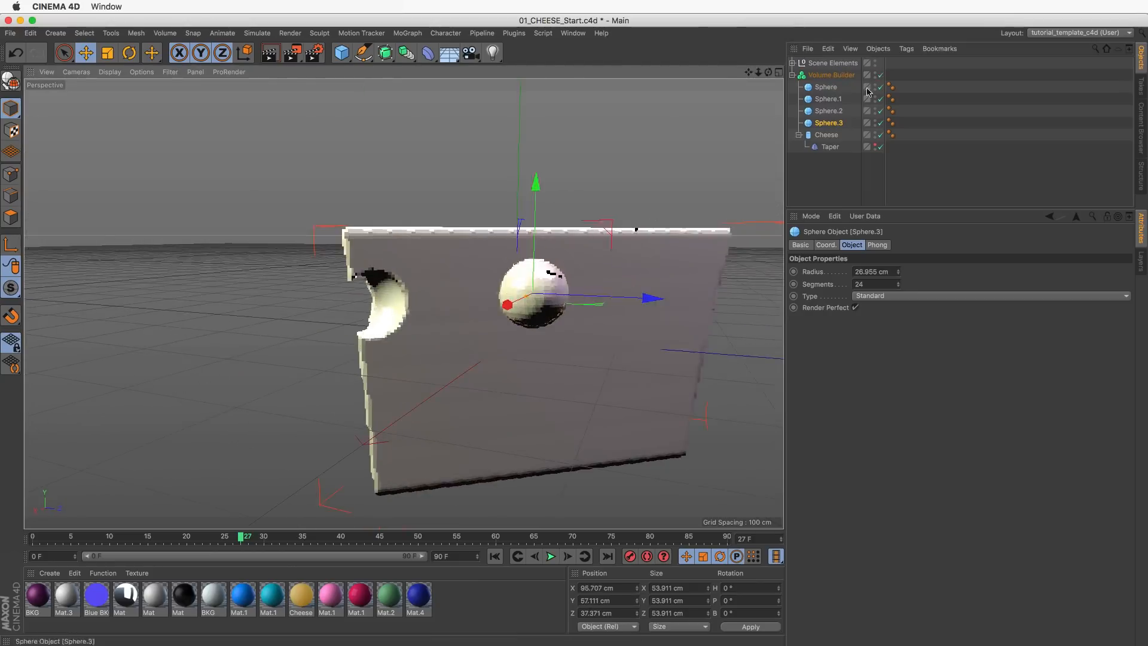
# Put Sphere.3 in the Holes folder with Perfect Primitive enabled, and enlarge it to about 72 cm across at the wedge's top edge.
pyautogui.click(856, 77)
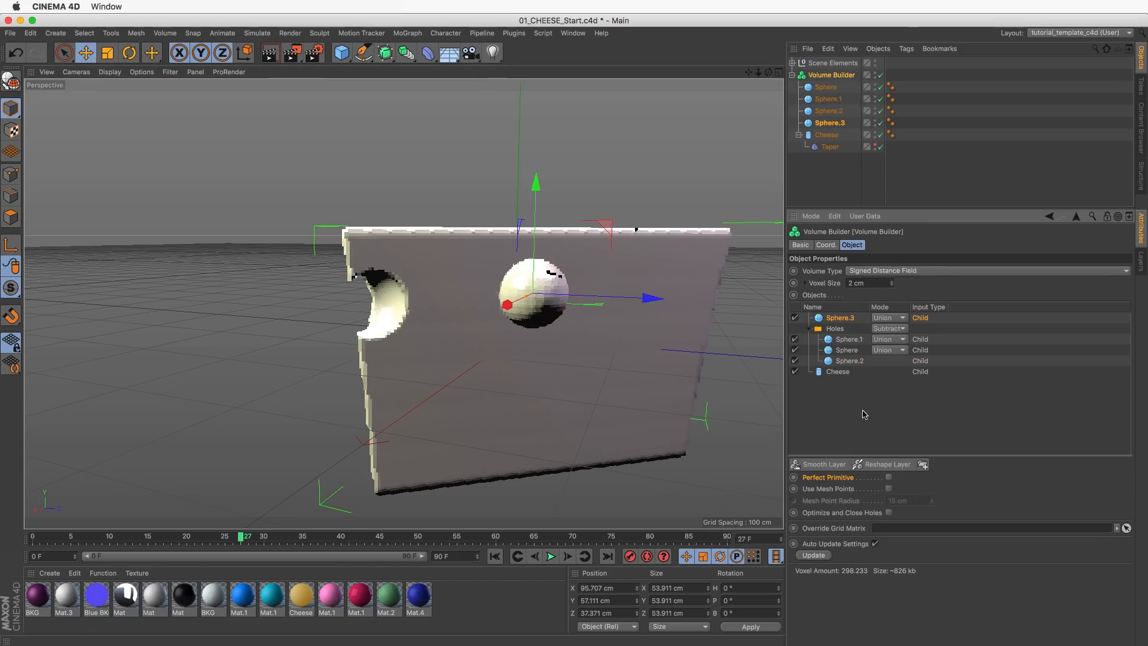
pyautogui.click(888, 477)
pyautogui.moveTo(840, 317); pyautogui.dragTo(817, 353)
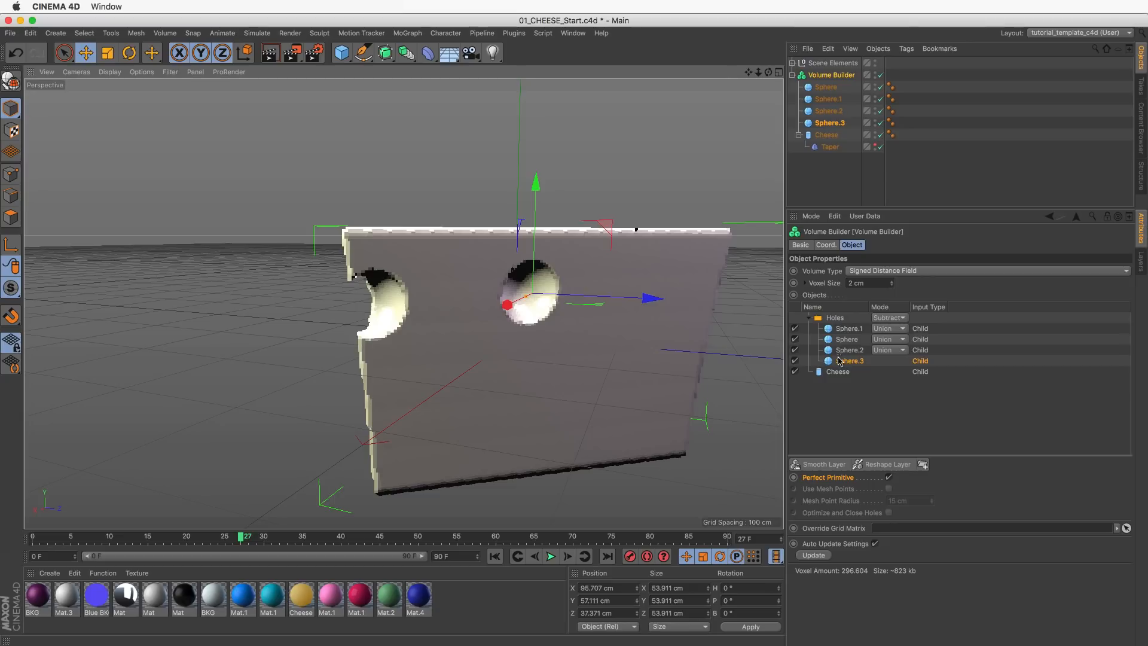
pyautogui.moveTo(525, 296); pyautogui.dragTo(424, 308)
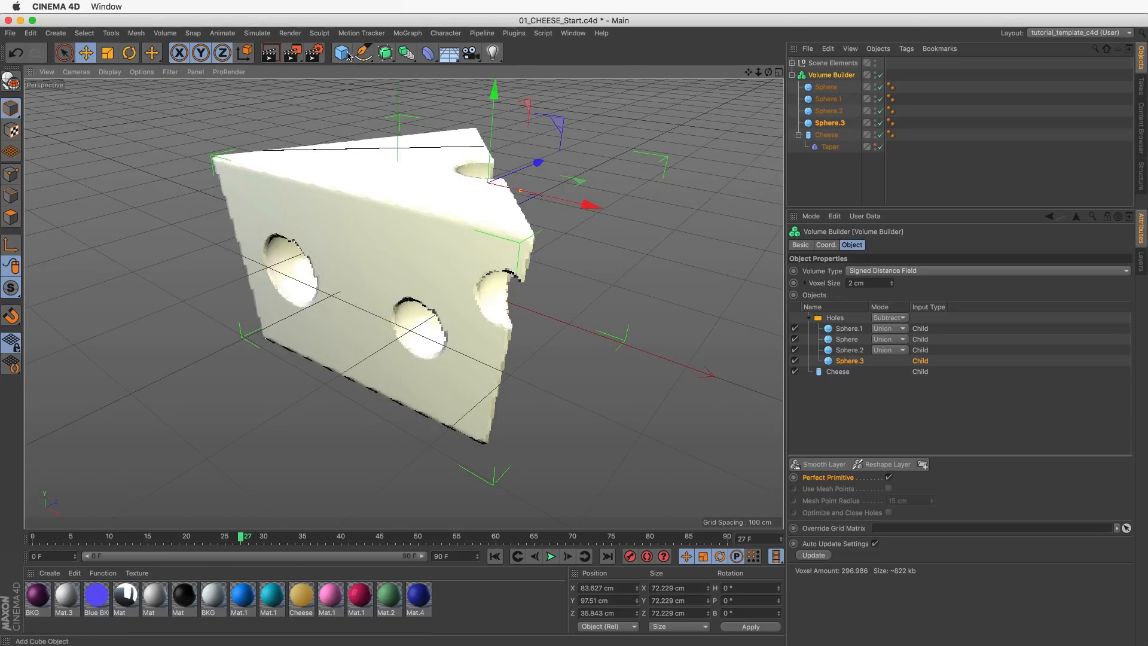
# Switch to the open project 02_CHEESE_holey.c4d.
pyautogui.press('v')
pyautogui.moveTo(465, 272)
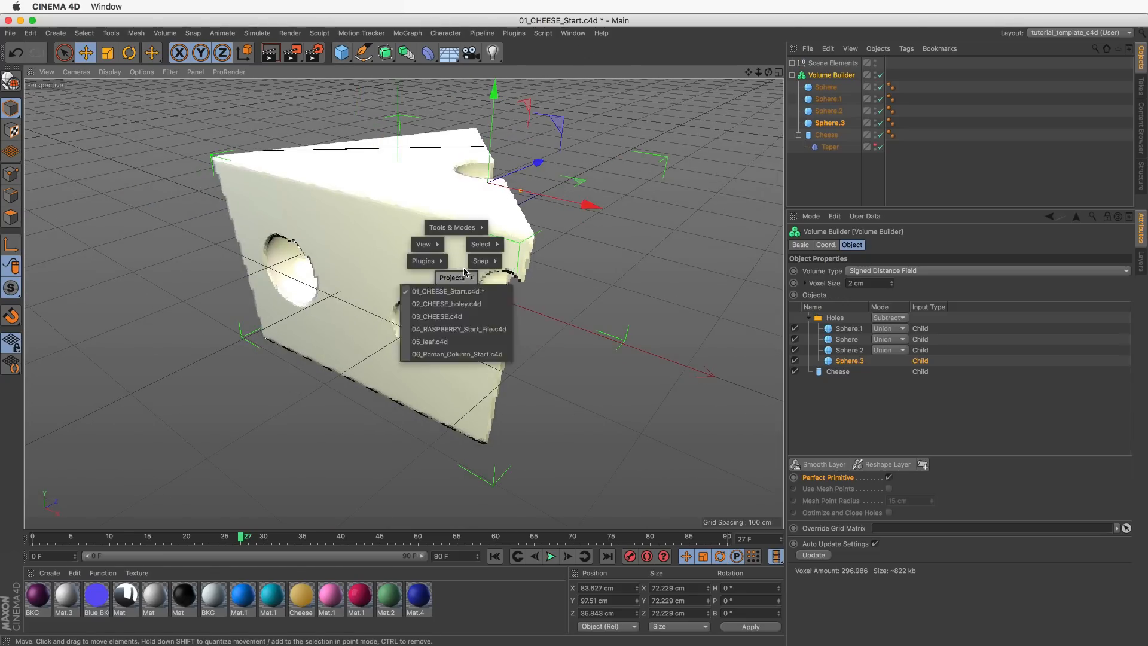
pyautogui.click(456, 303)
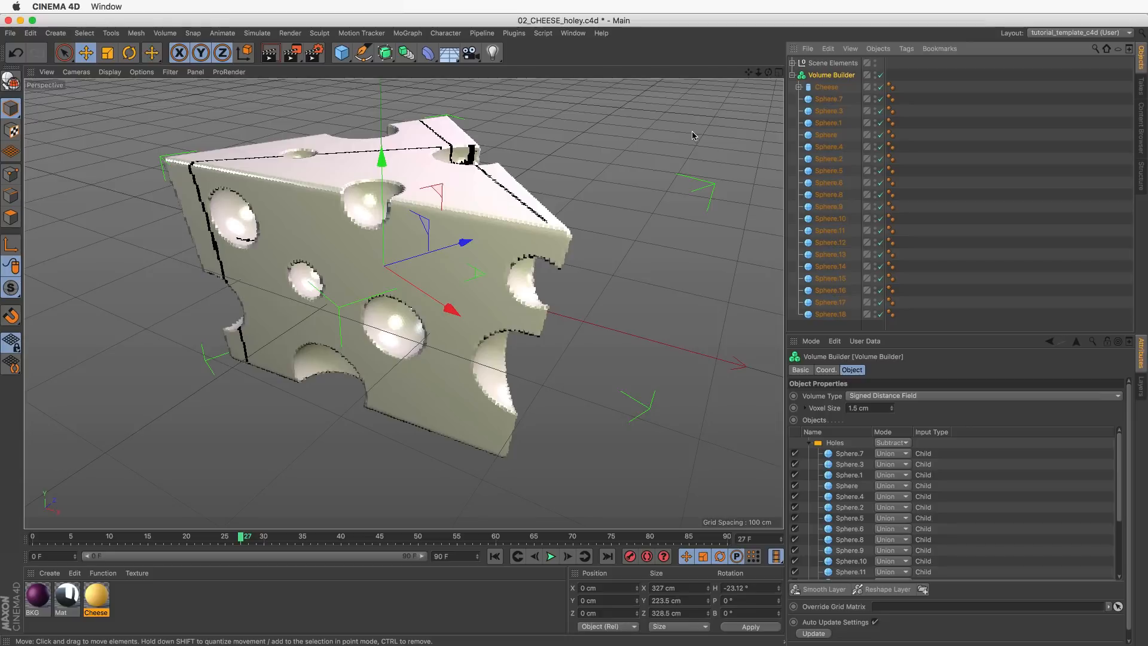
# Review the Holes folder's sphere entries in the Volume Builder, collapse the folder and select the Cheese entry.
pyautogui.moveTo(509, 193)
pyautogui.keyDown('alt'); pyautogui.mouseDown()
pyautogui.moveTo(397, 210)
pyautogui.moveTo(362, 230)
pyautogui.moveTo(509, 197)
pyautogui.mouseUp(); pyautogui.keyUp('alt')
pyautogui.keyDown('alt'); pyautogui.moveTo(601, 204); pyautogui.dragTo(545, 216); pyautogui.keyUp('alt')
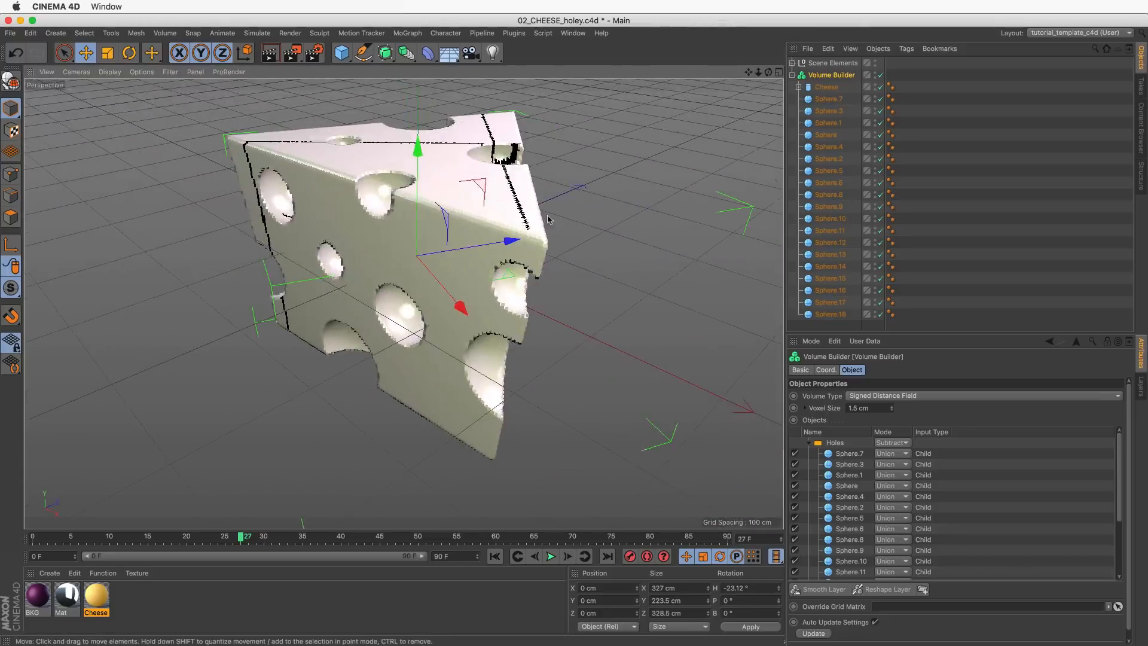
pyautogui.click(834, 442)
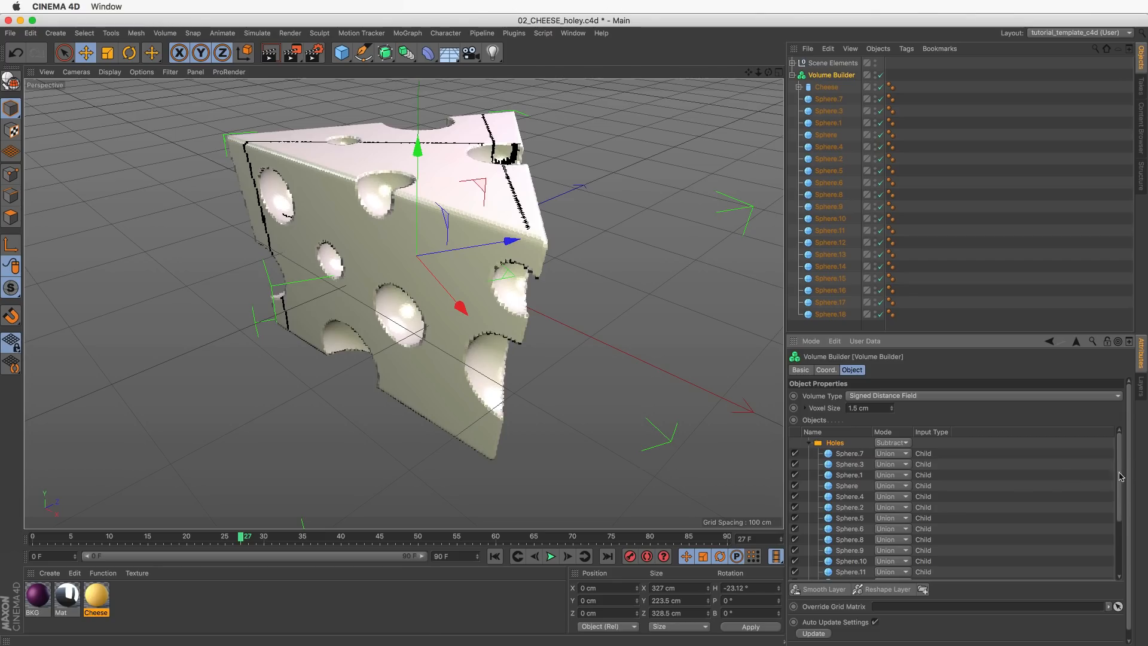
pyautogui.moveTo(1119, 476)
pyautogui.mouseDown()
pyautogui.moveTo(1111, 546)
pyautogui.moveTo(1113, 454)
pyautogui.mouseUp()
pyautogui.click(810, 444)
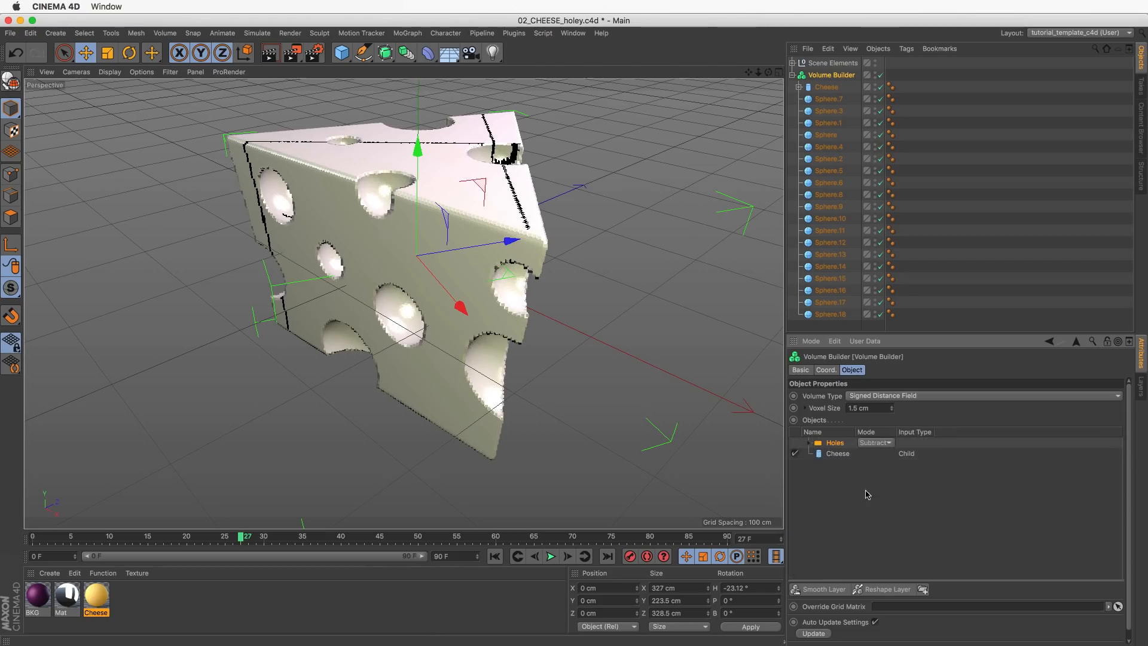
pyautogui.click(837, 454)
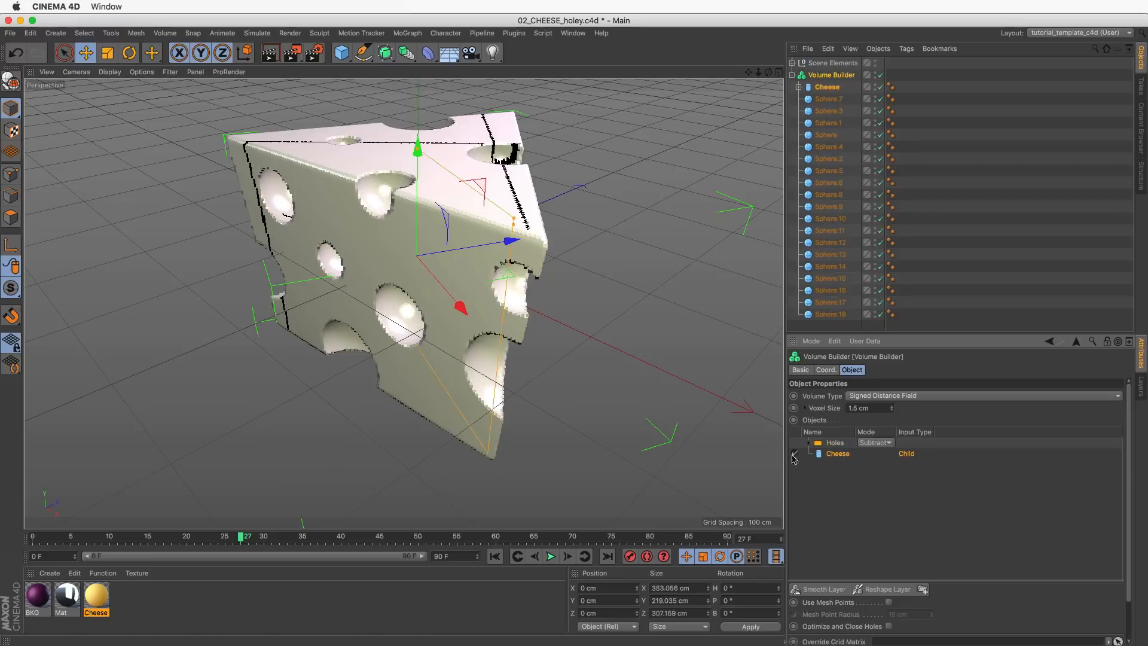
# Render the active view to check the Volume Builder's output, and reselect the Volume Builder.
pyautogui.keyDown('alt'); pyautogui.moveTo(526, 228); pyautogui.dragTo(469, 219); pyautogui.keyUp('alt')
pyautogui.click(272, 56)
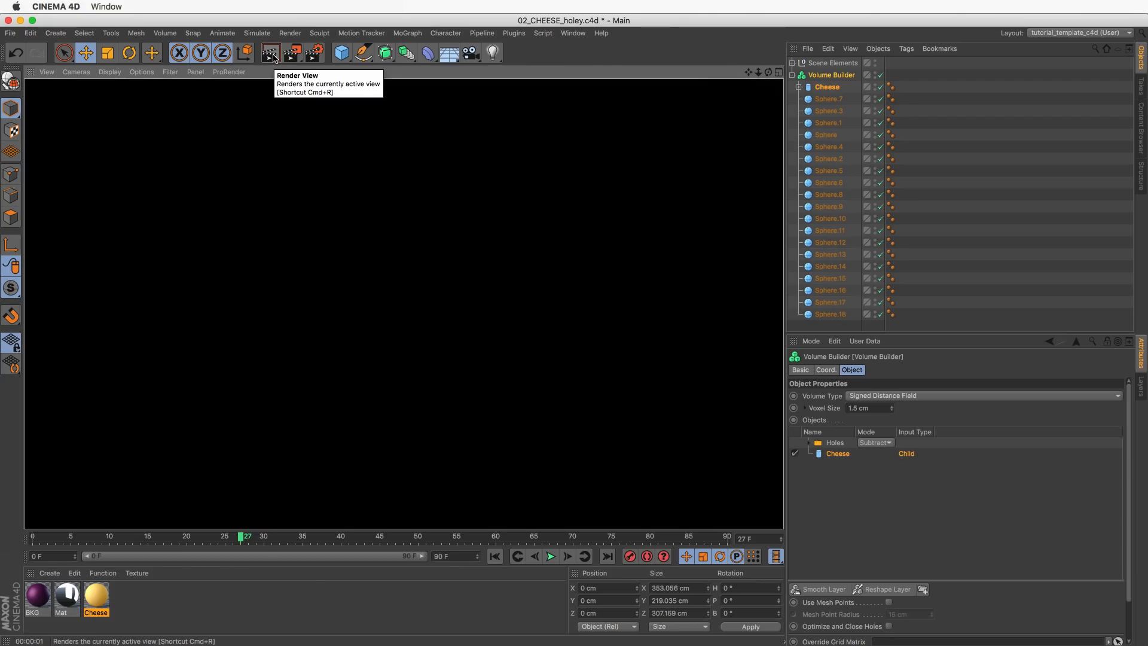
pyautogui.click(955, 174)
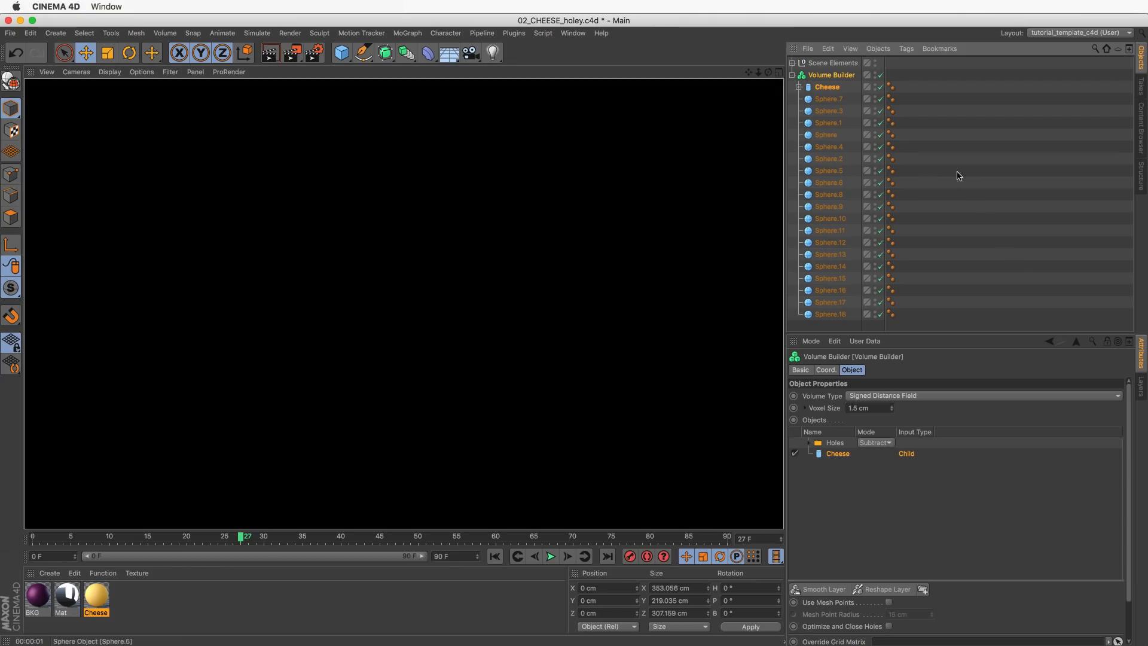
pyautogui.click(823, 73)
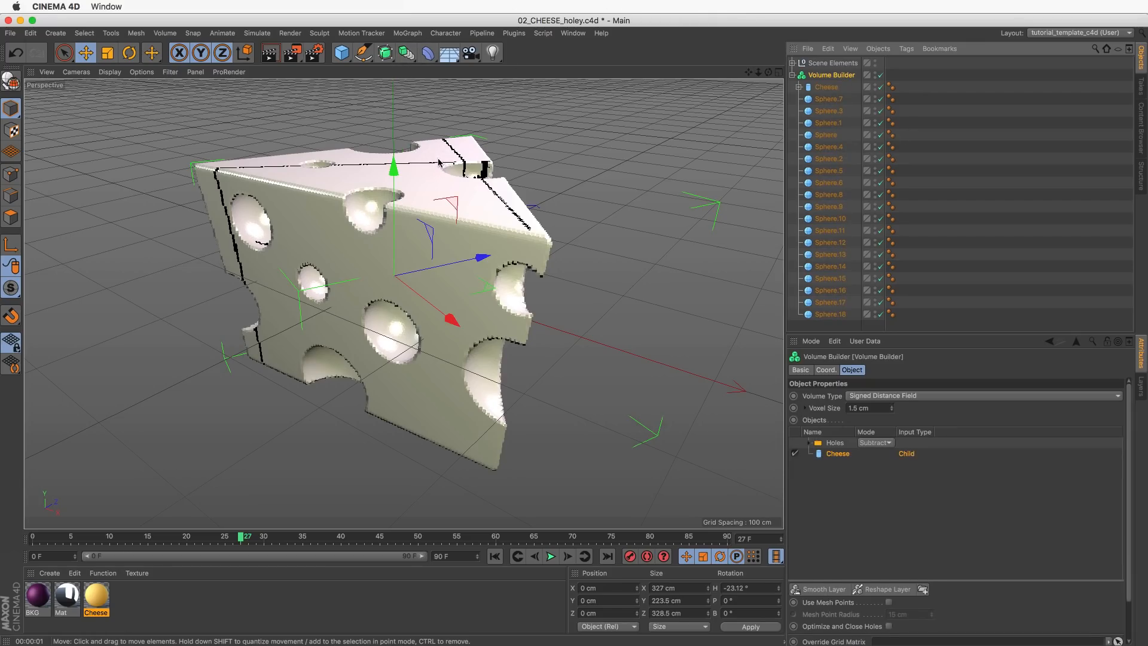
# Add a Volume Mesher, make the Volume Builder its child and select the mesher.
pyautogui.click(409, 57)
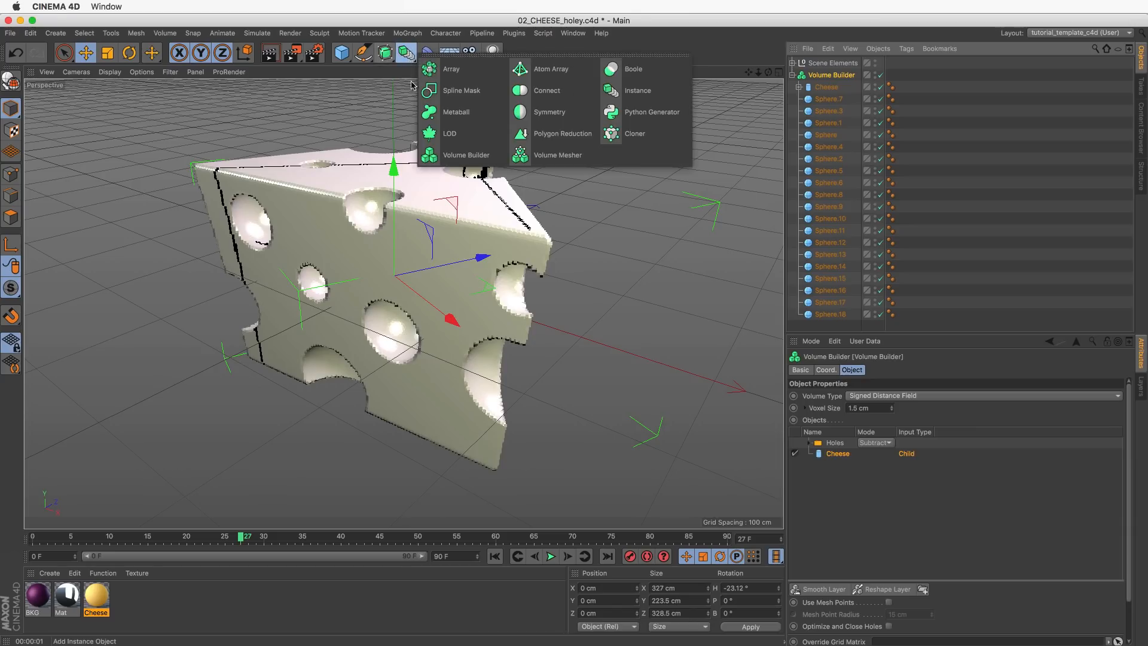
pyautogui.click(573, 156)
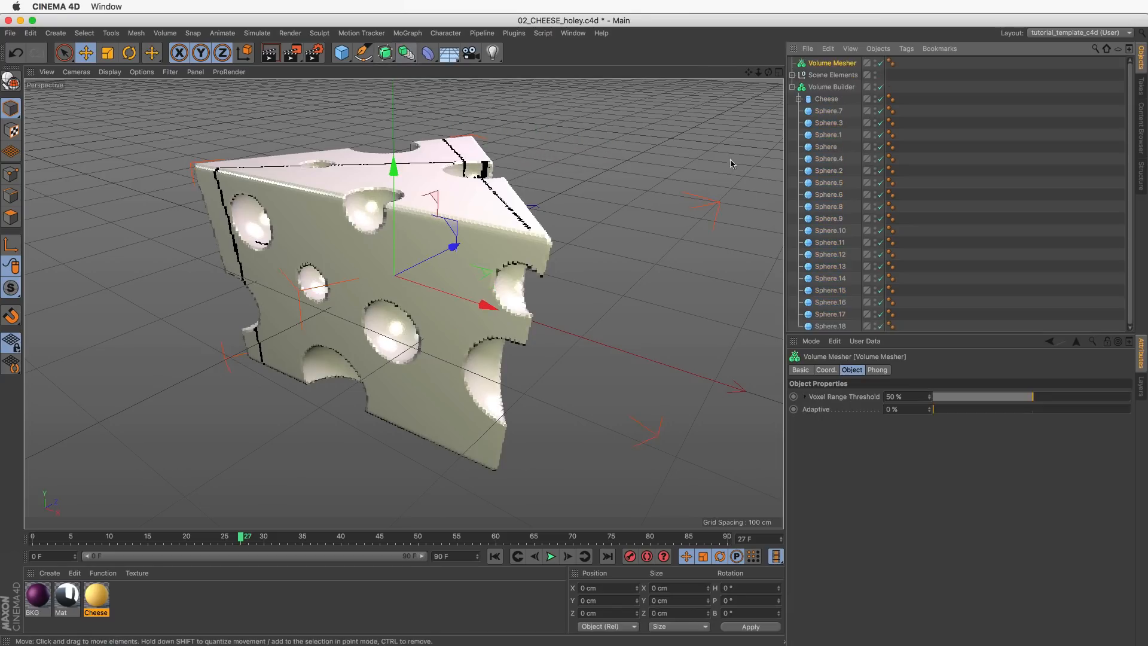
pyautogui.click(835, 88)
pyautogui.moveTo(840, 88); pyautogui.dragTo(832, 79)
pyautogui.click(835, 78)
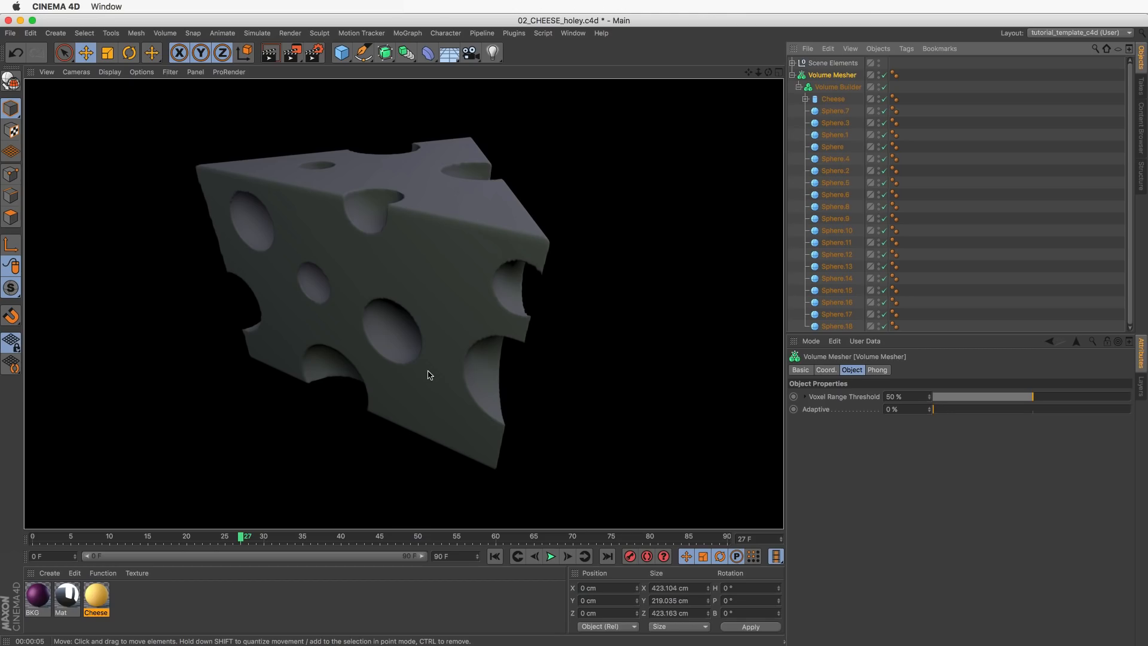
# Select Sphere.8 and examine its hole in the meshed cheese from different angles.
pyautogui.click(832, 208)
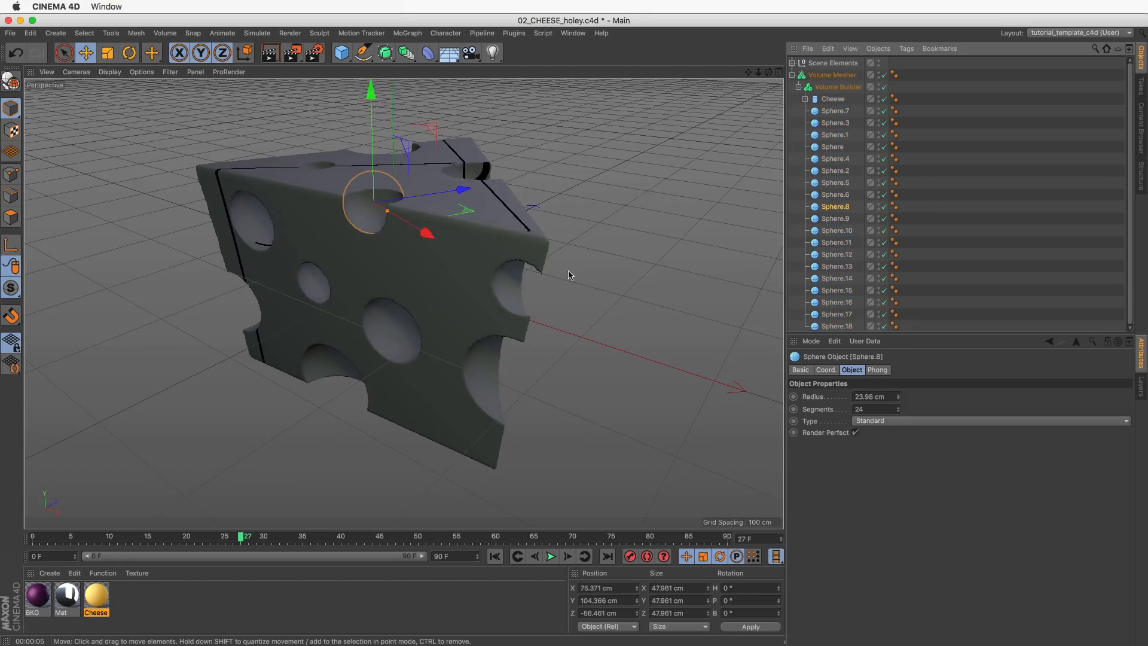
pyautogui.keyDown('alt'); pyautogui.moveTo(571, 298); pyautogui.dragTo(474, 221); pyautogui.keyUp('alt')
pyautogui.keyDown('alt'); pyautogui.moveTo(466, 254); pyautogui.dragTo(480, 252, button='middle'); pyautogui.keyUp('alt')
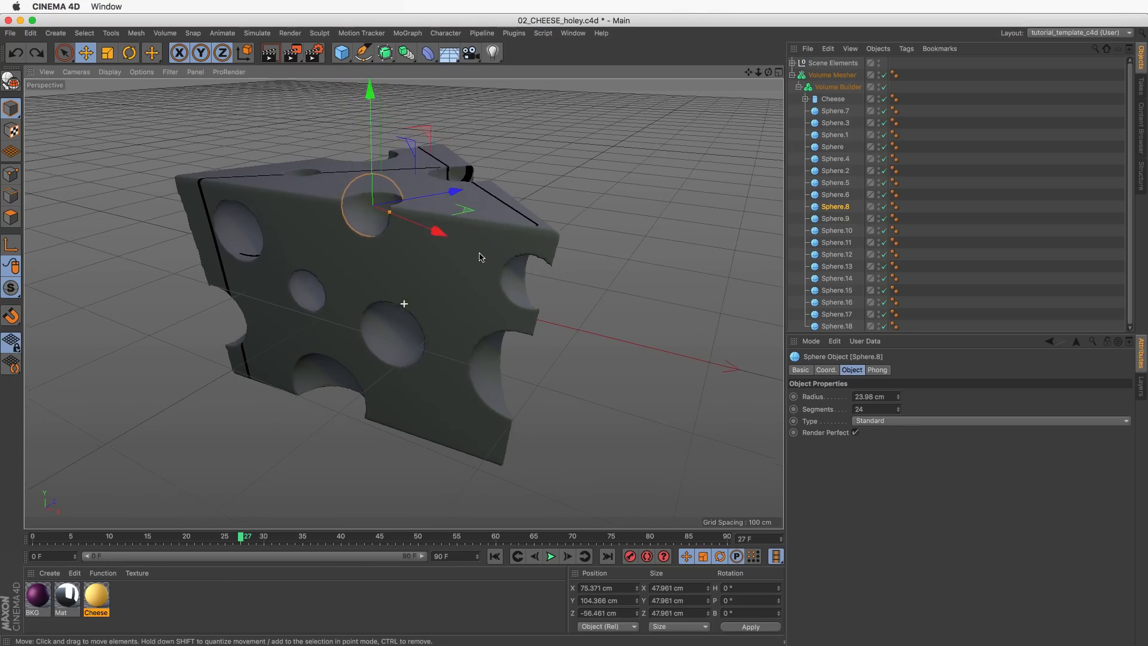
pyautogui.keyDown('alt'); pyautogui.moveTo(449, 279); pyautogui.dragTo(495, 229); pyautogui.keyUp('alt')
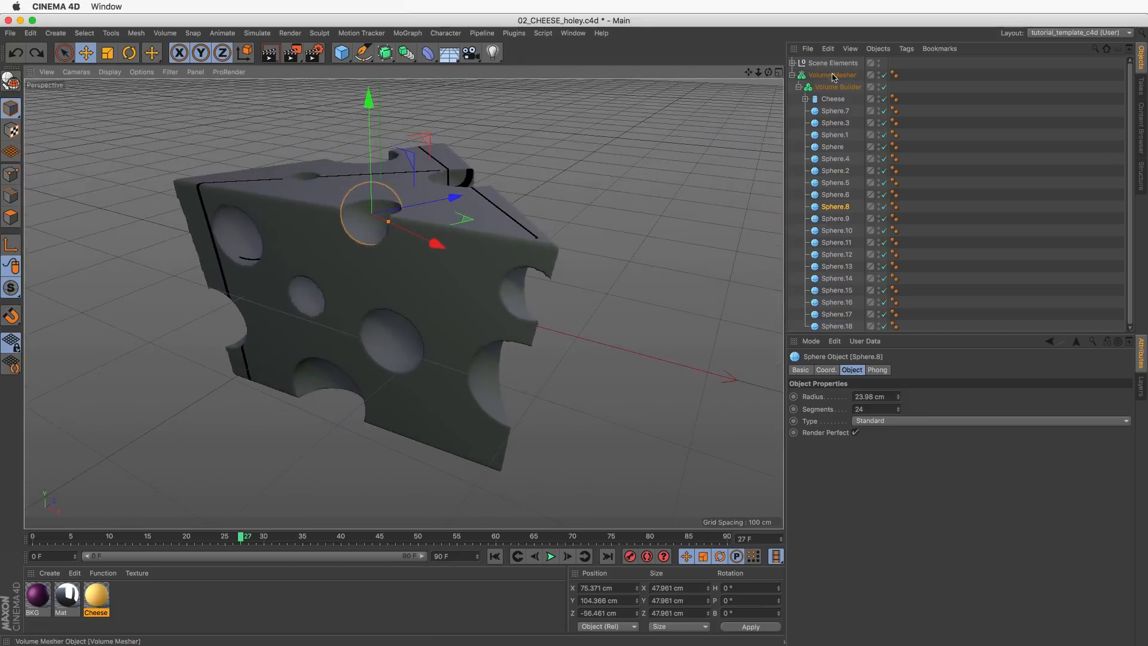
# Select the Volume Builder and temporarily disable the Volume Mesher to compare the raw voxels with the meshed cheese.
pyautogui.keyDown('alt'); pyautogui.moveTo(239, 235); pyautogui.dragTo(259, 217); pyautogui.keyUp('alt')
pyautogui.keyDown('alt'); pyautogui.moveTo(259, 217); pyautogui.dragTo(329, 185, button='right'); pyautogui.keyUp('alt')
pyautogui.keyDown('alt'); pyautogui.moveTo(299, 258); pyautogui.dragTo(357, 238, button='right'); pyautogui.keyUp('alt')
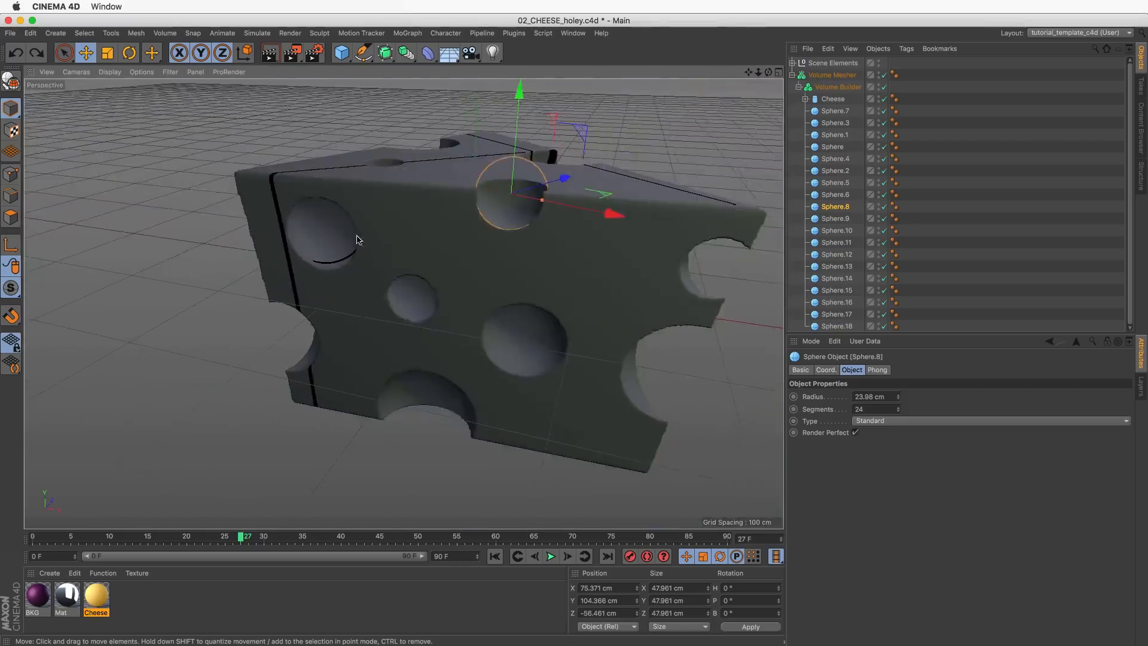
pyautogui.keyDown('alt'); pyautogui.moveTo(356, 239); pyautogui.dragTo(292, 257, button='middle'); pyautogui.keyUp('alt')
pyautogui.keyDown('alt'); pyautogui.moveTo(395, 241); pyautogui.dragTo(346, 233, button='middle'); pyautogui.keyUp('alt')
pyautogui.click(832, 87)
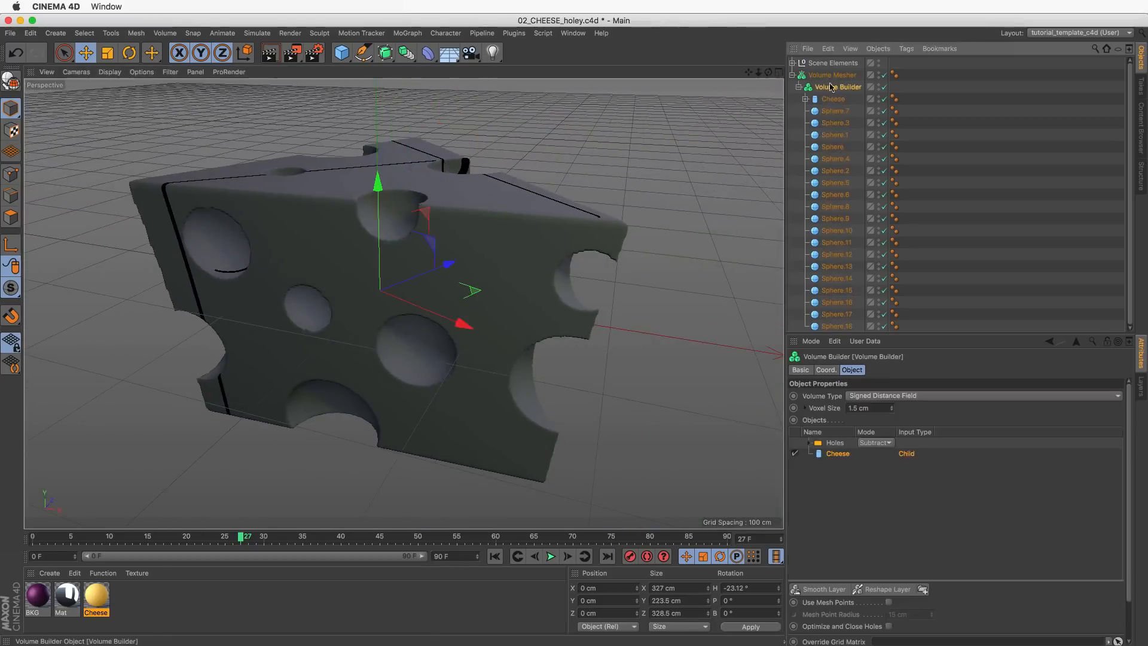
pyautogui.click(884, 75)
pyautogui.scroll(5, 543, 277)
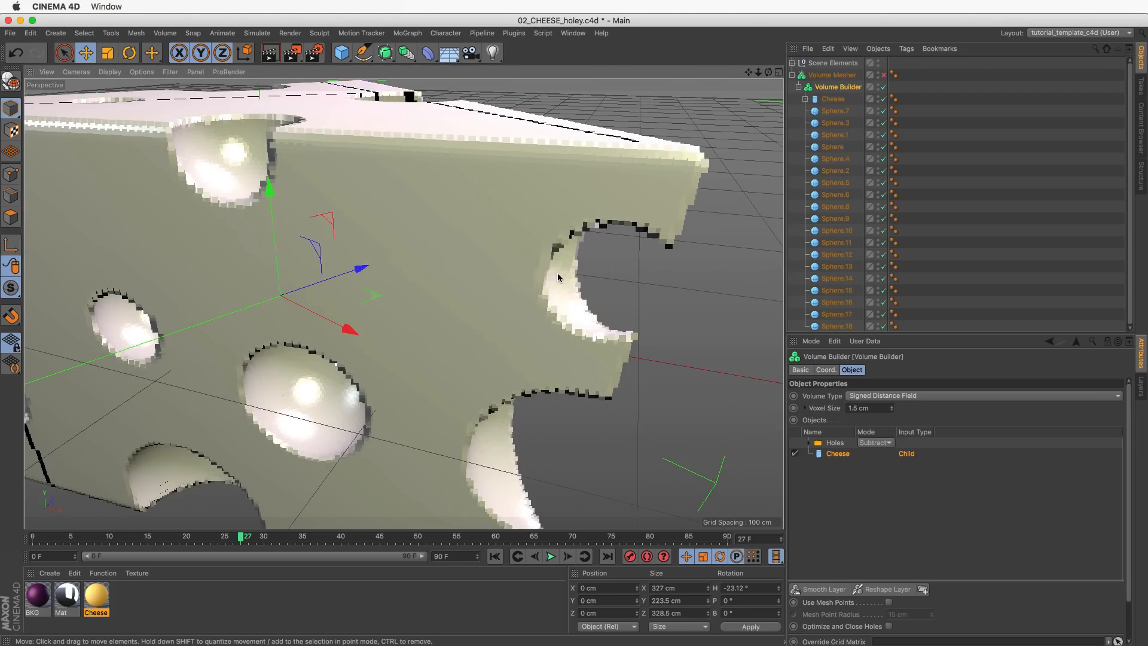
pyautogui.scroll(-6, 457, 250)
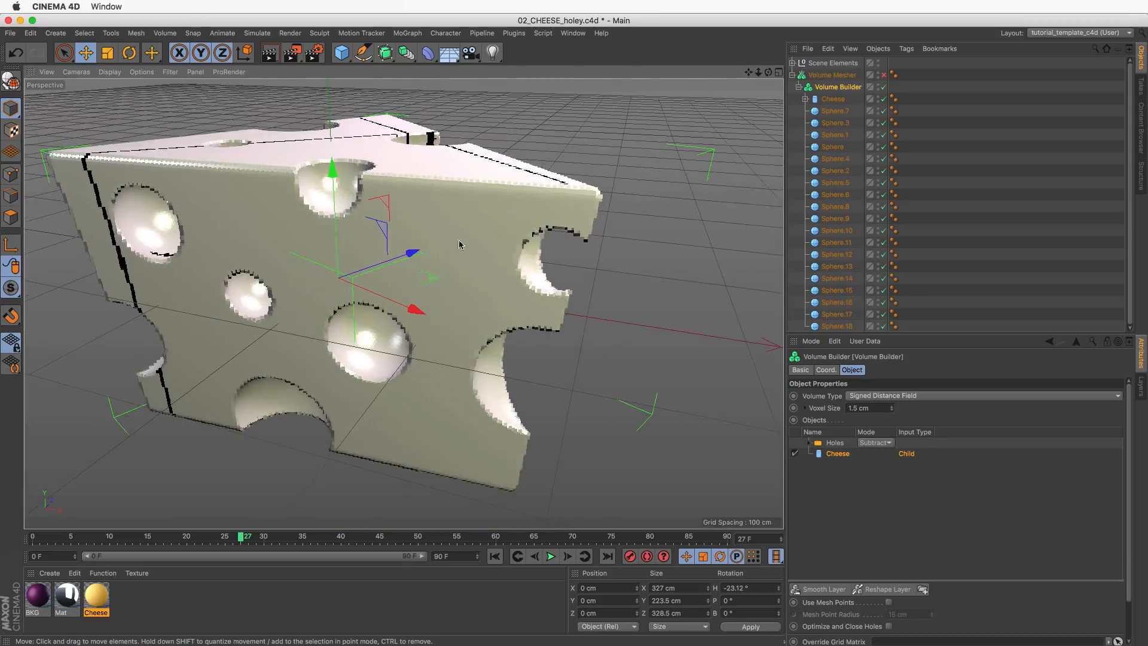
pyautogui.click(883, 74)
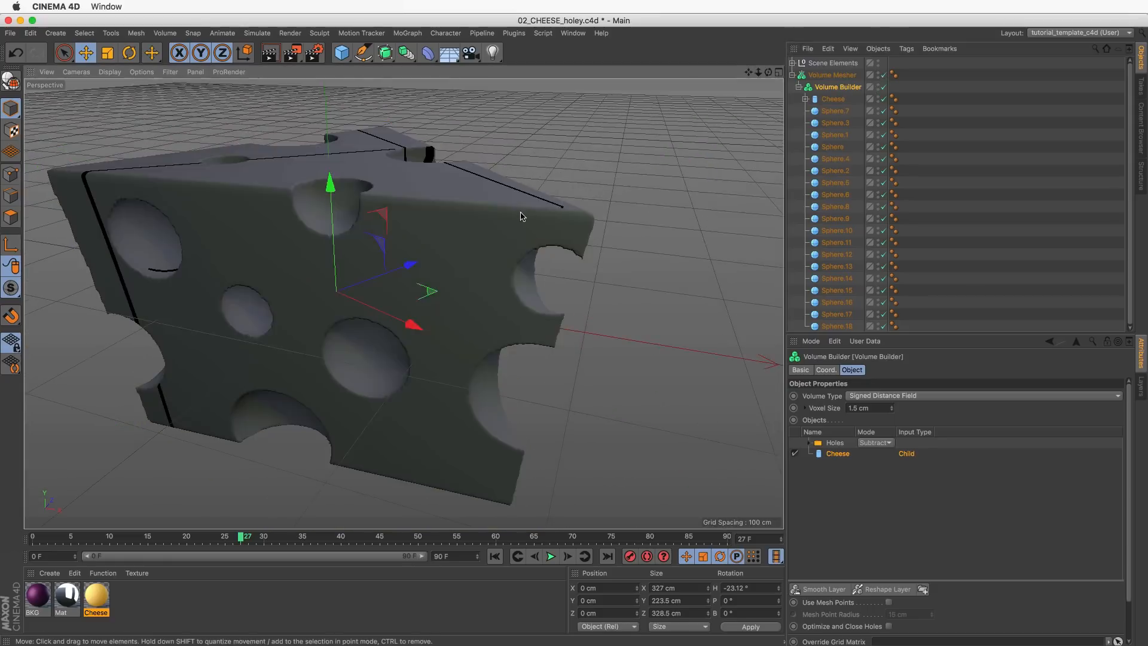
pyautogui.scroll(2, 525, 213)
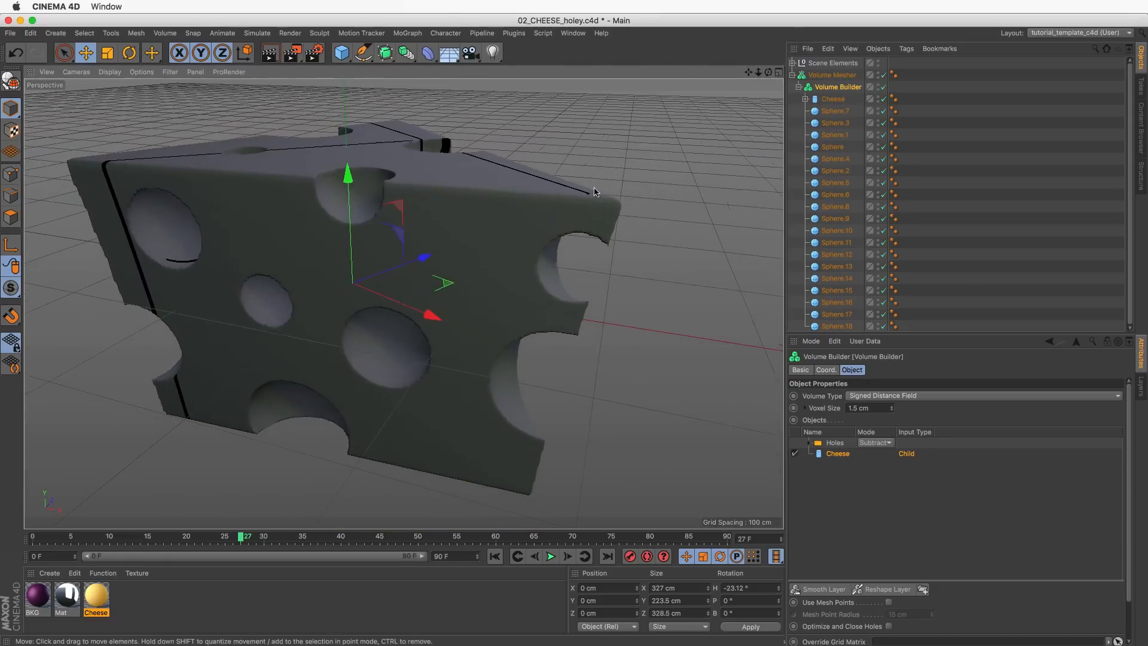
# Add a Smooth Layer to the Volume Builder's object list and place it above the Holes folder.
pyautogui.click(828, 590)
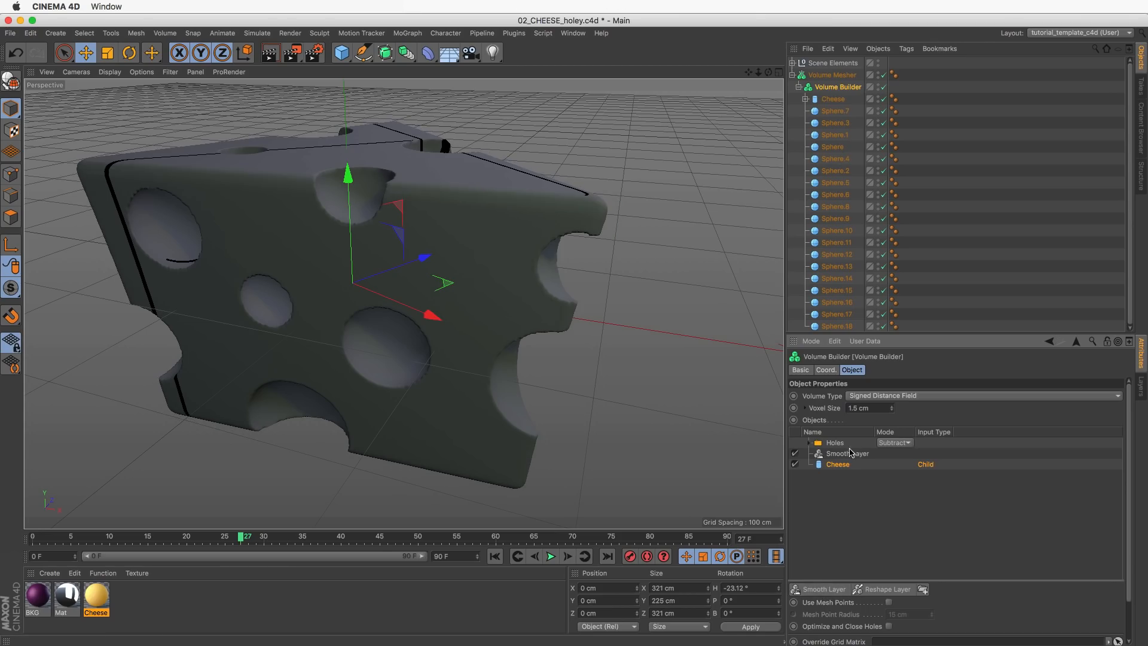
pyautogui.moveTo(839, 458)
pyautogui.mouseDown()
pyautogui.moveTo(842, 443)
pyautogui.moveTo(843, 455)
pyautogui.mouseUp()
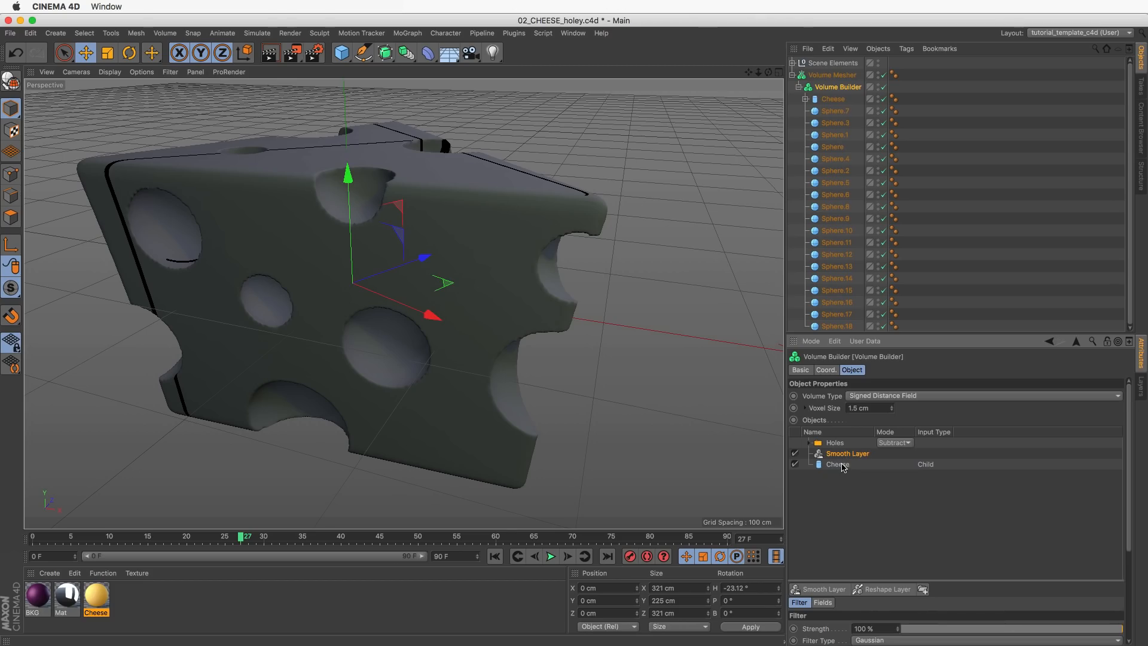
pyautogui.click(839, 464)
pyautogui.click(842, 456)
pyautogui.moveTo(839, 459); pyautogui.dragTo(838, 445)
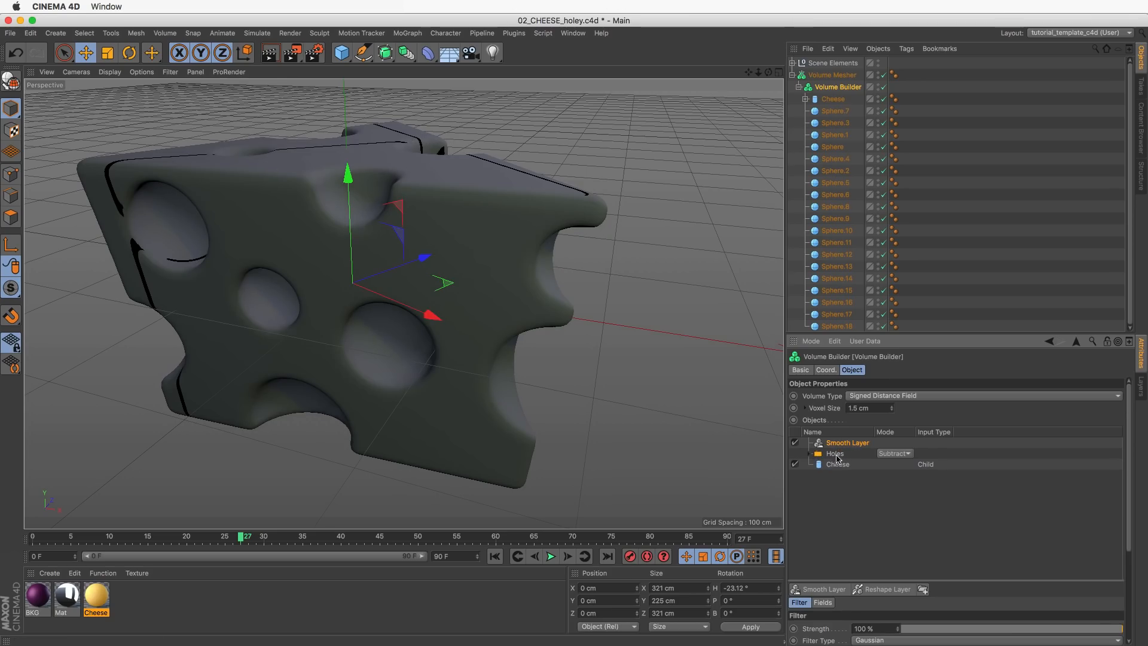
# Compare the cheese with the Smooth Layer off and on, and enlarge the attribute area to show all its filter settings.
pyautogui.keyDown('alt'); pyautogui.moveTo(697, 430); pyautogui.dragTo(531, 255); pyautogui.keyUp('alt')
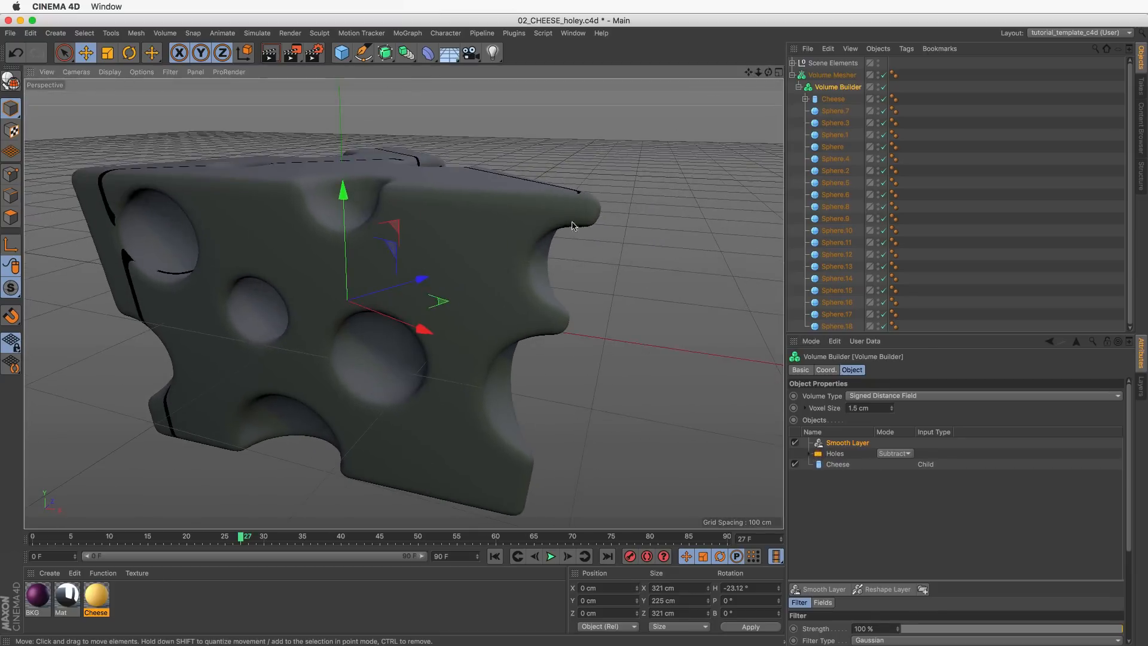
pyautogui.keyDown('alt'); pyautogui.moveTo(522, 295); pyautogui.dragTo(513, 228); pyautogui.keyUp('alt')
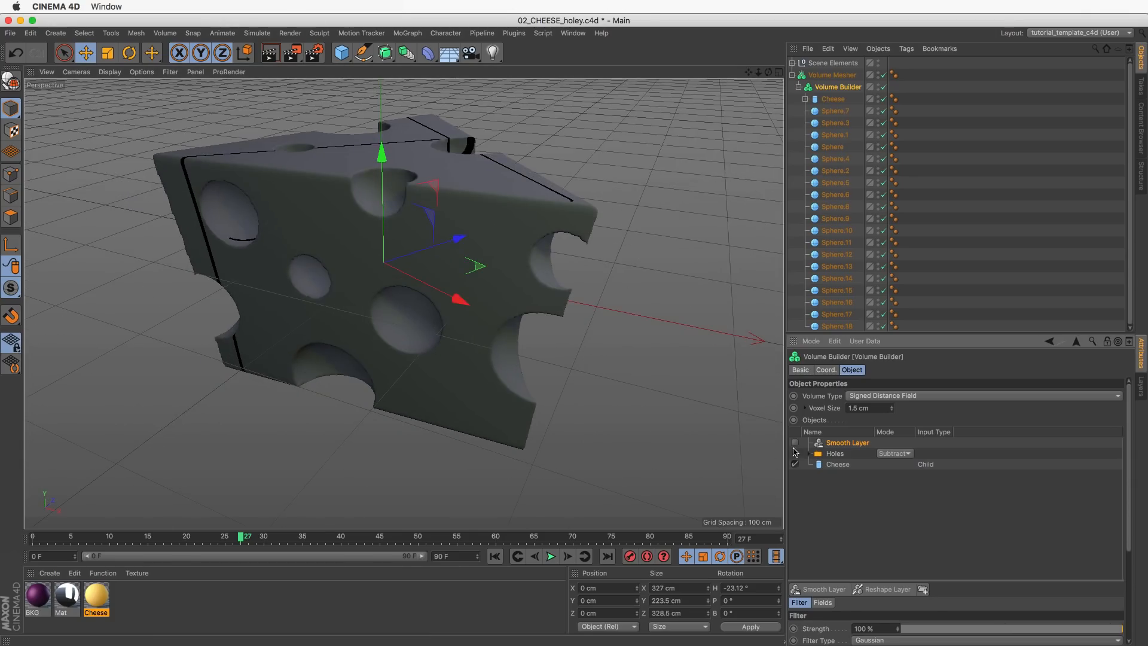
pyautogui.click(794, 442)
pyautogui.click(795, 443)
pyautogui.click(795, 443)
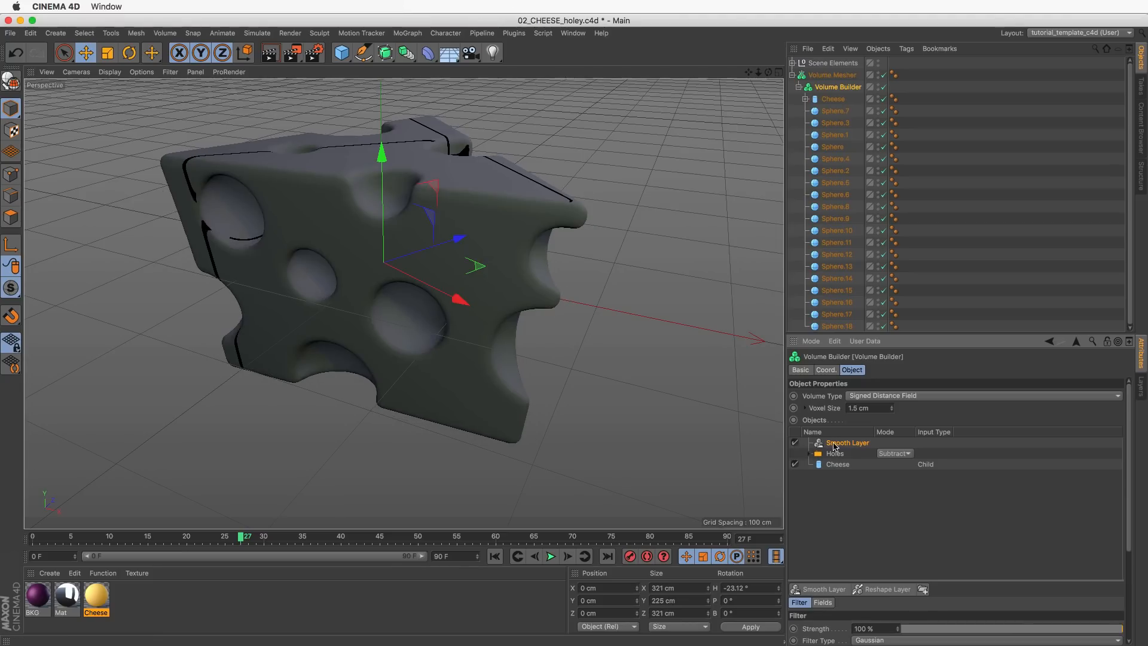
pyautogui.moveTo(926, 333); pyautogui.dragTo(926, 179)
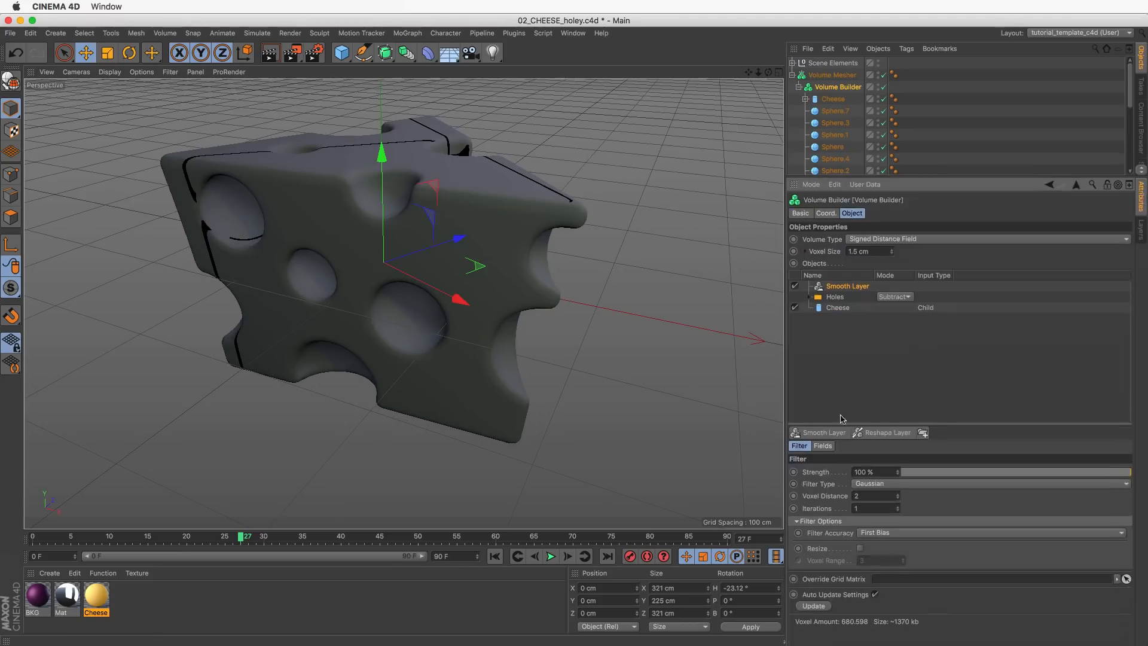
pyautogui.scroll(3, 560, 213)
pyautogui.scroll(1, 561, 212)
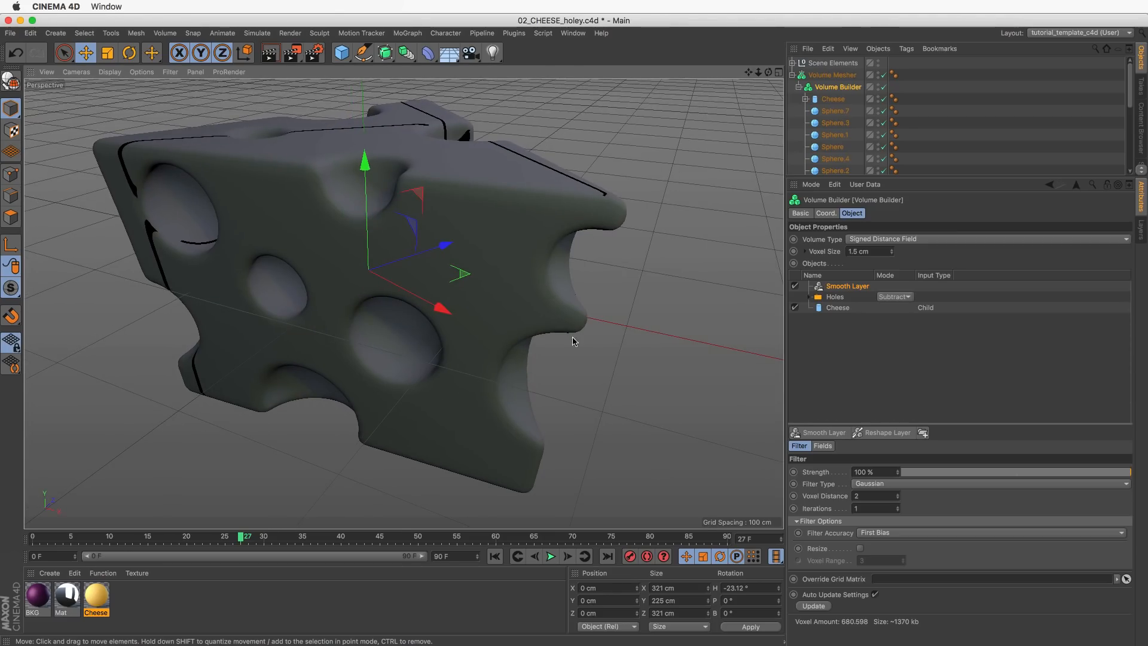
# Try a Smooth Layer strength of 50% and restore it to 100%.
pyautogui.click(827, 475)
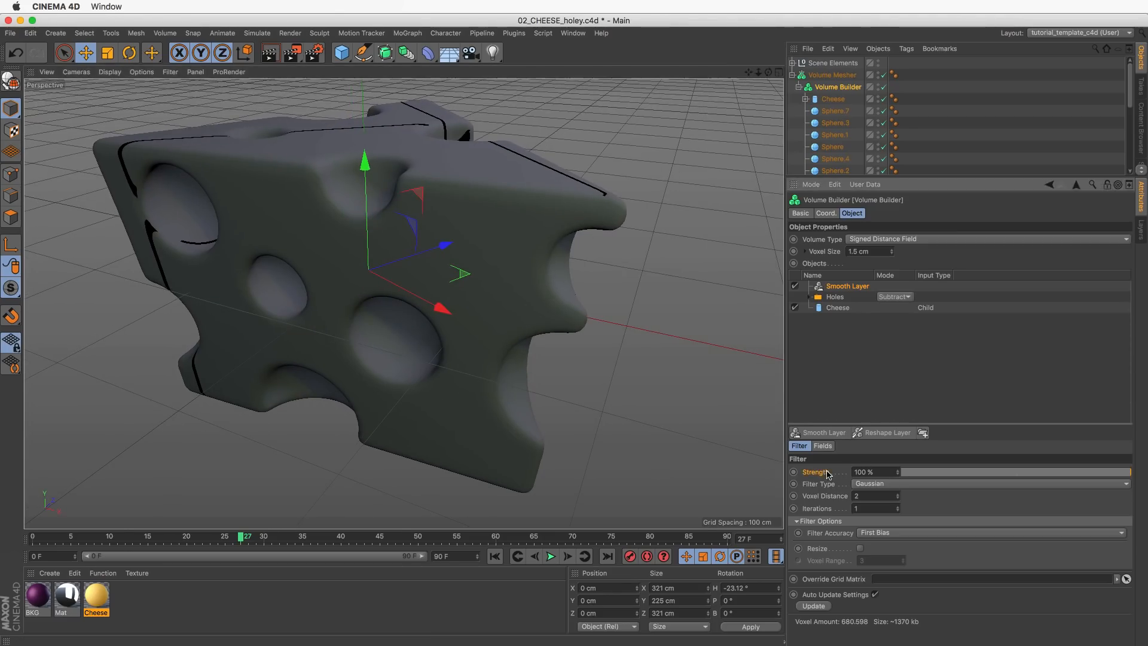
pyautogui.moveTo(1117, 477); pyautogui.dragTo(1018, 472)
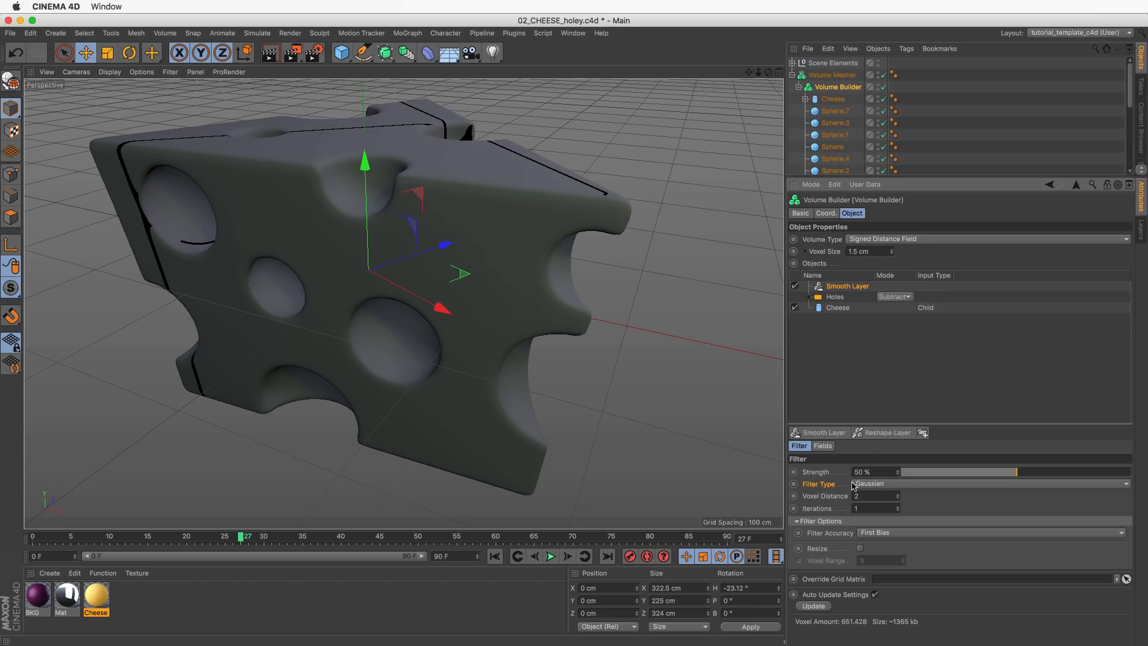
pyautogui.moveTo(1066, 473); pyautogui.dragTo(1147, 468)
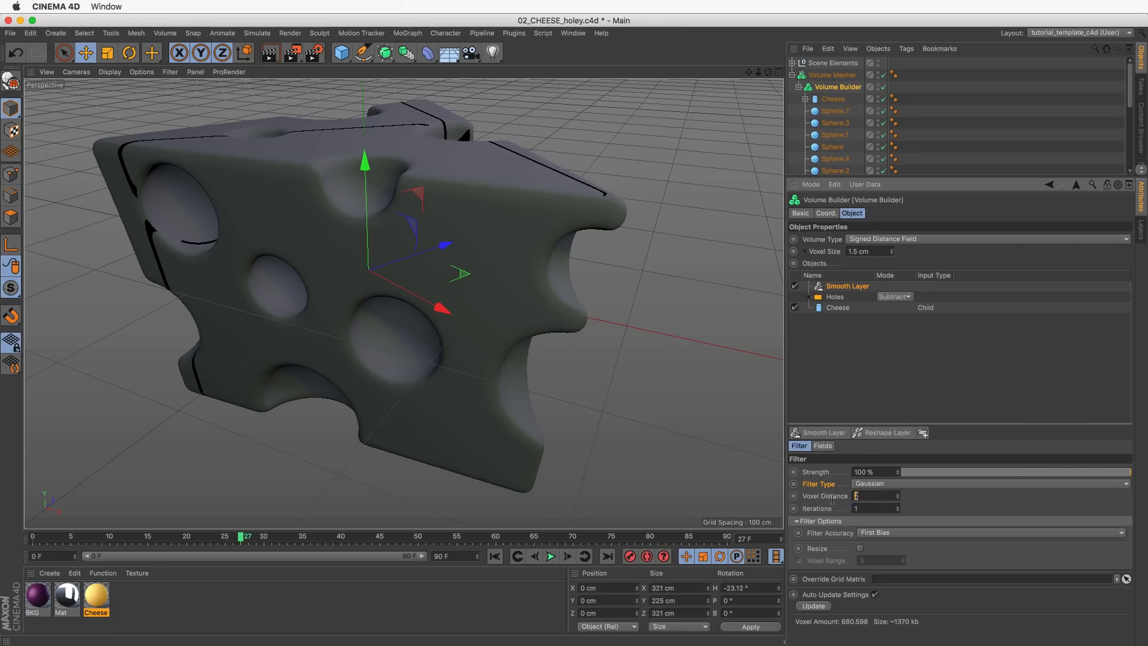
# Try a Voxel Distance of 1 for the Smooth Layer, check the hole edges and restore it to 2.
pyautogui.write('1')
pyautogui.press('Return')
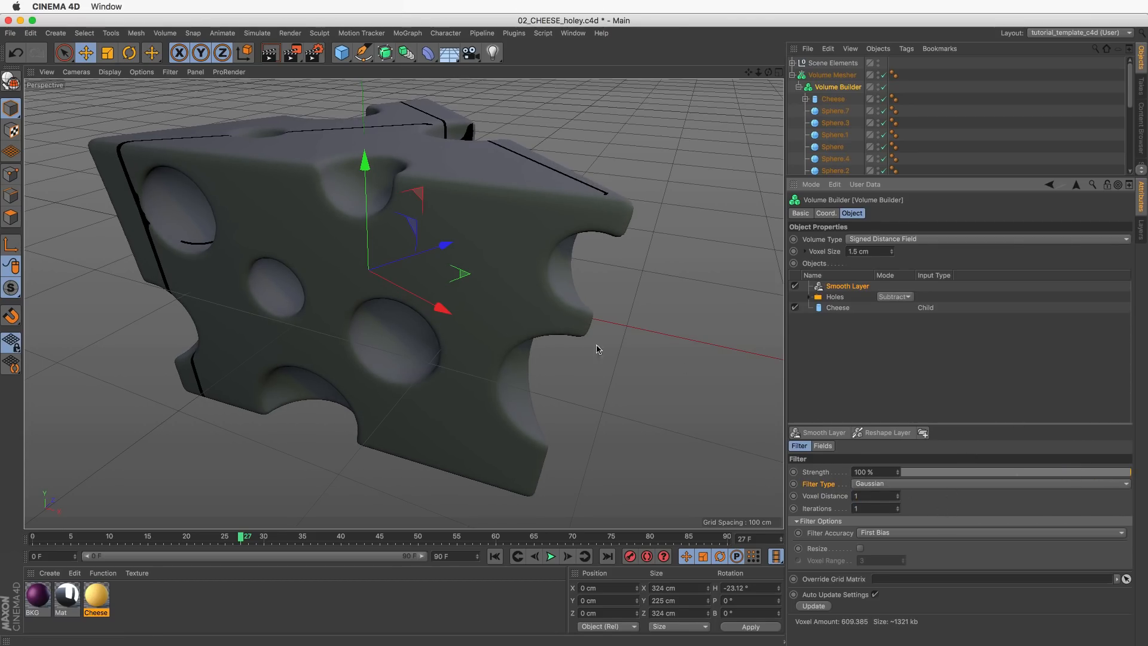
pyautogui.keyDown('alt'); pyautogui.moveTo(597, 349); pyautogui.dragTo(502, 297); pyautogui.keyUp('alt')
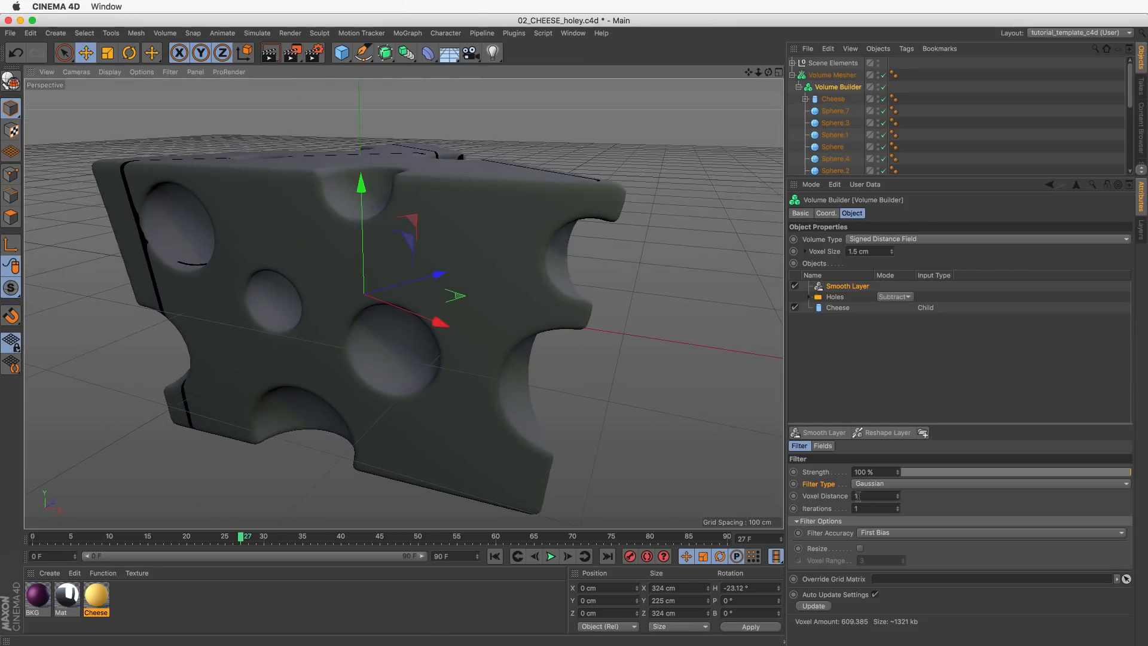
pyautogui.write('2')
pyautogui.press('Return')
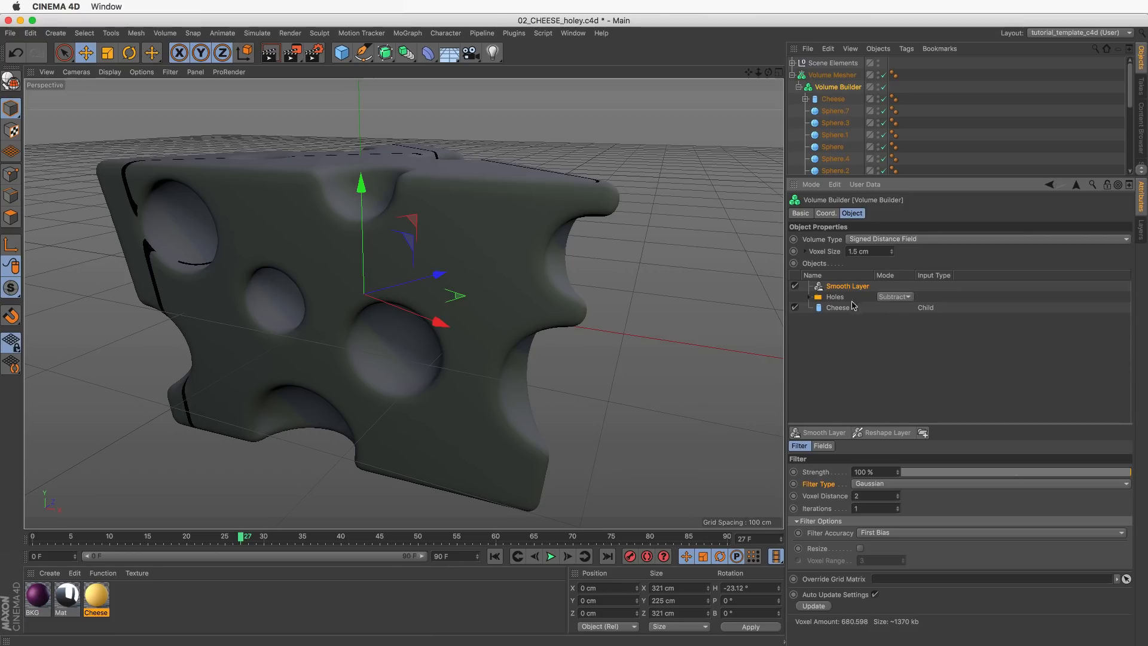
# Inspect the smoothed hole edges and compare them with the Smooth Layer switched off, leaving it enabled.
pyautogui.keyDown('alt'); pyautogui.moveTo(576, 249); pyautogui.dragTo(496, 266); pyautogui.keyUp('alt')
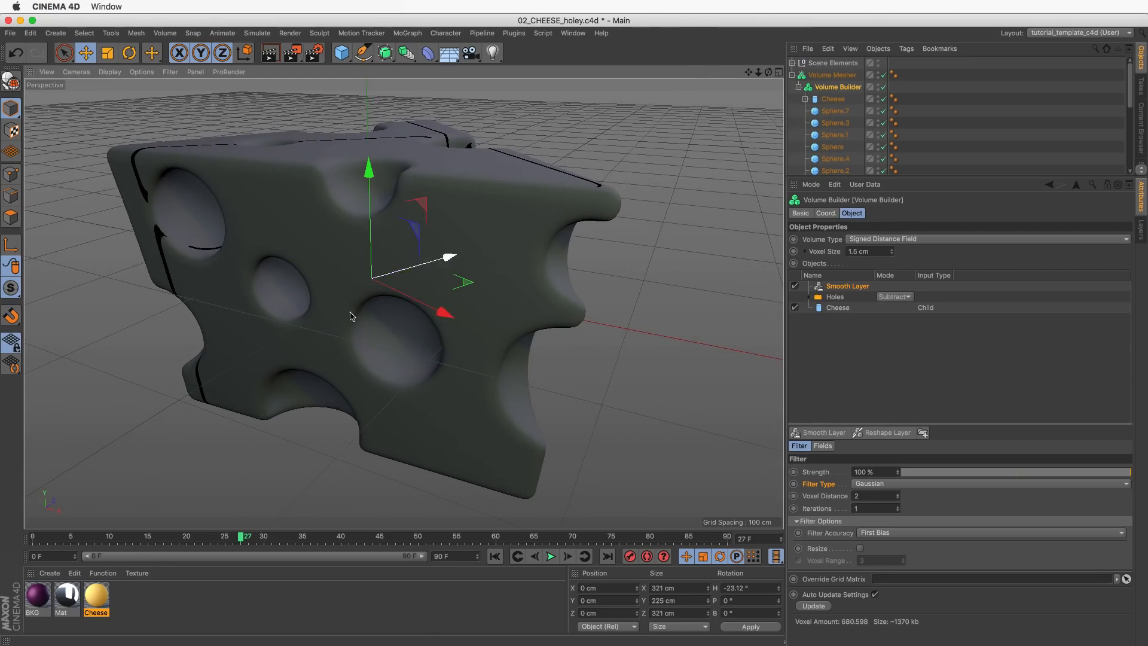
pyautogui.click(795, 286)
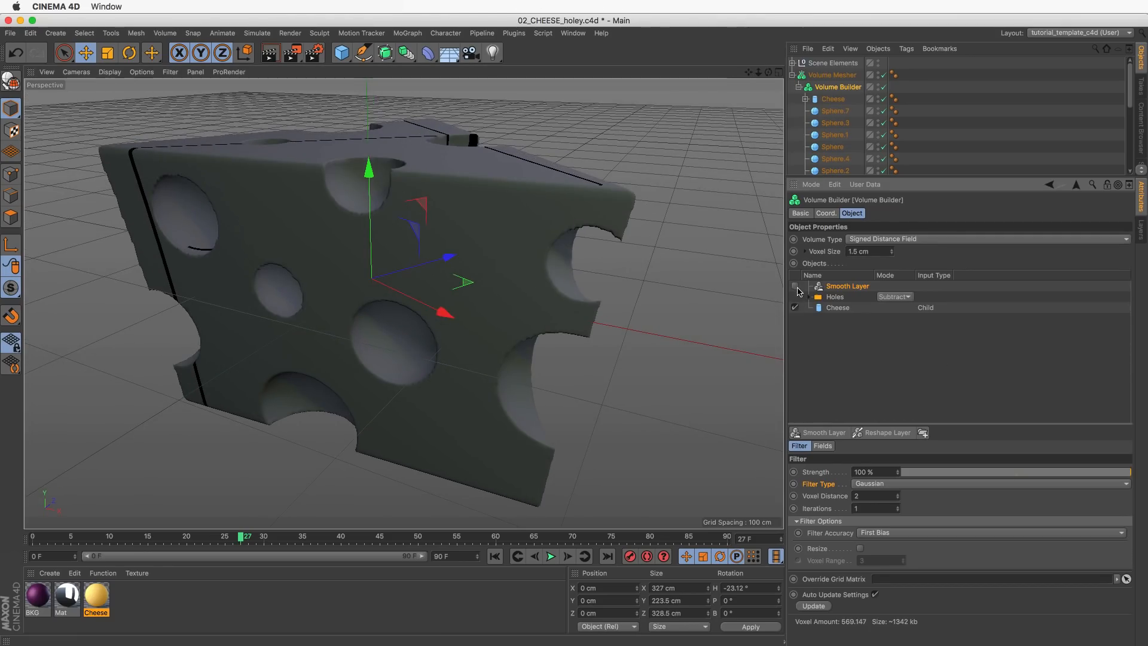
pyautogui.click(795, 286)
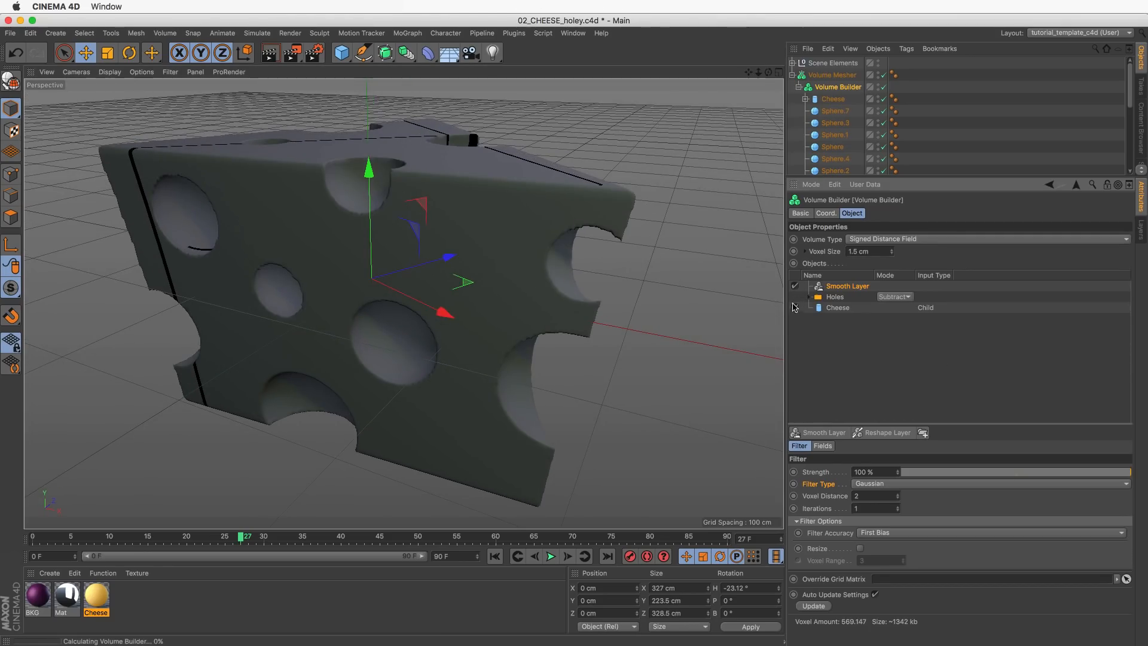
# Add a Reshape Layer above the Smooth Layer, select it and test its strength, returning it to 100%.
pyautogui.click(896, 437)
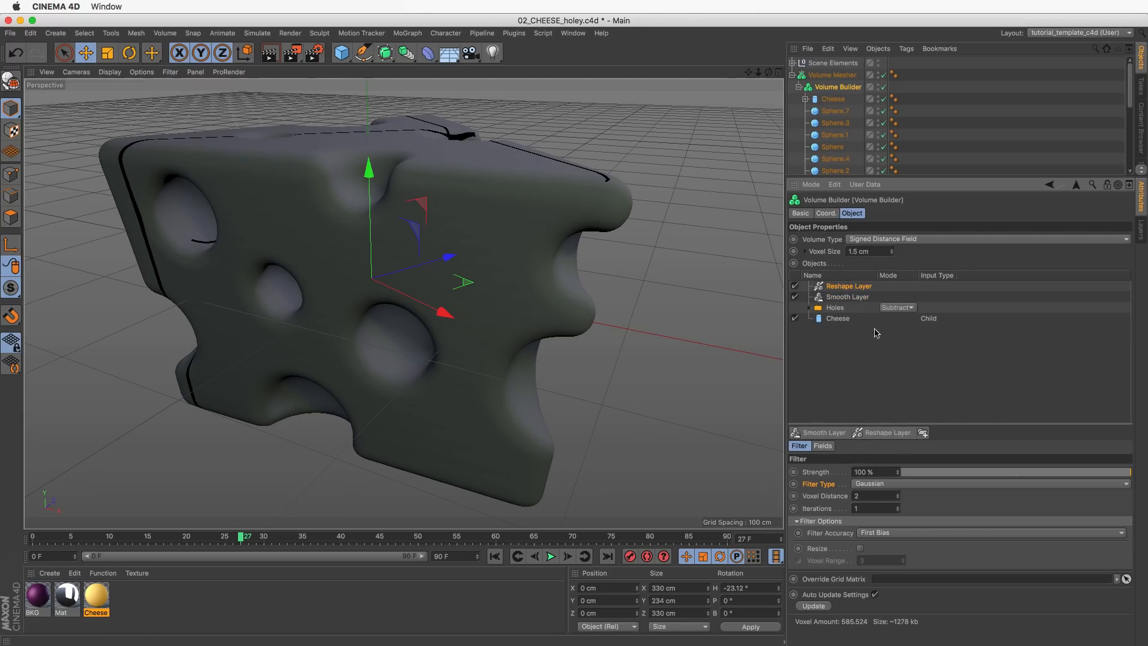
pyautogui.click(849, 287)
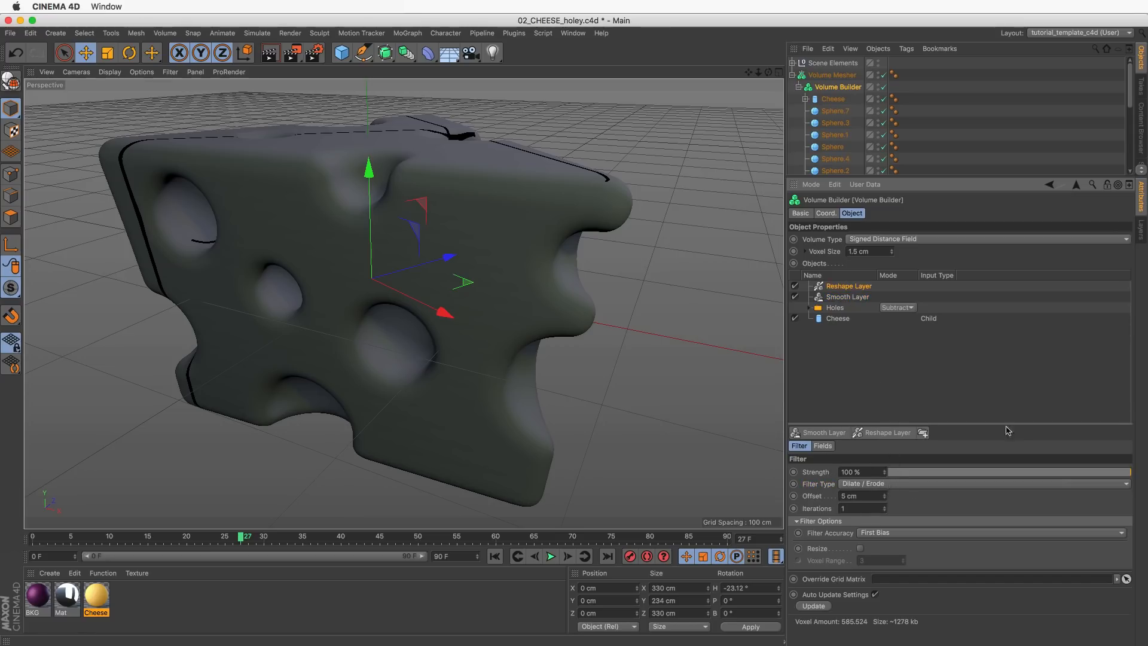
pyautogui.click(1095, 471)
pyautogui.moveTo(929, 470); pyautogui.dragTo(897, 472)
pyautogui.moveTo(1088, 474); pyautogui.dragTo(1147, 478)
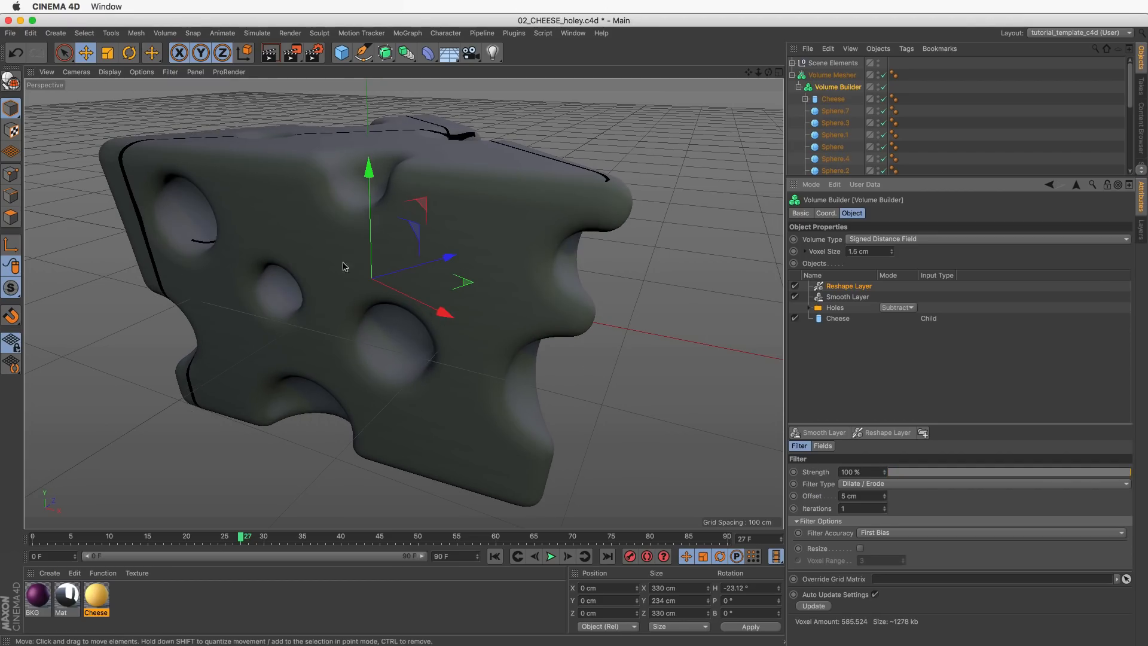
# Try Dilate / Erode offsets of -5 cm and 2 cm on the Reshape Layer.
pyautogui.doubleClick(861, 495)
pyautogui.press('BackSpace')
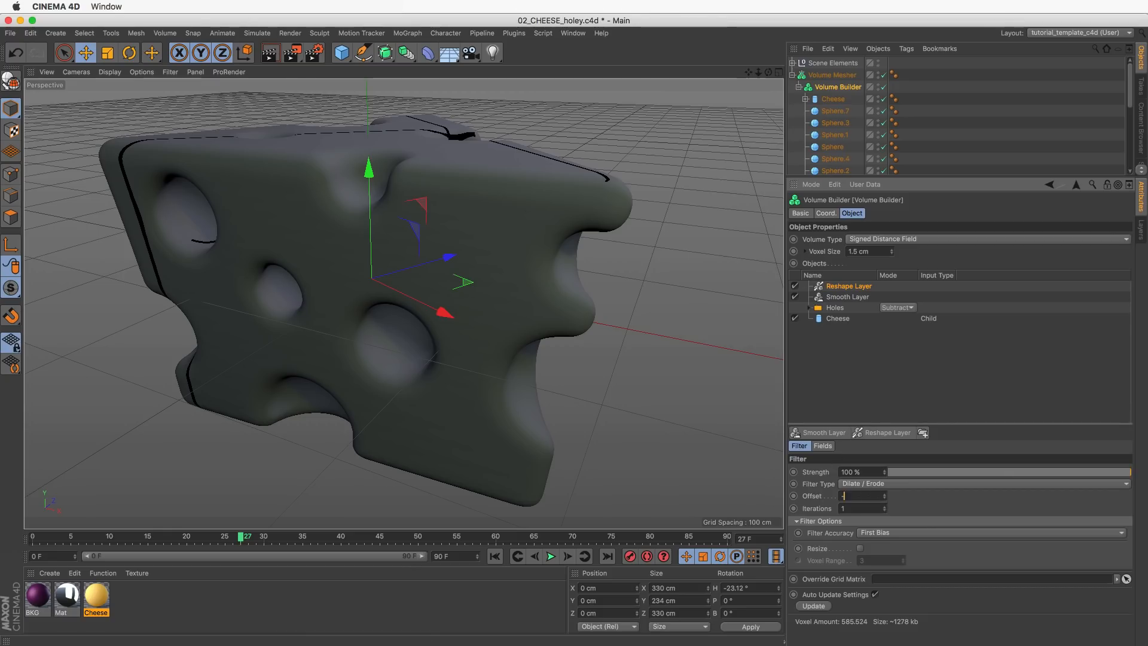
pyautogui.write('-5')
pyautogui.press('Return')
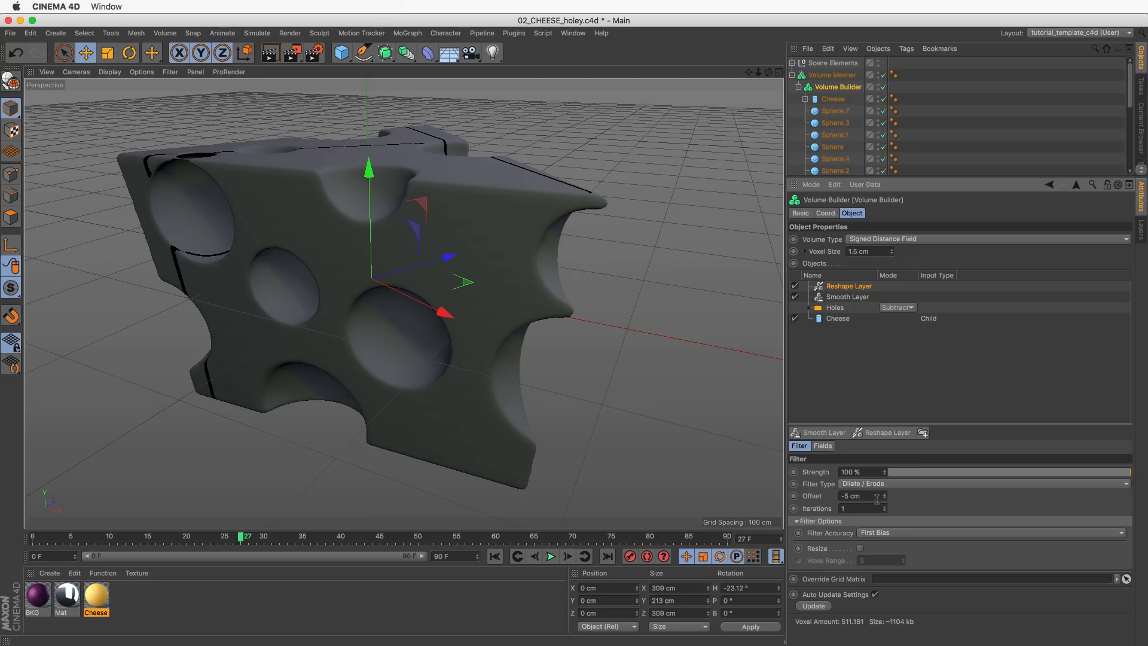
pyautogui.moveTo(877, 499); pyautogui.dragTo(837, 498)
pyautogui.write('2')
pyautogui.press('Return')
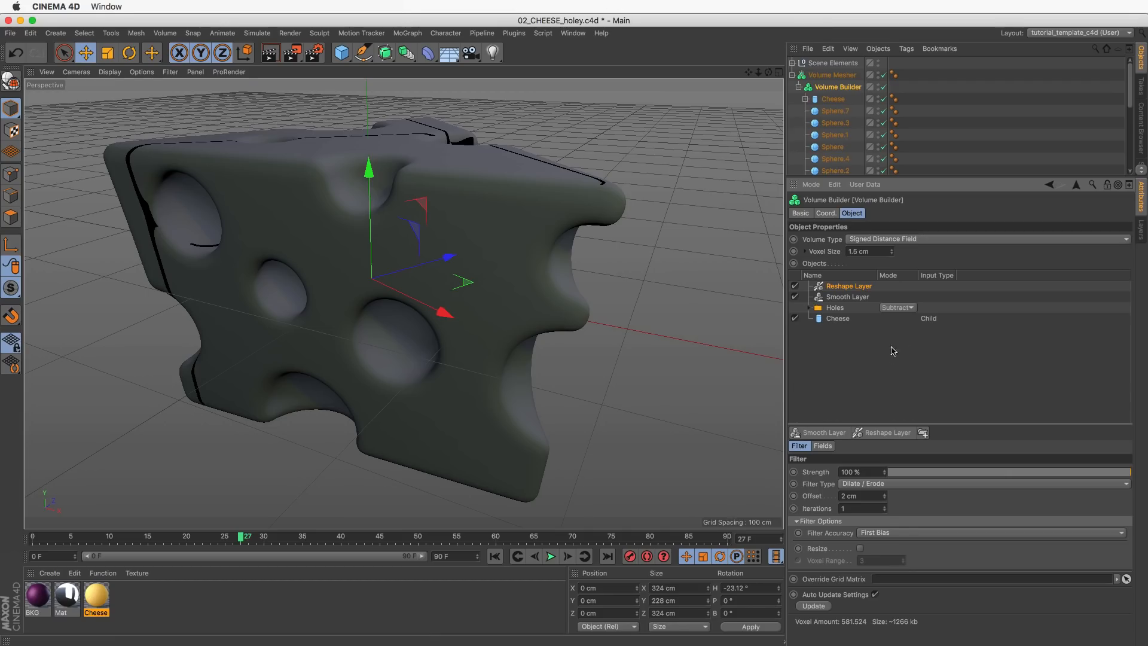
# Change the Reshape Layer's filter type to Close / Open, try an offset of 17.2 cm and set it to 5 cm.
pyautogui.click(873, 485)
pyautogui.click(883, 497)
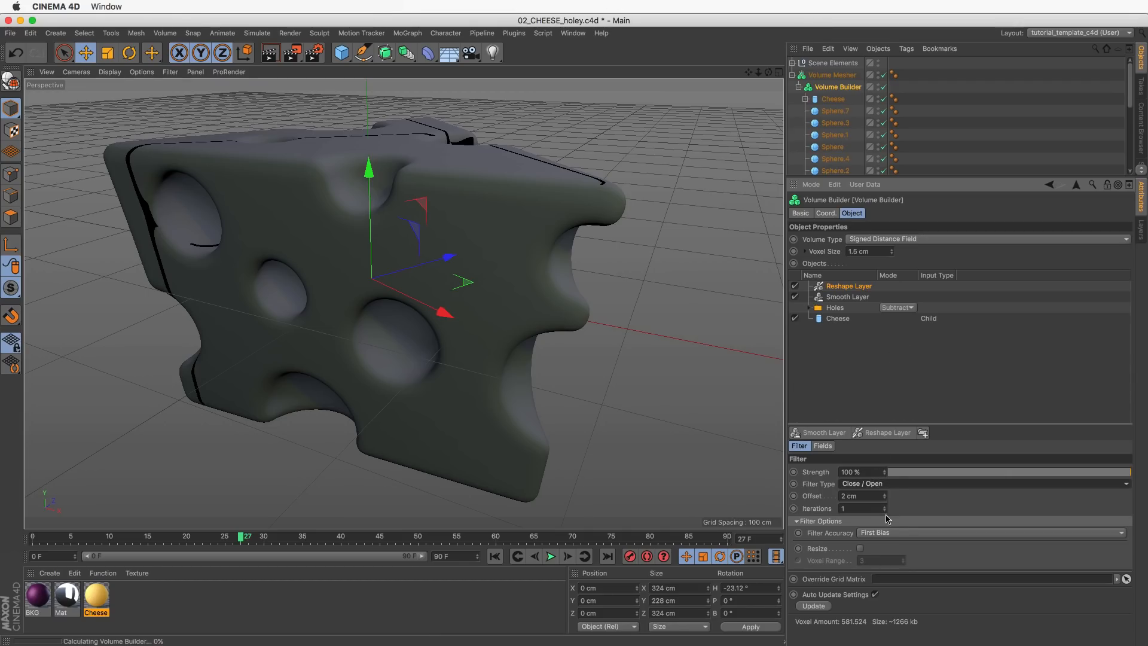
pyautogui.click(884, 498)
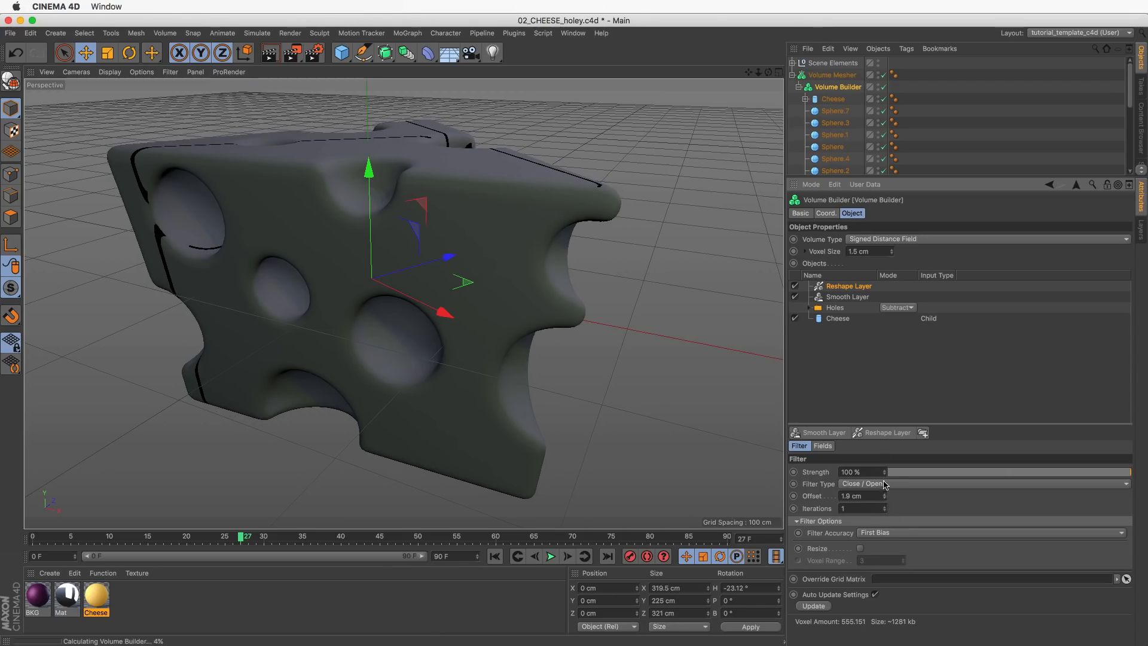
pyautogui.moveTo(883, 450); pyautogui.dragTo(901, 425)
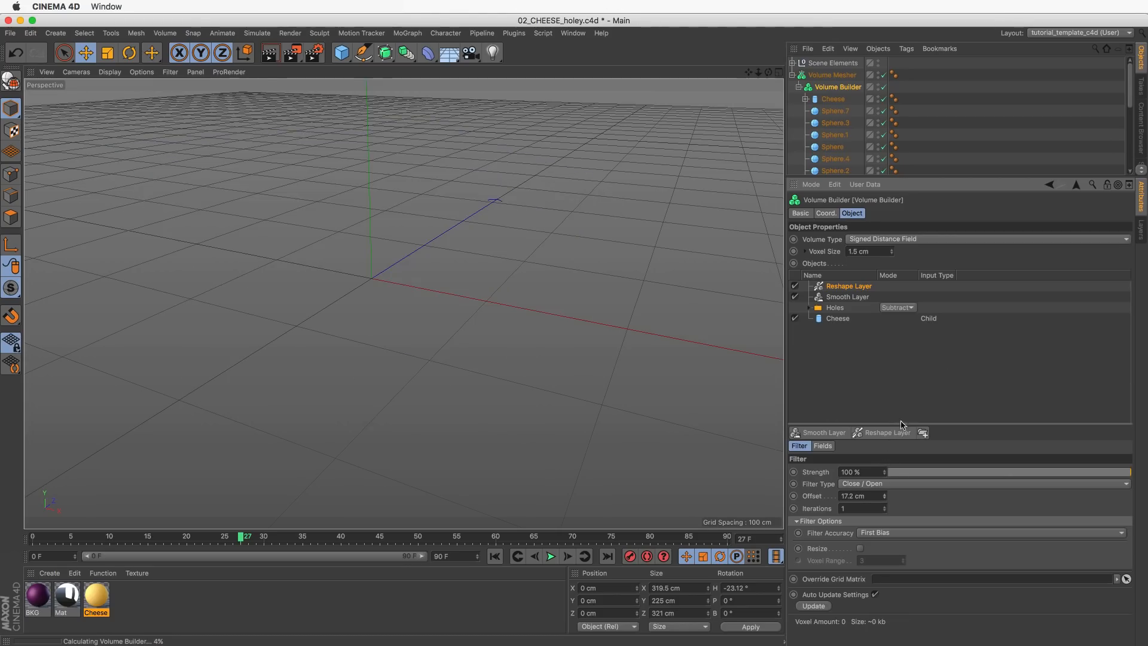
pyautogui.doubleClick(869, 496)
pyautogui.write('5')
pyautogui.press('Return')
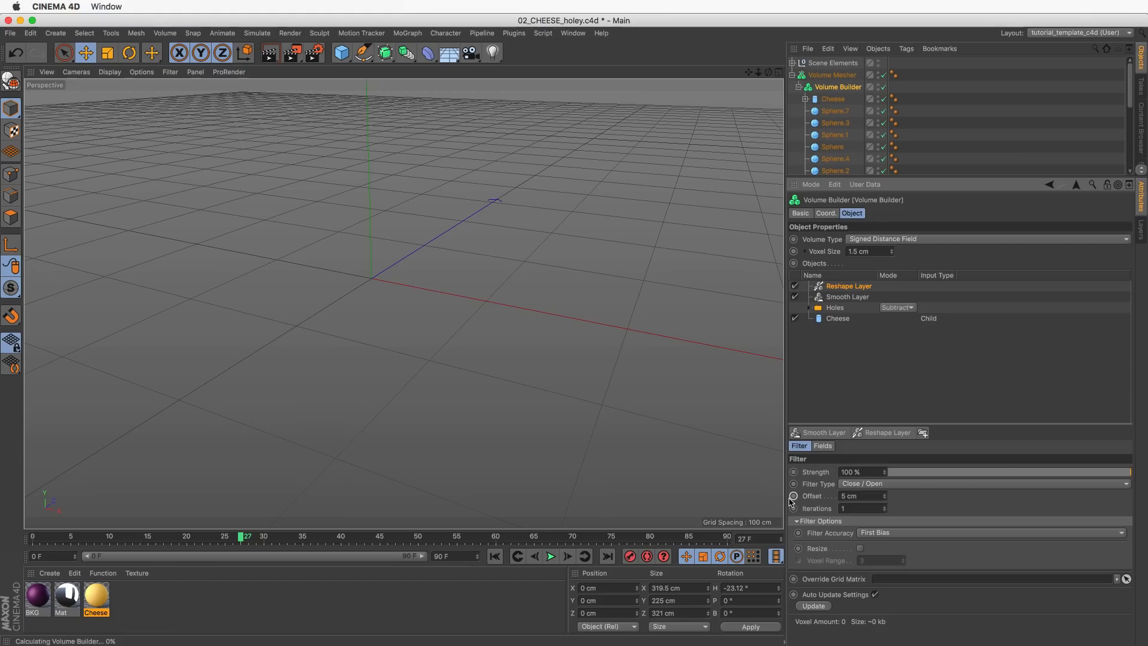
# Try Close / Open offsets of 15 cm and 20 cm on the Reshape Layer.
pyautogui.moveTo(863, 498); pyautogui.dragTo(789, 487)
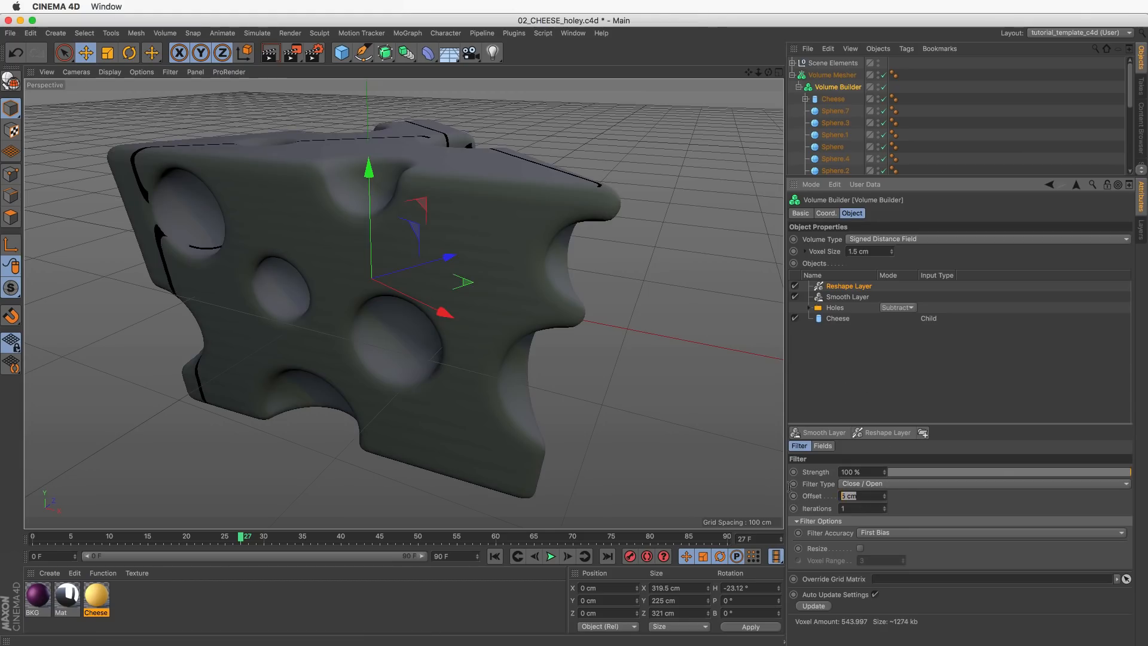
pyautogui.write('15')
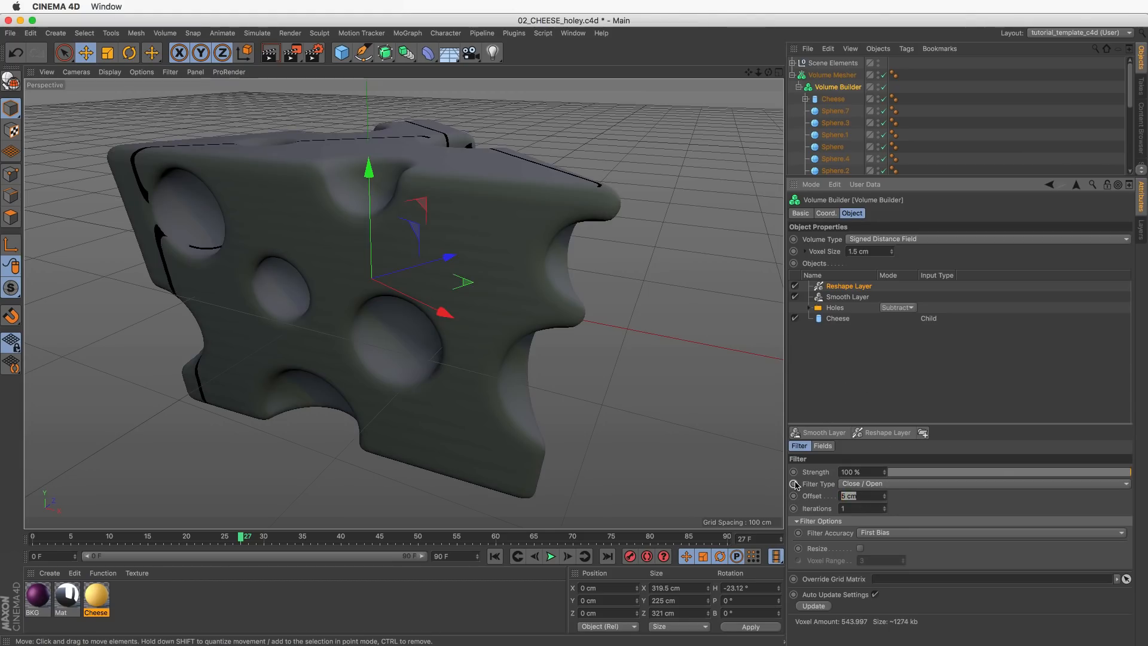
pyautogui.press('Return')
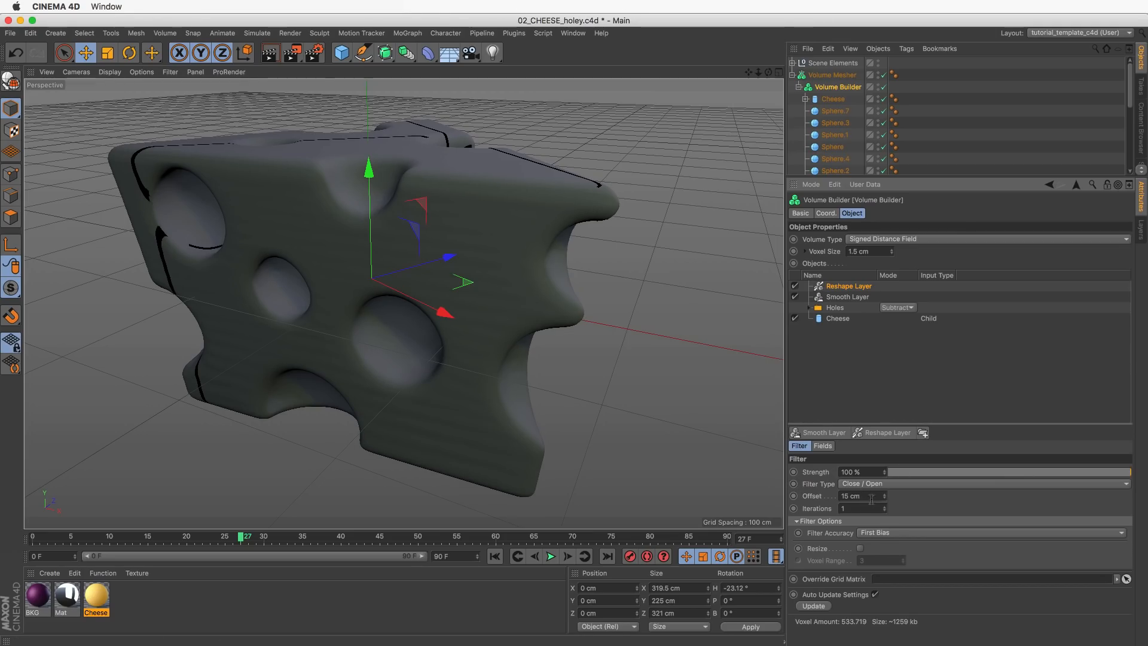
pyautogui.moveTo(871, 499); pyautogui.dragTo(731, 497)
pyautogui.write('20')
pyautogui.press('Return')
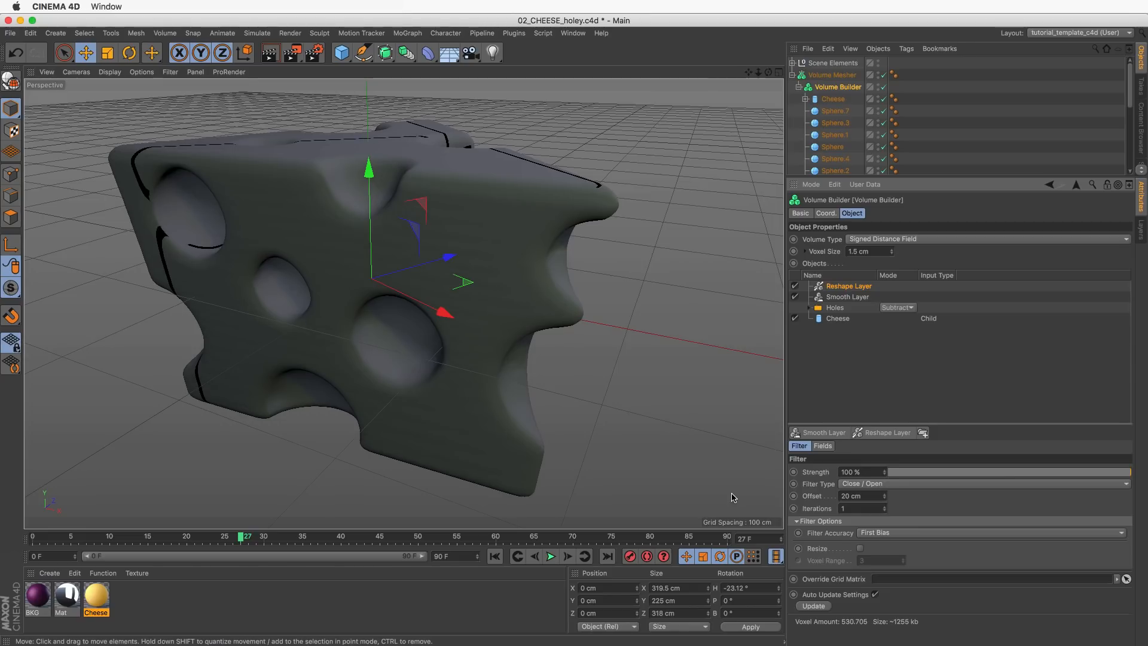
# Compare the Reshape Layer with Dilate / Erode, switch it back to Close / Open and try an offset of -20 cm.
pyautogui.click(866, 483)
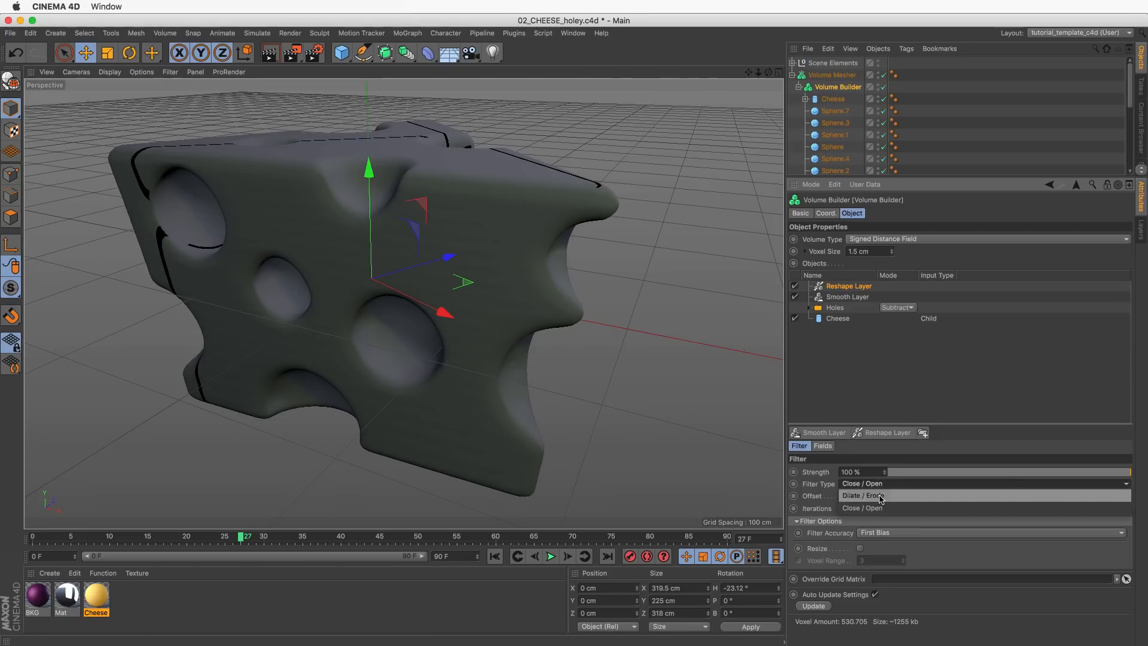
pyautogui.click(886, 501)
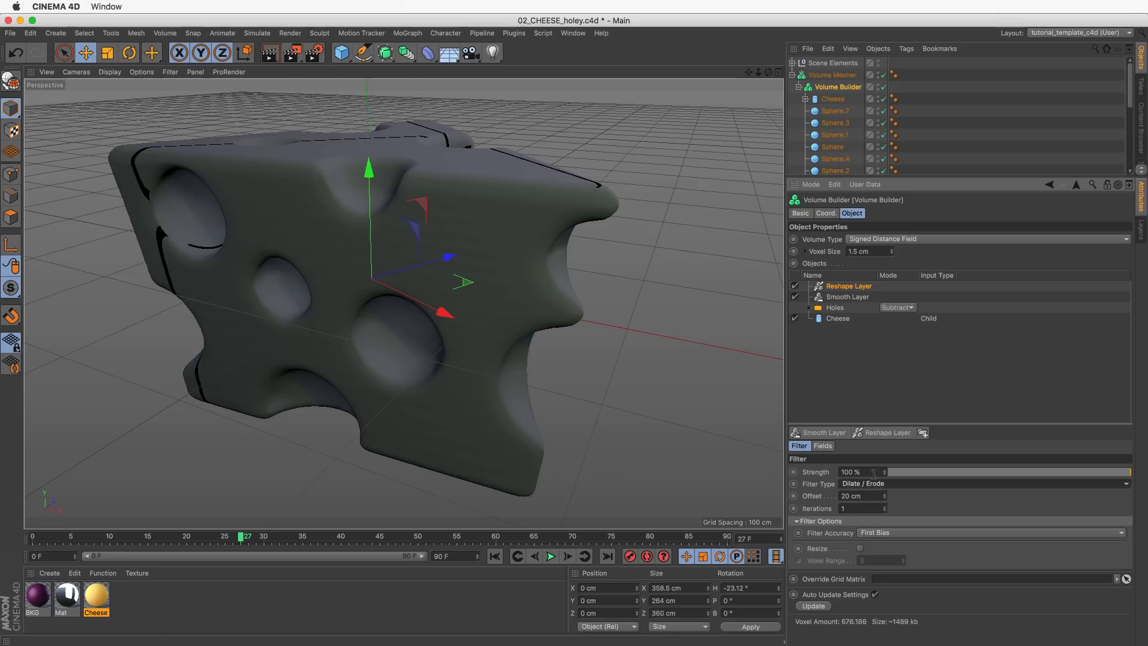
pyautogui.click(866, 483)
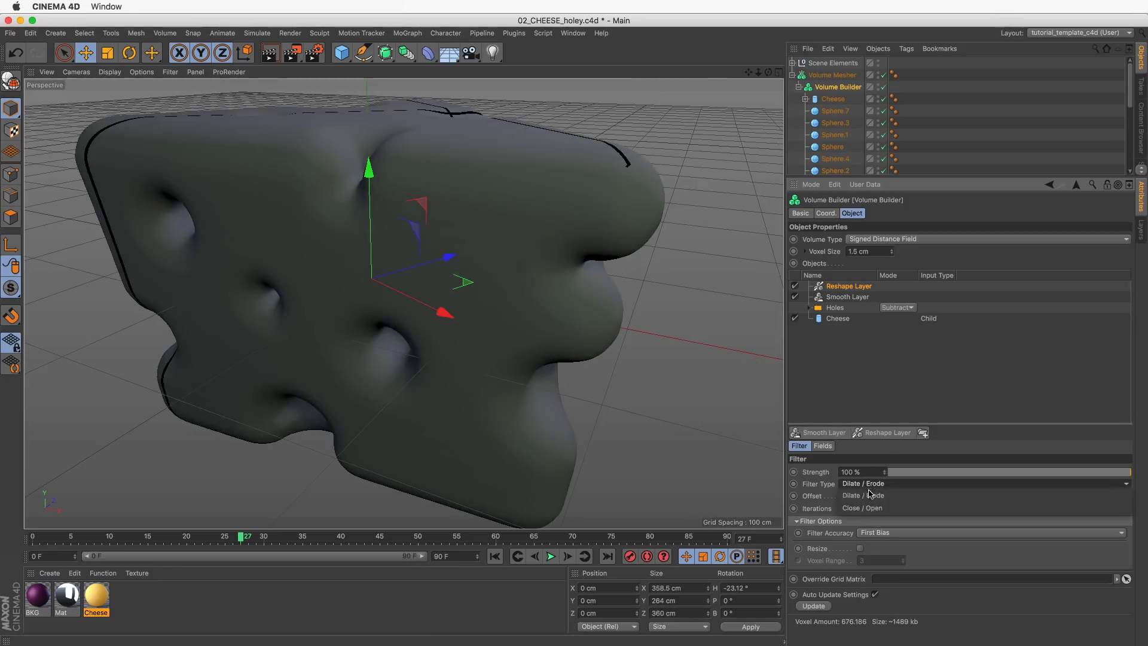
pyautogui.click(865, 508)
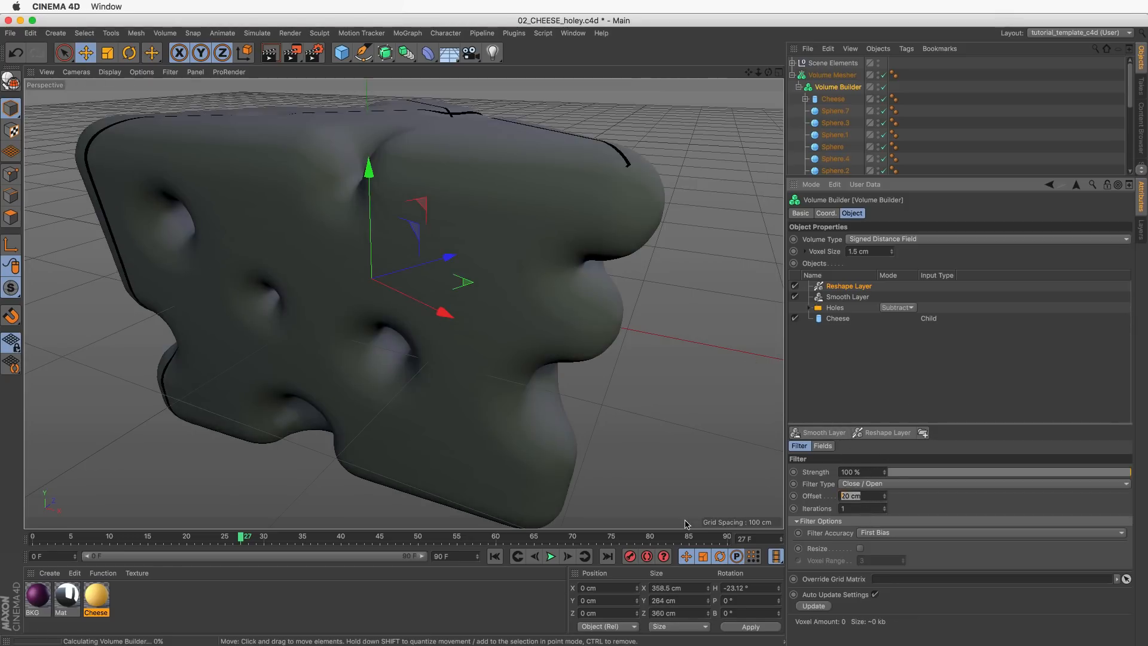
pyautogui.write('-20')
pyautogui.press('Return')
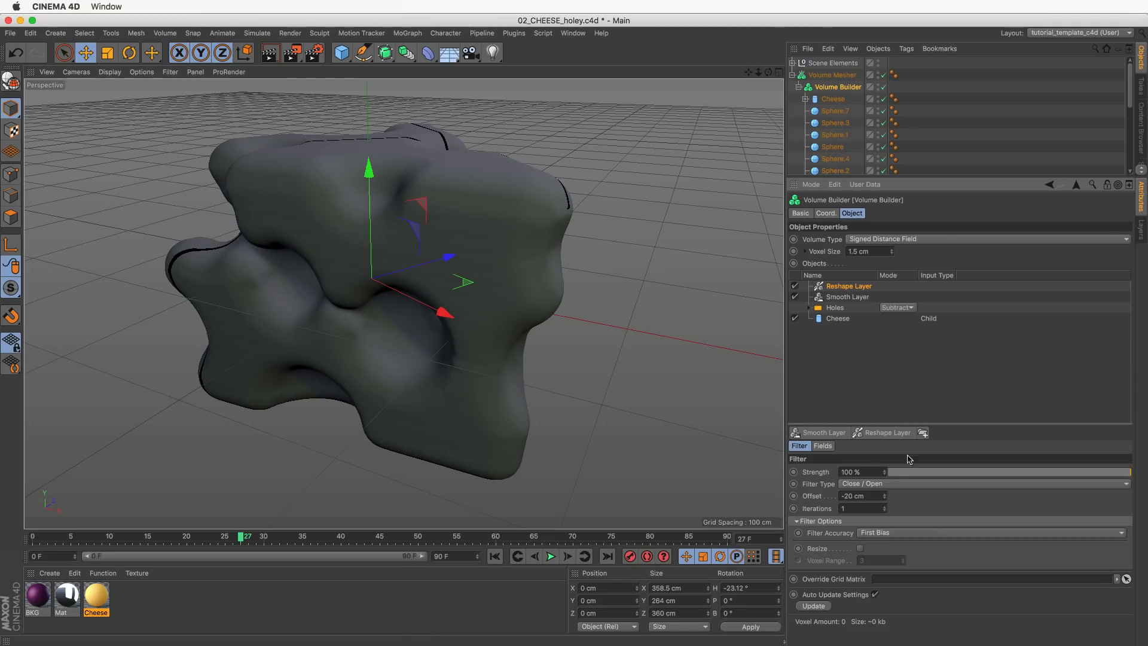
# Set the Reshape Layer's filter type to Dilate / Erode and its offset to 0.5 cm.
pyautogui.click(898, 483)
pyautogui.click(927, 509)
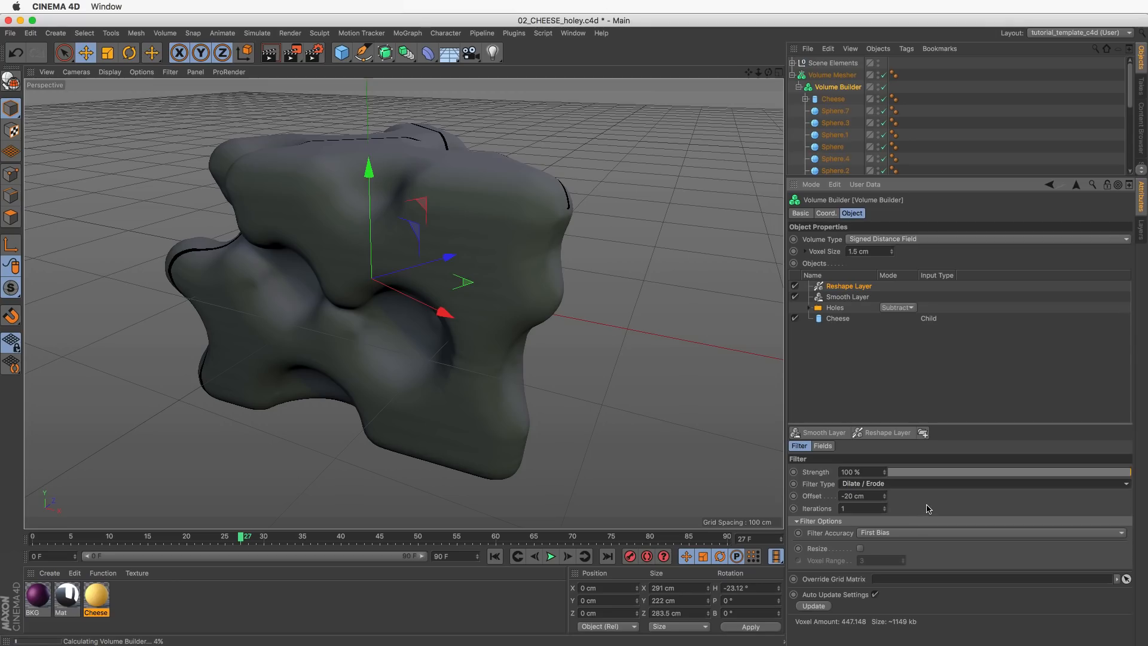
pyautogui.click(901, 486)
pyautogui.click(884, 537)
pyautogui.moveTo(868, 497); pyautogui.dragTo(772, 502)
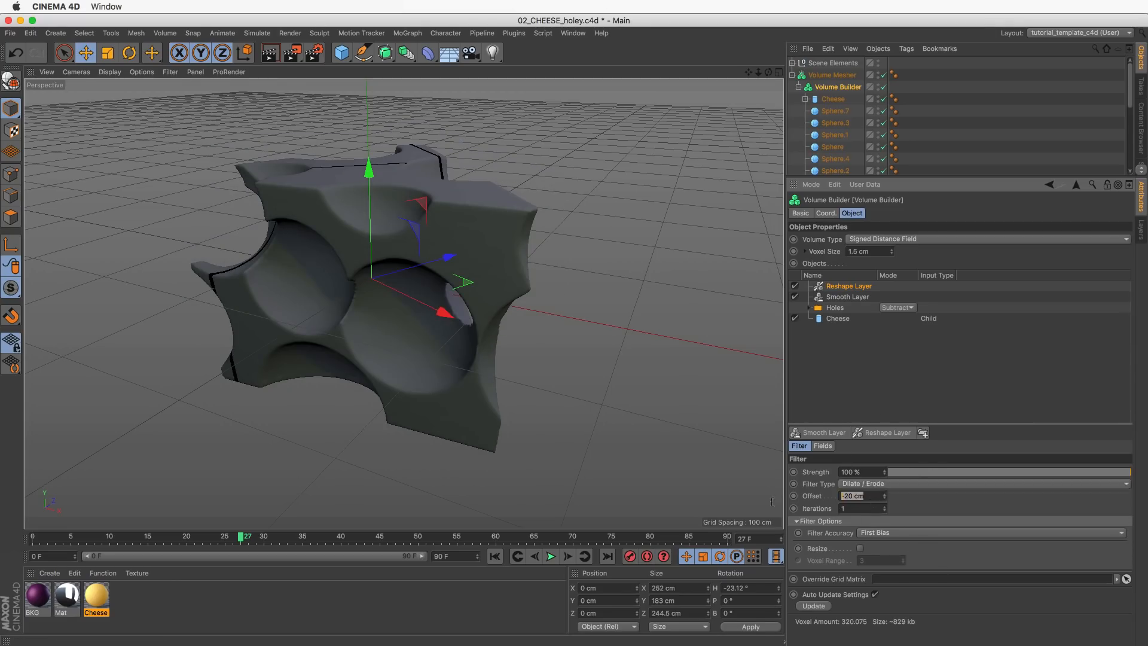
pyautogui.write('0')
pyautogui.press('Return')
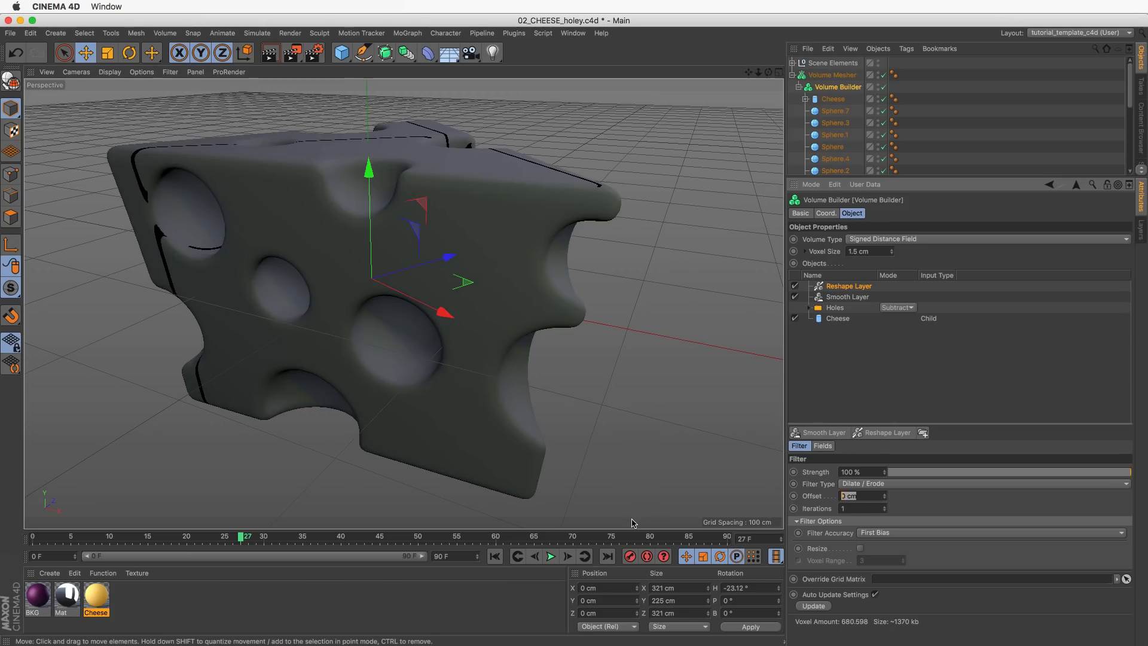
pyautogui.write('.5')
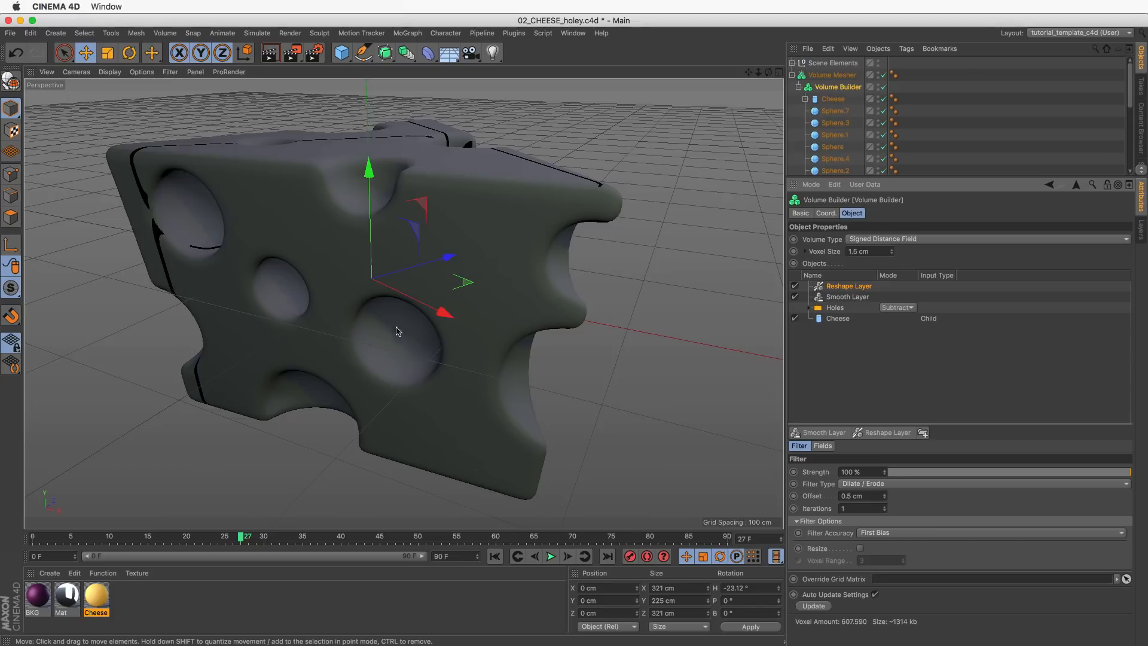
# Try a voxel size of 6 cm and compare the wedge with the Reshape and Smooth Layers switched off, leaving both enabled.
pyautogui.keyDown('alt'); pyautogui.moveTo(397, 330); pyautogui.dragTo(747, 251); pyautogui.keyUp('alt')
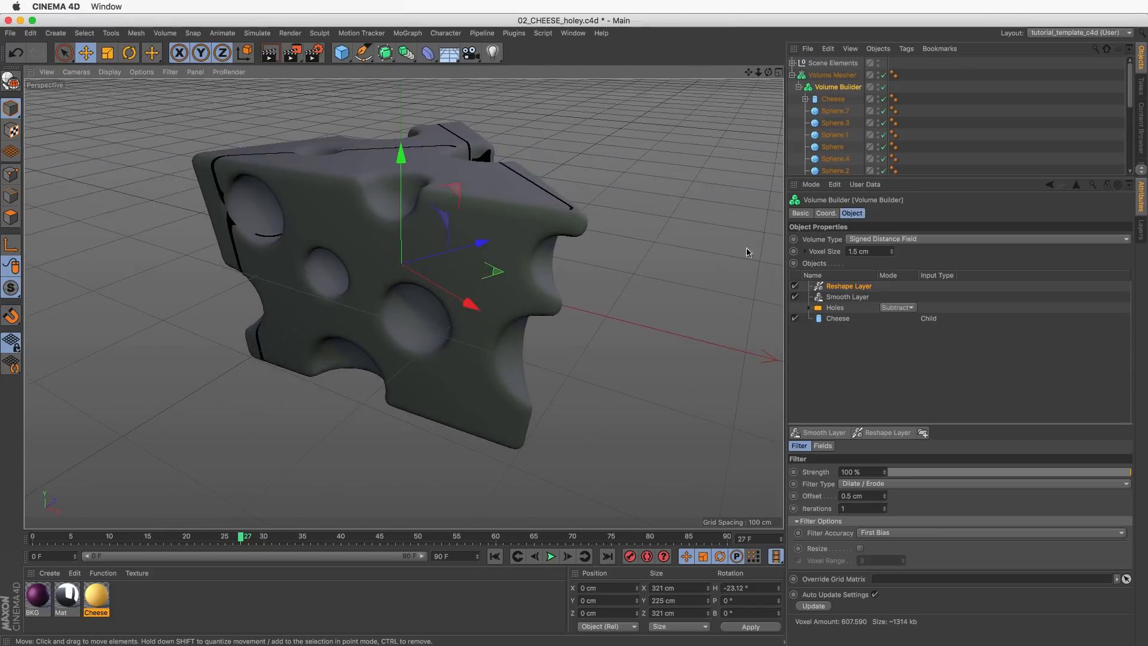
pyautogui.click(874, 252)
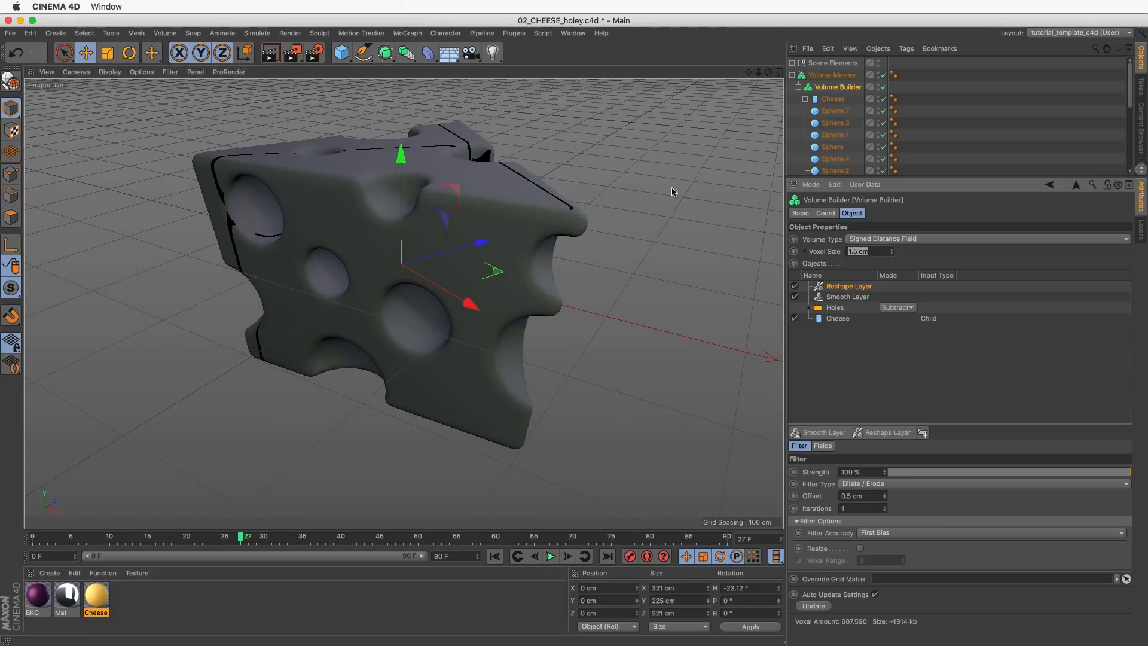
pyautogui.write('6')
pyautogui.press('Return')
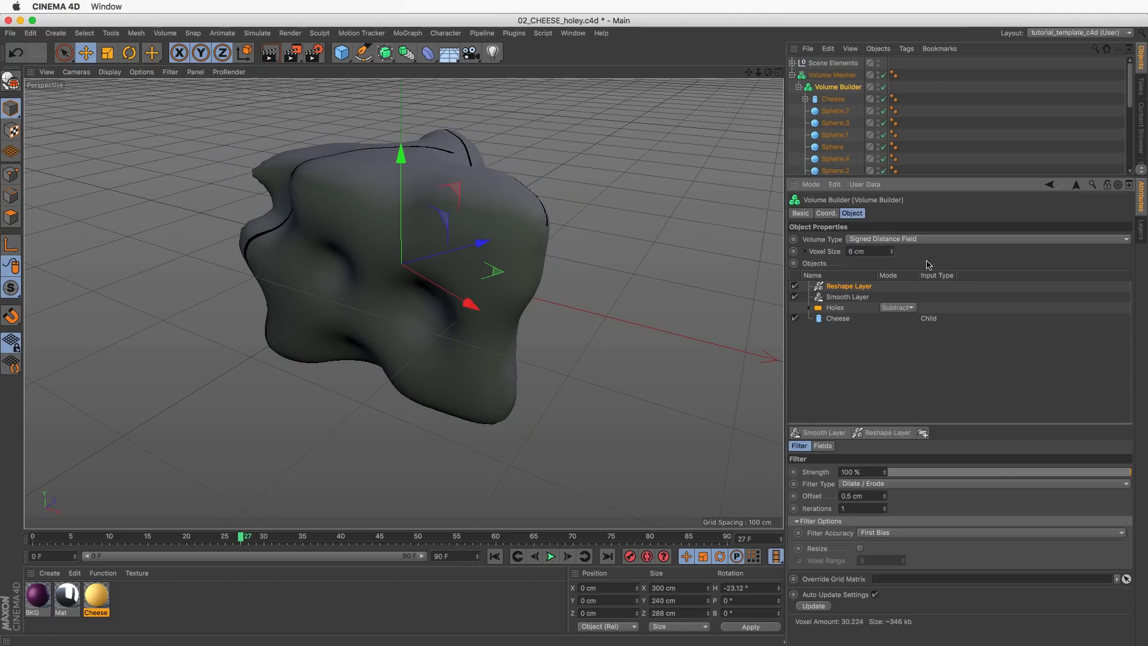
pyautogui.click(877, 251)
pyautogui.click(795, 297)
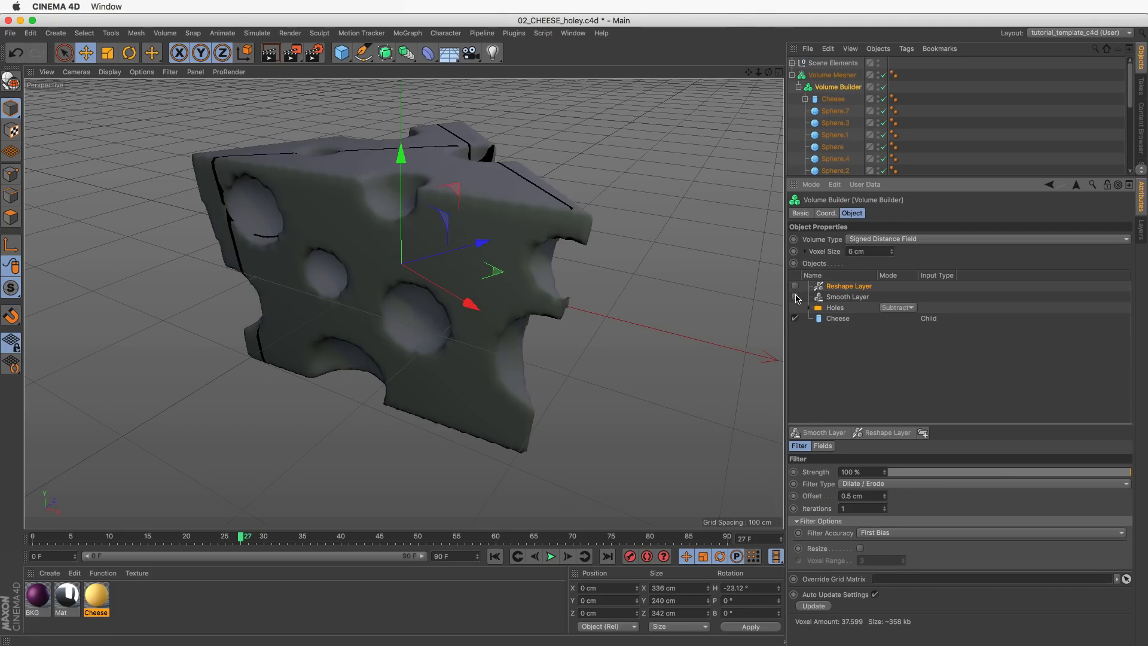
pyautogui.click(795, 297)
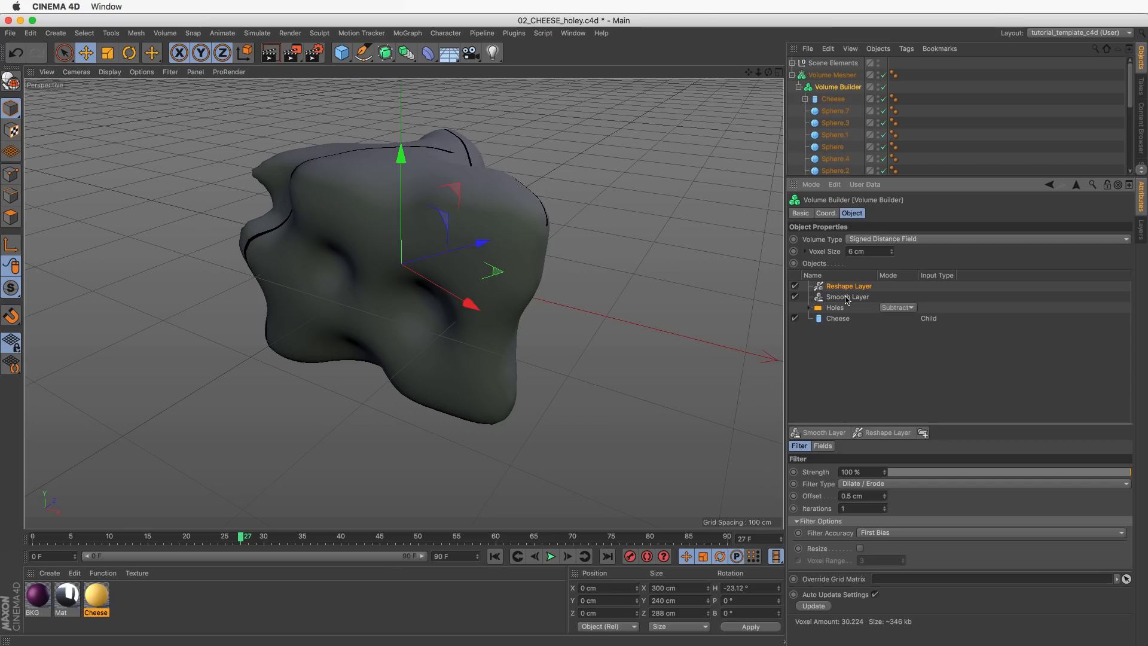
# Try a voxel size of 2 cm on the Volume Builder and return it to 1.5 cm.
pyautogui.doubleClick(887, 254)
pyautogui.write('2')
pyautogui.press('Return')
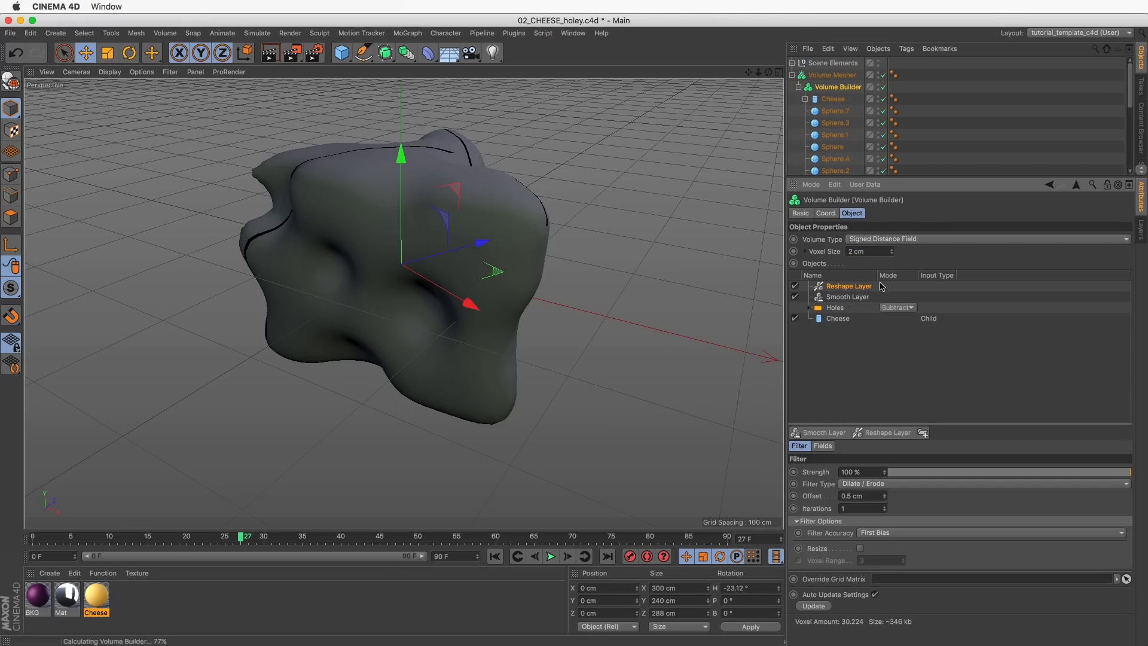
pyautogui.doubleClick(883, 251)
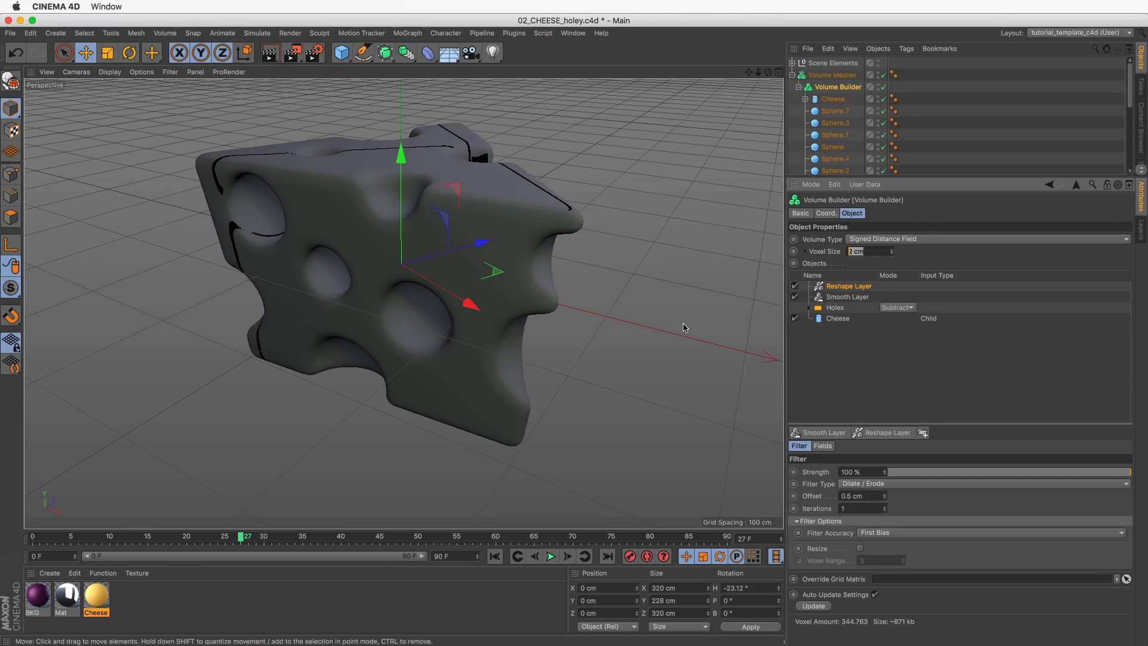
pyautogui.write('1.5')
pyautogui.press('Return')
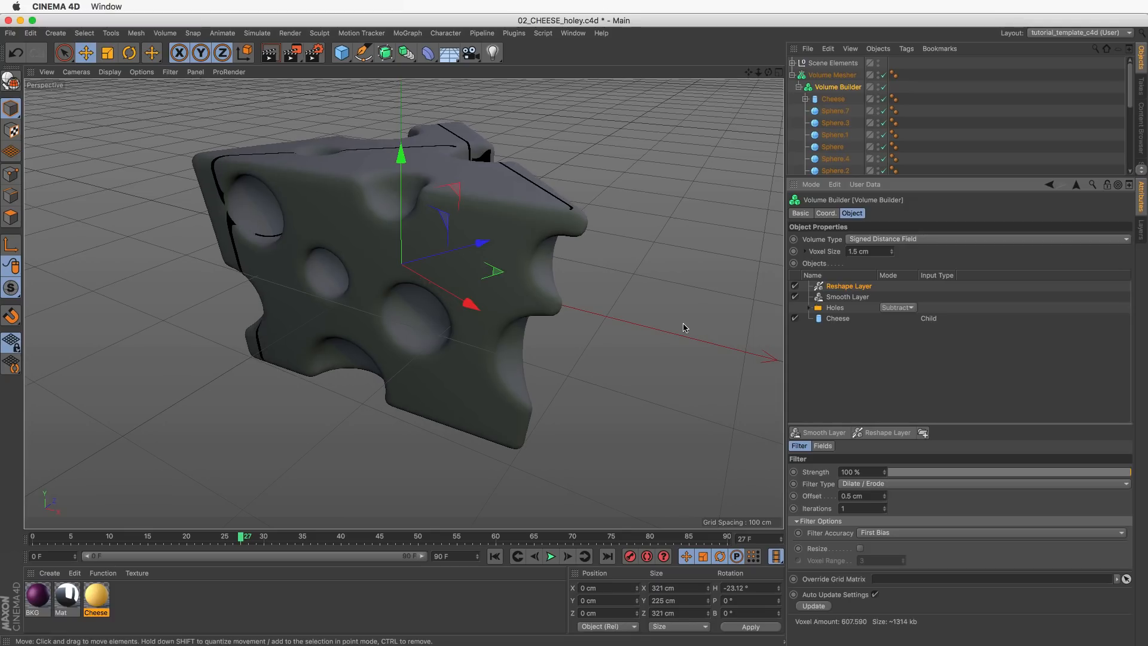
# Try a voxel size of 1 cm on the Volume Builder and undo that change.
pyautogui.keyDown('alt'); pyautogui.moveTo(495, 207); pyautogui.dragTo(551, 246, button='right'); pyautogui.keyUp('alt')
pyautogui.keyDown('alt'); pyautogui.moveTo(551, 246); pyautogui.dragTo(553, 227); pyautogui.keyUp('alt')
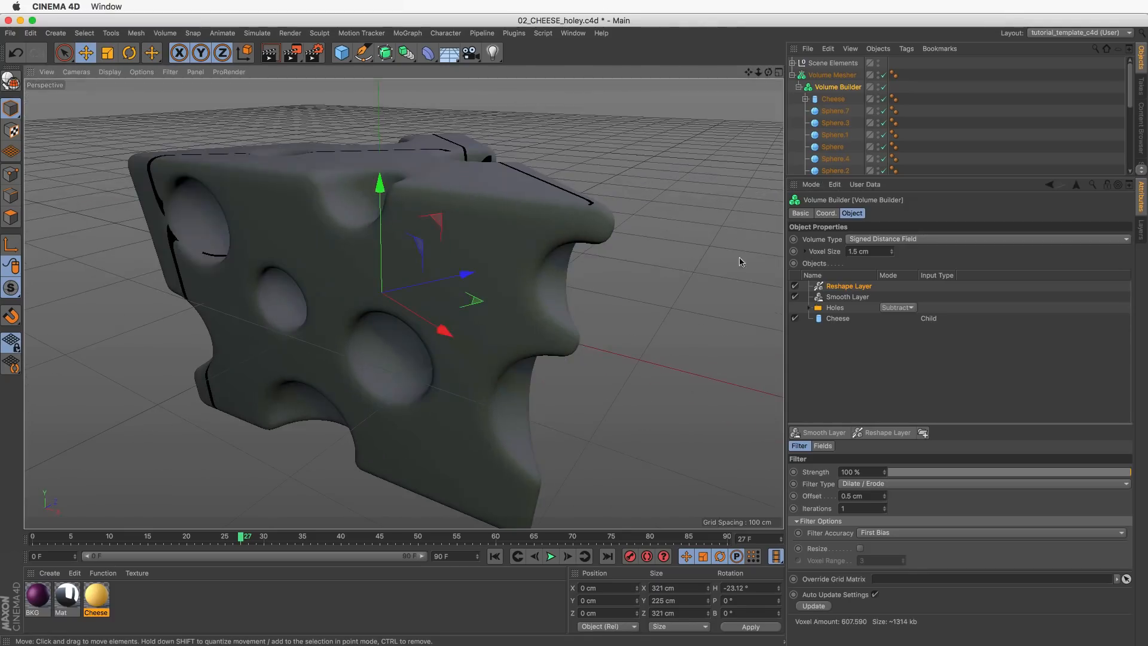
pyautogui.doubleClick(865, 252)
pyautogui.write('1')
pyautogui.press('Return')
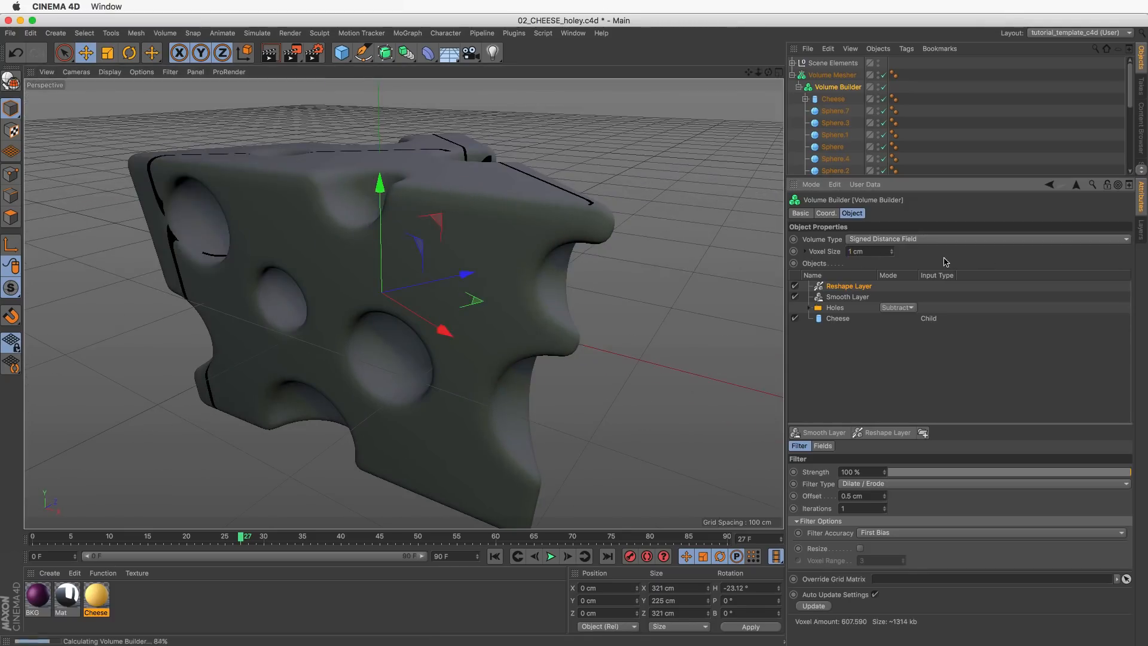
pyautogui.keyDown('alt'); pyautogui.moveTo(546, 264); pyautogui.dragTo(401, 266); pyautogui.keyUp('alt')
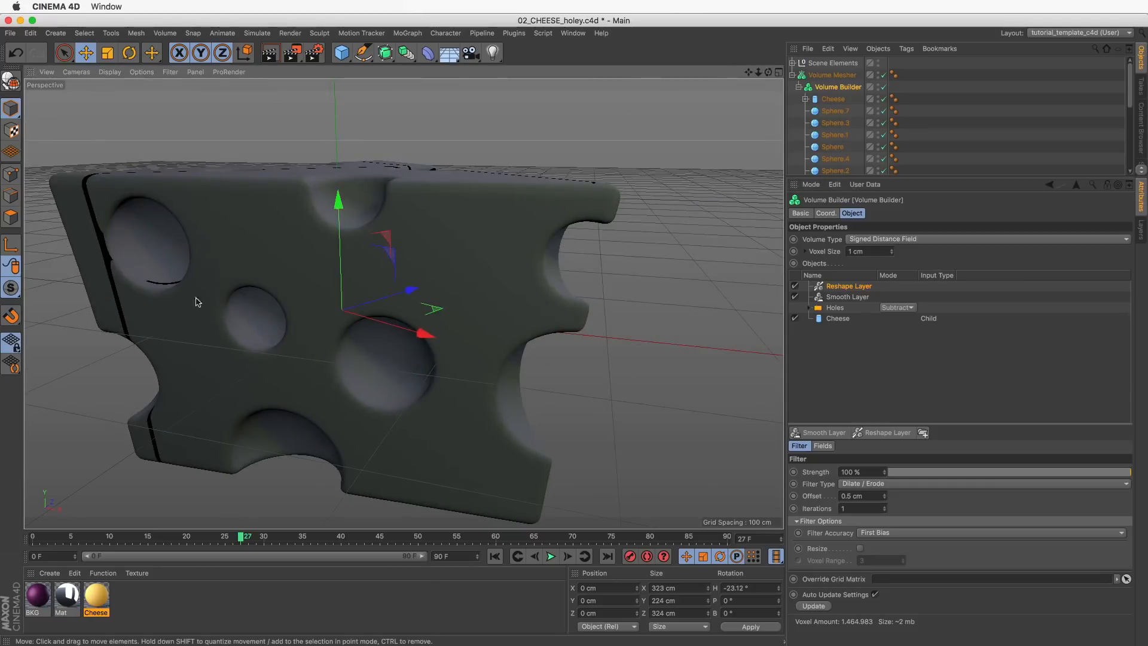
pyautogui.press('super+z')
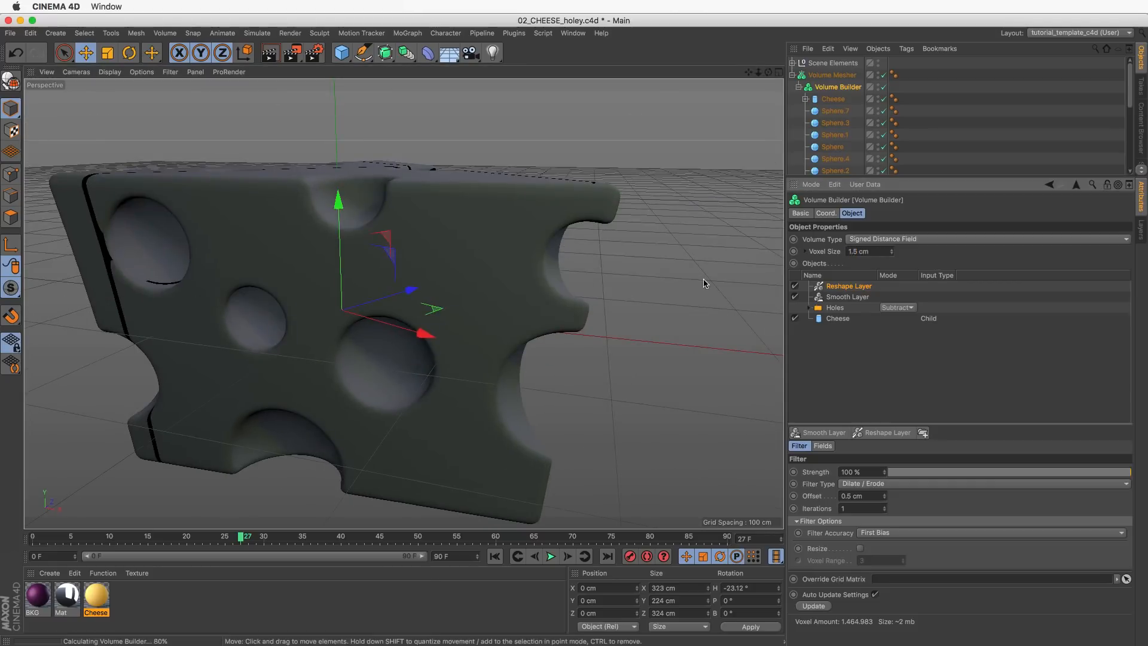
# Display the wedge with Gouraud Shading (Lines) and inspect its polygon density up close, undoing the accidental shift of the Volume Builder.
pyautogui.keyDown('alt'); pyautogui.moveTo(312, 223); pyautogui.dragTo(397, 271); pyautogui.keyUp('alt')
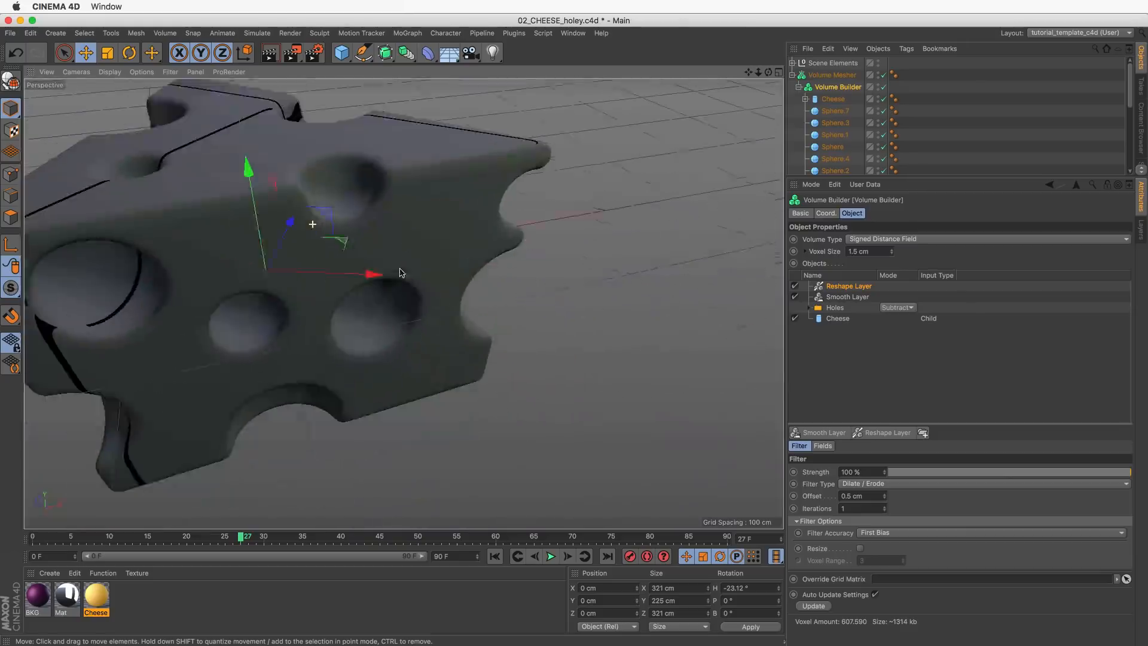
pyautogui.keyDown('alt'); pyautogui.moveTo(384, 230); pyautogui.dragTo(318, 266, button='right'); pyautogui.keyUp('alt')
pyautogui.keyDown('alt'); pyautogui.moveTo(318, 267); pyautogui.dragTo(277, 218); pyautogui.keyUp('alt')
pyautogui.keyDown('alt'); pyautogui.moveTo(277, 217); pyautogui.dragTo(538, 203, button='right'); pyautogui.keyUp('alt')
pyautogui.keyDown('alt'); pyautogui.moveTo(538, 203); pyautogui.dragTo(350, 182); pyautogui.keyUp('alt')
pyautogui.click(110, 72)
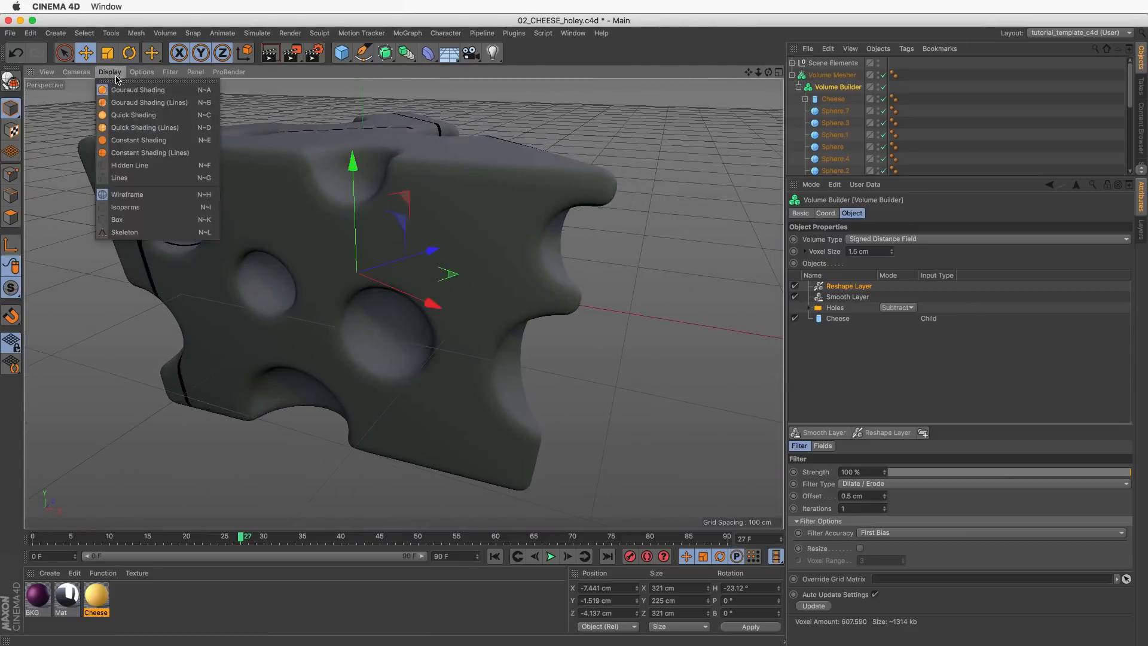
pyautogui.click(138, 101)
pyautogui.keyDown('alt'); pyautogui.moveTo(420, 196); pyautogui.dragTo(440, 194); pyautogui.keyUp('alt')
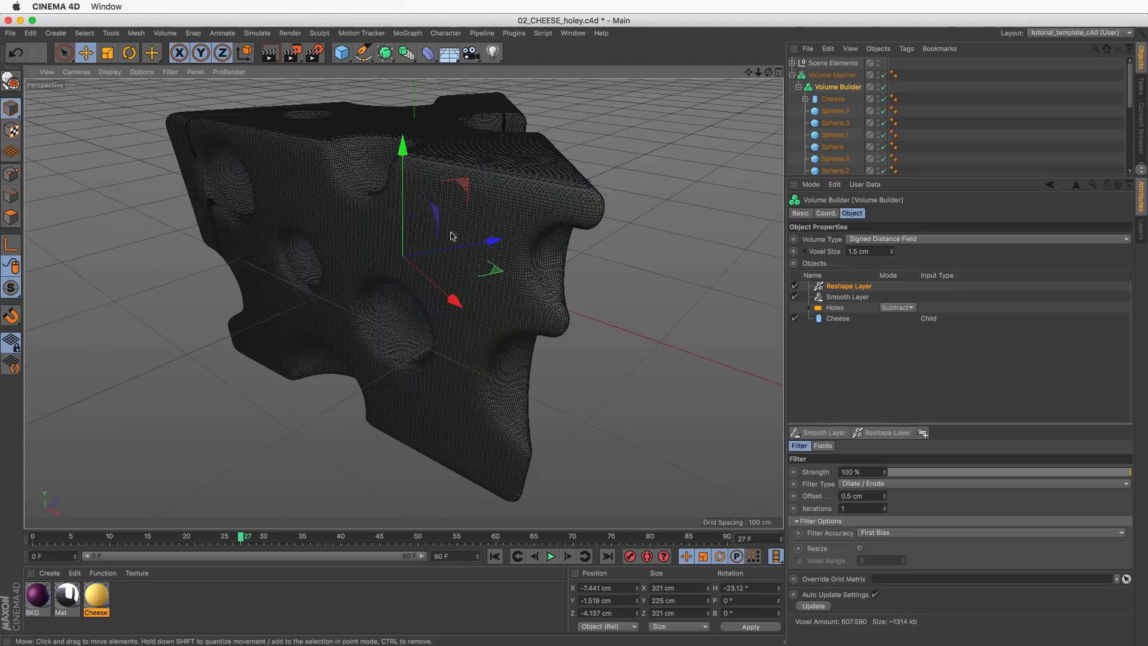
pyautogui.hotkey('ctrl', 'z')
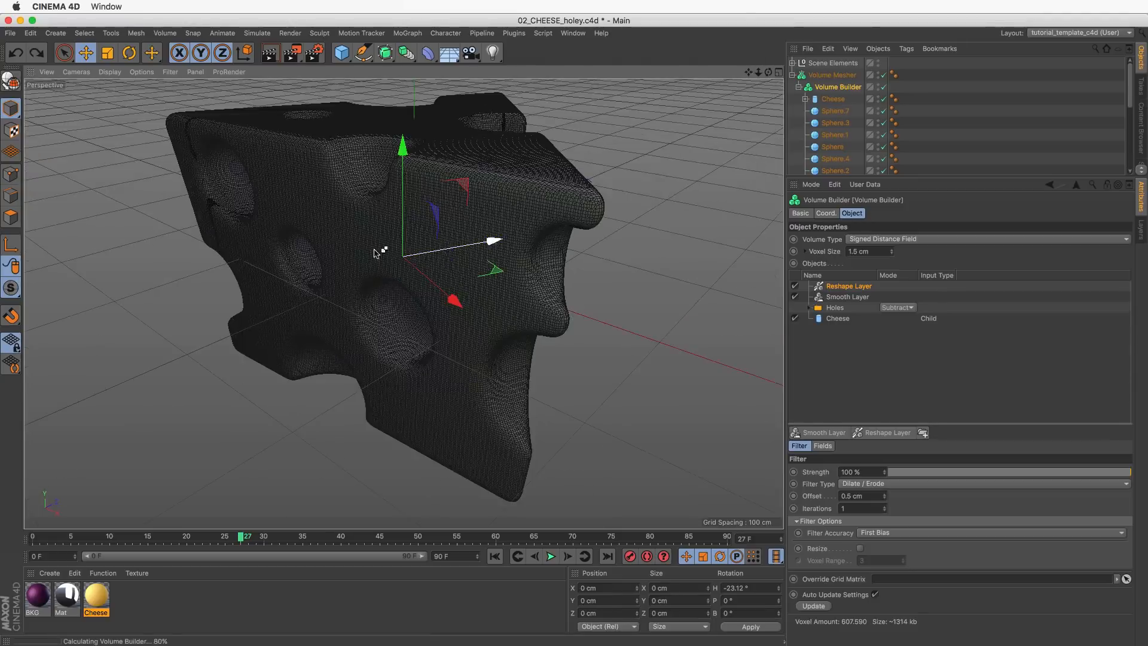
pyautogui.keyDown('alt'); pyautogui.moveTo(392, 258); pyautogui.dragTo(392, 222, button='right'); pyautogui.keyUp('alt')
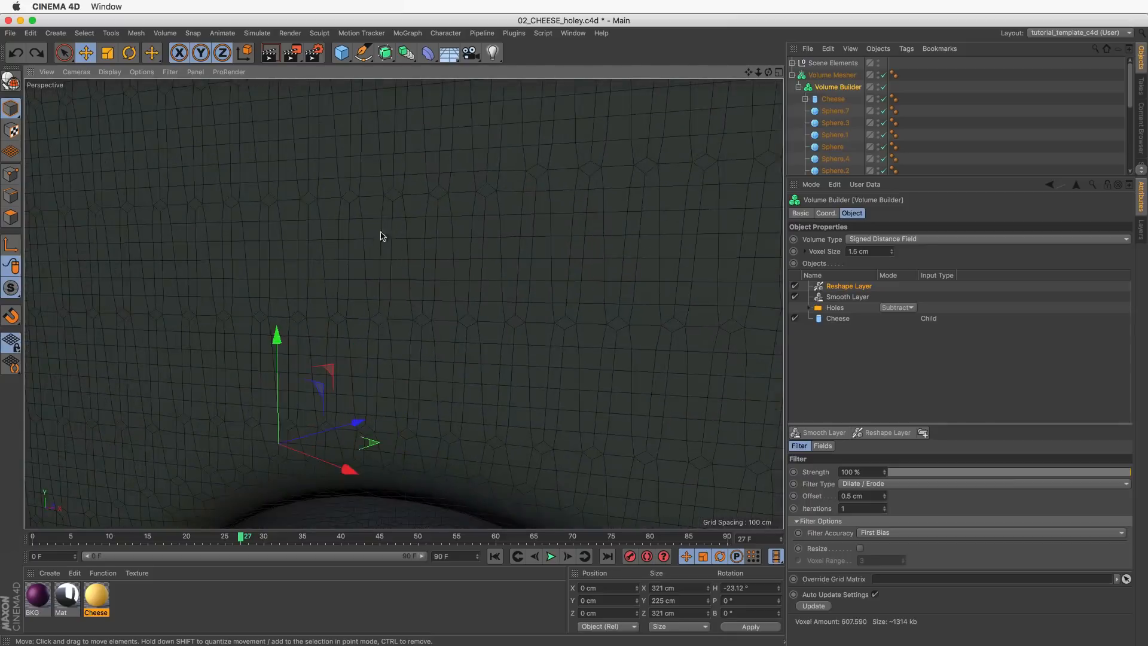
pyautogui.scroll(-5, 377, 242)
pyautogui.keyDown('alt'); pyautogui.moveTo(404, 230); pyautogui.dragTo(500, 228, button='right'); pyautogui.keyUp('alt')
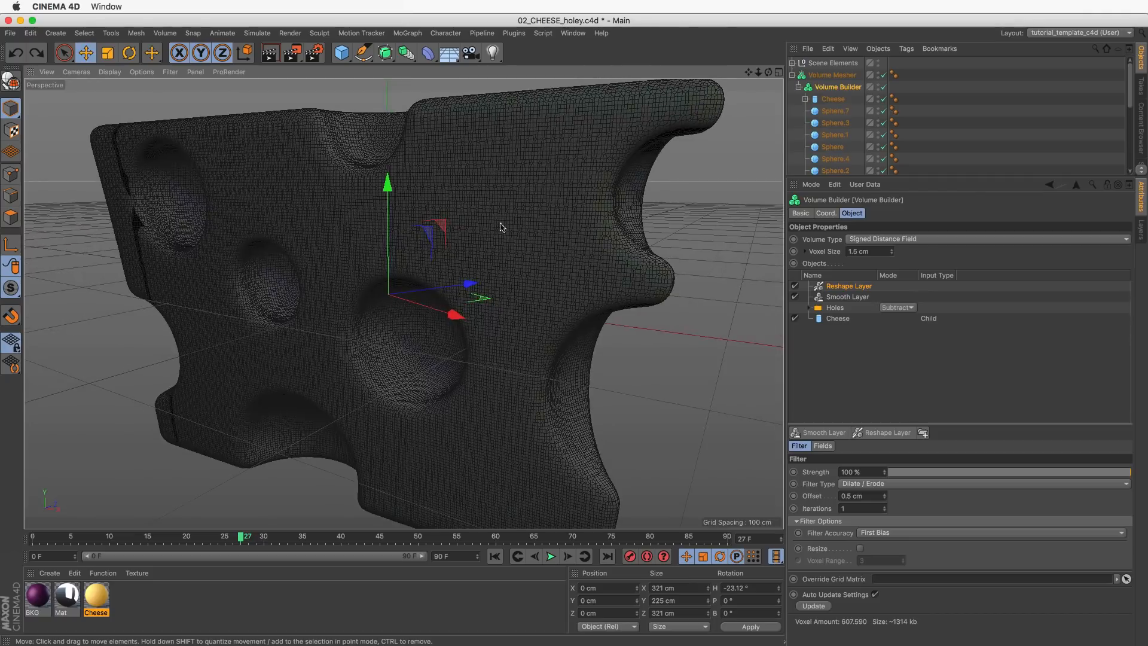
# Try voxel sizes of 2.6 cm and 2 cm, and restore Gouraud Shading with a voxel size of 1.5 cm.
pyautogui.moveTo(891, 254); pyautogui.dragTo(895, 242)
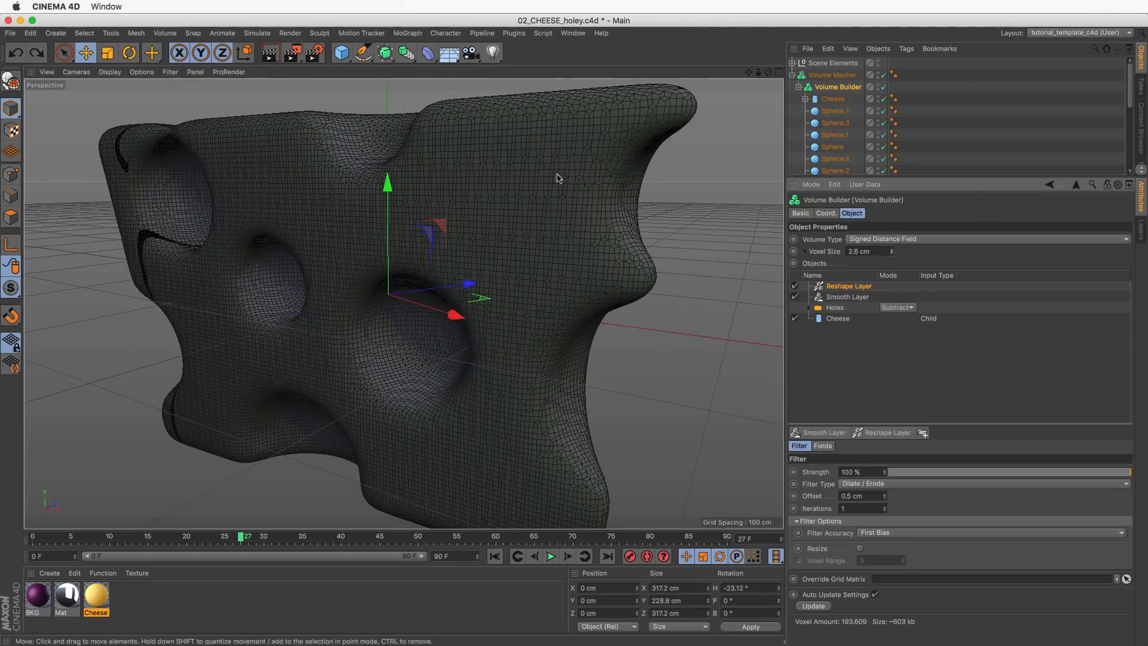
pyautogui.moveTo(848, 251); pyautogui.dragTo(923, 259)
pyautogui.write('2')
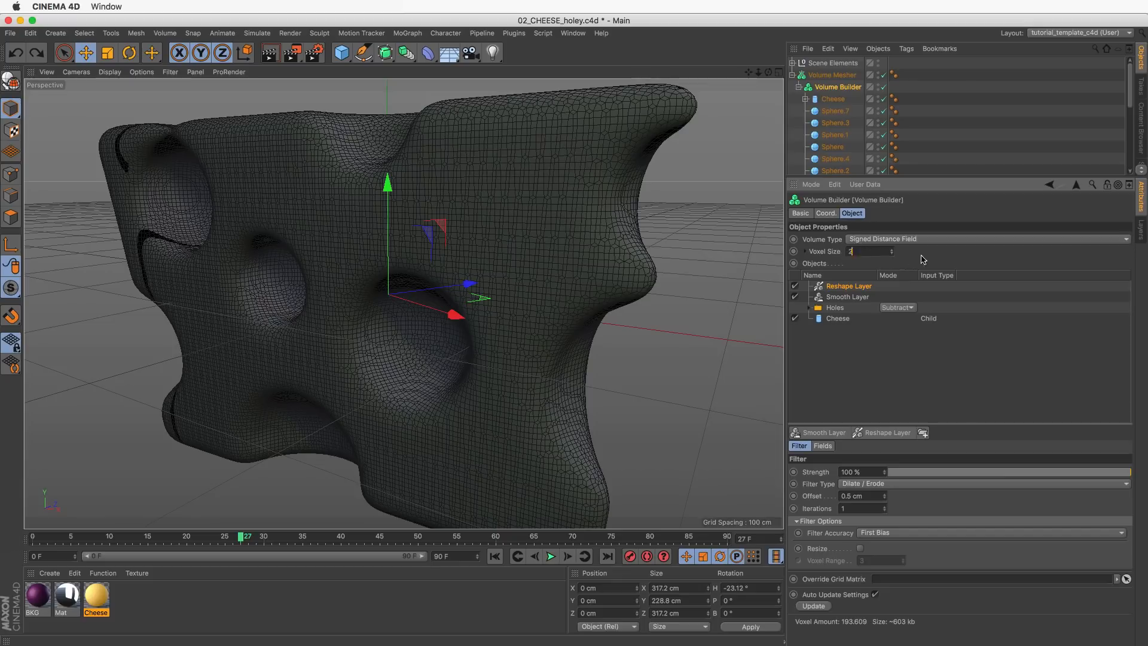
pyautogui.press('Return')
pyautogui.click(113, 74)
pyautogui.click(113, 93)
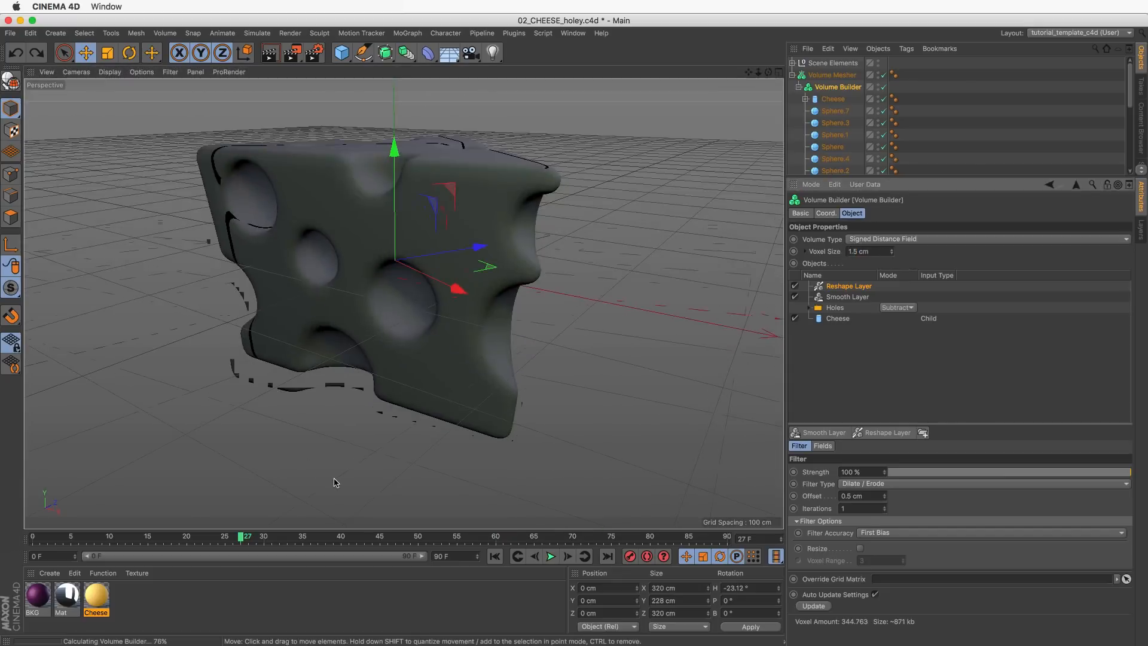
# Enlarge the object hierarchy area to show more spheres and select the Volume Builder's Smooth Layer.
pyautogui.moveTo(935, 177); pyautogui.dragTo(936, 254)
pyautogui.click(857, 375)
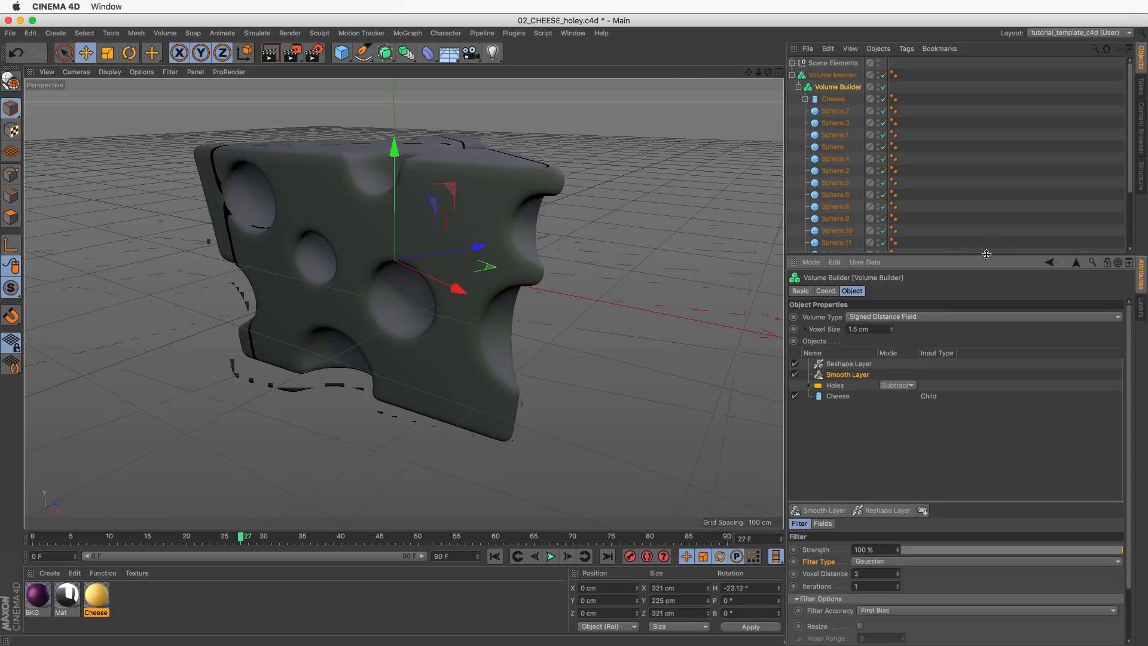
# Enlarge the object hierarchy area, add a Displacer deformer and place it inside the Volume Builder above Cheese.
pyautogui.moveTo(987, 256); pyautogui.dragTo(991, 306)
pyautogui.keyDown('alt'); pyautogui.moveTo(422, 261); pyautogui.dragTo(456, 286, button='middle'); pyautogui.keyUp('alt')
pyautogui.keyDown('alt'); pyautogui.moveTo(461, 251); pyautogui.dragTo(406, 260); pyautogui.keyUp('alt')
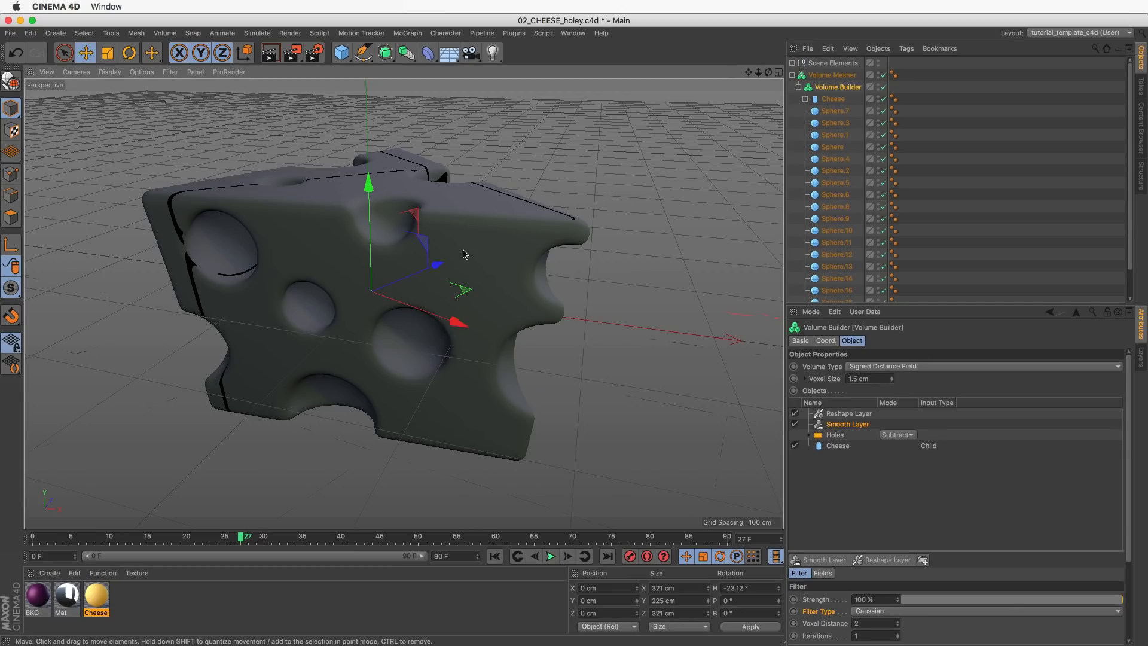
pyautogui.moveTo(451, 52); pyautogui.dragTo(478, 198)
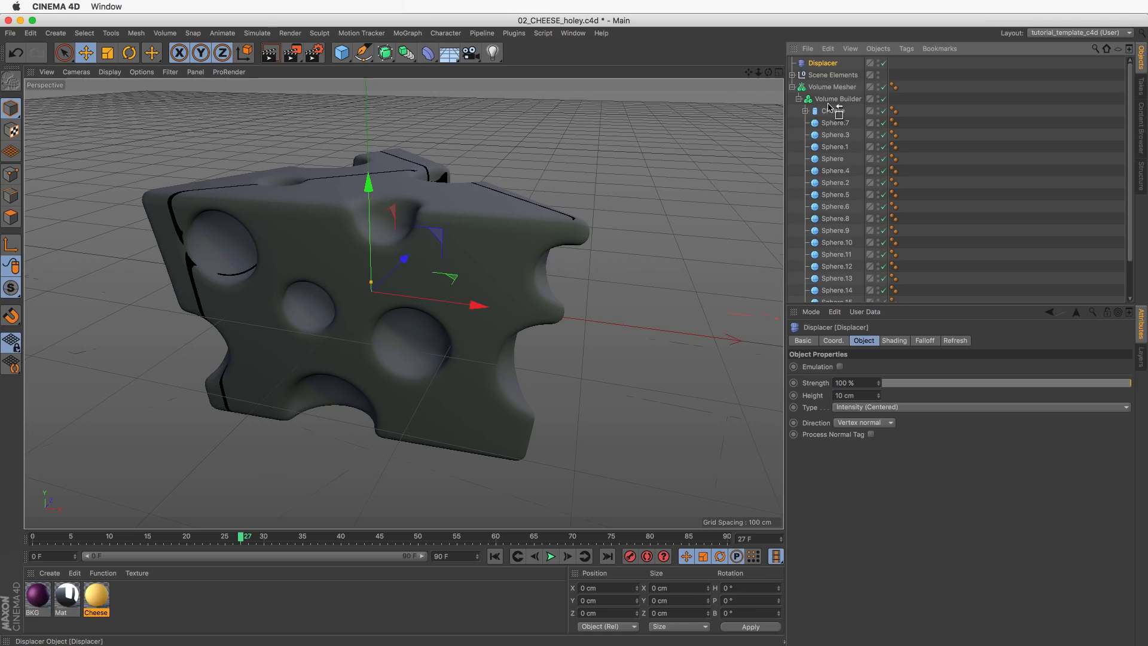
pyautogui.moveTo(829, 106); pyautogui.dragTo(830, 105)
# Group all the spheres from Sphere.7 through Sphere.18 under one null inside the Volume Builder.
pyautogui.click(835, 122)
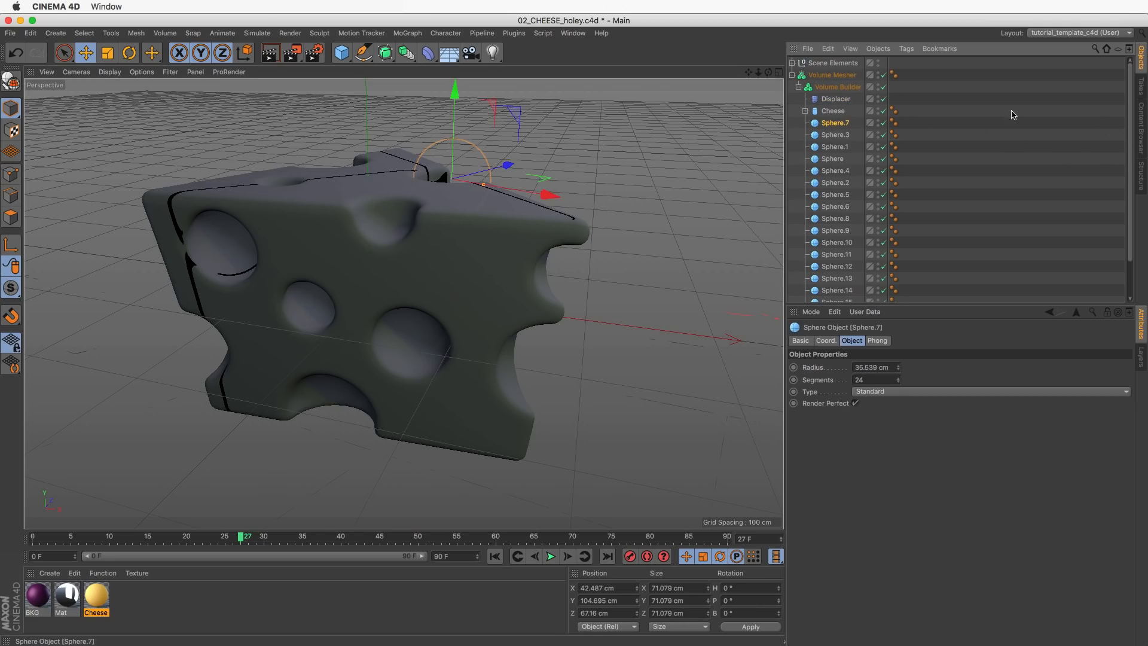
pyautogui.scroll(-3, 1123, 173)
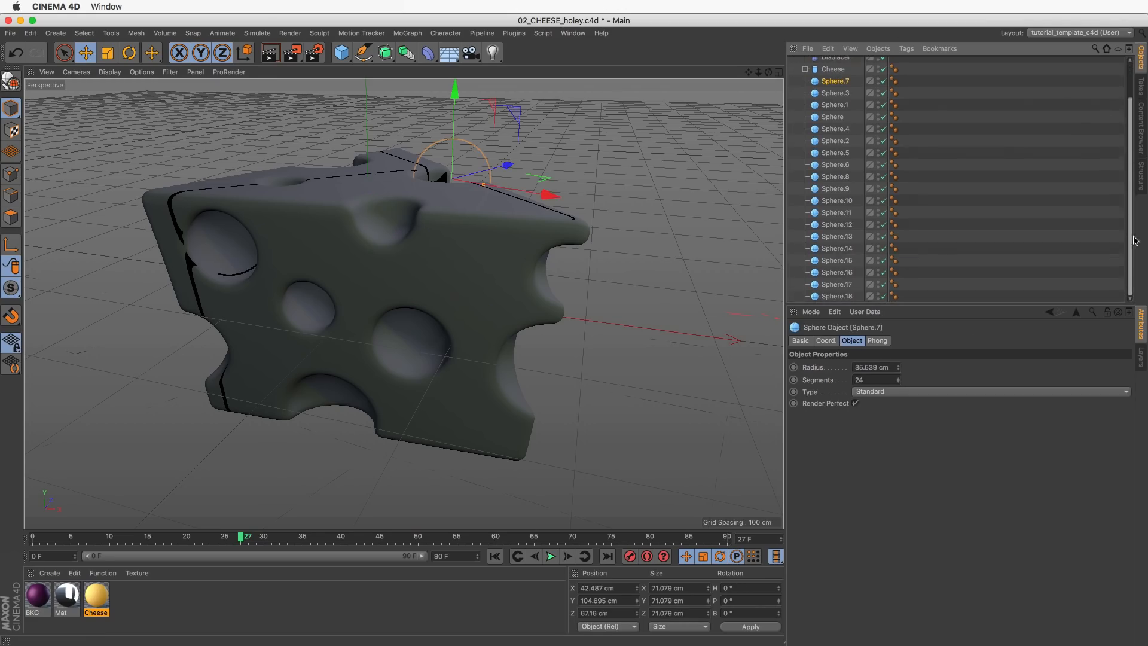
pyautogui.keyDown('shift'); pyautogui.click(836, 296); pyautogui.keyUp('shift')
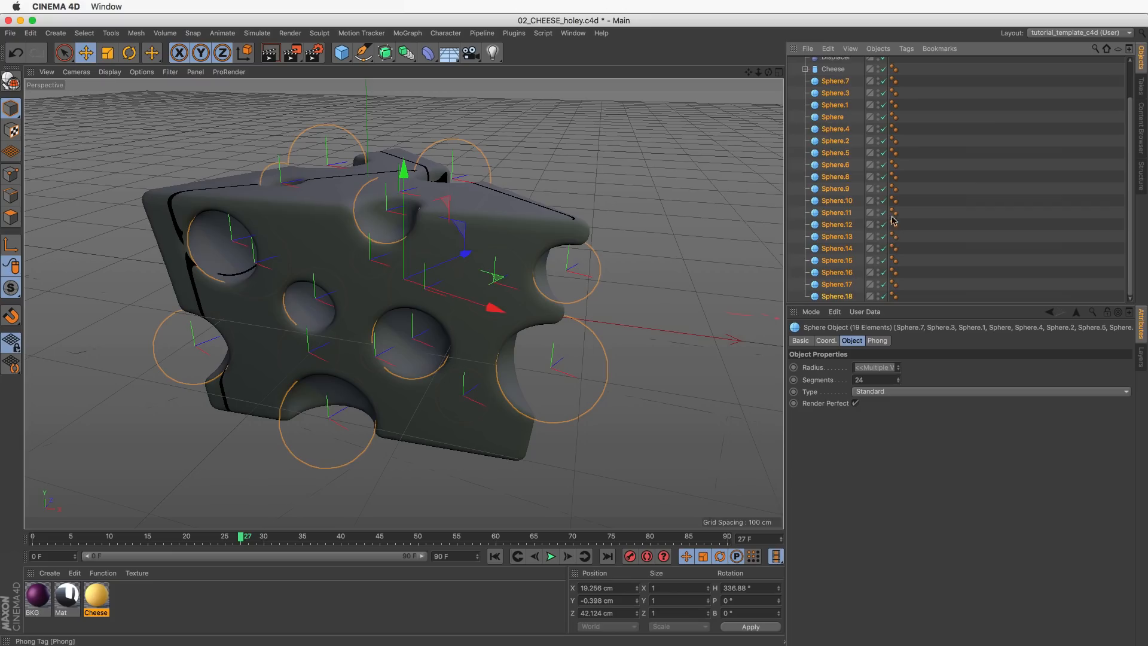
pyautogui.rightClick(838, 85)
pyautogui.click(879, 469)
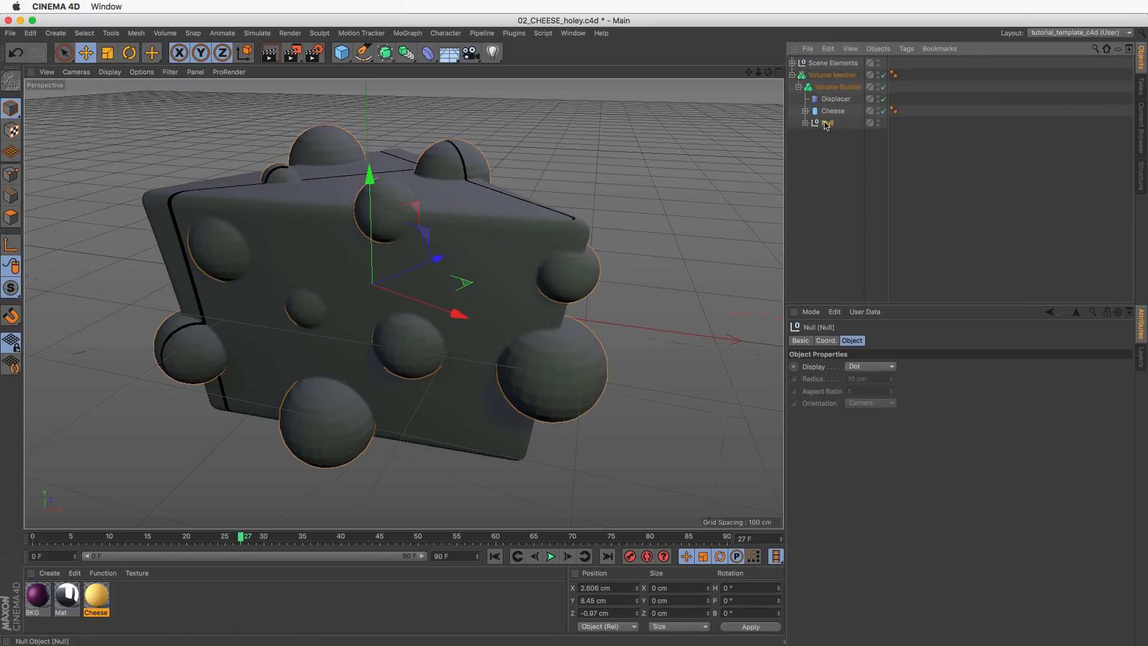
# Put the spheres' null into the Volume Builder's Holes folder, which is set to Subtract, and expand the folder.
pyautogui.click(838, 87)
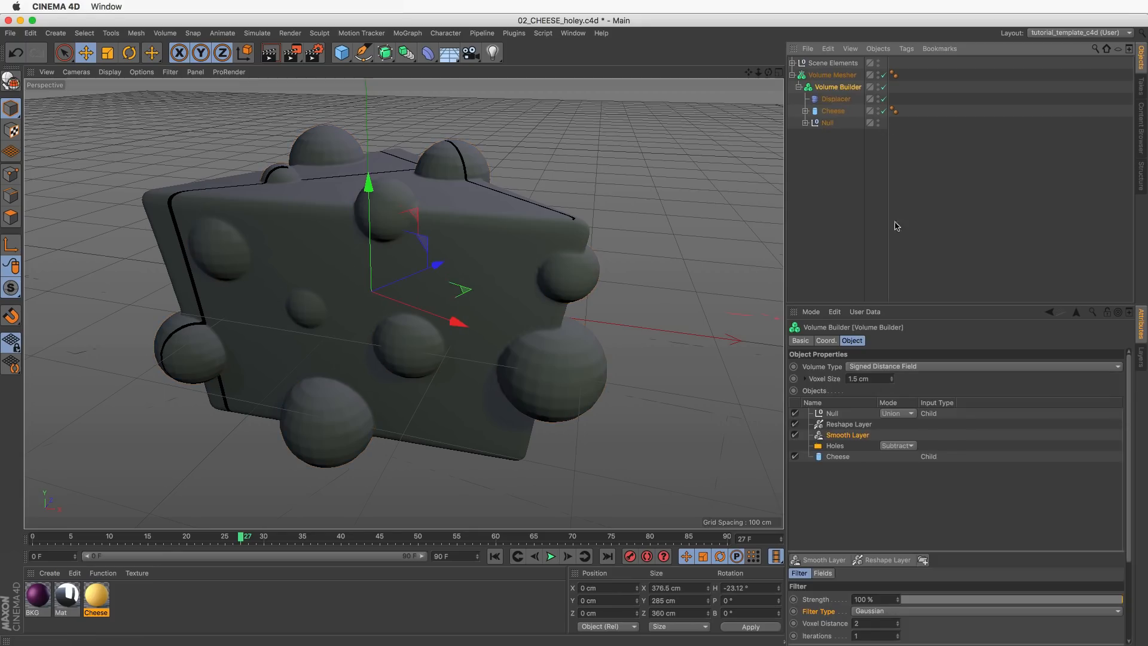
pyautogui.click(831, 413)
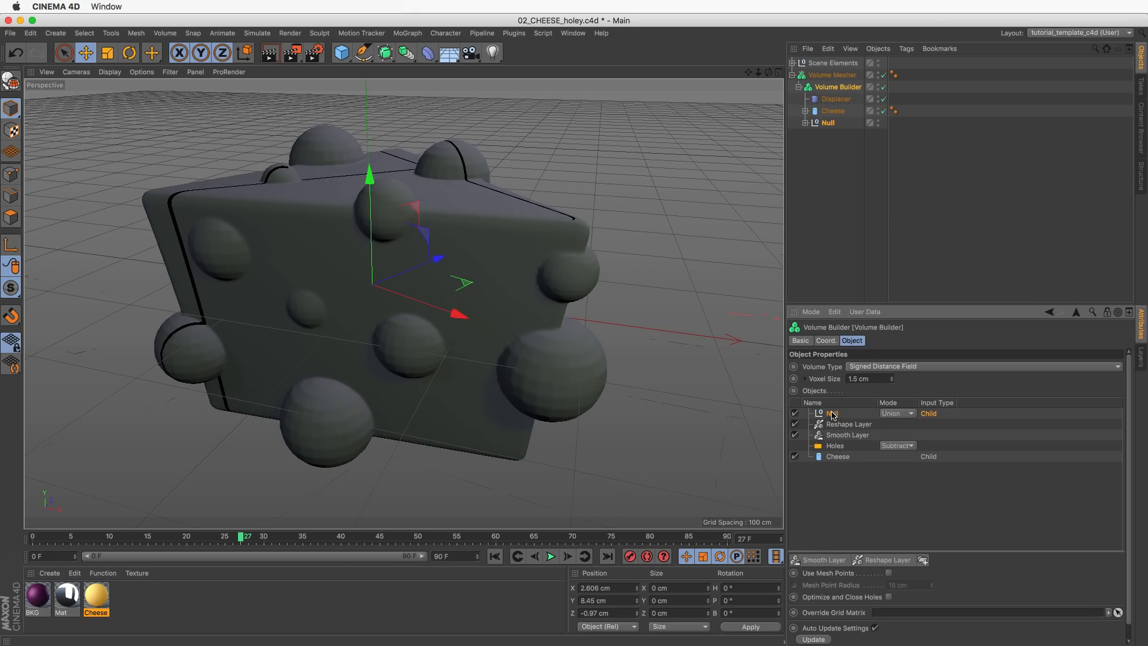
pyautogui.moveTo(832, 414); pyautogui.dragTo(841, 447)
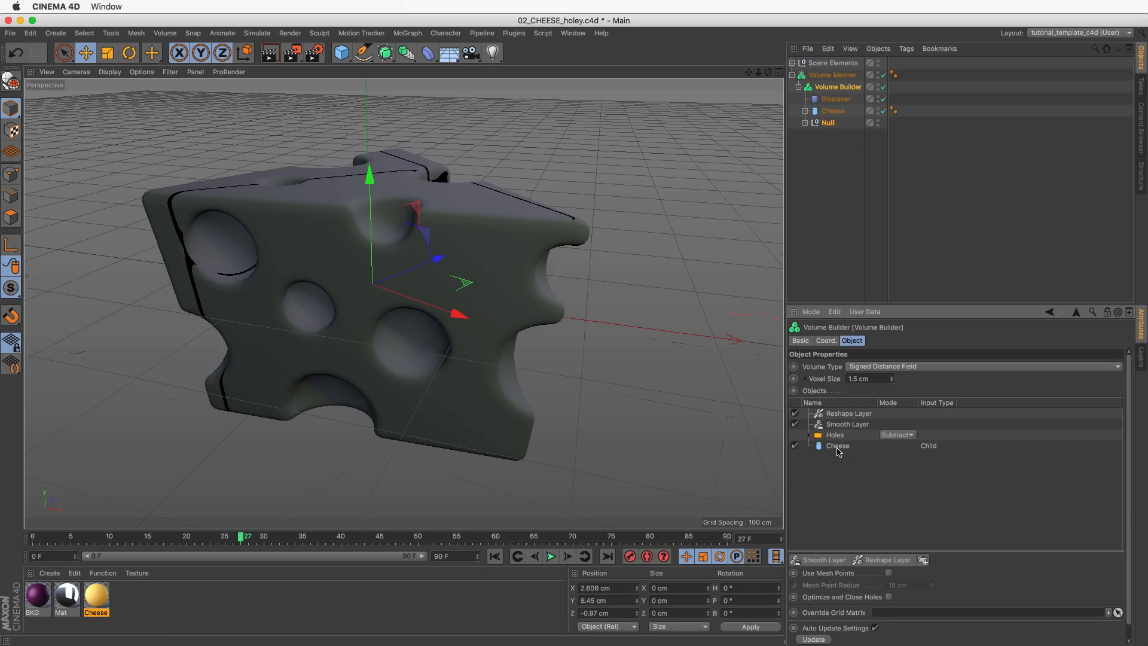
pyautogui.click(812, 436)
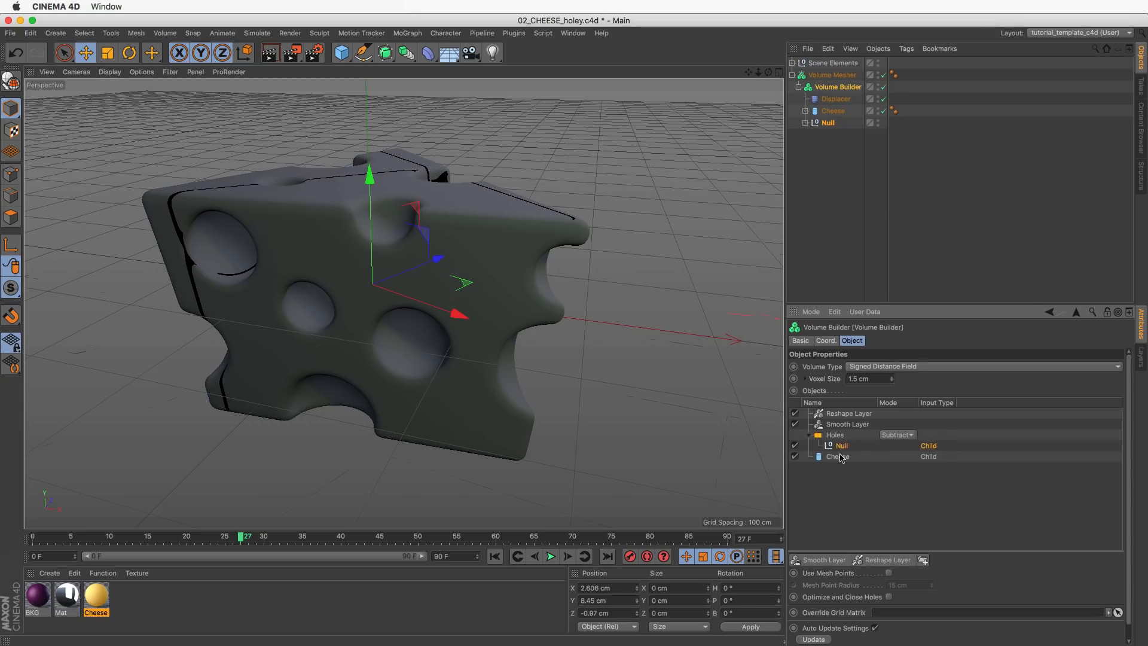
# Rename the spheres' null as Holes and show the Volume Builder's properties again.
pyautogui.doubleClick(829, 123)
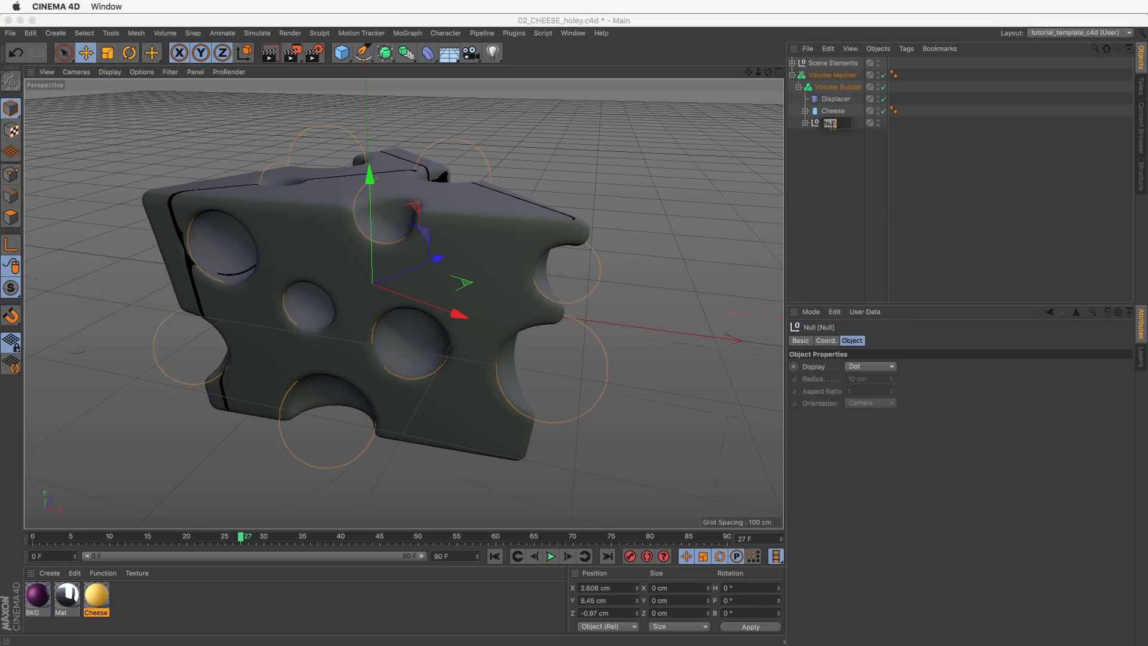
pyautogui.write('Holes')
pyautogui.press('Return')
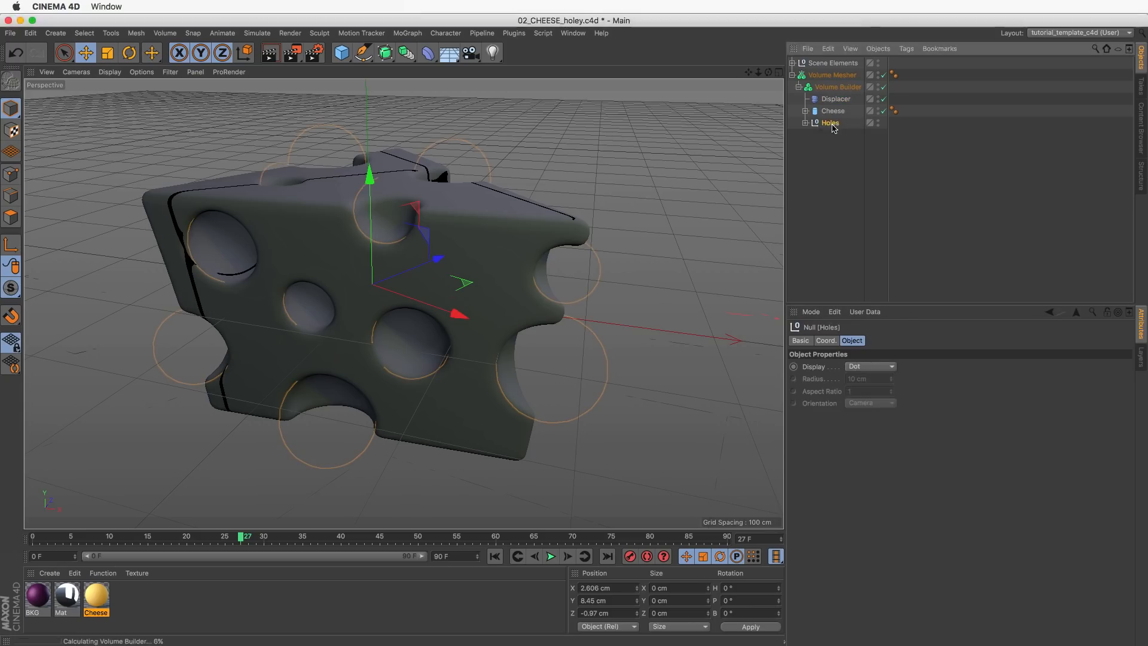
pyautogui.click(833, 87)
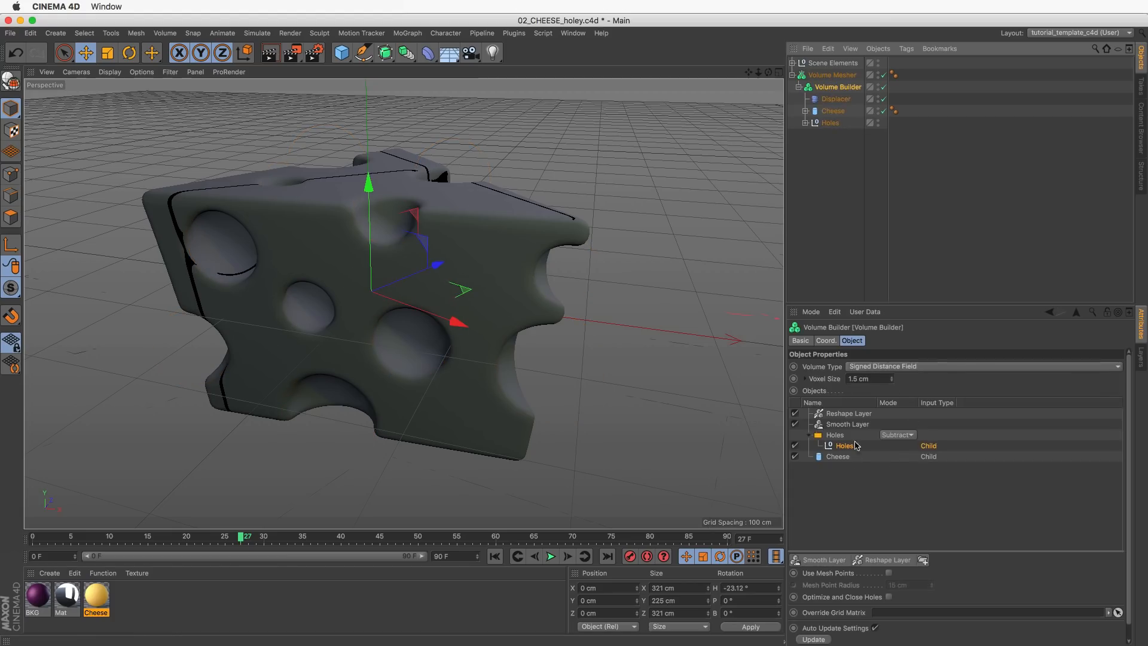
# Move the Displacer into the Holes null above the spheres and load a Noise shader for its shading.
pyautogui.moveTo(835, 99); pyautogui.dragTo(831, 125)
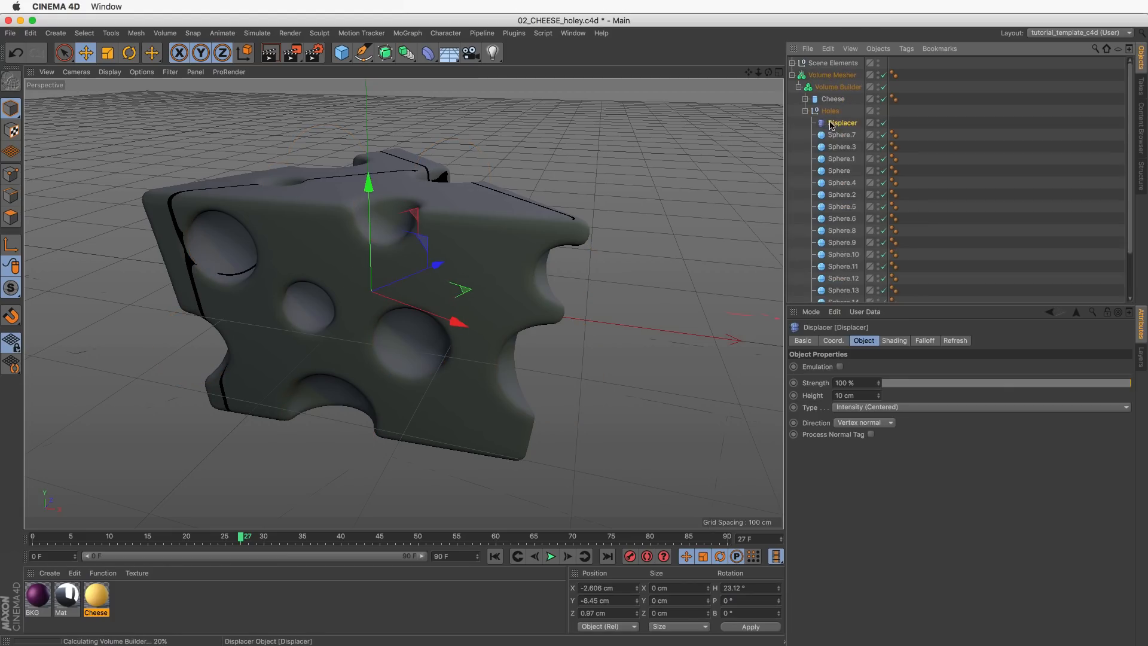
pyautogui.click(895, 340)
pyautogui.click(835, 378)
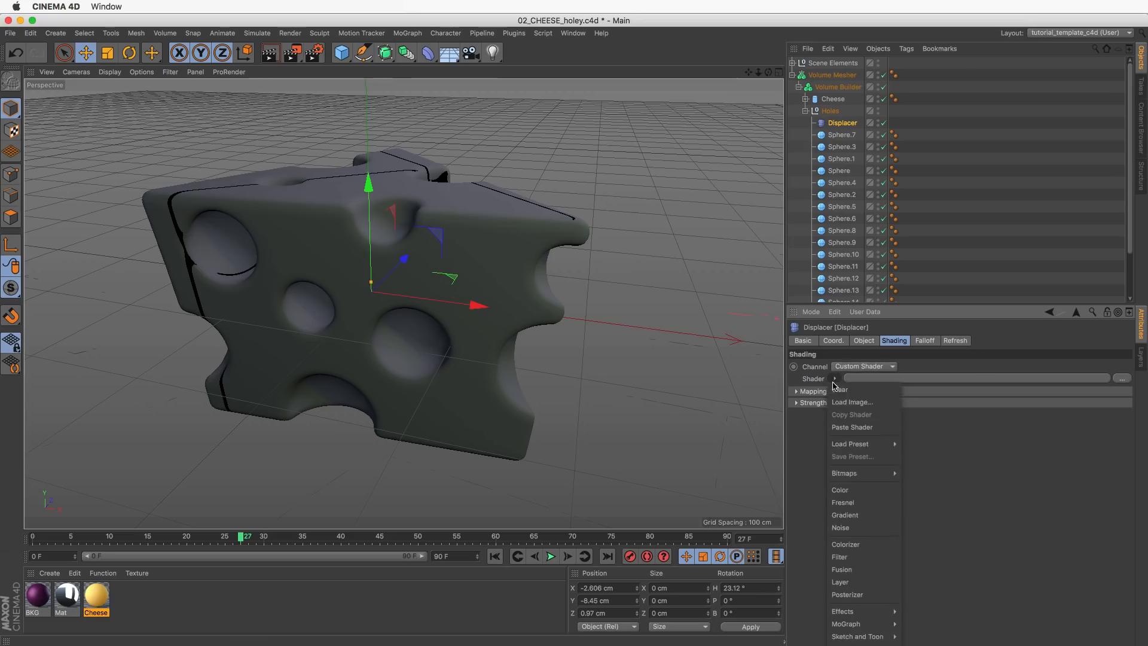
pyautogui.click(865, 528)
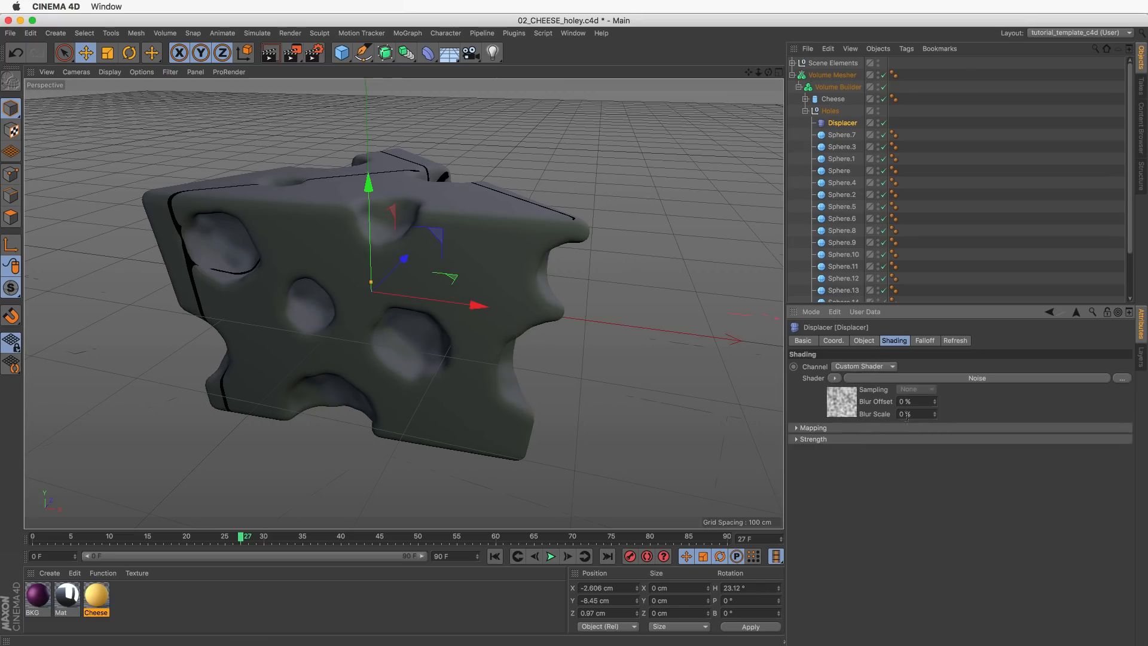
# Set the Global Scale of the Holes Displacer's Noise shader to 400 % and collapse the Holes group.
pyautogui.click(871, 379)
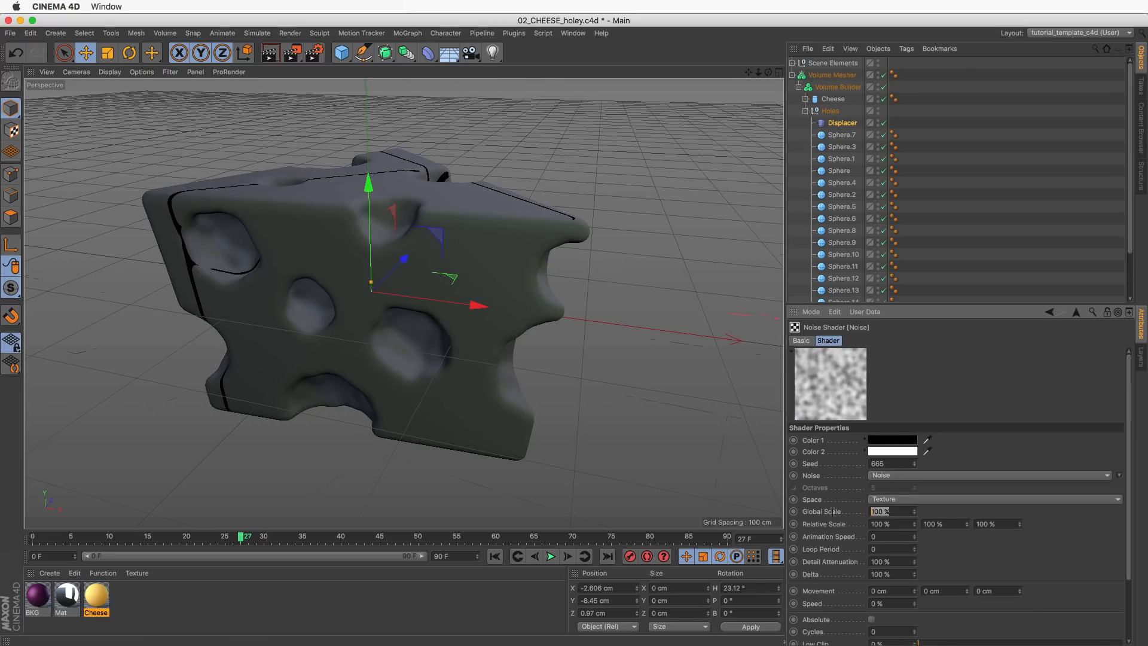
pyautogui.write('400')
pyautogui.press('Return')
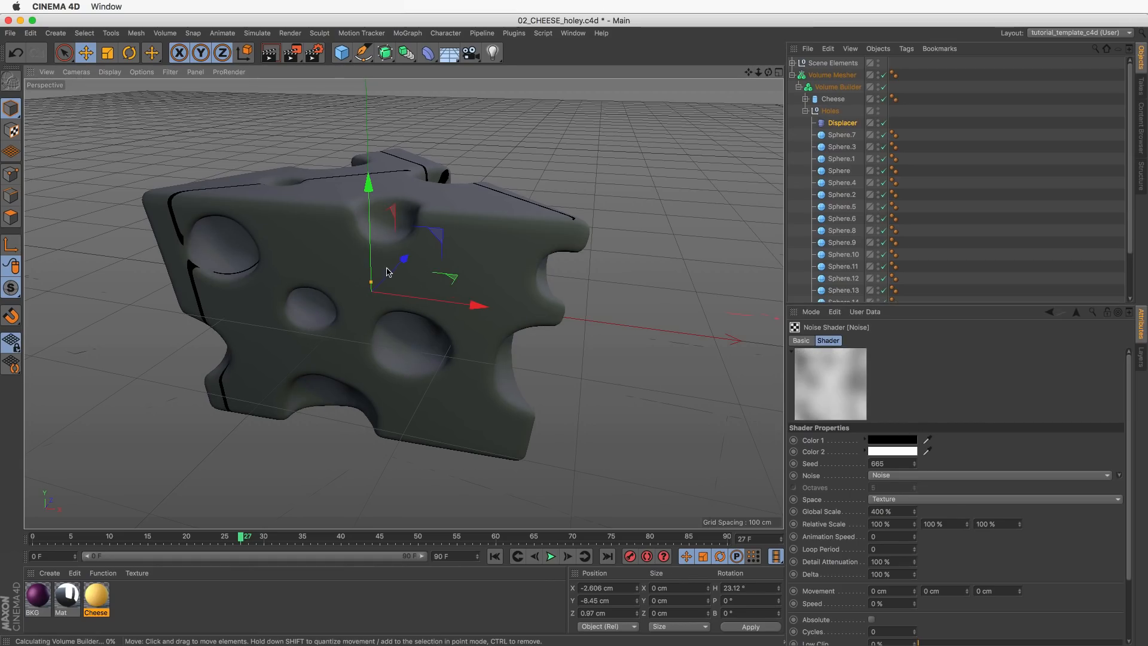
pyautogui.click(426, 331)
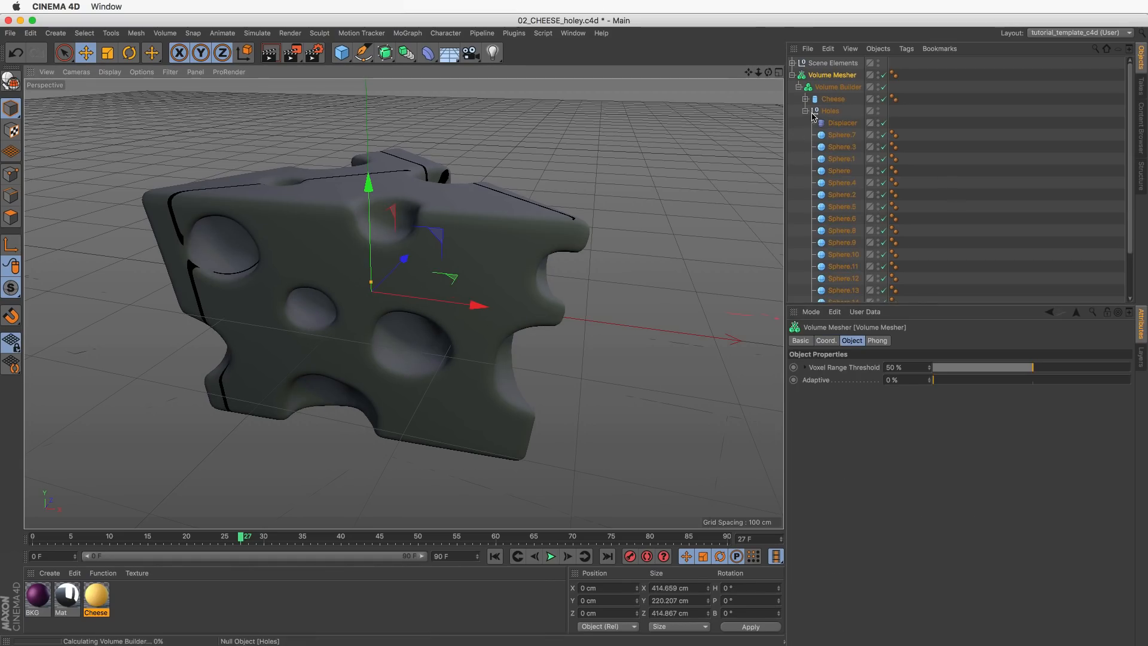
pyautogui.click(830, 110)
pyautogui.click(805, 110)
pyautogui.click(840, 129)
pyautogui.keyDown('alt'); pyautogui.moveTo(468, 341); pyautogui.dragTo(402, 342); pyautogui.keyUp('alt')
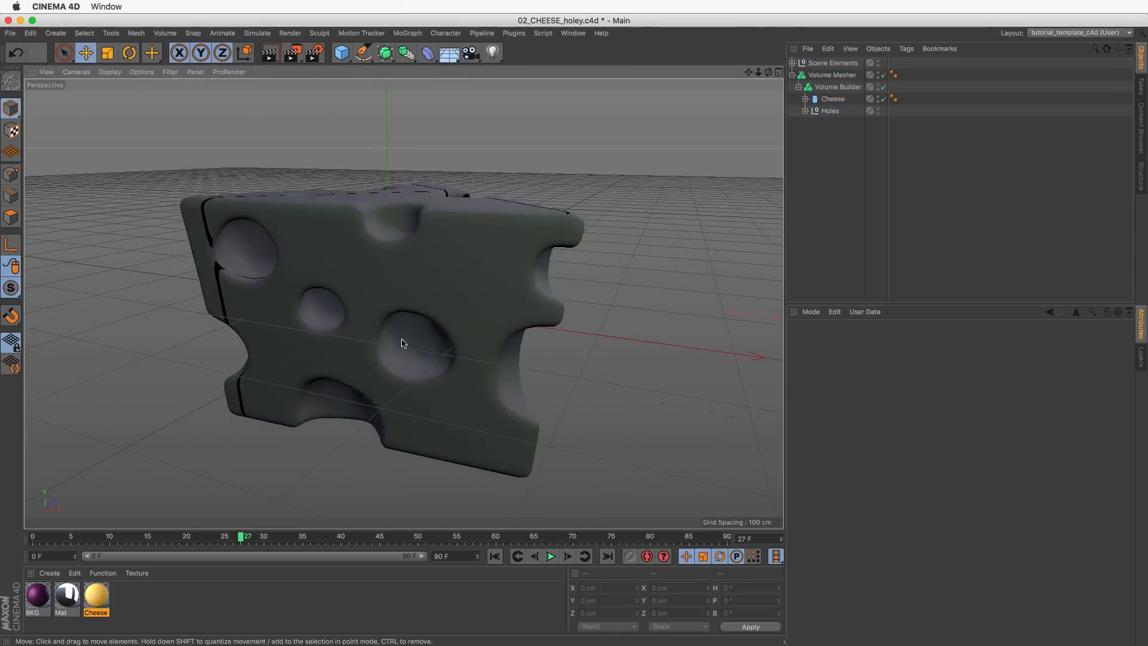
# Copy the Displacer from the Holes group into the Cheese object above Taper, collapse Holes and clear the selection.
pyautogui.click(806, 99)
pyautogui.click(805, 124)
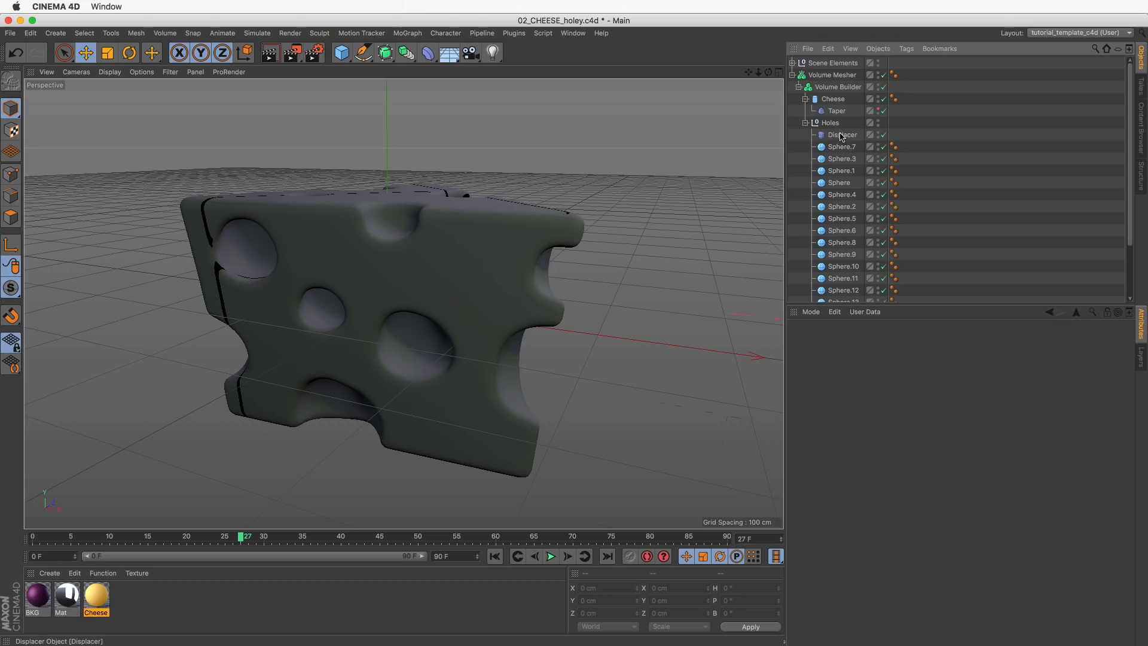
pyautogui.click(806, 124)
pyautogui.click(806, 125)
pyautogui.moveTo(842, 135); pyautogui.dragTo(840, 109)
pyautogui.click(805, 135)
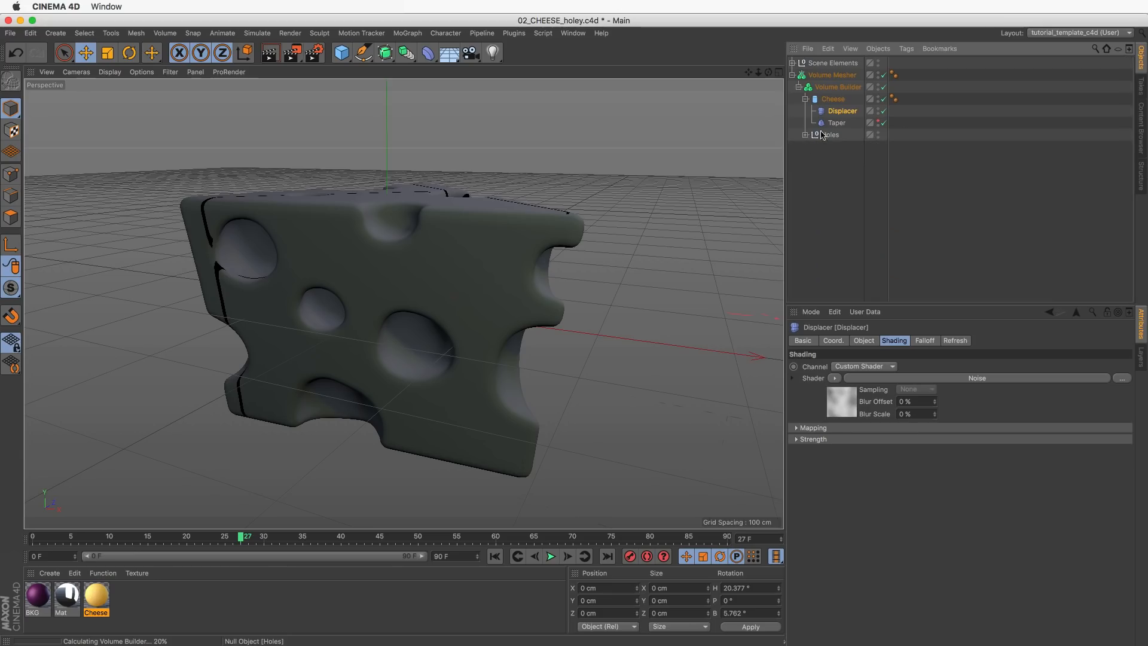
pyautogui.click(831, 100)
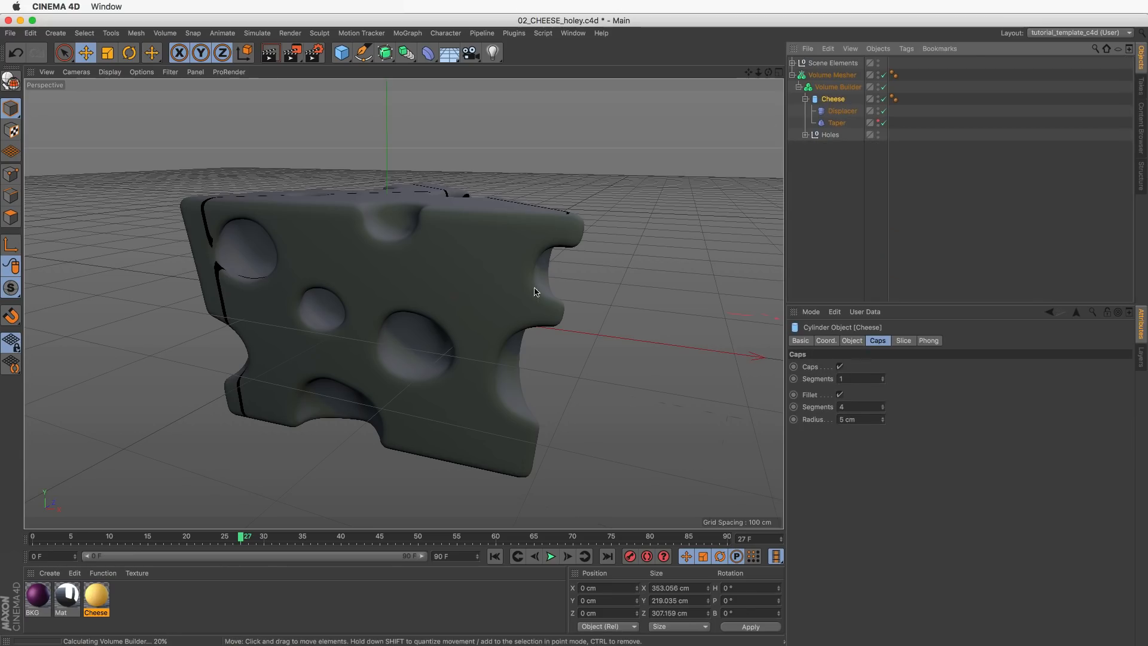
pyautogui.click(904, 213)
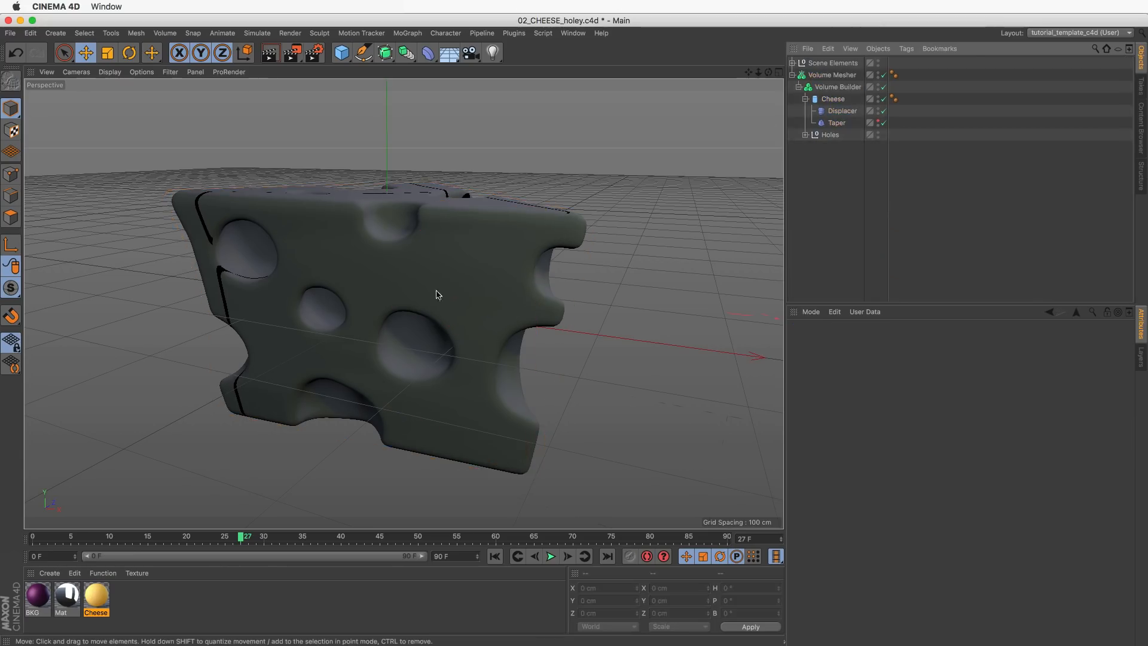
pyautogui.moveTo(435, 293)
pyautogui.keyDown('alt'); pyautogui.mouseDown()
pyautogui.moveTo(461, 279)
pyautogui.moveTo(423, 297)
pyautogui.mouseUp(); pyautogui.keyUp('alt')
# Set the Noise shader of the Cheese's Displacer to a Global Scale of 500 % and a Seed of 663.
pyautogui.click(846, 113)
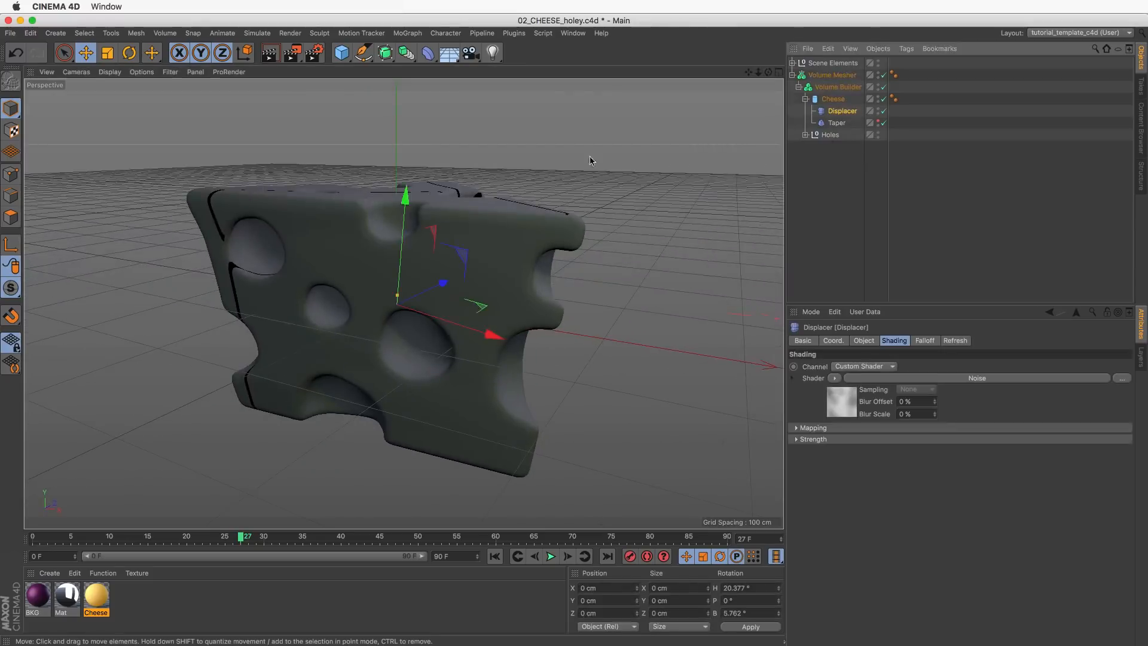
pyautogui.moveTo(489, 276)
pyautogui.keyDown('alt'); pyautogui.mouseDown()
pyautogui.moveTo(392, 299)
pyautogui.moveTo(581, 292)
pyautogui.mouseUp(); pyautogui.keyUp('alt')
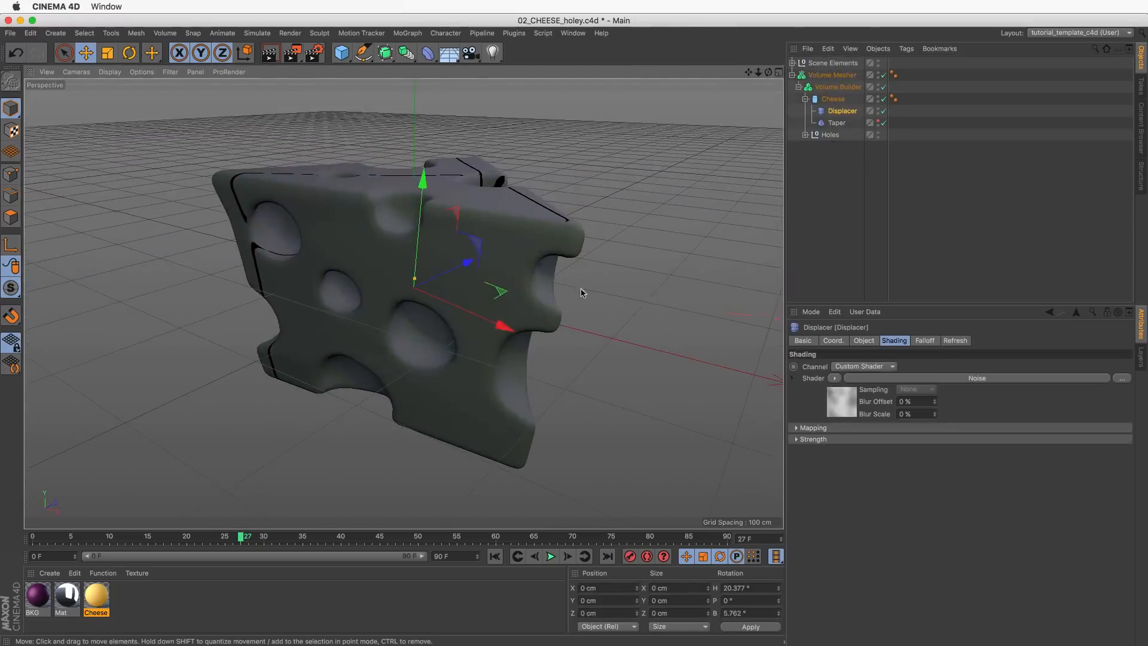
pyautogui.click(904, 379)
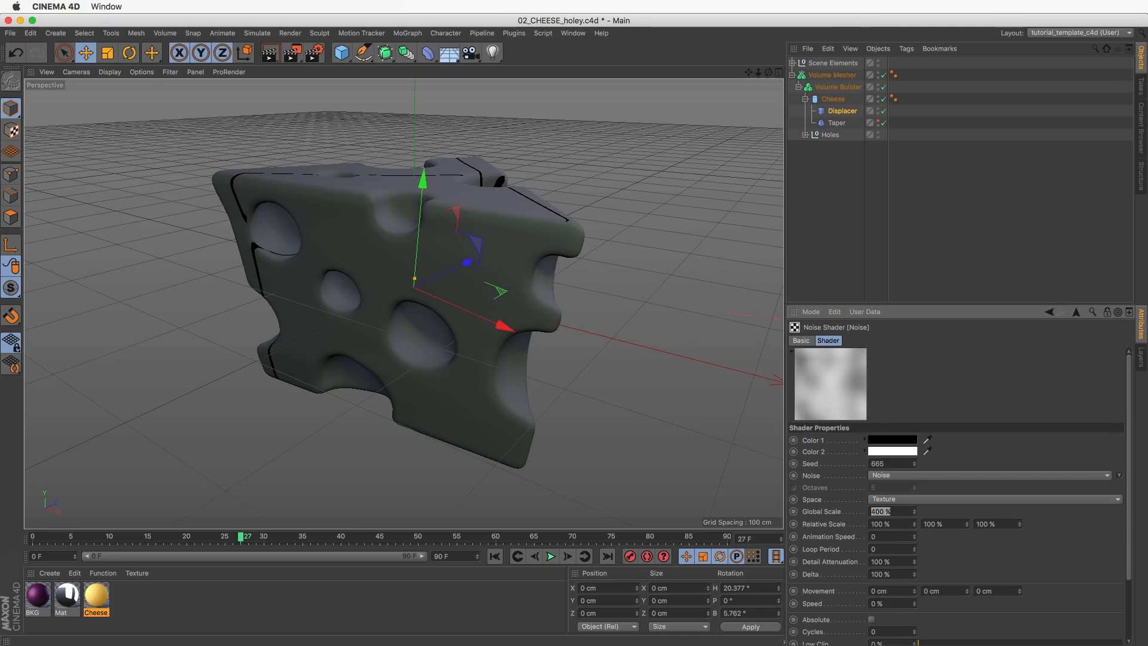
pyautogui.write('500')
pyautogui.press('Return')
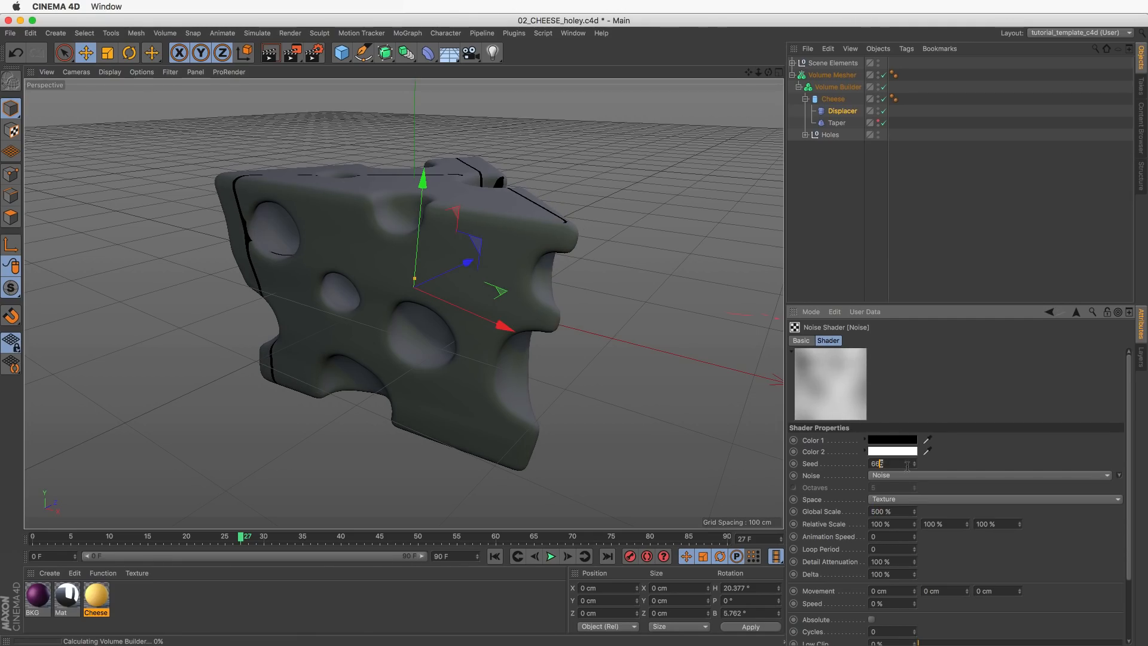
pyautogui.write('3')
pyautogui.press('Return')
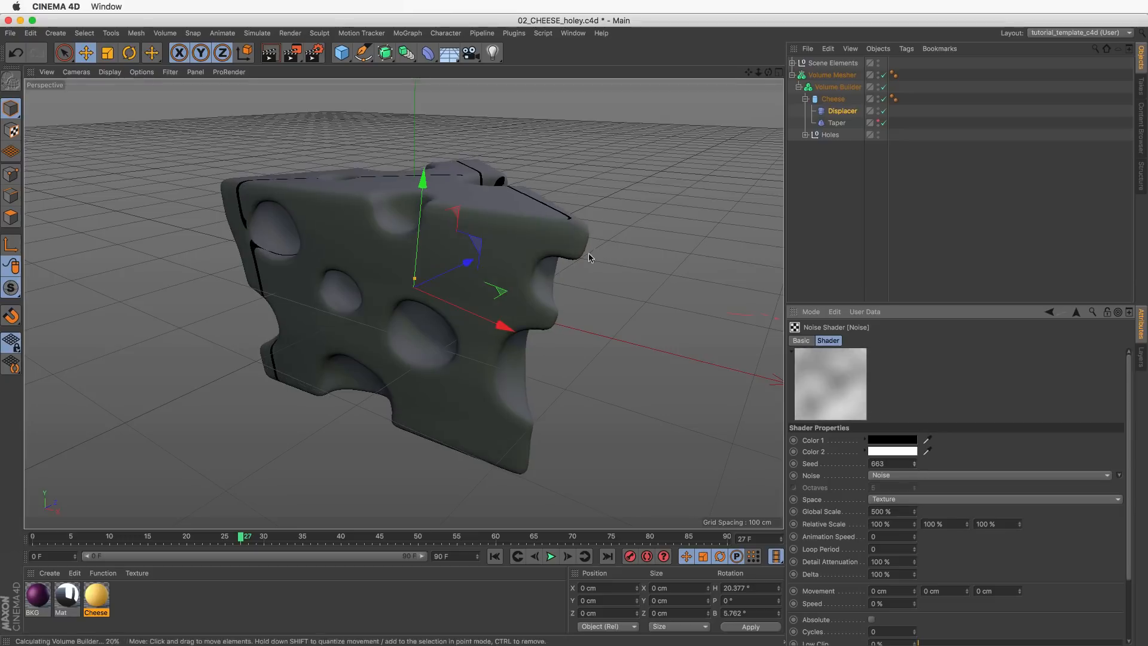
pyautogui.keyDown('alt'); pyautogui.moveTo(583, 247); pyautogui.dragTo(552, 280); pyautogui.keyUp('alt')
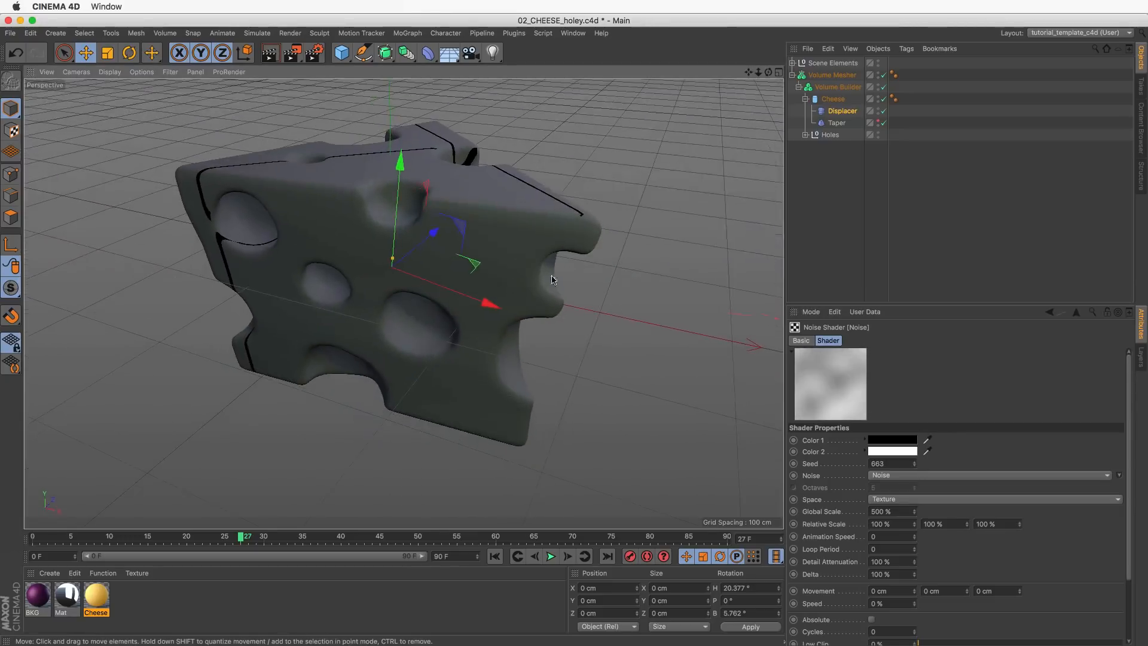
# Expand Holes and compare the cheese with both Displacers switched off and on again.
pyautogui.click(805, 135)
pyautogui.click(883, 146)
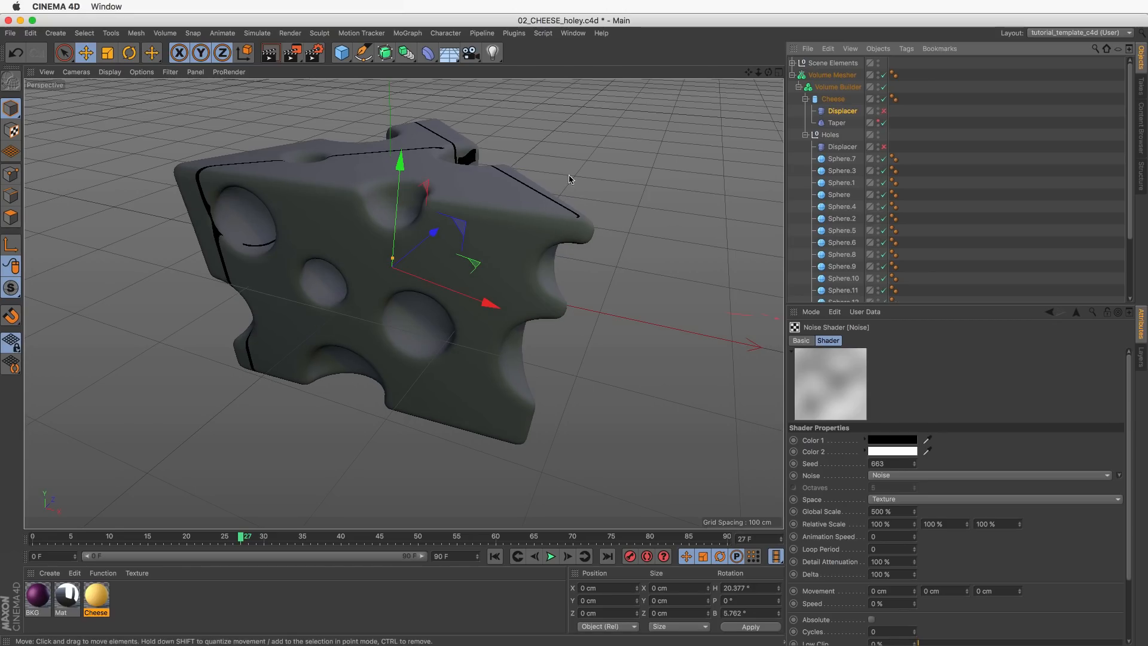
pyautogui.click(883, 111)
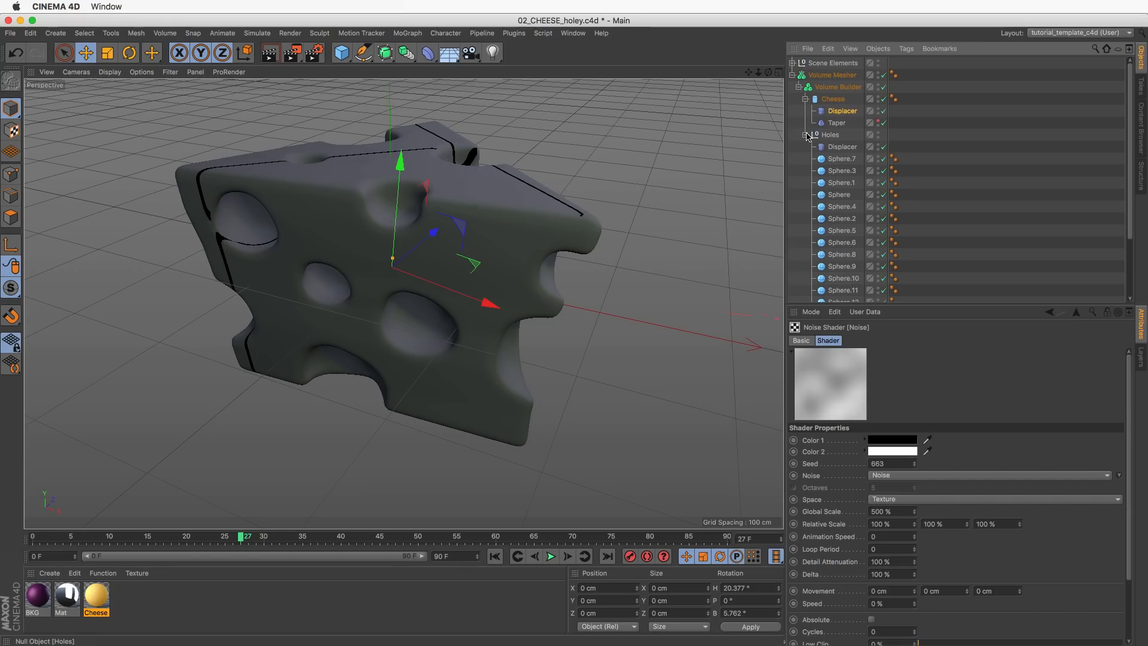
# Collapse the Volume Builder hierarchy, select the Volume Mesher and inspect the deformed wedge from several angles.
pyautogui.click(805, 99)
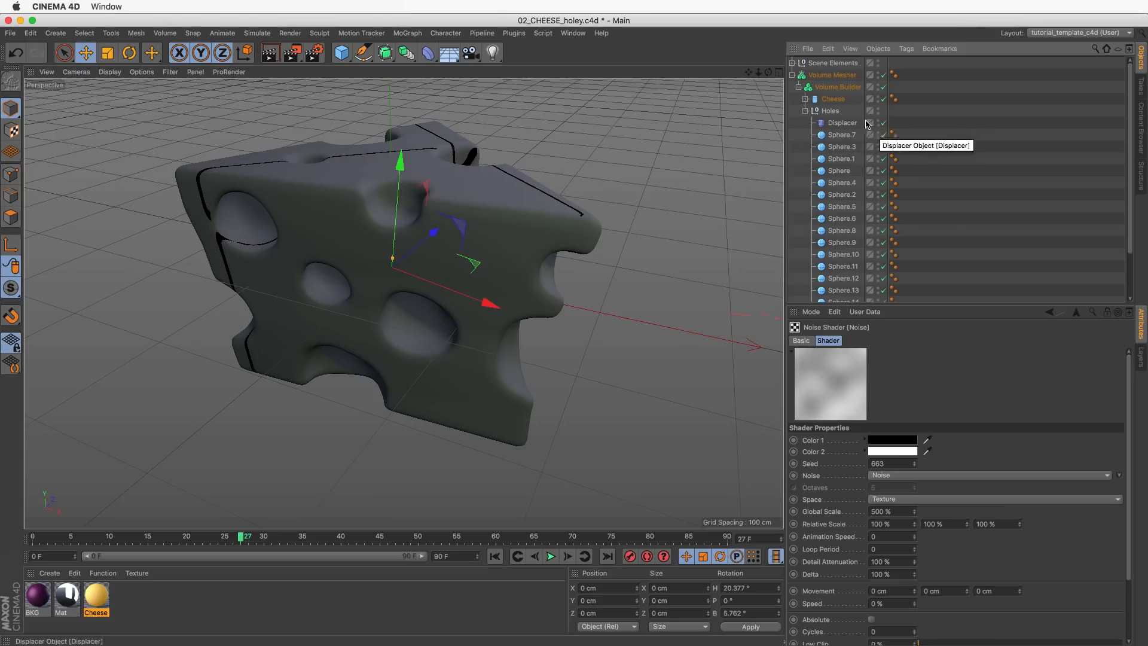
pyautogui.click(798, 86)
pyautogui.click(841, 77)
pyautogui.keyDown('alt'); pyautogui.moveTo(455, 258); pyautogui.dragTo(451, 226); pyautogui.keyUp('alt')
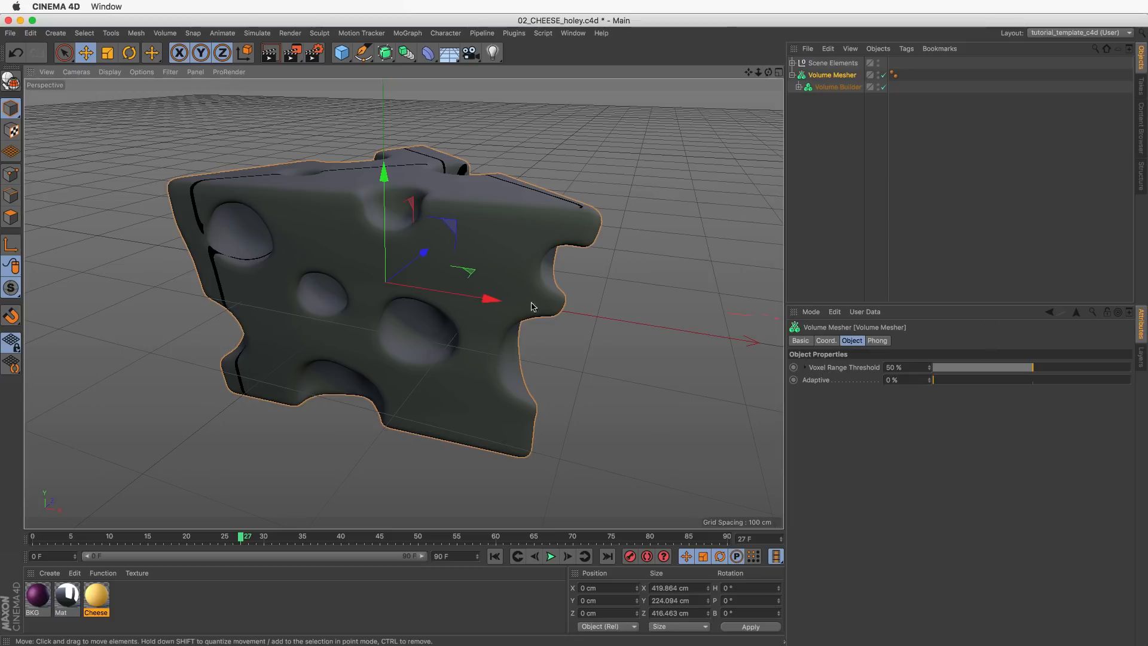
pyautogui.keyDown('alt'); pyautogui.moveTo(505, 287); pyautogui.dragTo(660, 356); pyautogui.keyUp('alt')
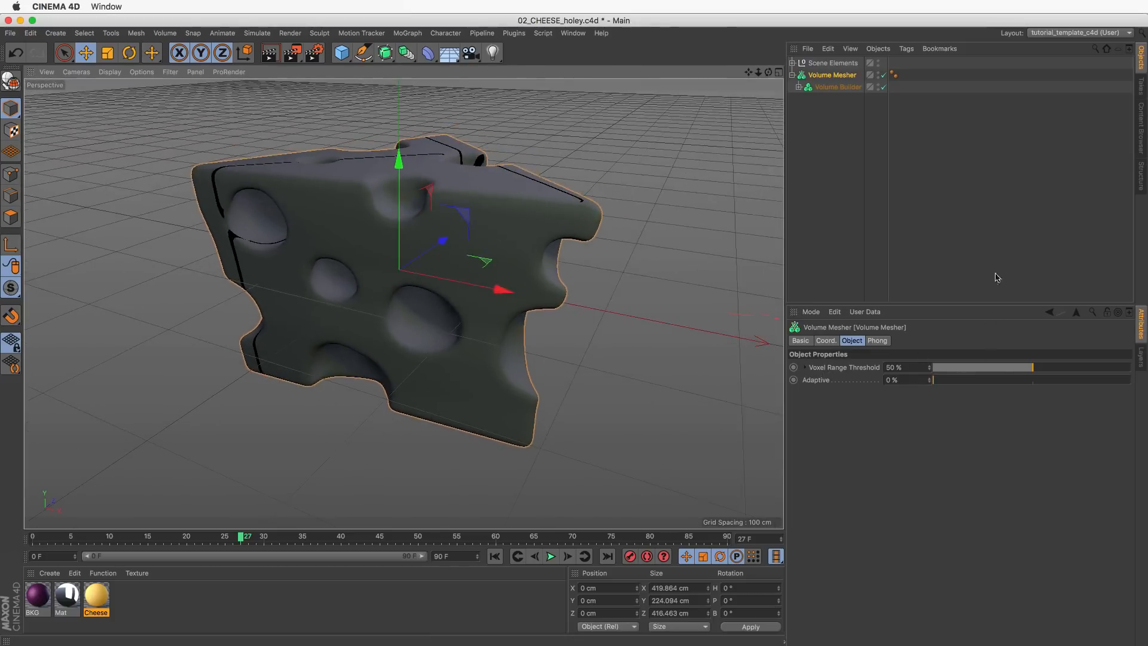
# Try Voxel Range Threshold values from 45 to 100 % on the Volume Mesher, inspect the surface and return it to 50 %.
pyautogui.moveTo(1014, 368)
pyautogui.mouseDown()
pyautogui.moveTo(1070, 368)
pyautogui.moveTo(911, 366)
pyautogui.moveTo(1117, 367)
pyautogui.moveTo(1059, 367)
pyautogui.mouseUp()
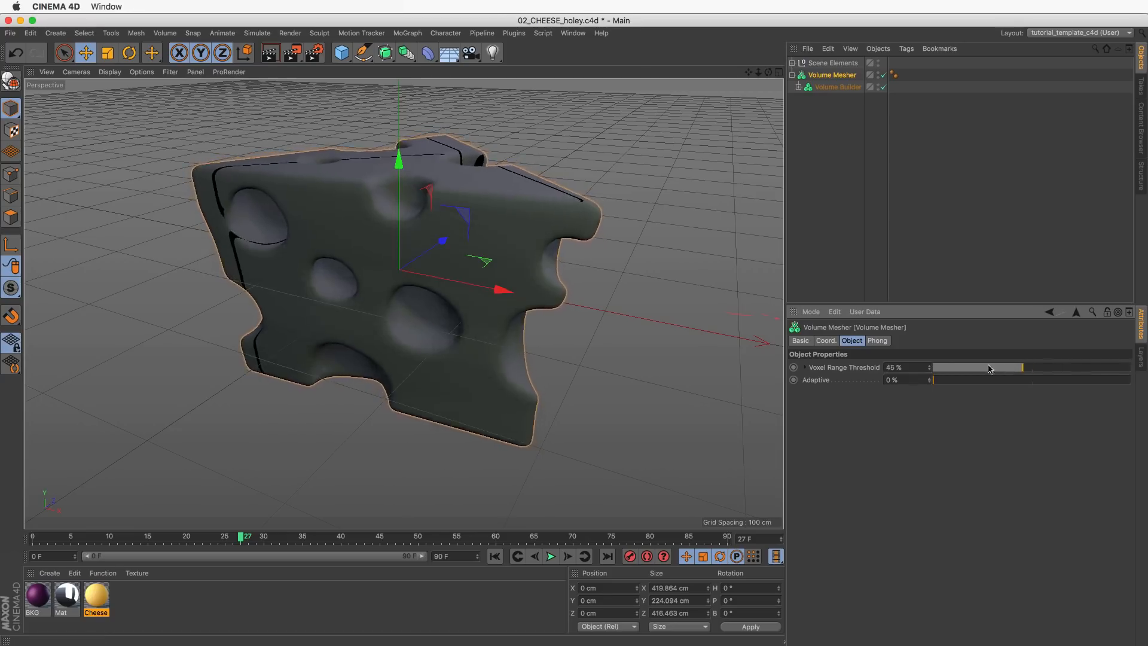
pyautogui.moveTo(988, 368); pyautogui.dragTo(1035, 371)
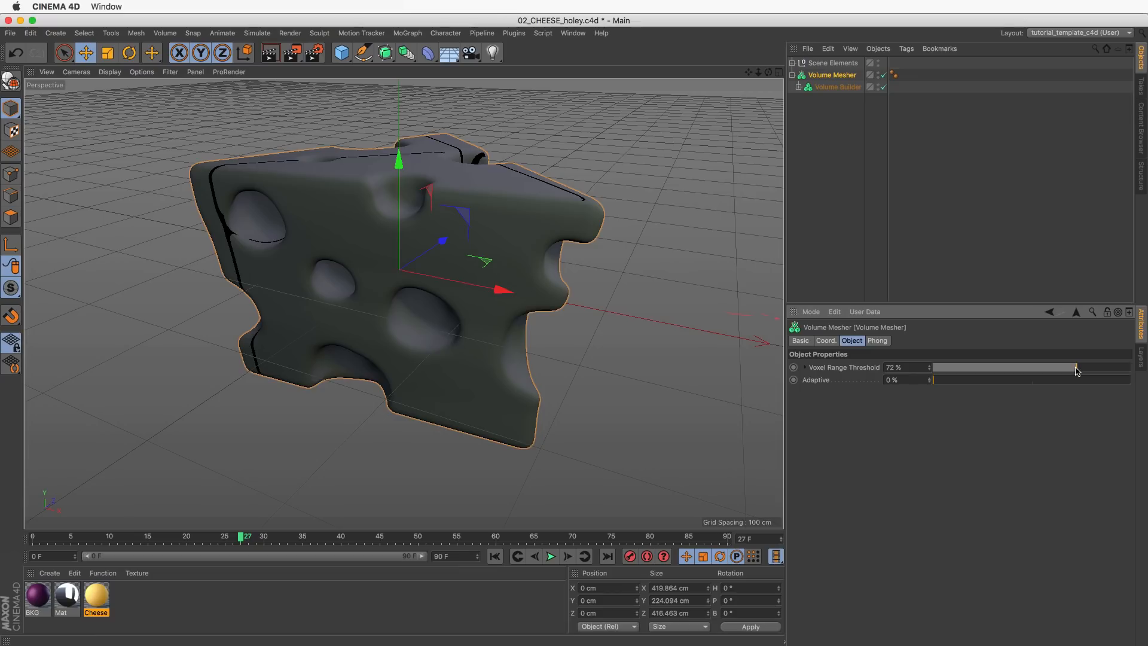
pyautogui.moveTo(1076, 370); pyautogui.dragTo(1146, 375)
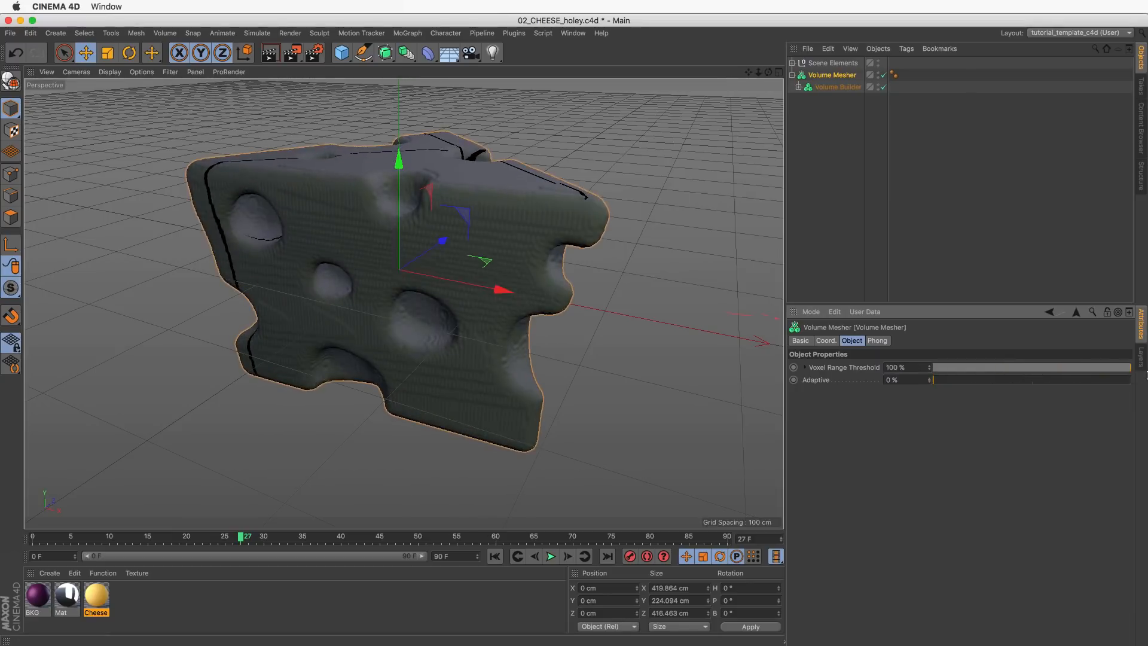
pyautogui.keyDown('alt'); pyautogui.moveTo(335, 309); pyautogui.dragTo(325, 345); pyautogui.keyUp('alt')
pyautogui.moveTo(1068, 371); pyautogui.dragTo(1036, 371)
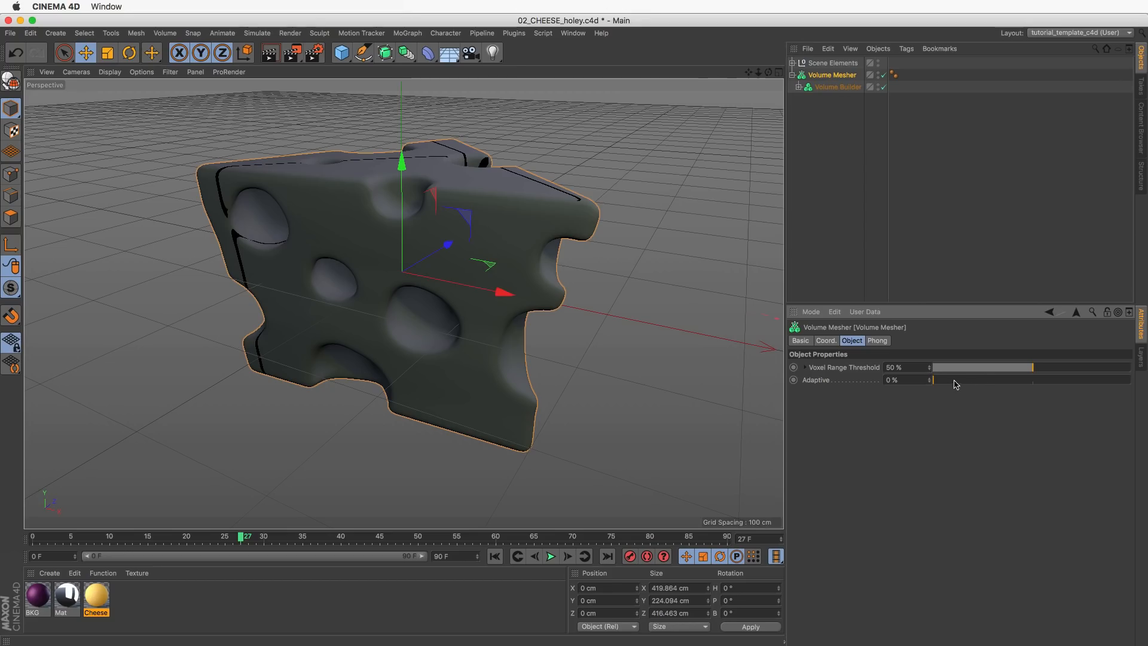
# Try Adaptive at 100 % on the Volume Mesher, inspect the mesh in Gouraud Shading (Lines) and reset Adaptive to 0 %.
pyautogui.moveTo(959, 384); pyautogui.dragTo(1141, 380)
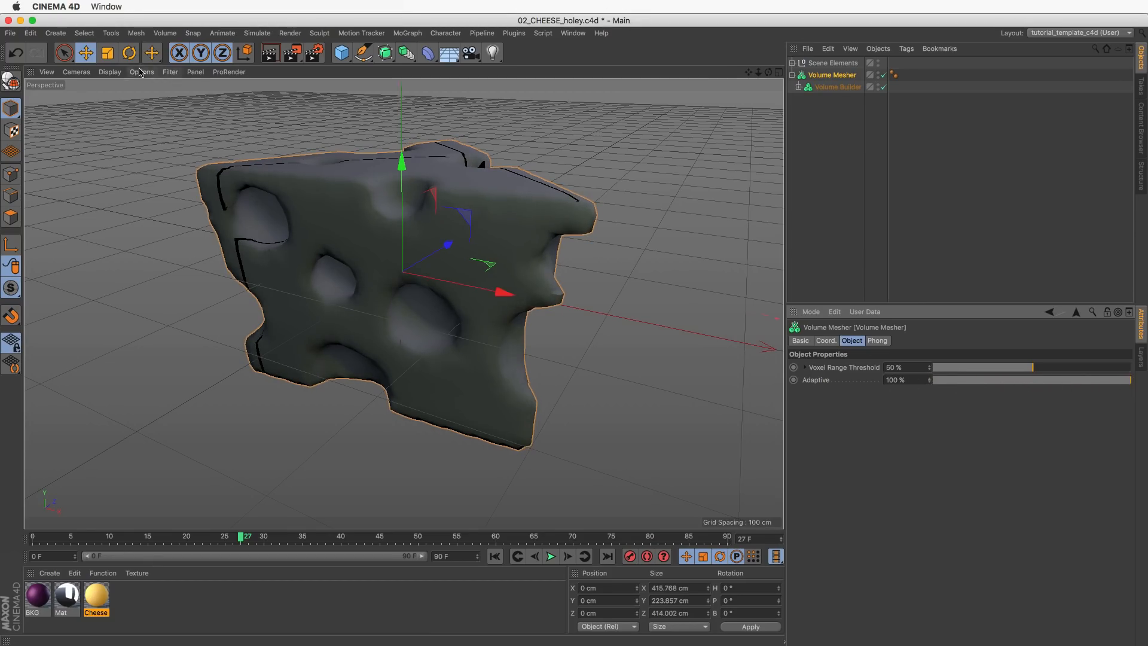
pyautogui.click(109, 72)
pyautogui.click(115, 102)
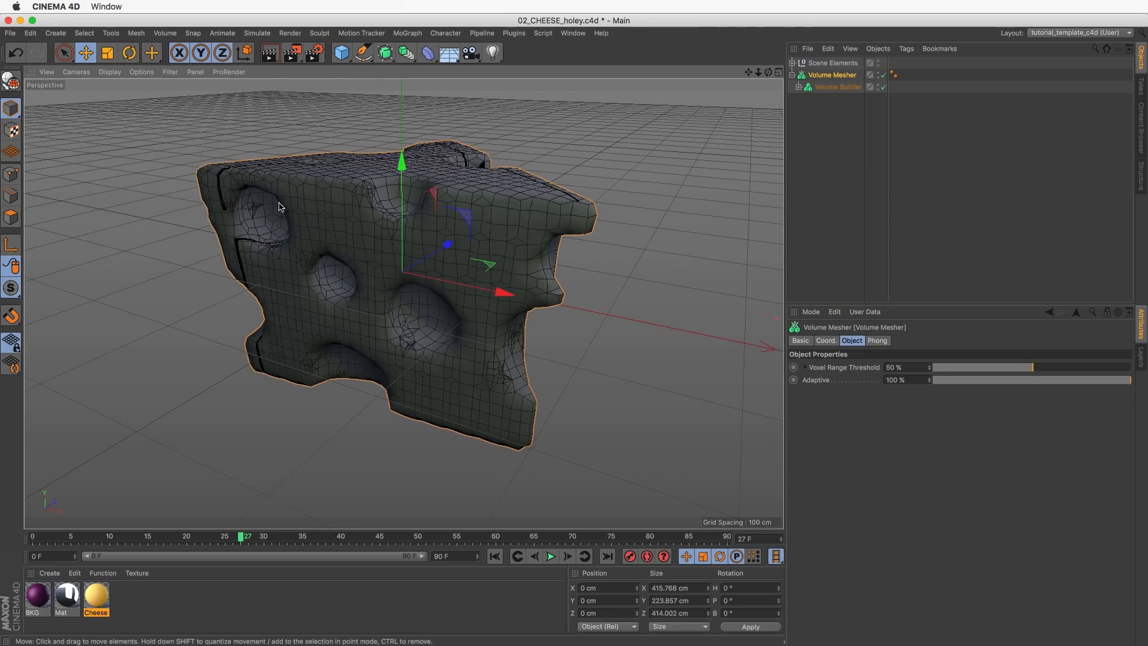
pyautogui.moveTo(326, 282)
pyautogui.keyDown('alt'); pyautogui.mouseDown()
pyautogui.moveTo(404, 257)
pyautogui.moveTo(265, 253)
pyautogui.moveTo(361, 300)
pyautogui.moveTo(269, 263)
pyautogui.moveTo(330, 287)
pyautogui.moveTo(297, 269)
pyautogui.mouseUp(); pyautogui.keyUp('alt')
pyautogui.moveTo(1084, 380); pyautogui.dragTo(850, 381)
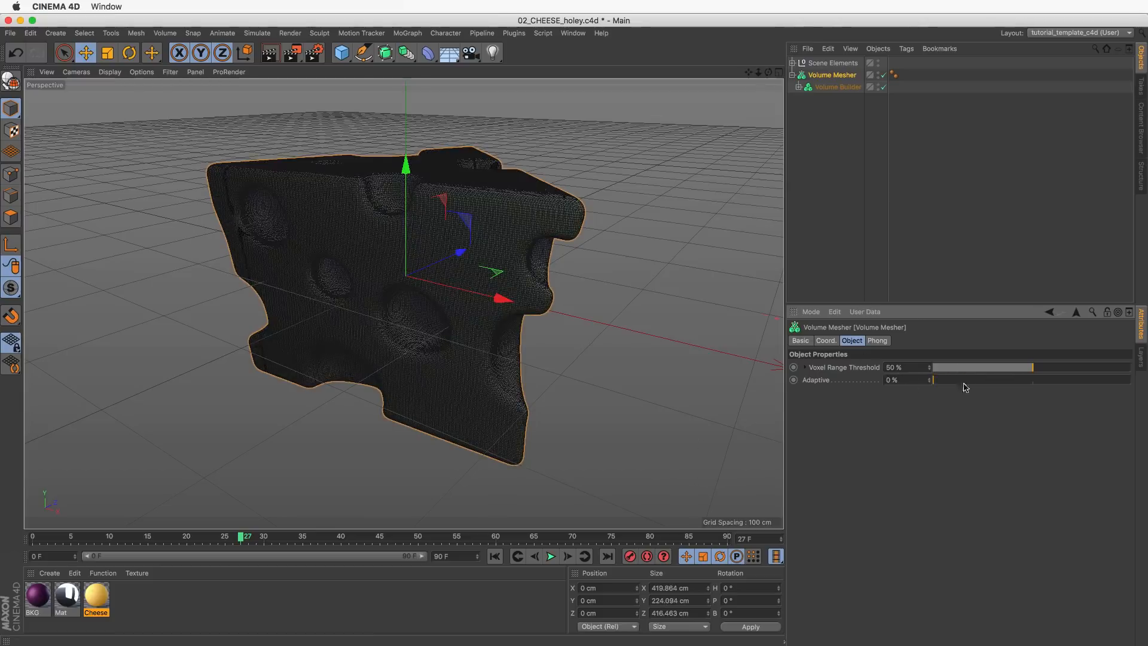
pyautogui.moveTo(960, 381); pyautogui.dragTo(727, 358)
# Return the viewport display to plain Gouraud Shading and clear the selection to view the smooth wedge.
pyautogui.moveTo(116, 88); pyautogui.dragTo(124, 89)
pyautogui.press('super+z')
pyautogui.click(110, 71)
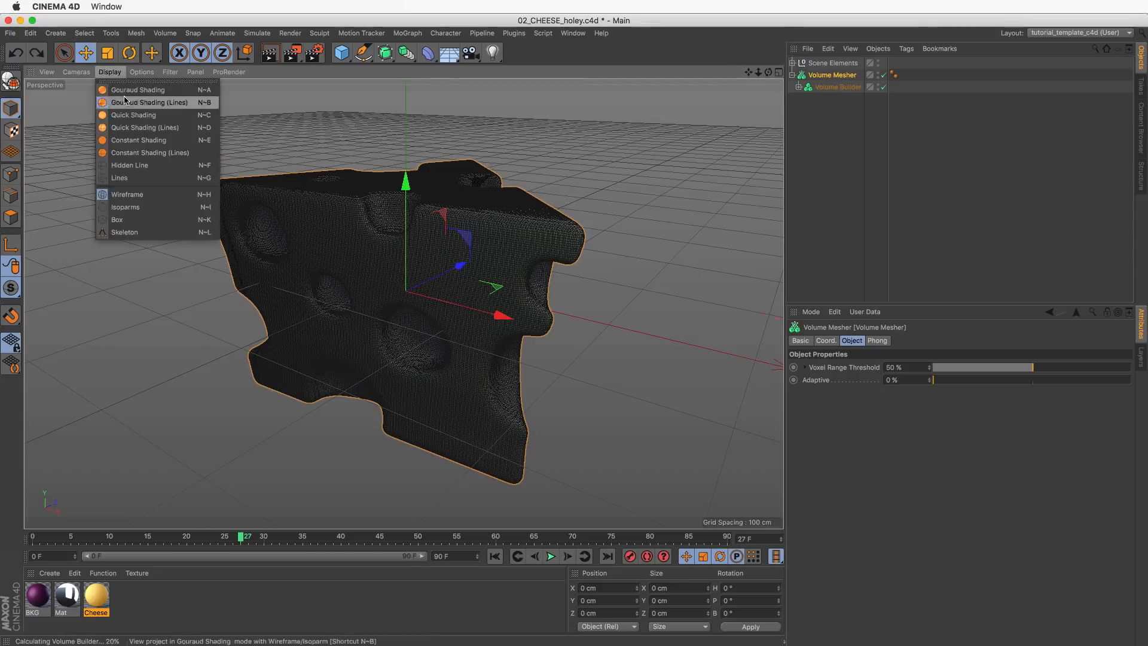
pyautogui.click(123, 90)
pyautogui.click(867, 217)
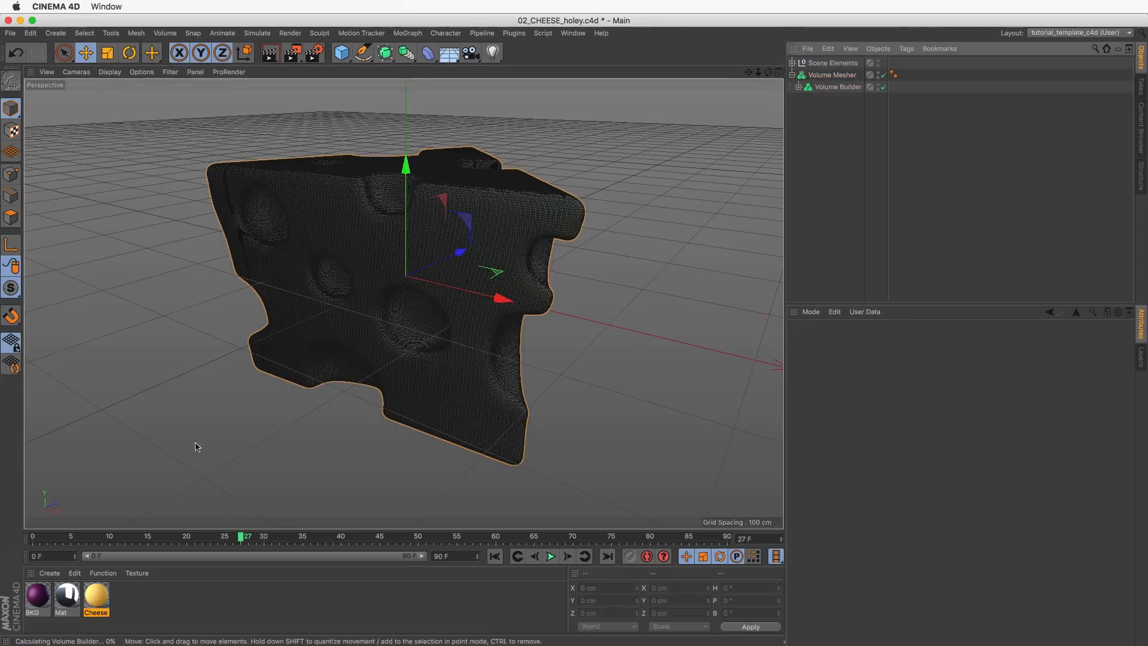
pyautogui.keyDown('alt'); pyautogui.moveTo(418, 249); pyautogui.dragTo(468, 269); pyautogui.keyUp('alt')
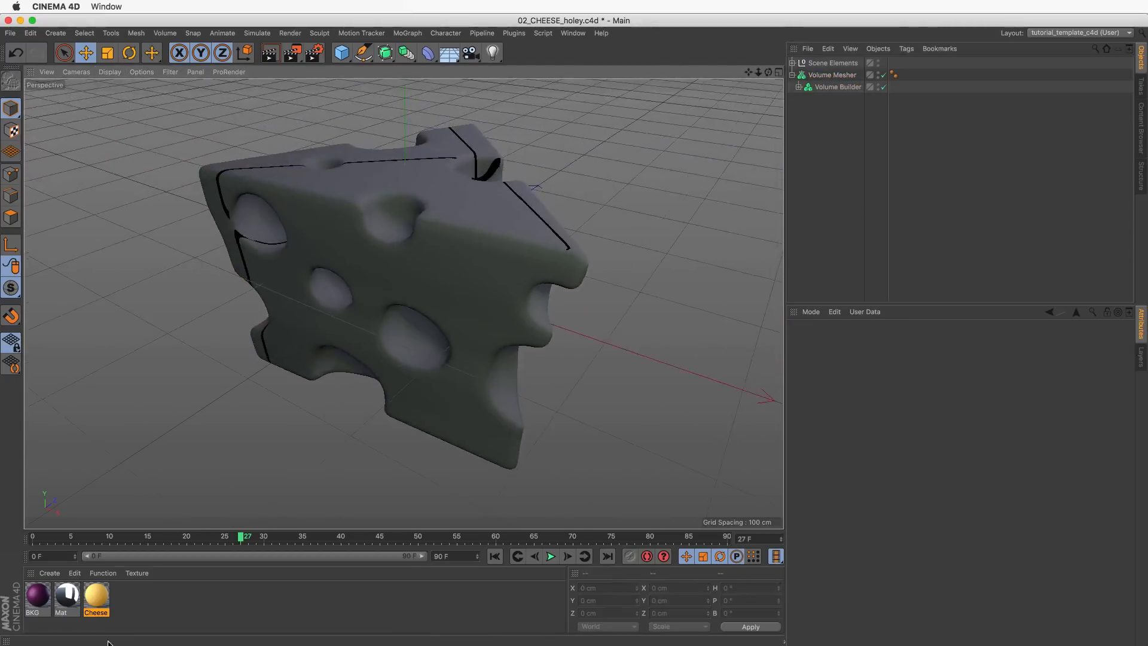
# Apply the Cheese material to the Volume Mesher.
pyautogui.click(817, 77)
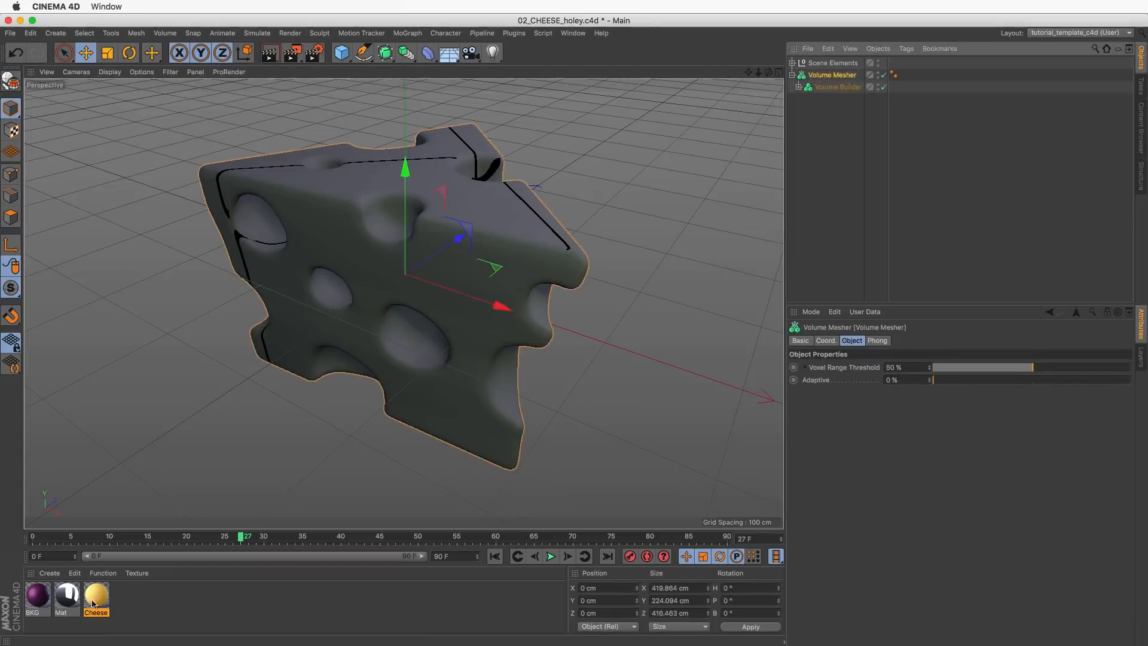
pyautogui.keyDown('alt'); pyautogui.moveTo(425, 290); pyautogui.dragTo(479, 327); pyautogui.keyUp('alt')
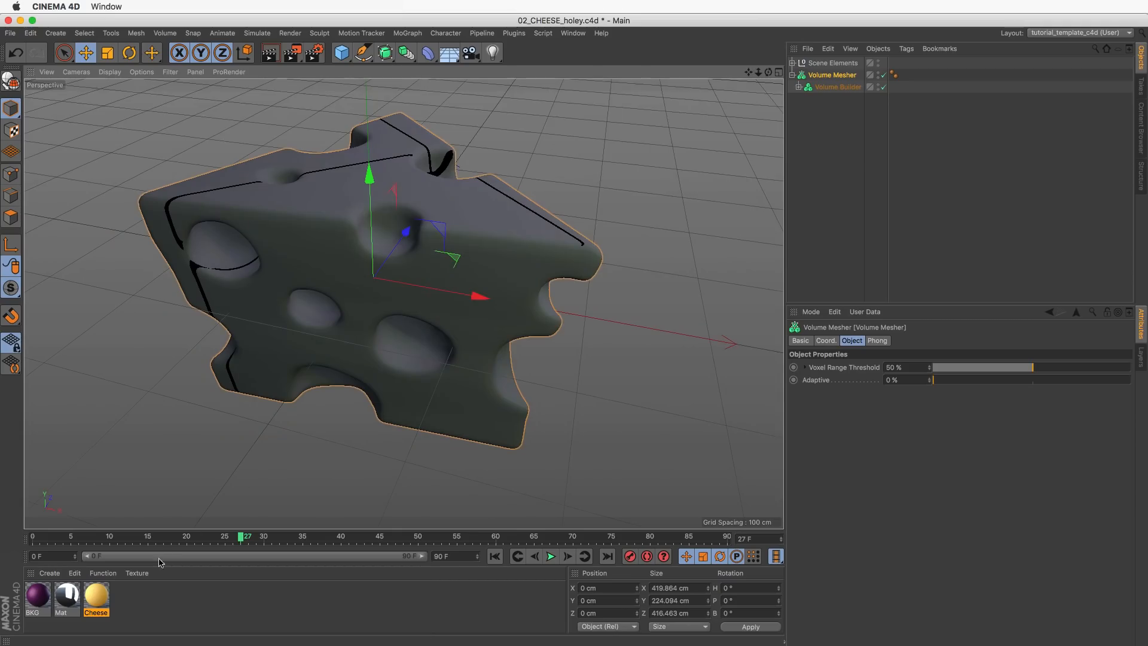
pyautogui.moveTo(87, 609); pyautogui.dragTo(742, 377)
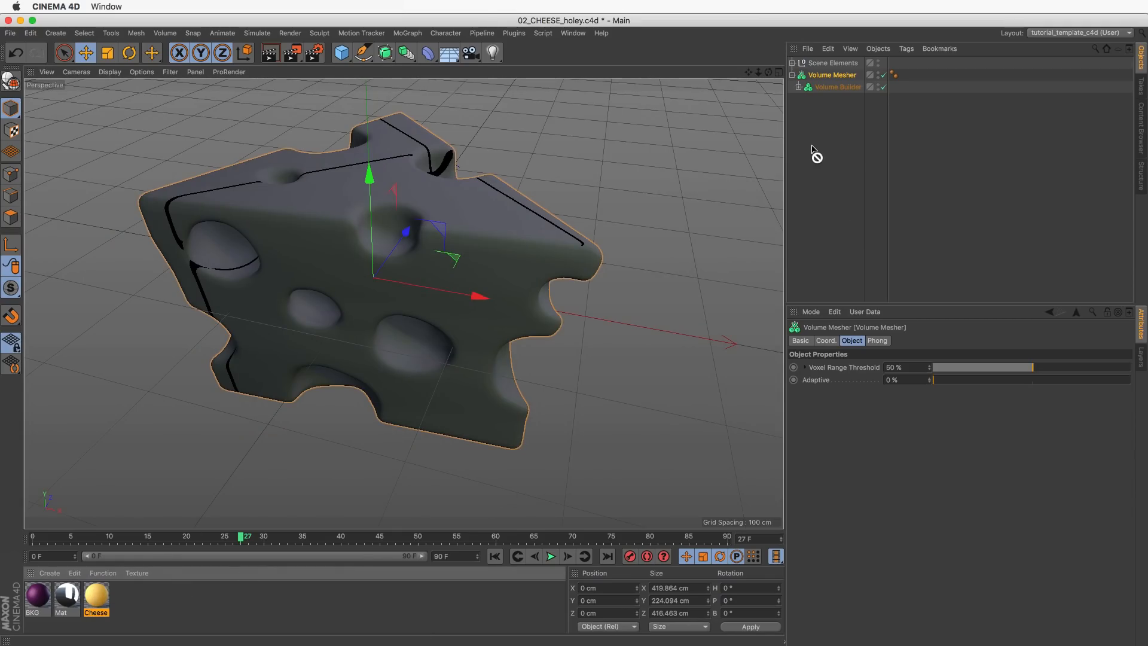
pyautogui.moveTo(831, 77); pyautogui.dragTo(829, 73)
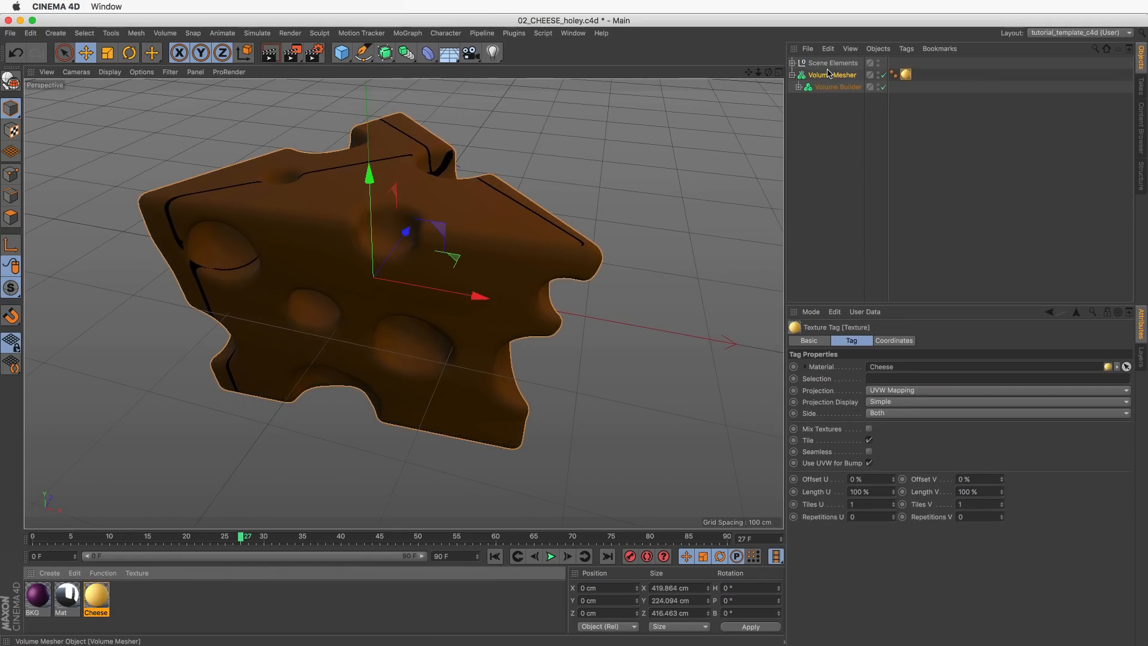
pyautogui.keyDown('alt'); pyautogui.moveTo(443, 239); pyautogui.dragTo(406, 209); pyautogui.keyUp('alt')
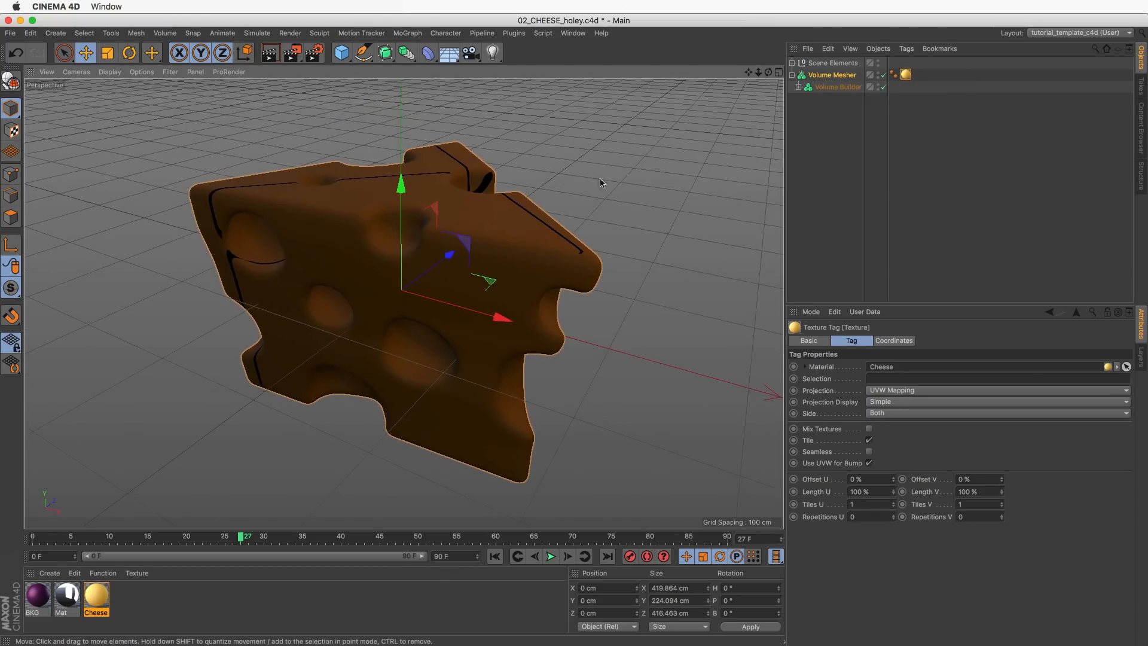
# Convert the Volume Mesher's current state into a separate polygon object, keeping the original generator.
pyautogui.click(852, 76)
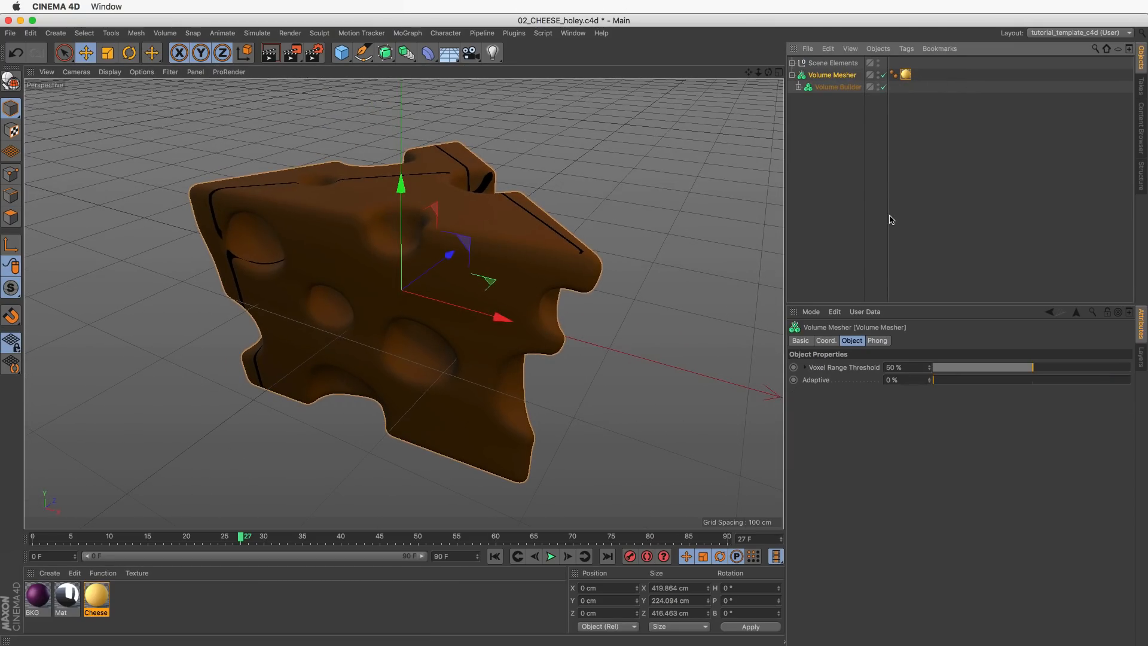
pyautogui.rightClick(822, 76)
pyautogui.click(925, 394)
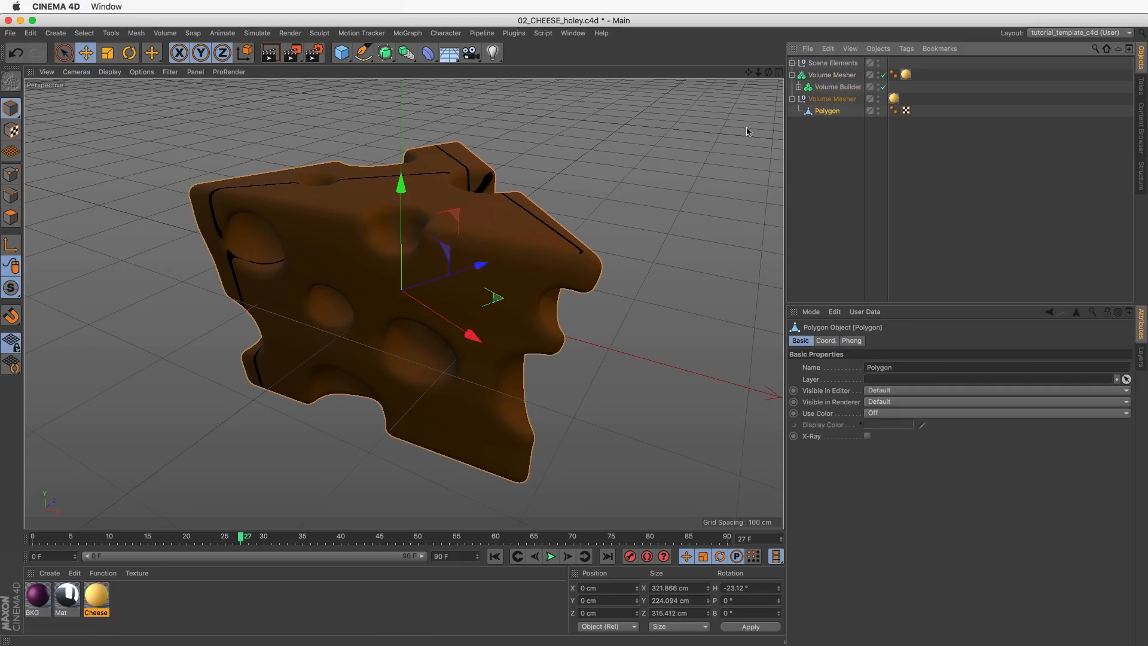
# Try moving the polygon copy about 431 cm away from the original wedge, undo the move and reselect the copy.
pyautogui.scroll(-5, 508, 287)
pyautogui.moveTo(514, 308); pyautogui.dragTo(271, 230)
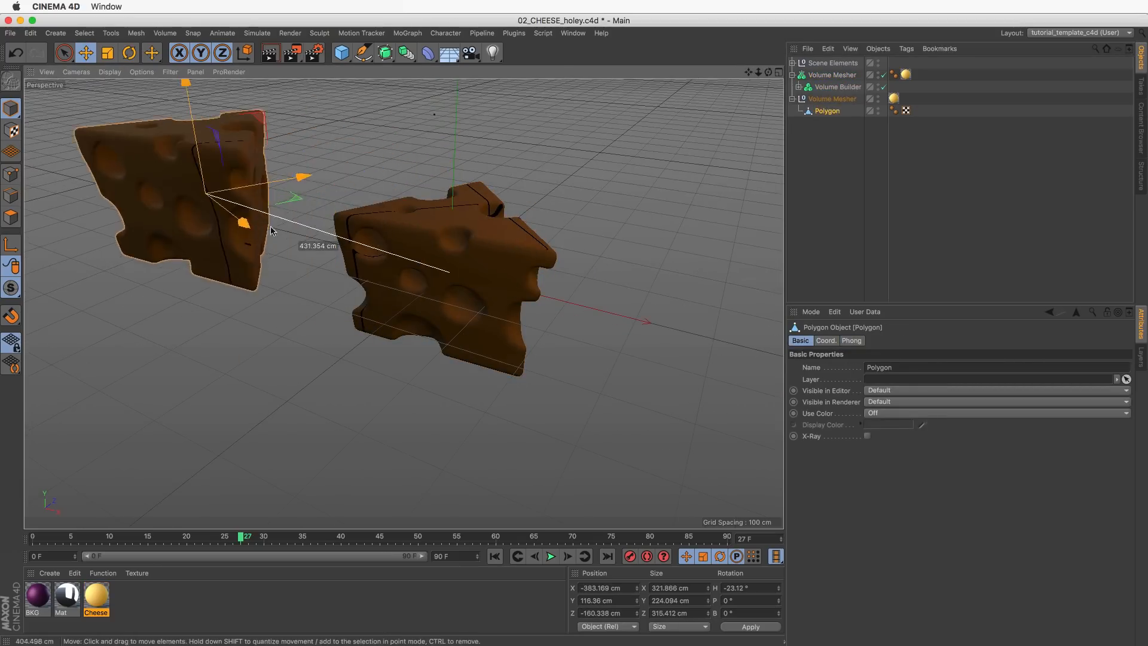
pyautogui.press('r')
pyautogui.press('super+z')
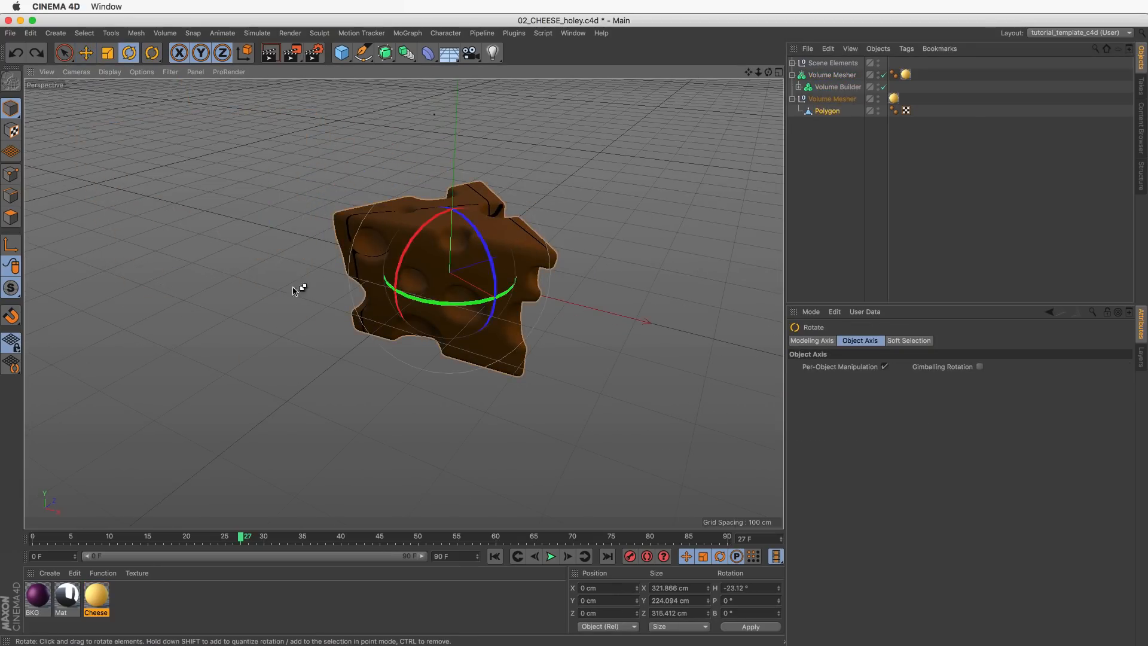
pyautogui.press('e')
pyautogui.click(817, 111)
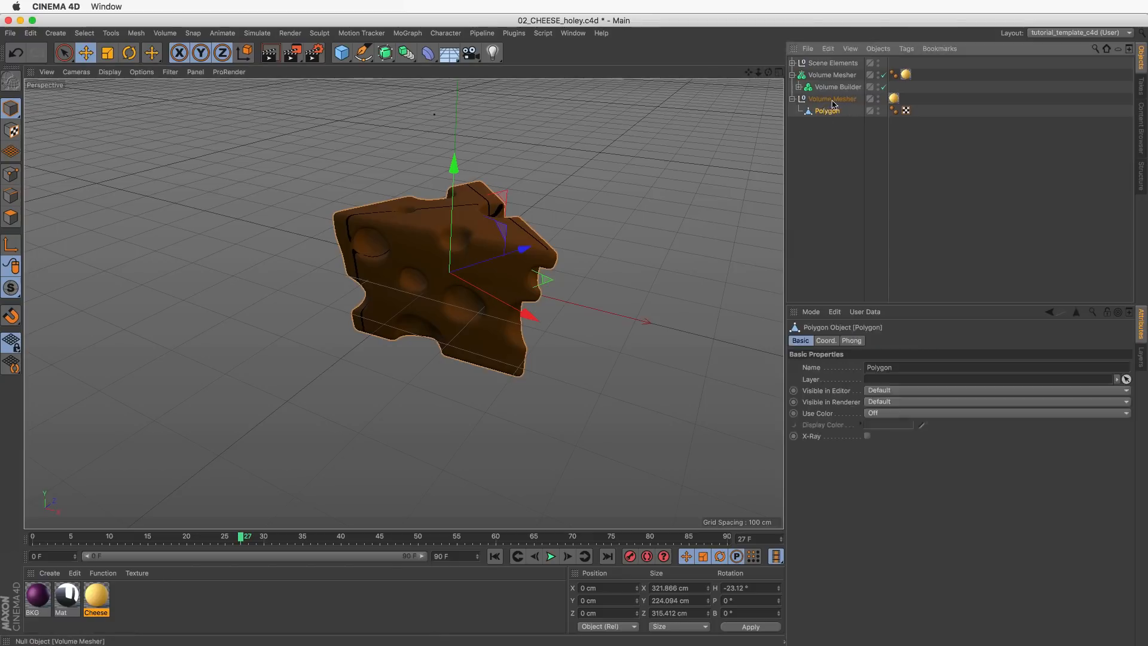
# Delete the converted Volume Mesher group that contains the Polygon object.
pyautogui.click(830, 100)
pyautogui.press('Delete')
pyautogui.scroll(6, 514, 257)
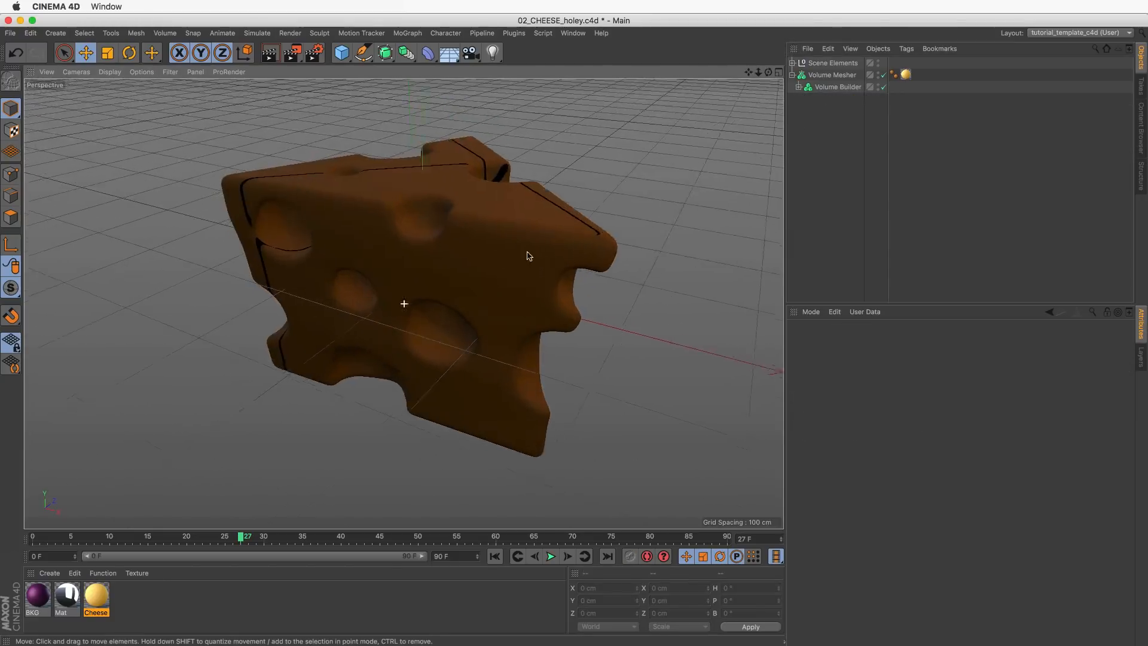
# Add a Smoothing deformer as a child of the cheese's Volume Mesher and set its stiffness to 19 %.
pyautogui.click(427, 53)
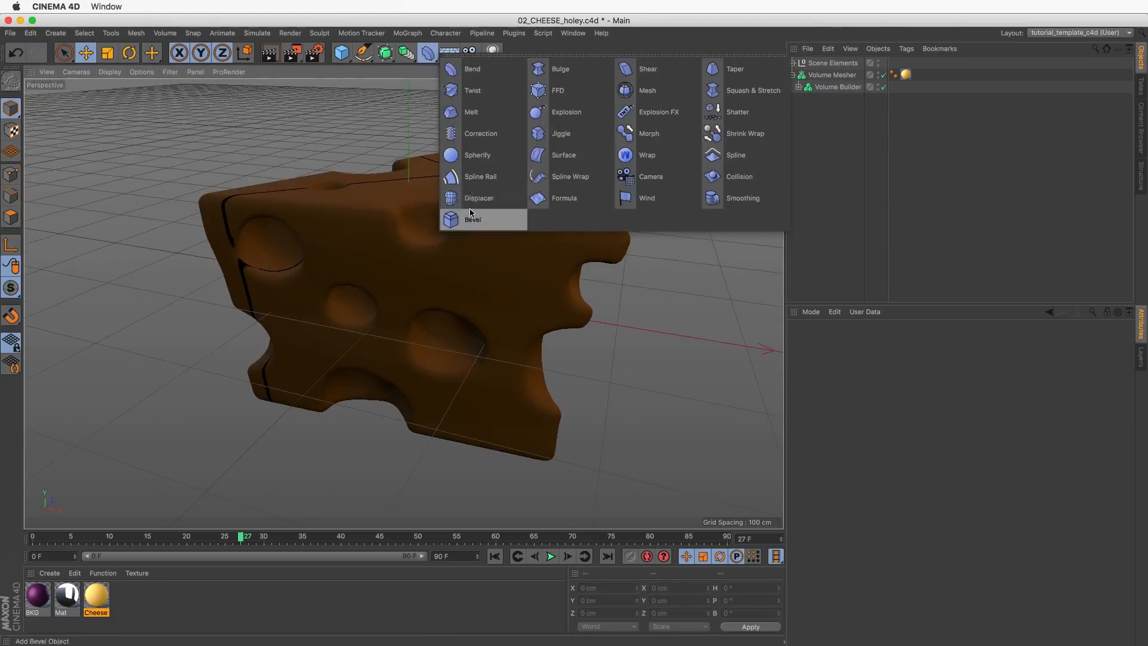
pyautogui.click(741, 198)
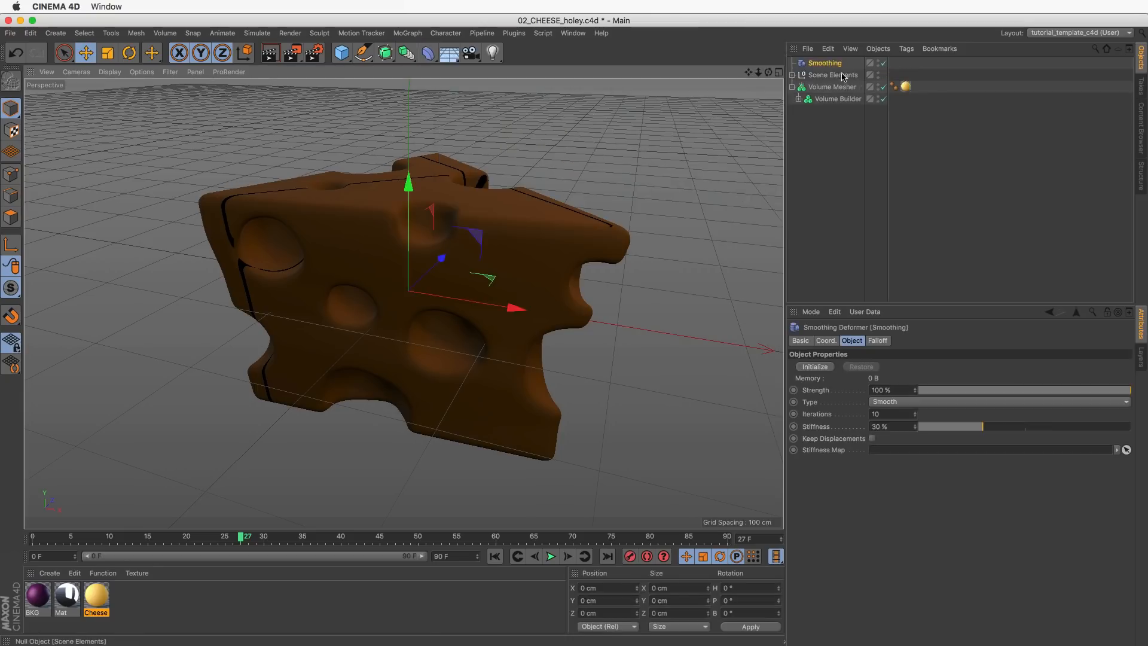
pyautogui.moveTo(825, 63); pyautogui.dragTo(843, 91)
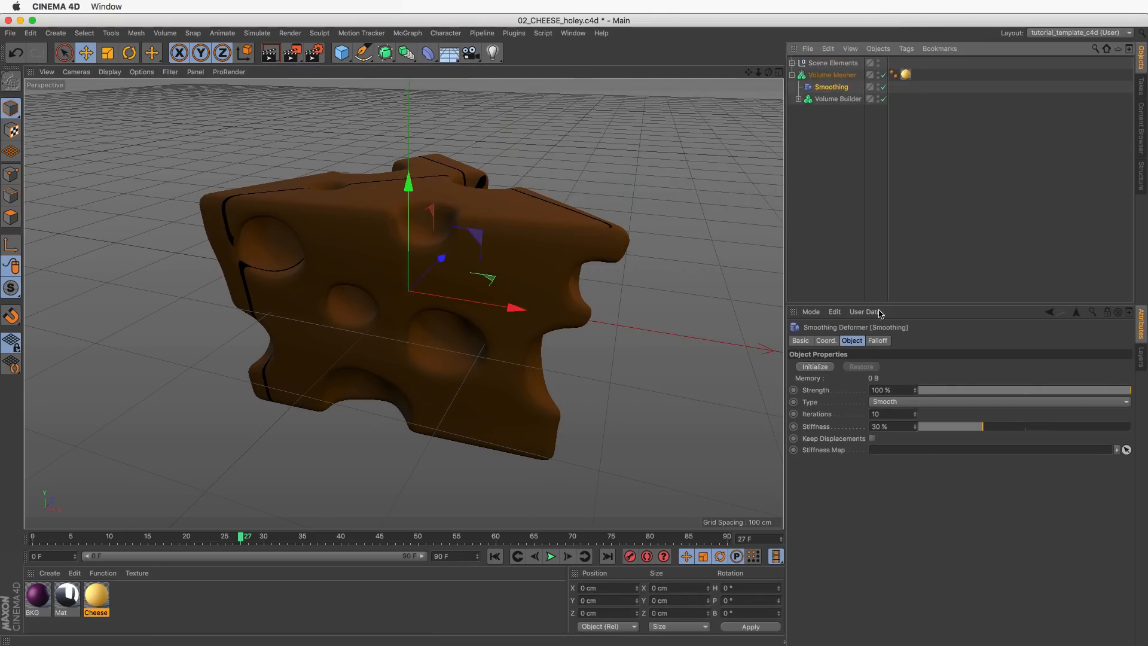
pyautogui.moveTo(985, 432)
pyautogui.mouseDown()
pyautogui.moveTo(962, 429)
pyautogui.moveTo(1076, 428)
pyautogui.moveTo(997, 428)
pyautogui.mouseUp()
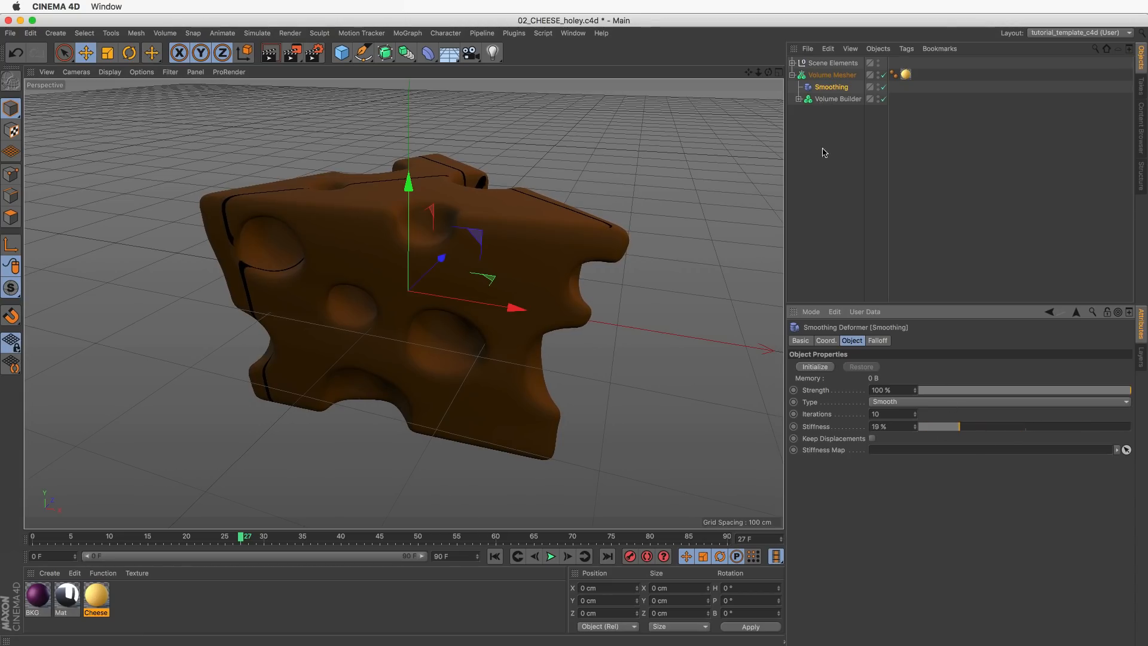
# Switch to the open project 04_RASPBERRY_Start_File.c4d.
pyautogui.click(780, 159)
pyautogui.press('v')
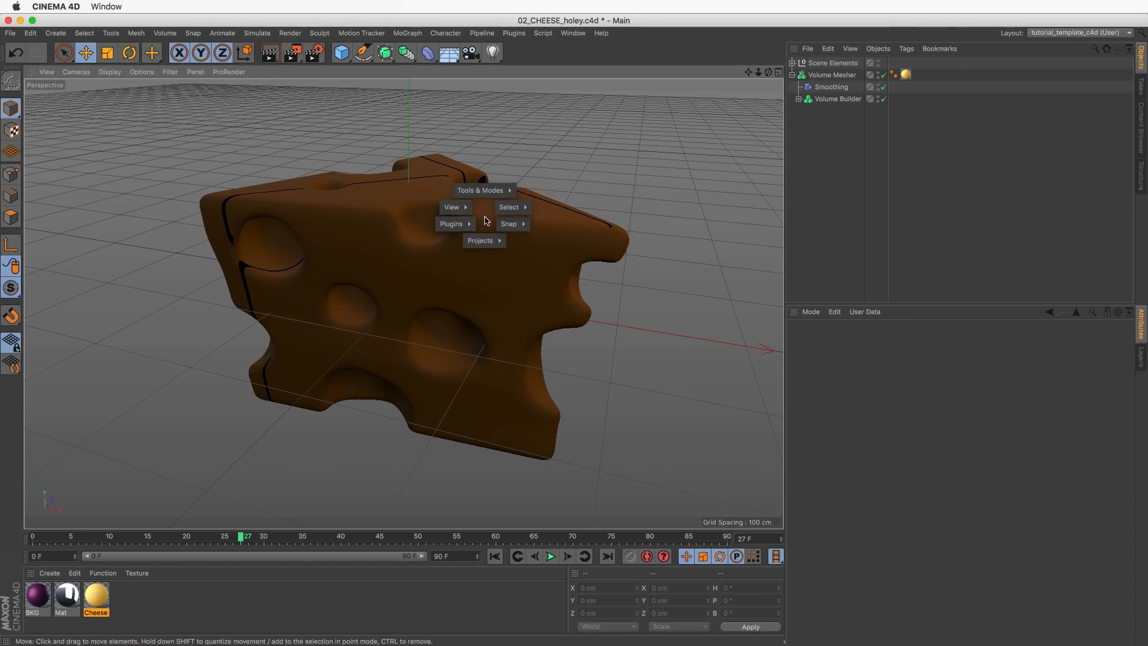
pyautogui.moveTo(480, 240)
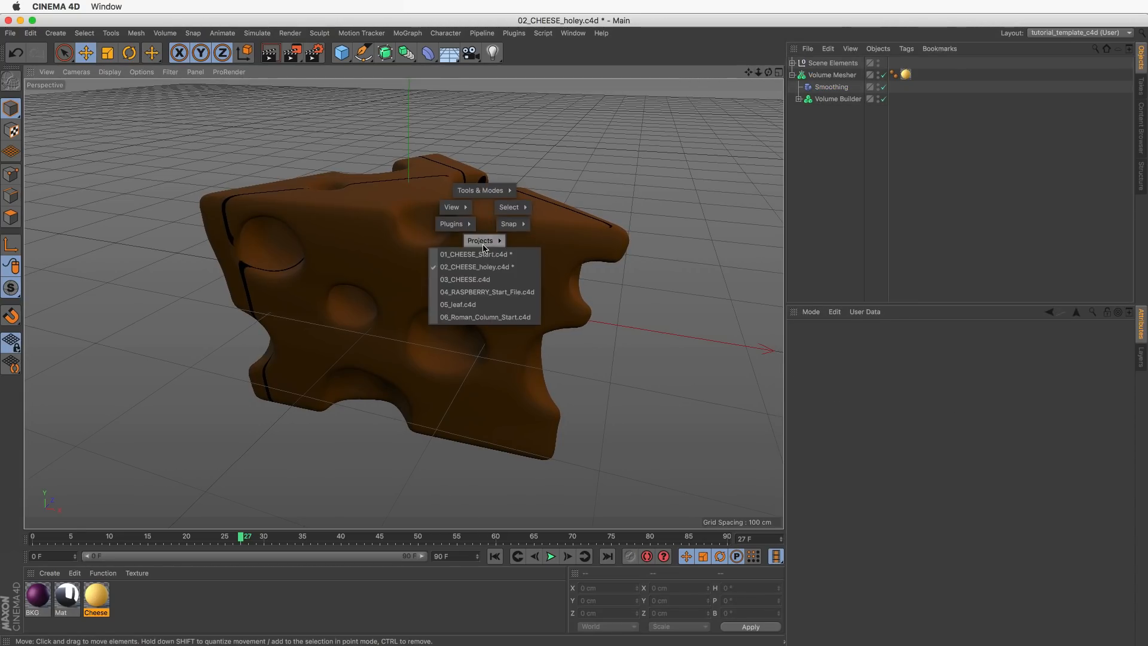
pyautogui.click(501, 291)
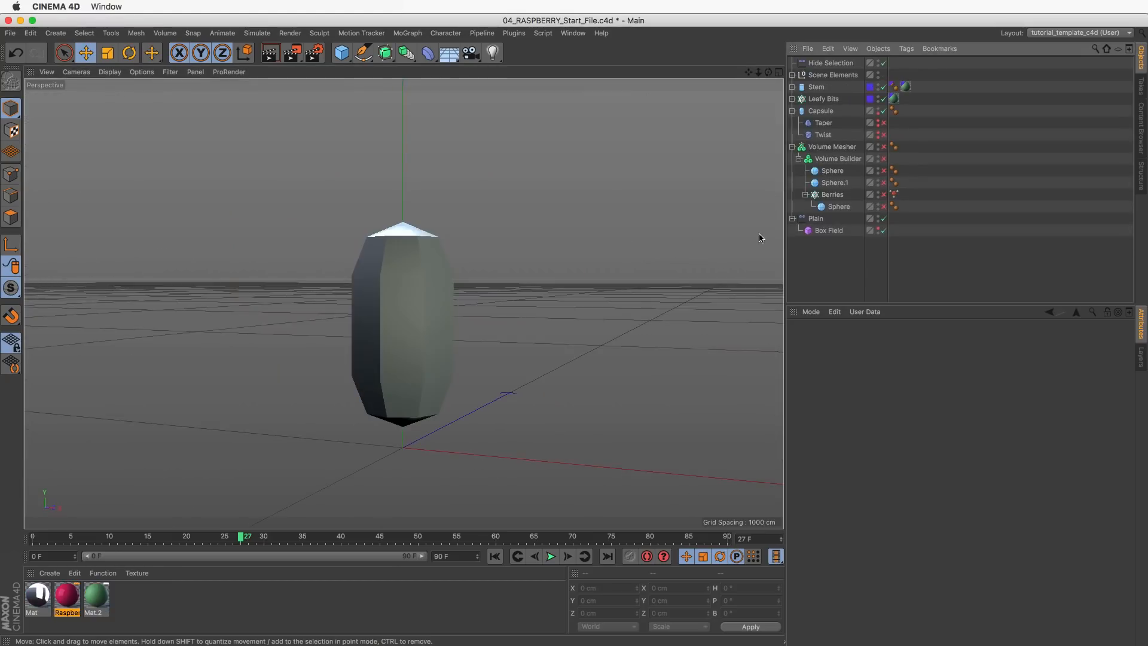
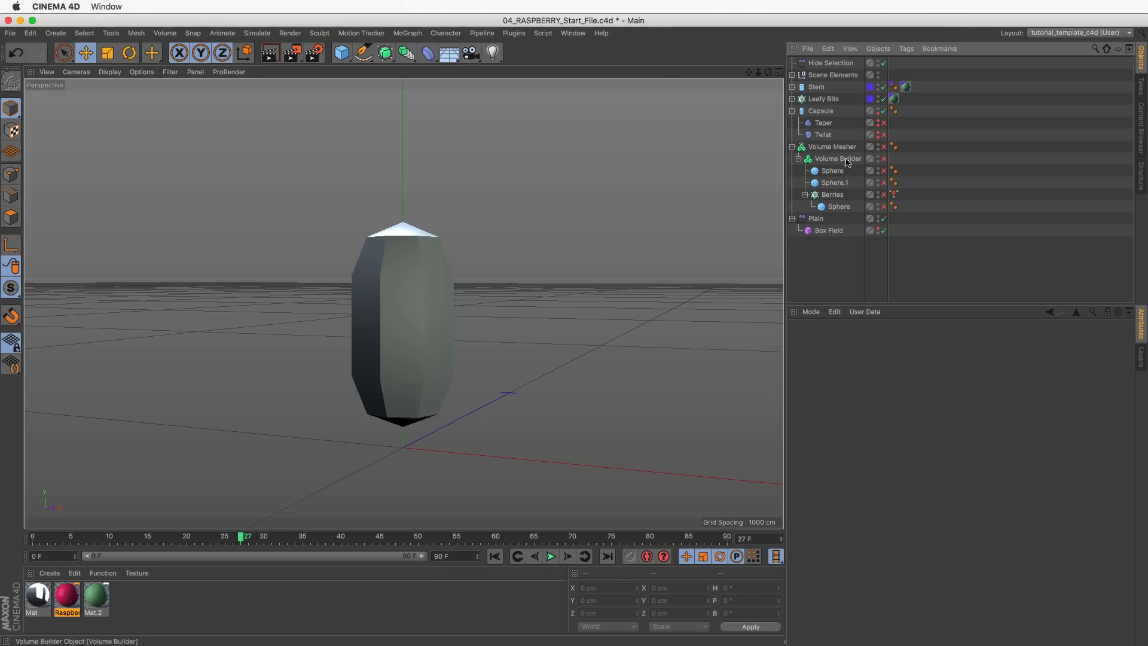
# Enable the Taper and Twist deformers on the Capsule.
pyautogui.click(811, 112)
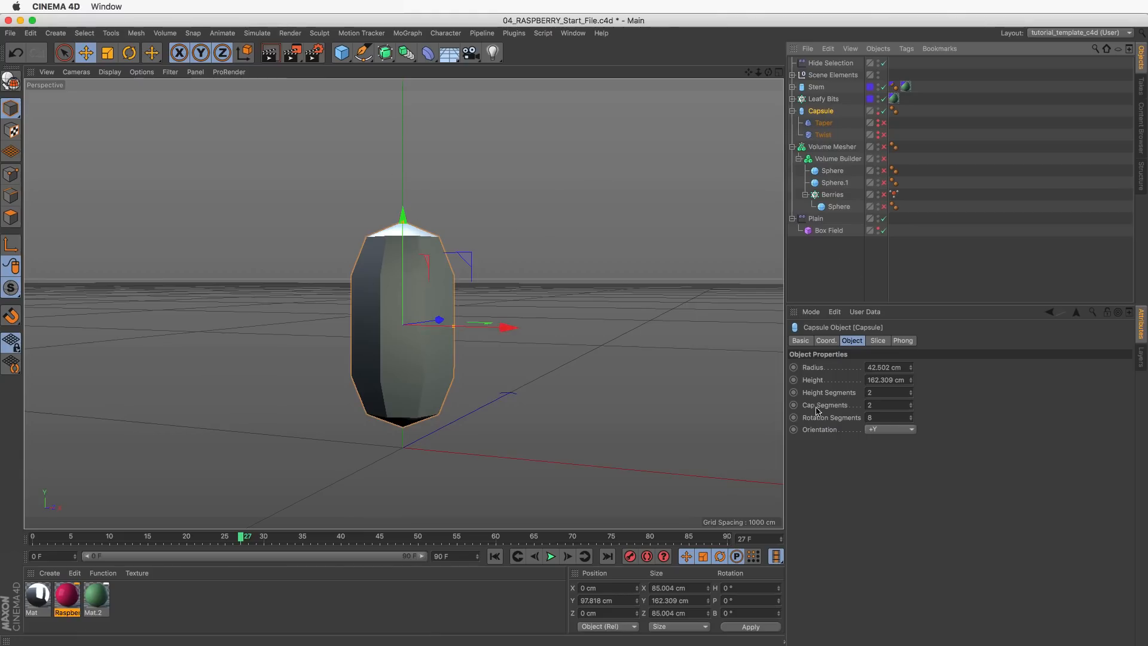
pyautogui.click(883, 122)
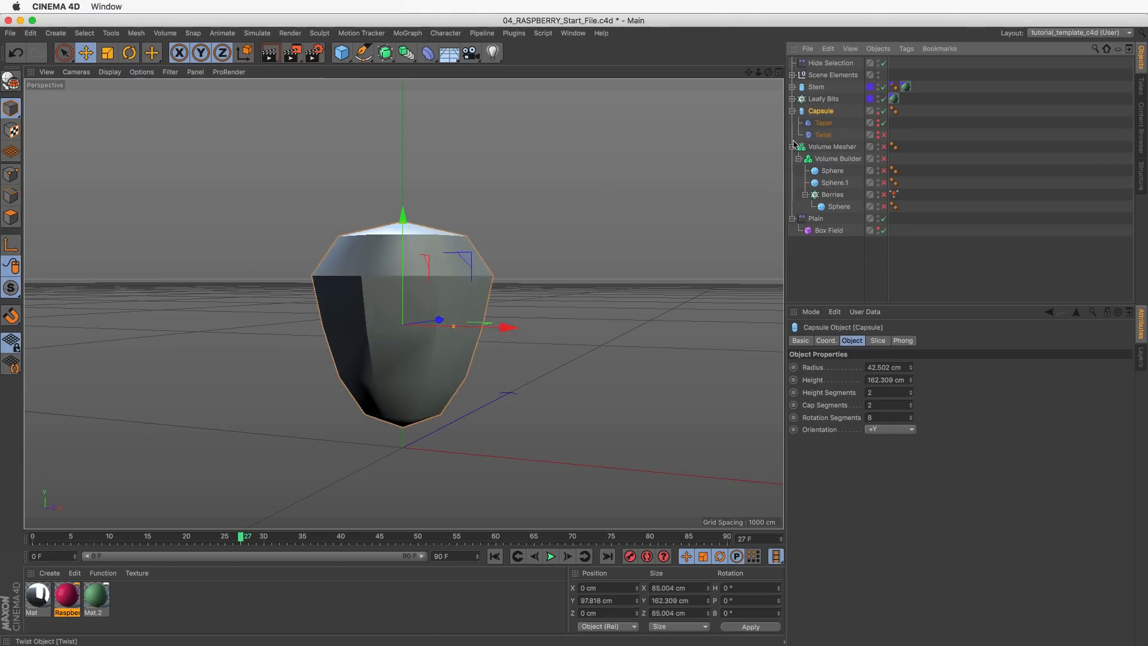
pyautogui.click(883, 134)
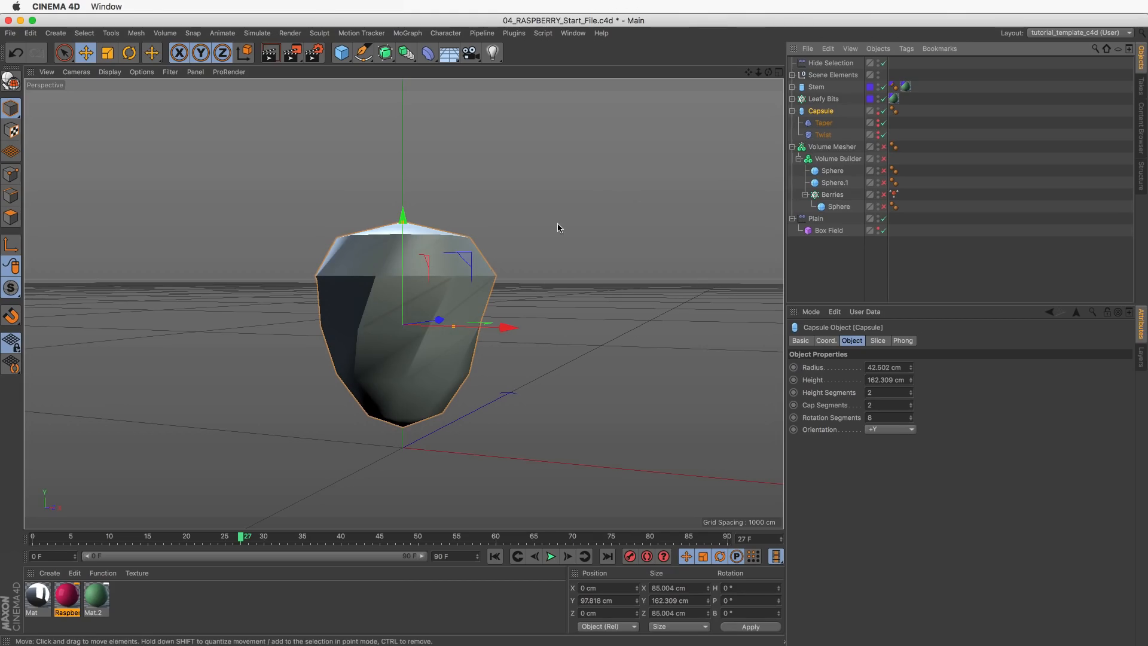
# Enable the Berries cloner and display its object properties.
pyautogui.click(832, 194)
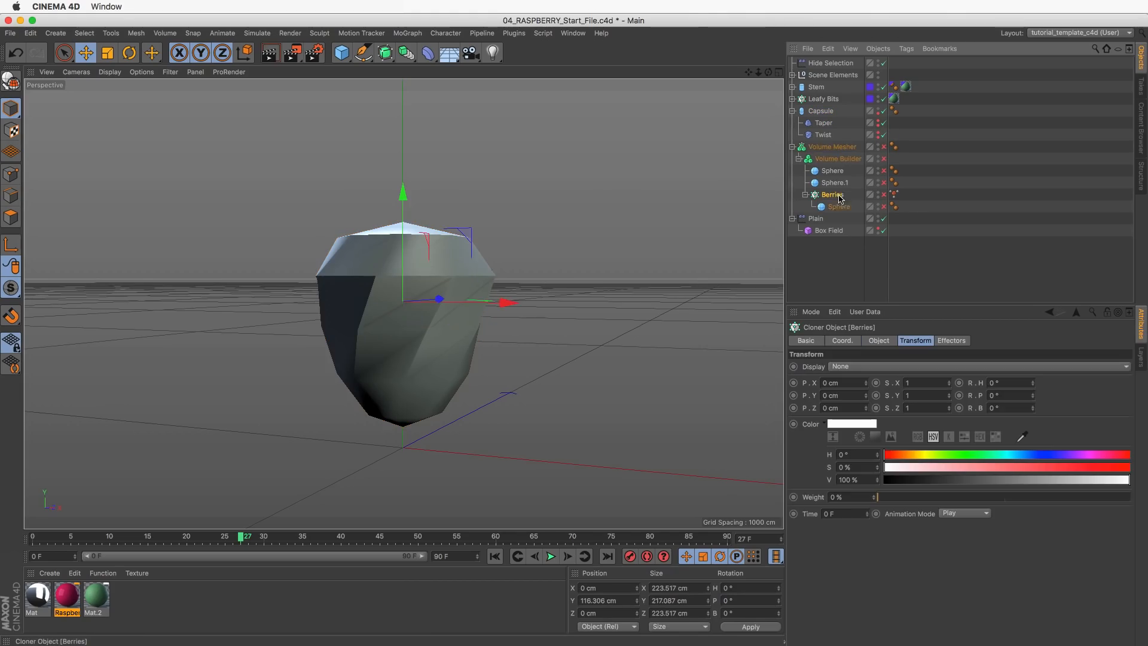
pyautogui.click(883, 194)
pyautogui.click(878, 340)
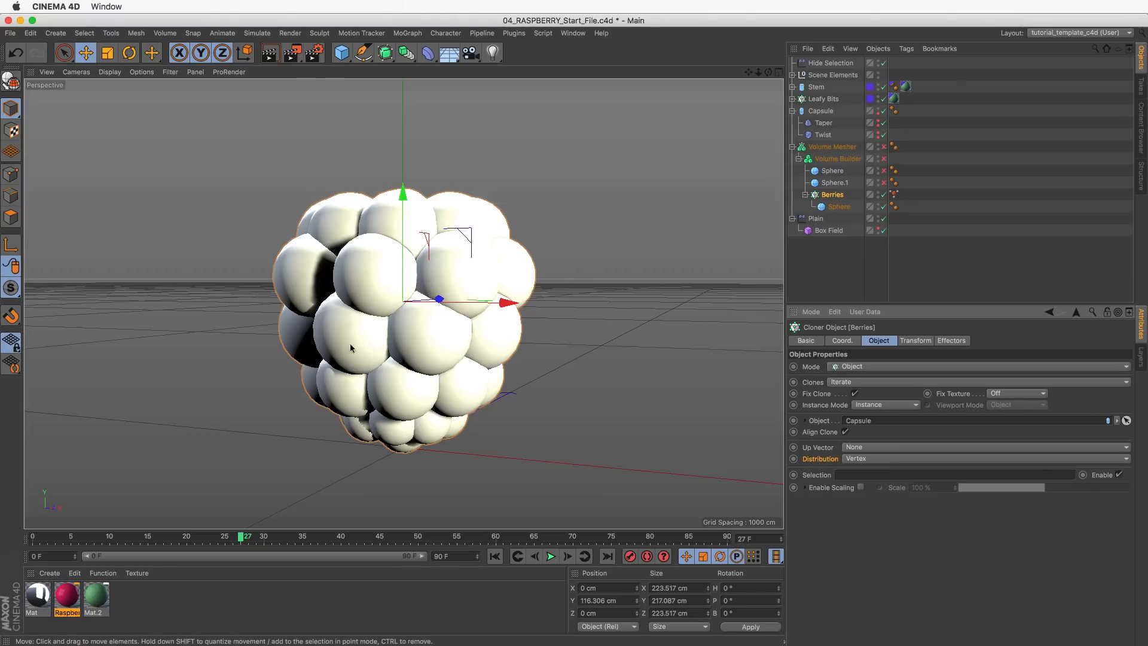
# Compare the berries with the Plain effector off and on, and examine the settings of the effector and its Box Field.
pyautogui.click(884, 218)
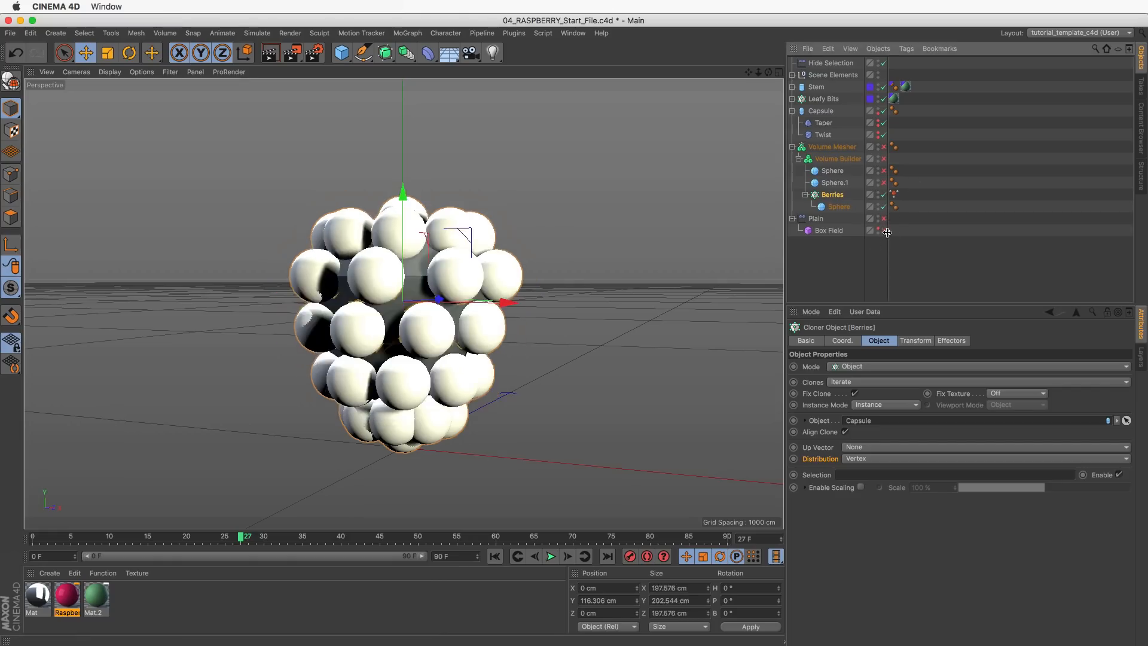
pyautogui.click(884, 218)
pyautogui.click(829, 231)
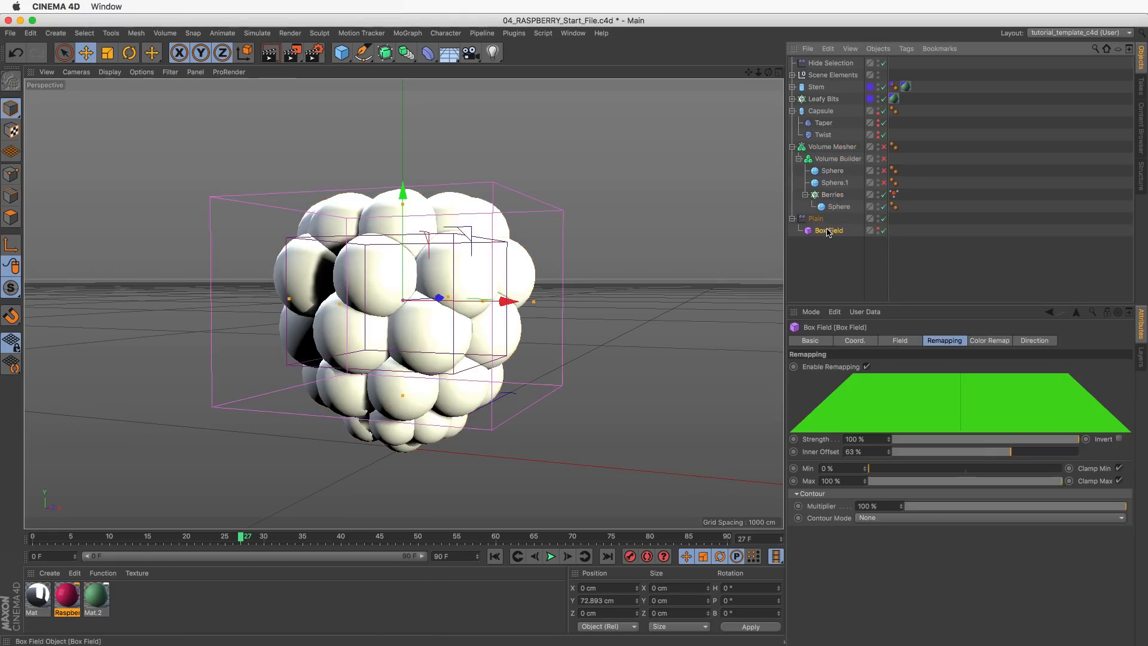
pyautogui.click(815, 218)
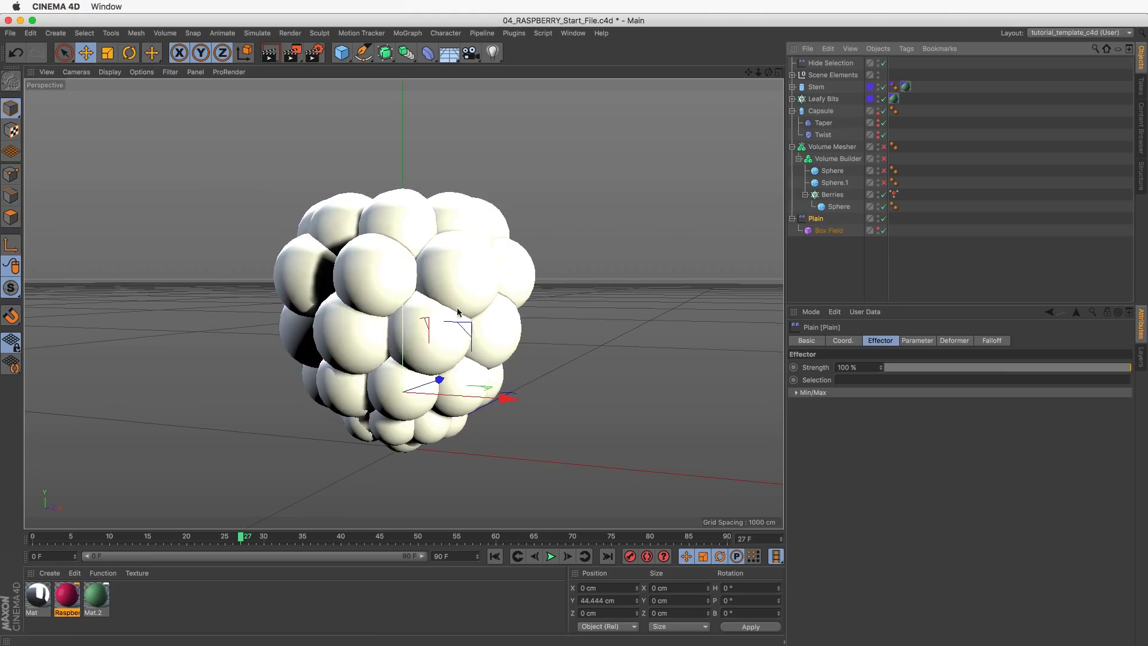
pyautogui.moveTo(1090, 366)
pyautogui.mouseDown()
pyautogui.moveTo(908, 367)
pyautogui.moveTo(1108, 361)
pyautogui.mouseUp()
pyautogui.click(1108, 365)
pyautogui.click(828, 231)
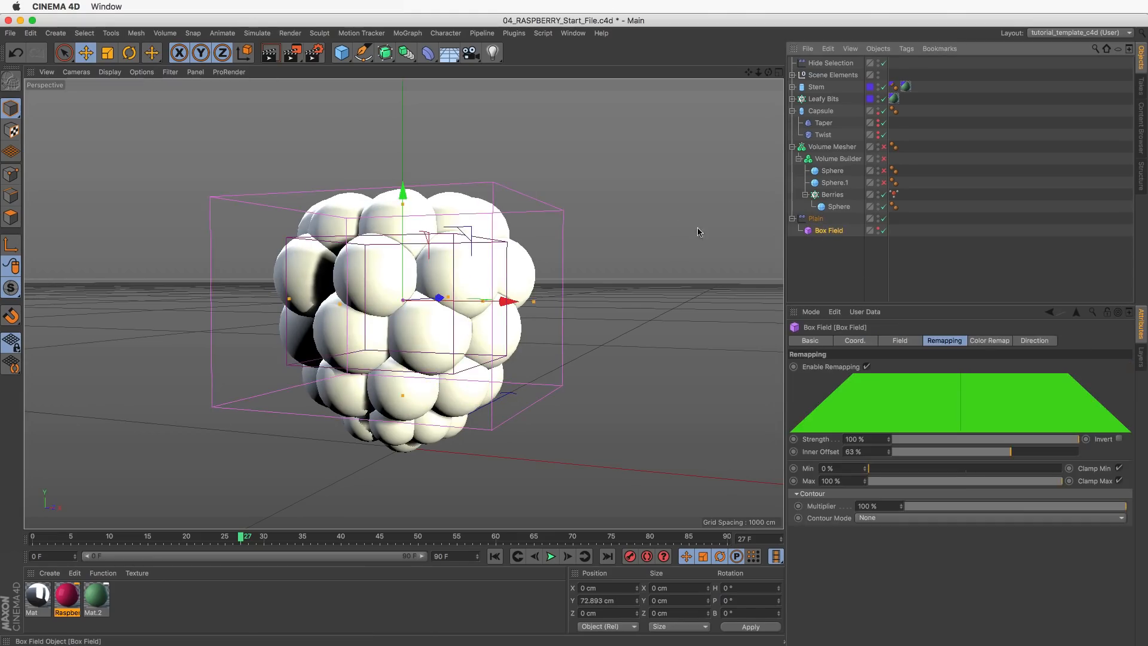
pyautogui.click(941, 184)
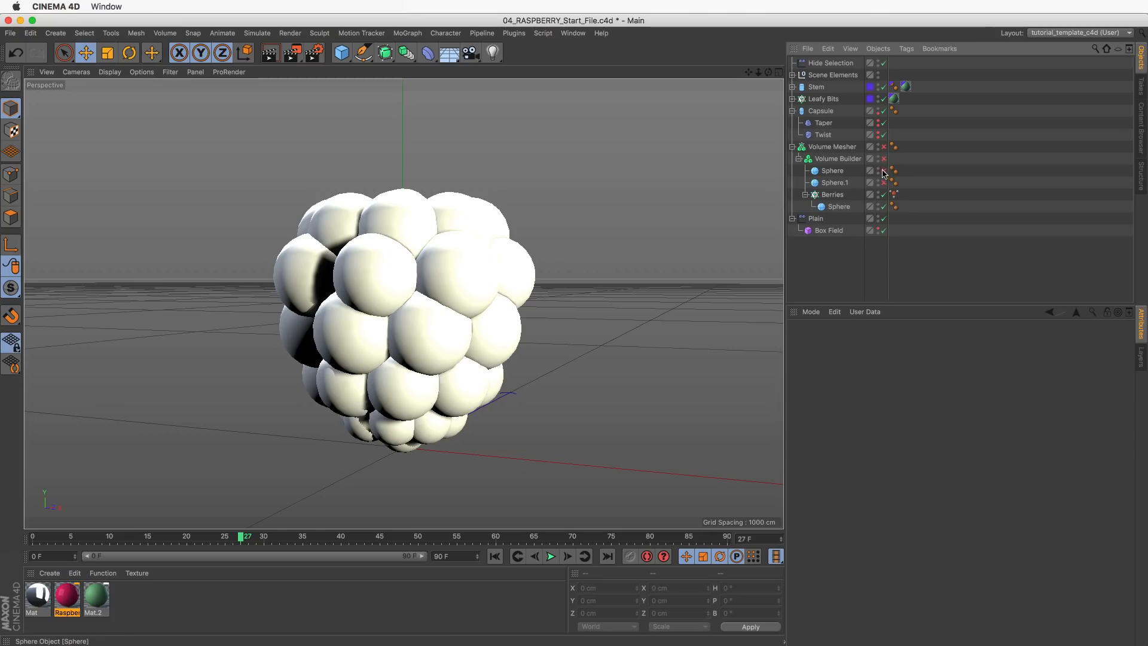
# Enable the raspberry's Volume Builder and Volume Mesher, and set the Smooth Layer's strength to 72 %.
pyautogui.click(837, 159)
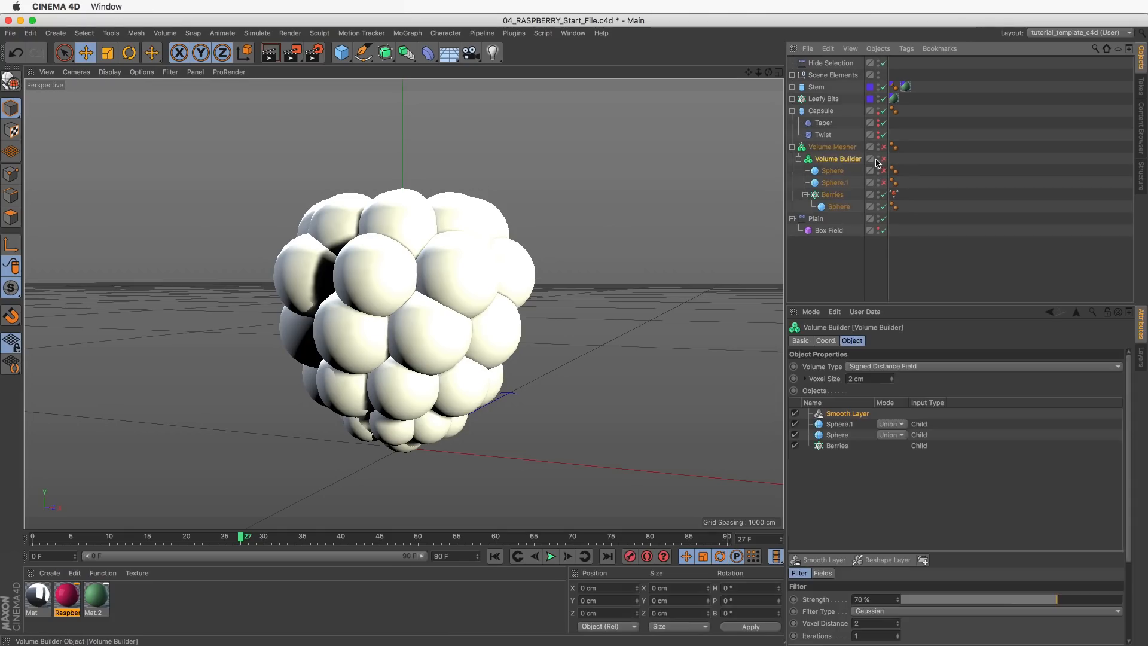
pyautogui.click(883, 159)
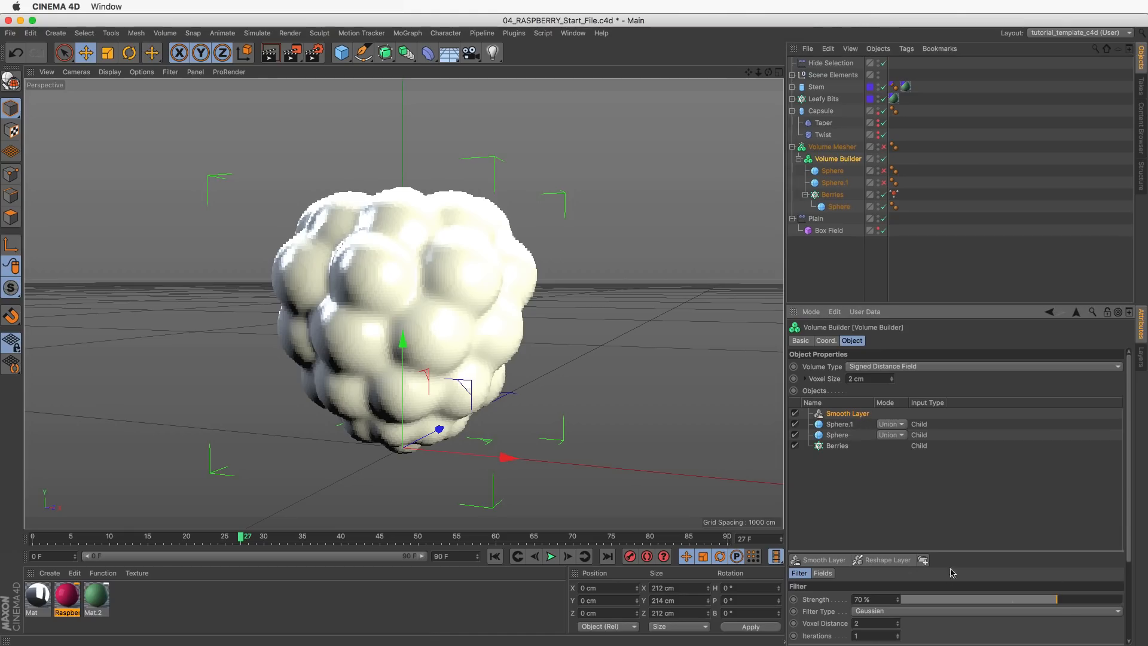
pyautogui.moveTo(1079, 598); pyautogui.dragTo(1061, 599)
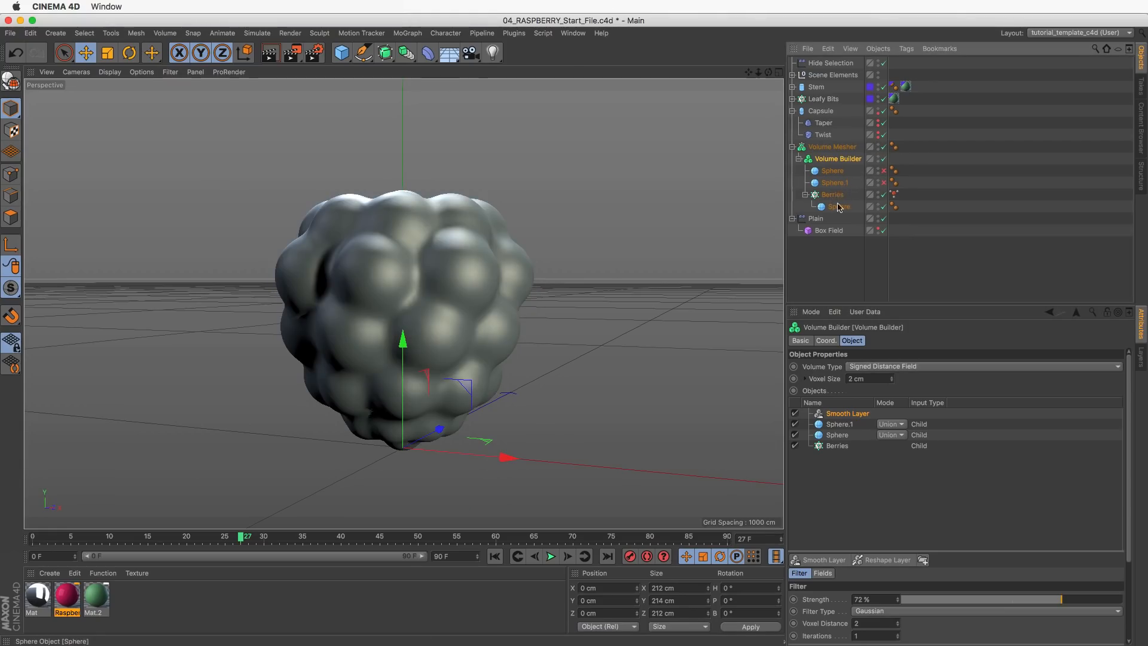
# Enable Perfect Primitive for Sphere.1 in the Volume Builder and display the input settings of Berries.
pyautogui.click(839, 434)
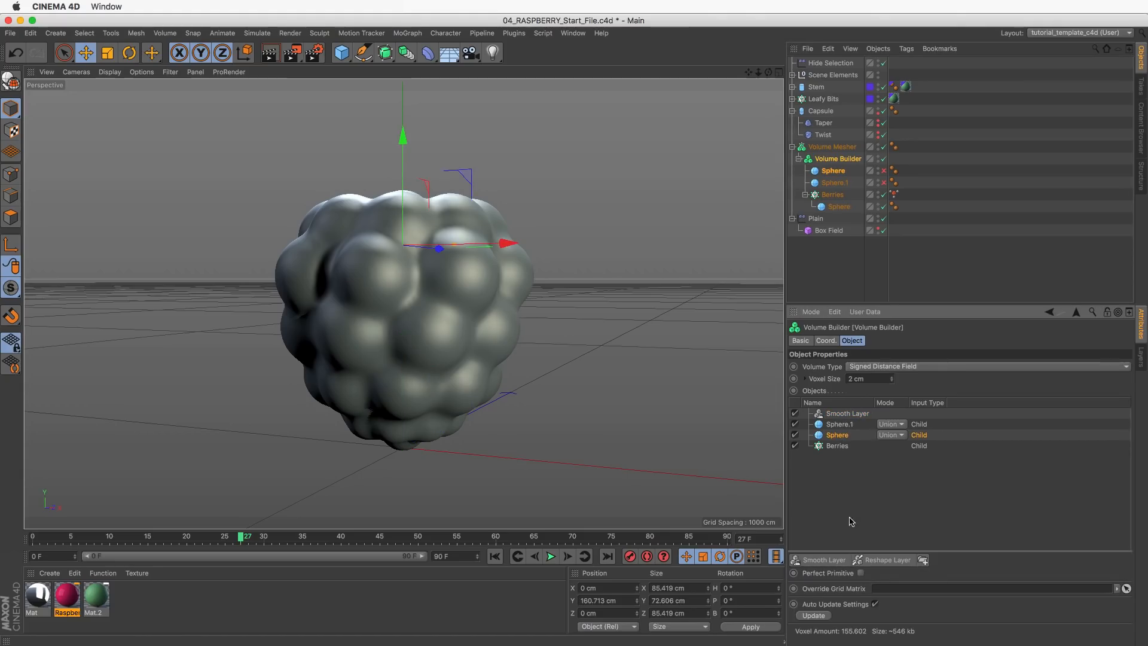
pyautogui.click(839, 424)
pyautogui.click(860, 572)
pyautogui.click(834, 434)
pyautogui.click(840, 435)
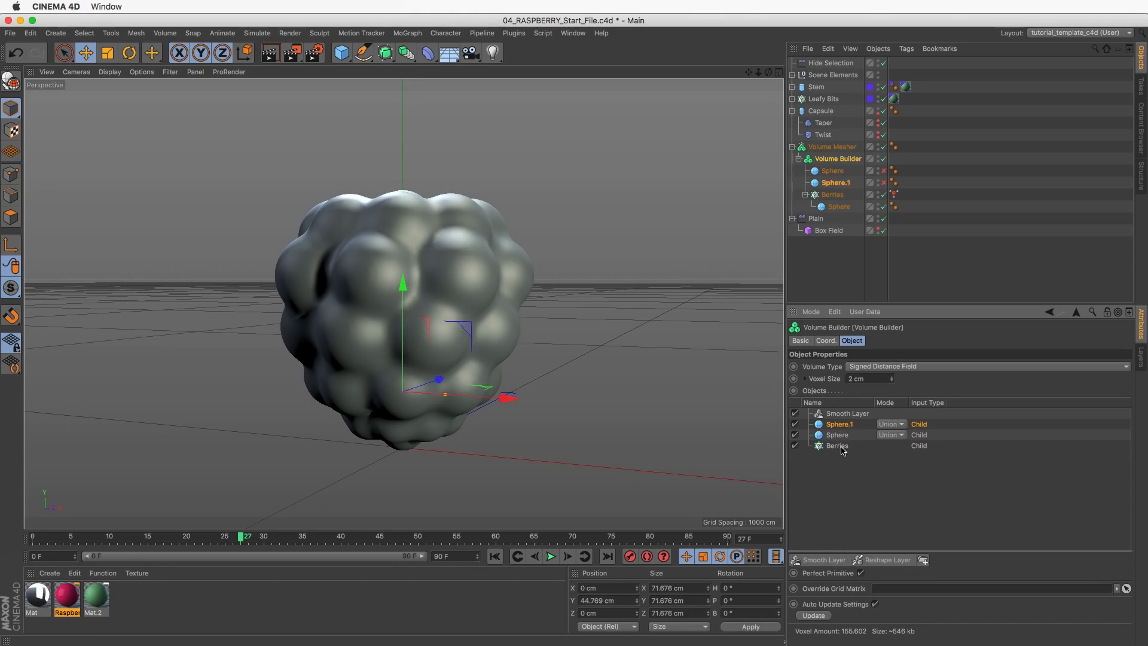
pyautogui.click(841, 447)
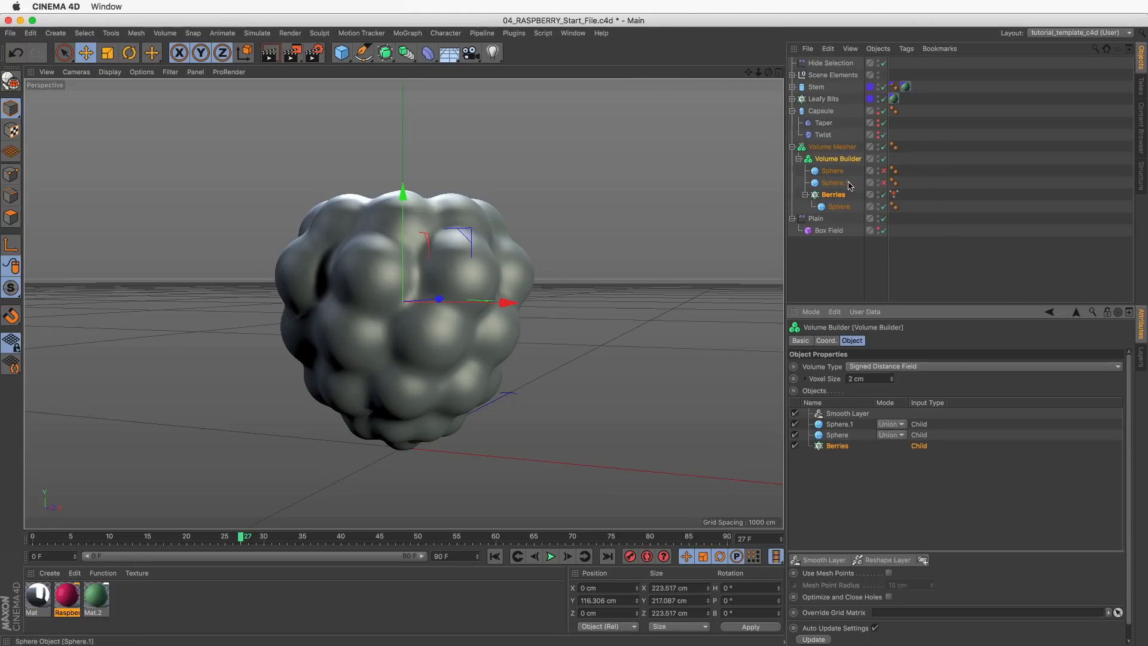
# Enable Sphere and Sphere.1 inside the Volume Builder to fill the raspberry's interior, and select the Volume Mesher.
pyautogui.keyDown('alt'); pyautogui.moveTo(440, 227); pyautogui.dragTo(456, 124); pyautogui.keyUp('alt')
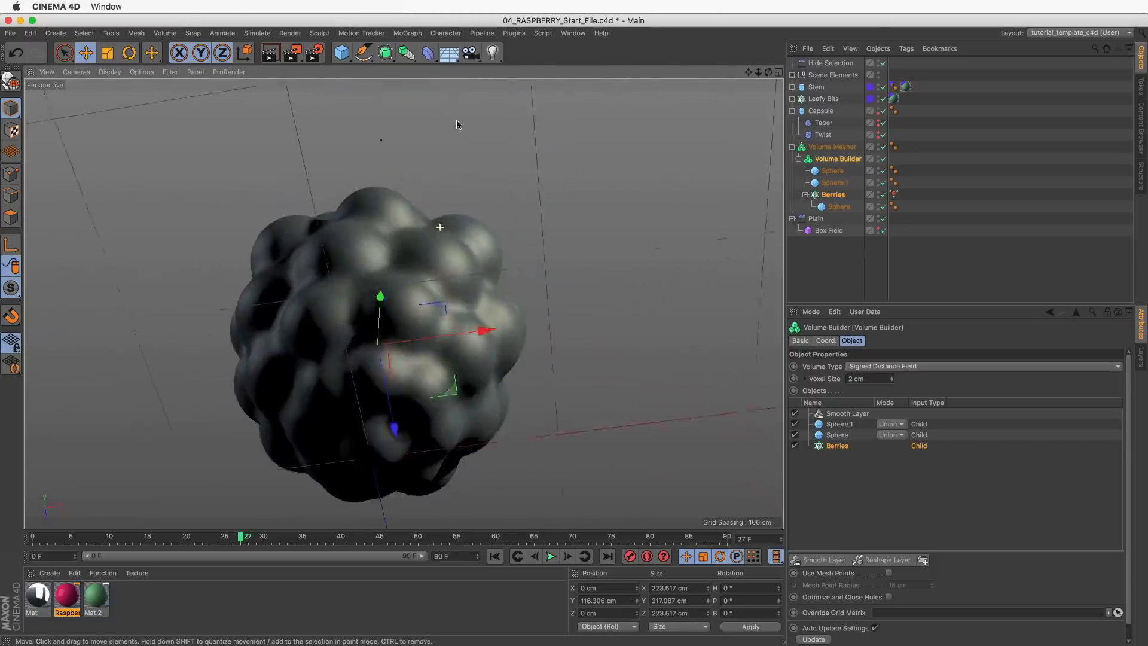
pyautogui.click(883, 170)
pyautogui.click(882, 182)
pyautogui.moveTo(449, 334)
pyautogui.keyDown('alt'); pyautogui.mouseDown()
pyautogui.moveTo(439, 230)
pyautogui.moveTo(426, 334)
pyautogui.mouseUp(); pyautogui.keyUp('alt')
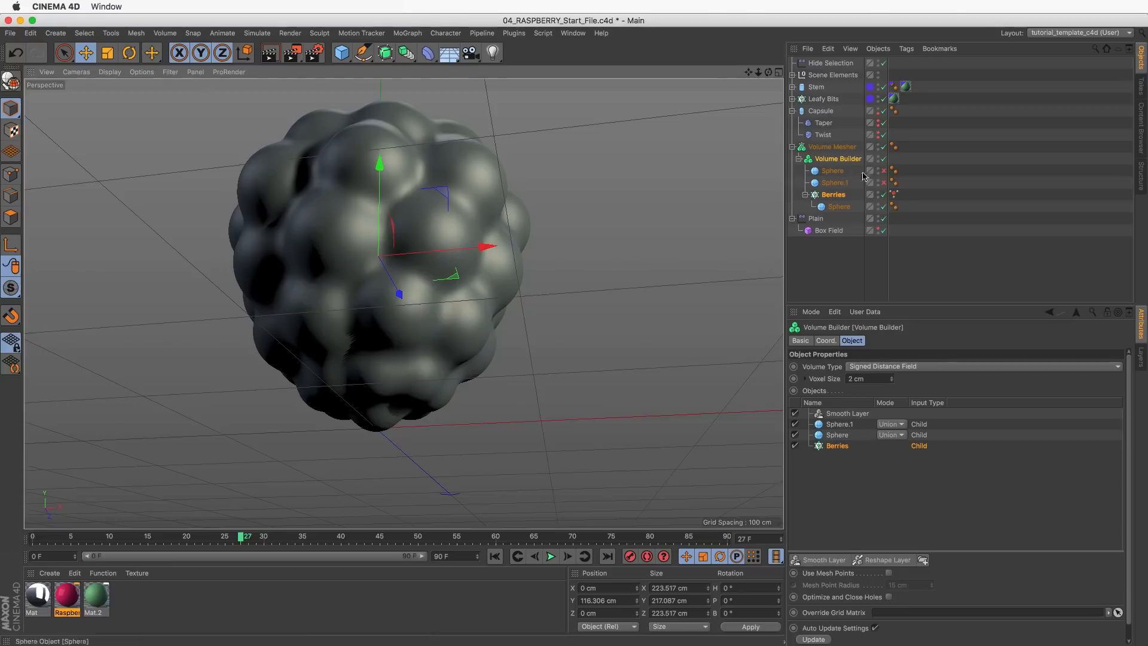
pyautogui.click(883, 170)
pyautogui.click(884, 182)
pyautogui.keyDown('alt'); pyautogui.moveTo(684, 185); pyautogui.dragTo(495, 302); pyautogui.keyUp('alt')
pyautogui.click(494, 301)
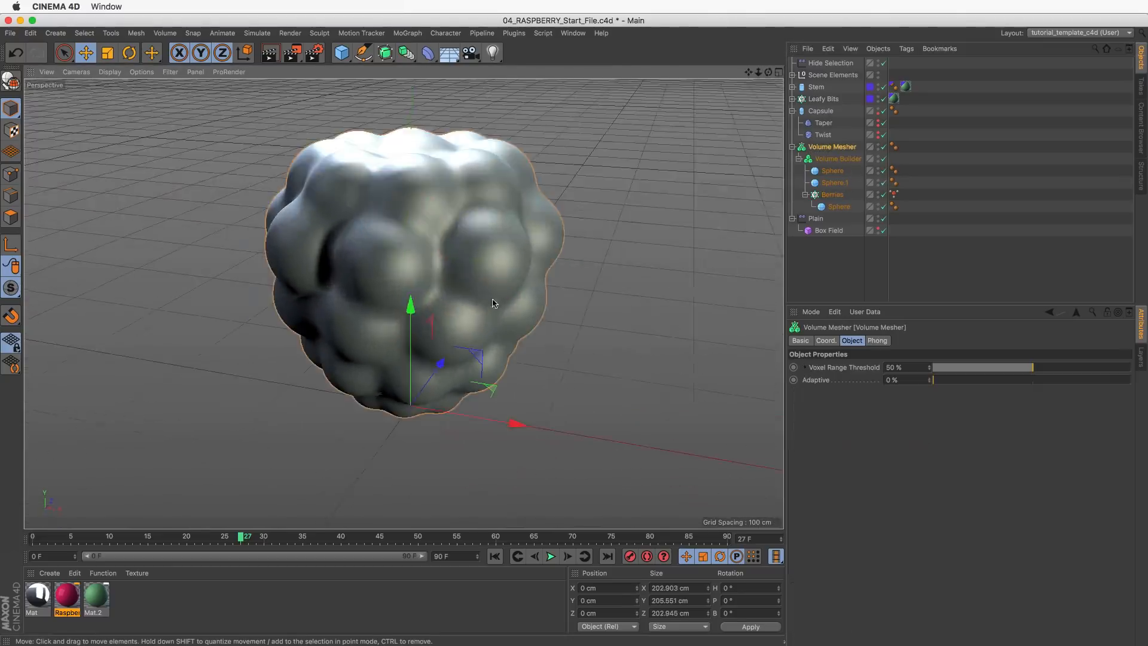
# Compare the raspberry with the Volume Mesher off and on, and examine the mesh surface between the berries up close.
pyautogui.scroll(3, 407, 262)
pyautogui.keyDown('alt'); pyautogui.moveTo(407, 262); pyautogui.dragTo(364, 265); pyautogui.keyUp('alt')
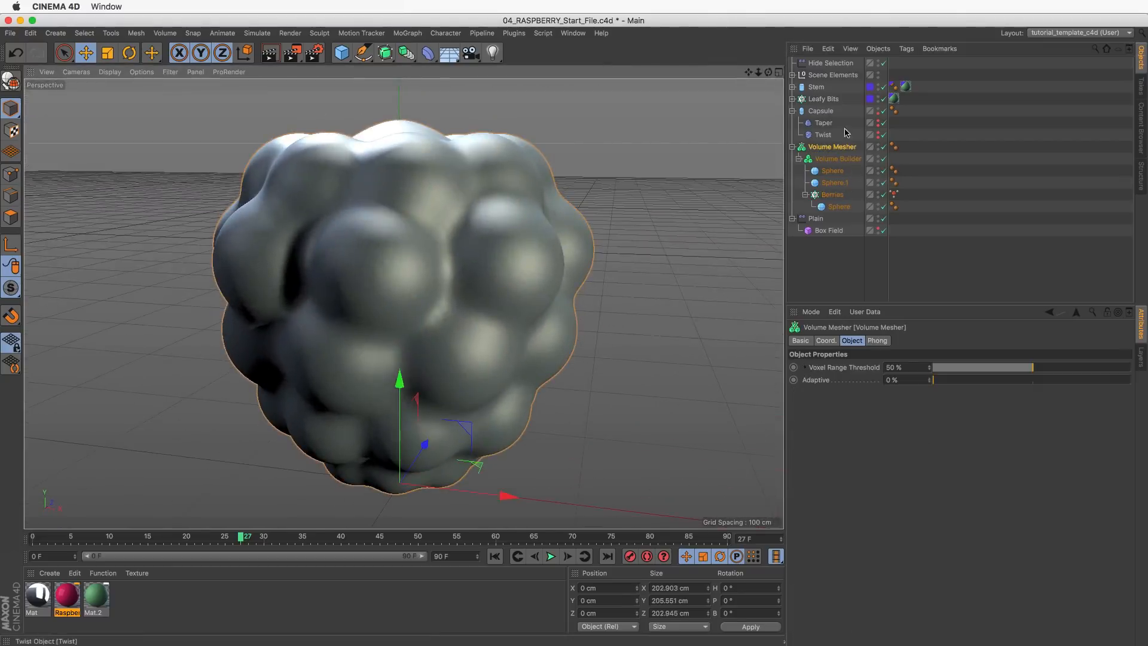
pyautogui.click(883, 146)
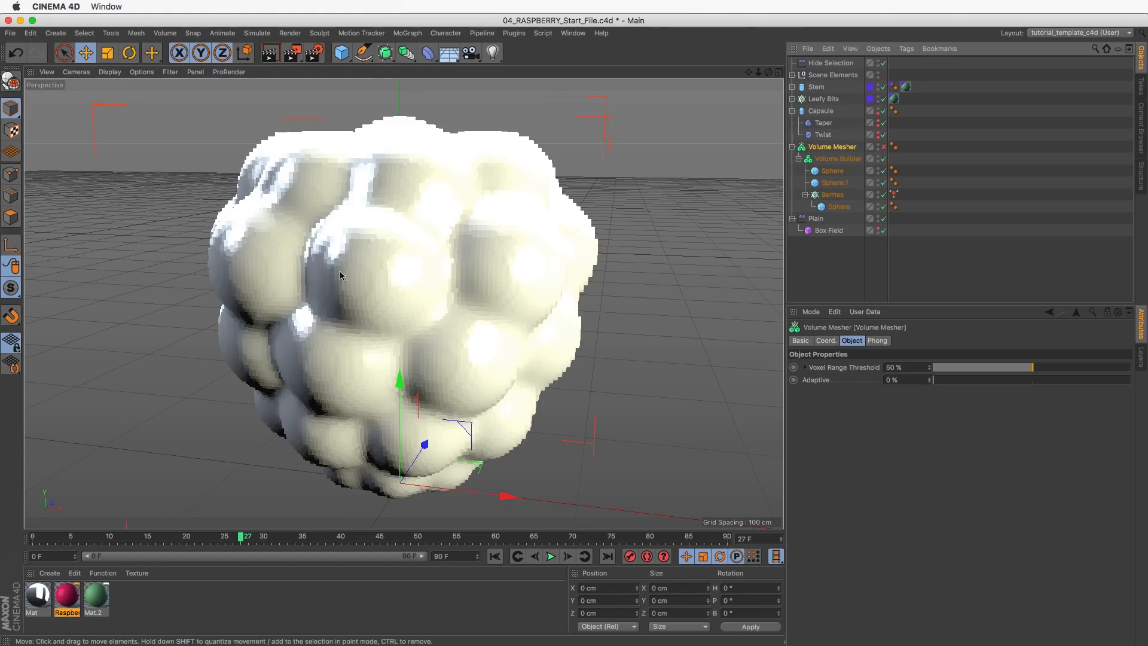
pyautogui.click(883, 146)
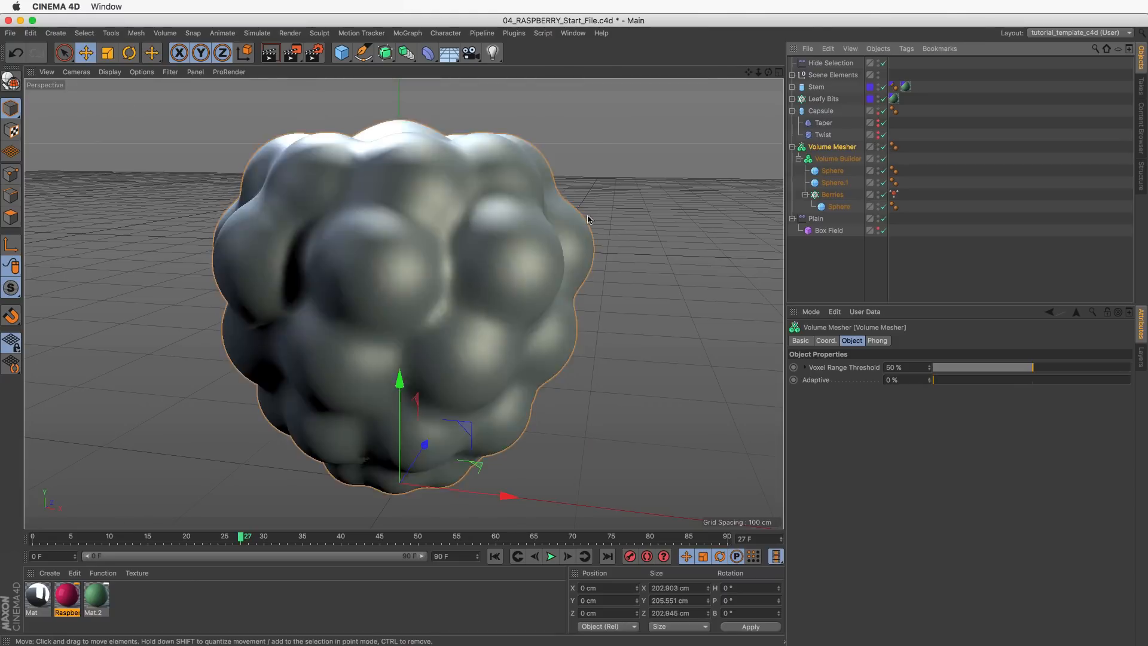
pyautogui.scroll(8, 453, 256)
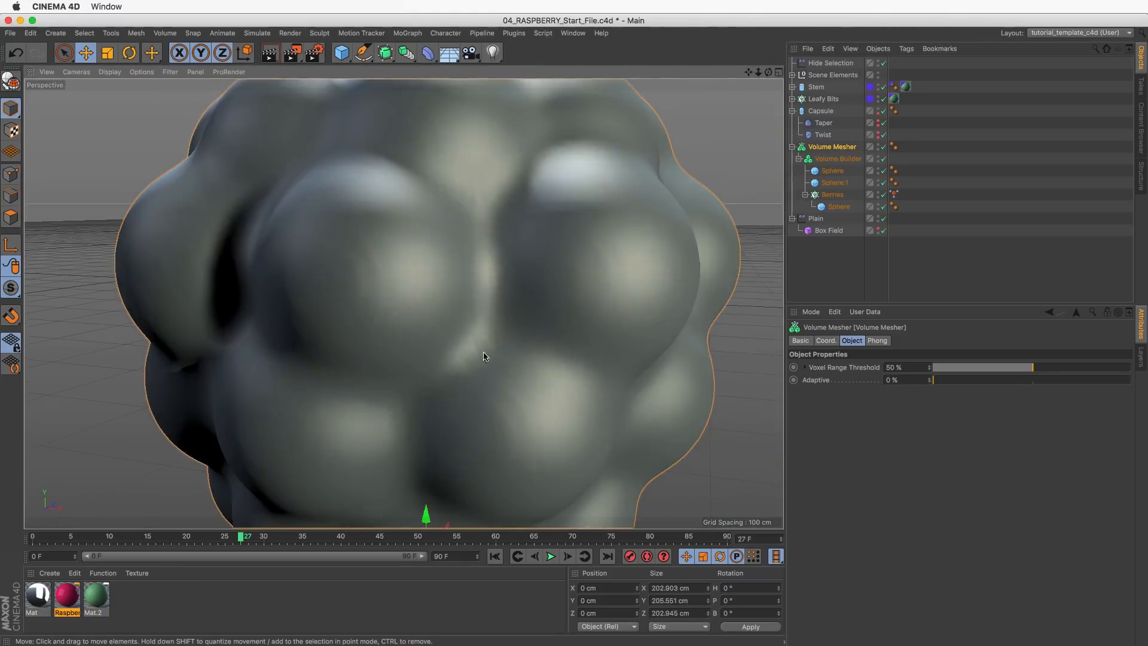
pyautogui.scroll(-5, 487, 330)
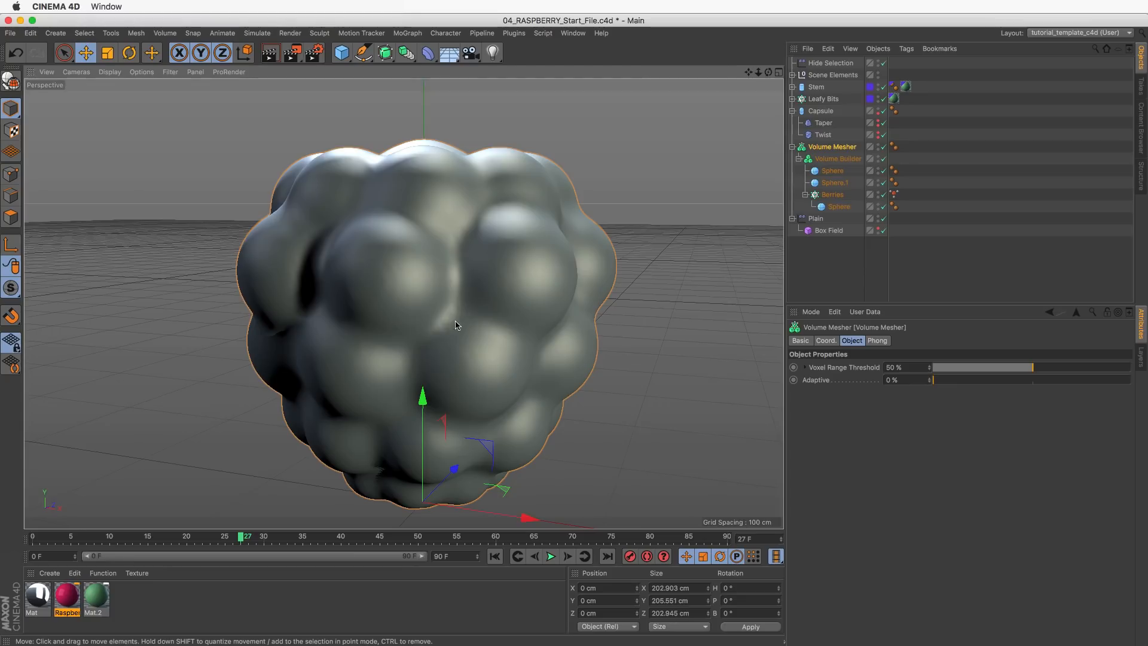
# Add a Smoothing deformer inside the Volume Mesher above the Volume Builder, with 19 iterations and 18 % stiffness.
pyautogui.click(837, 159)
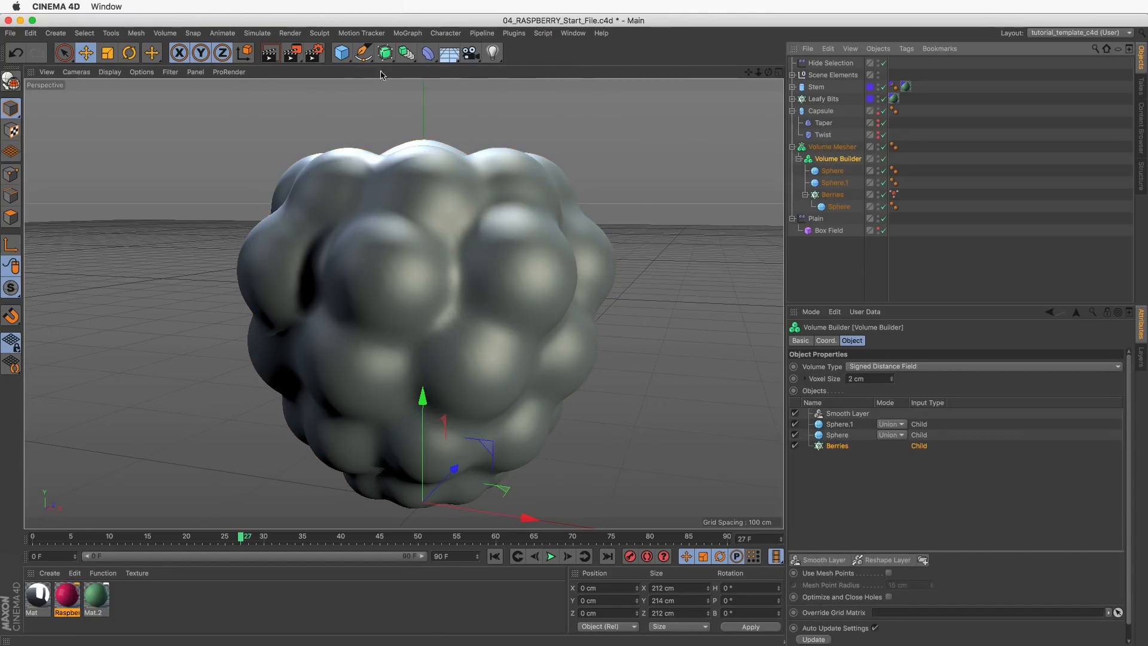
pyautogui.click(406, 52)
pyautogui.click(427, 52)
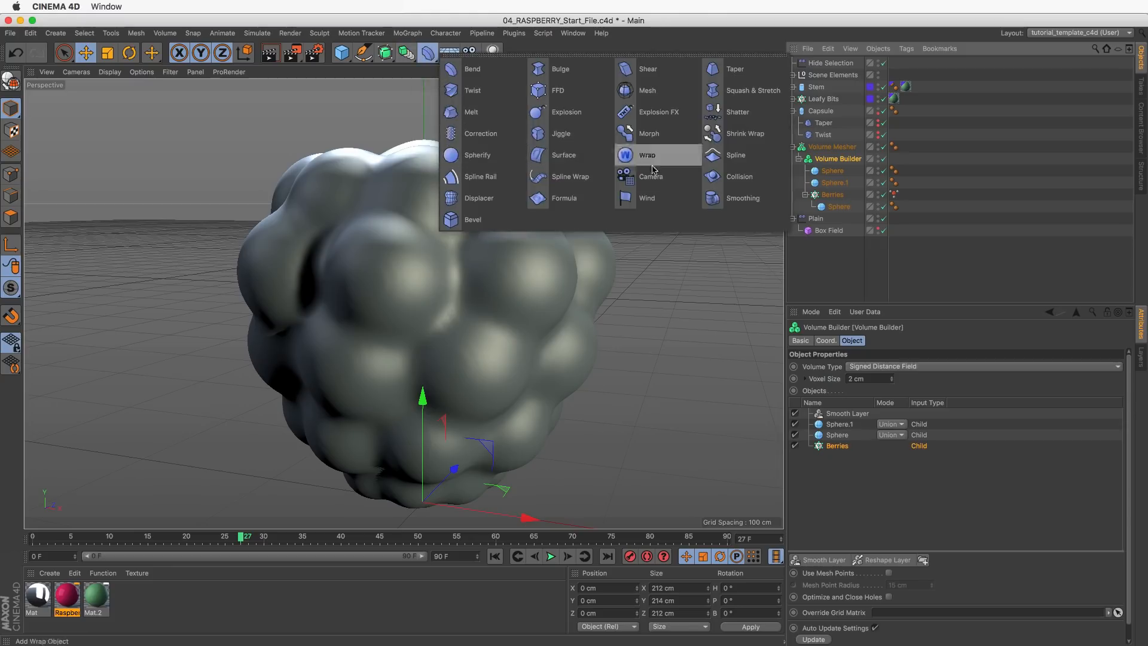
pyautogui.click(743, 198)
pyautogui.moveTo(825, 62); pyautogui.dragTo(845, 162)
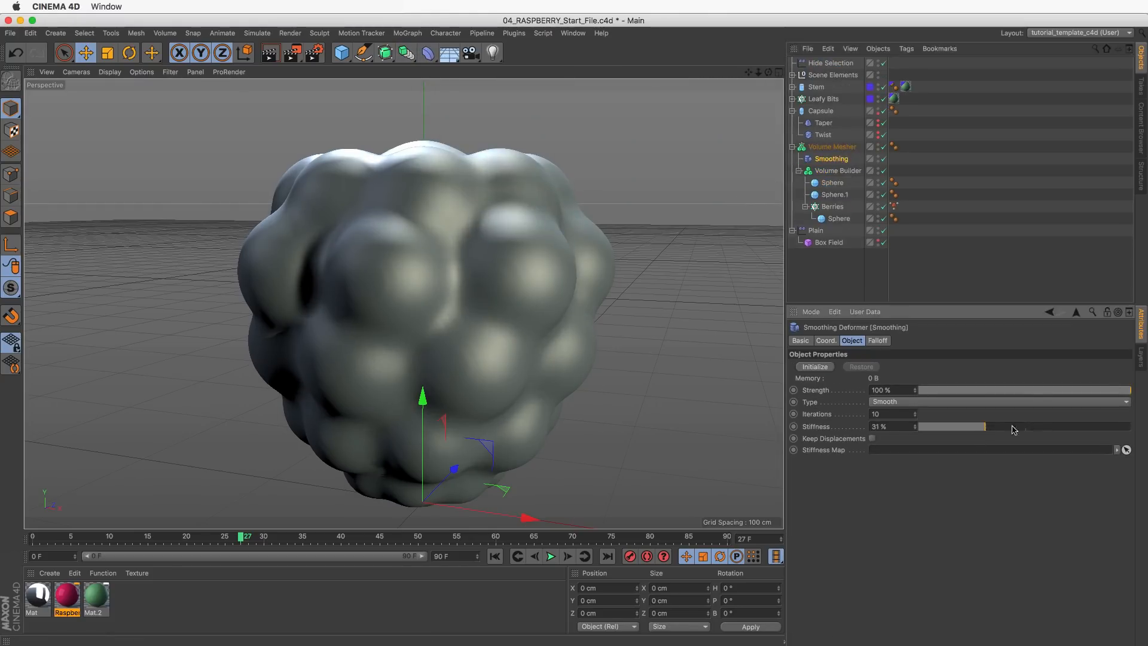
pyautogui.moveTo(1113, 426); pyautogui.dragTo(956, 428)
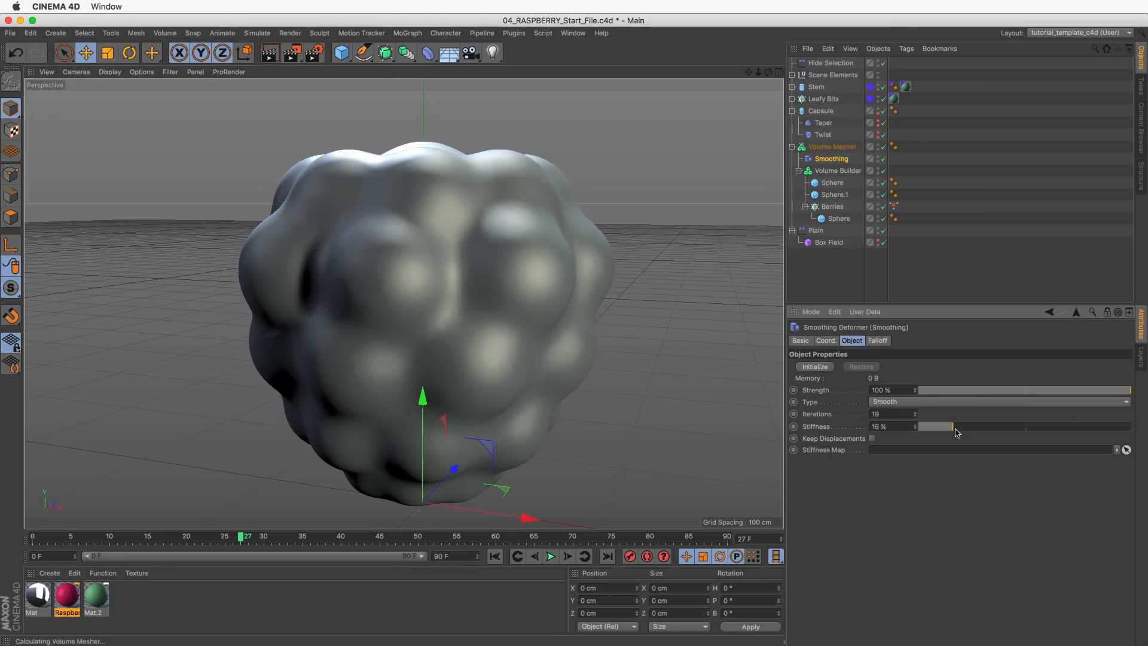
# Compare the raspberry's surface with the Smoothing deformer off and on, from several angles.
pyautogui.click(882, 160)
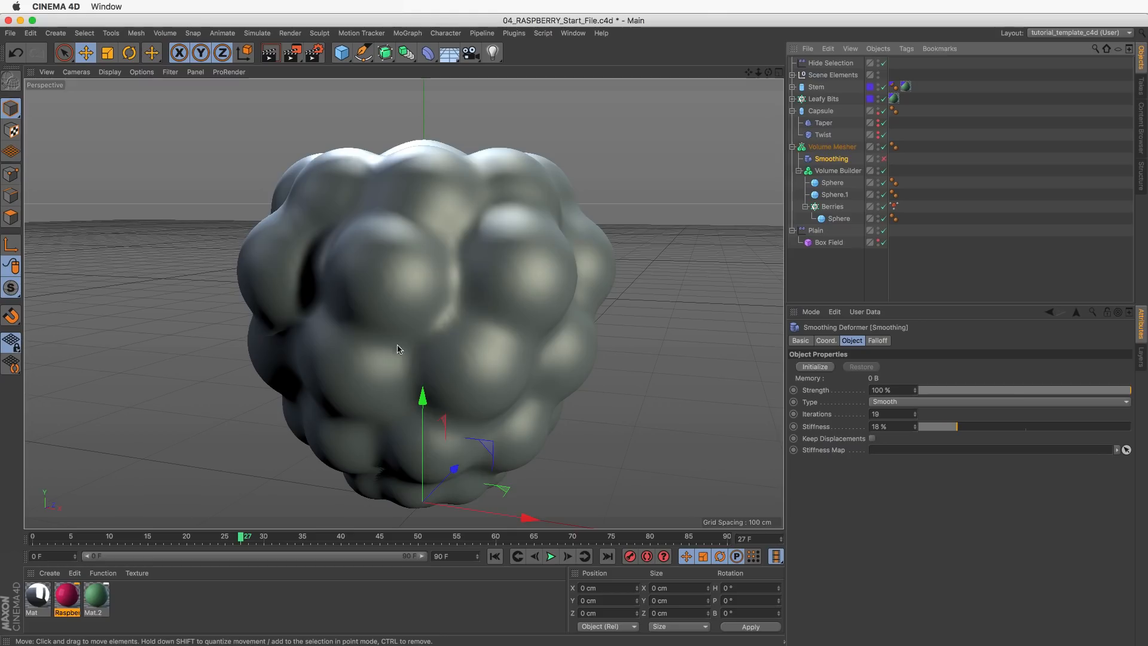
pyautogui.click(884, 160)
pyautogui.click(883, 159)
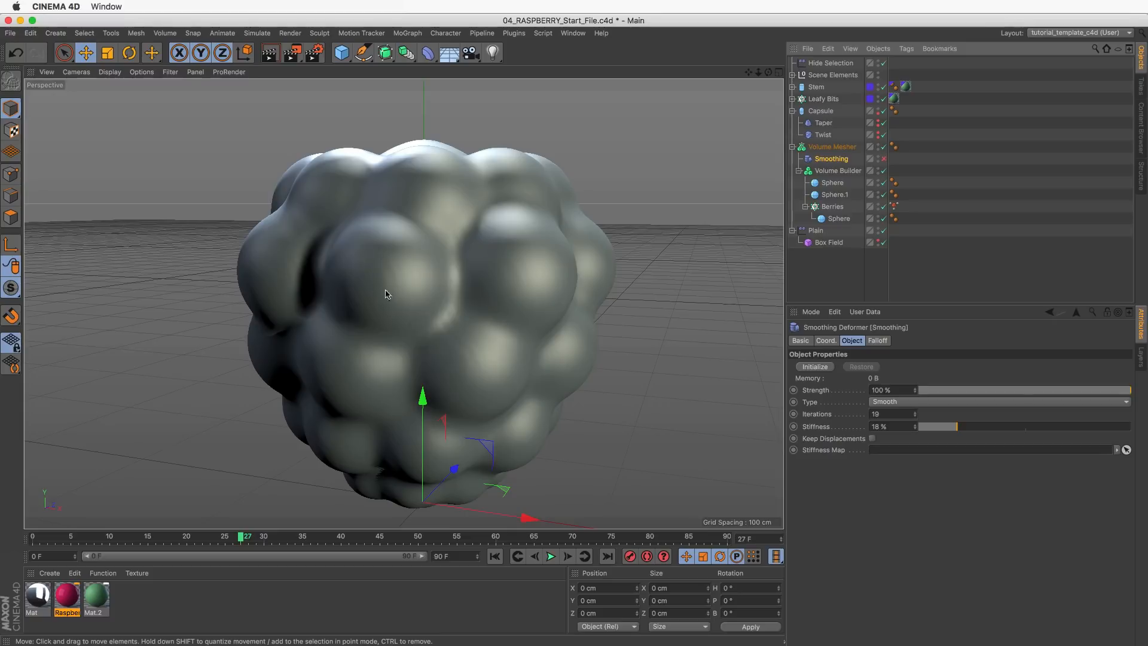
pyautogui.click(883, 159)
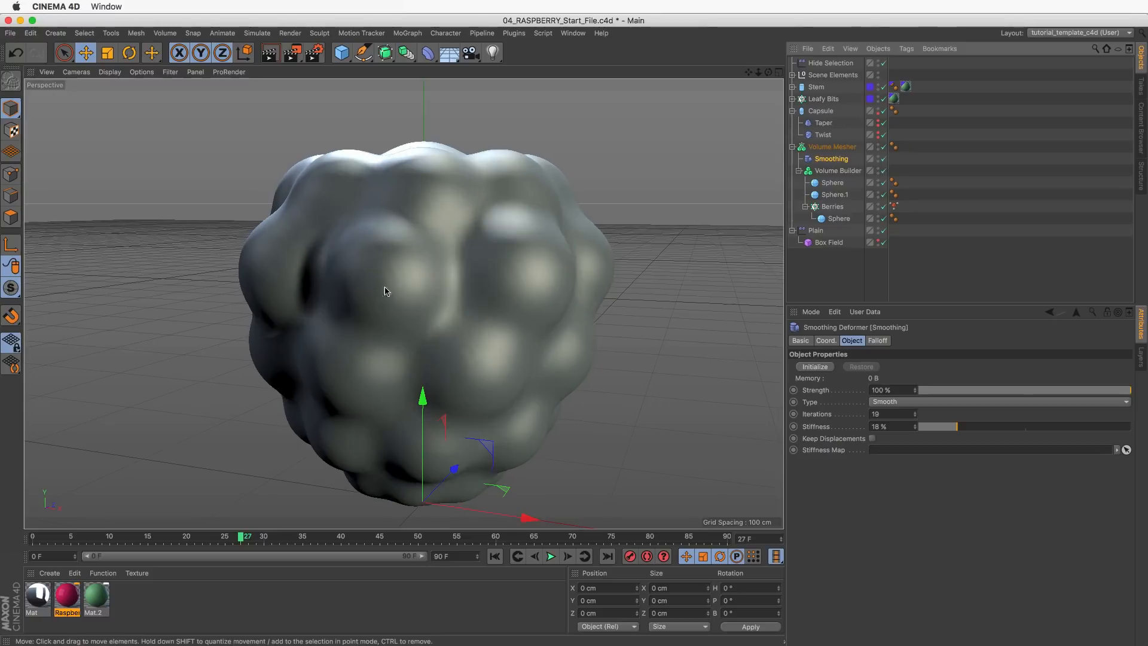
pyautogui.keyDown('alt'); pyautogui.moveTo(384, 291); pyautogui.dragTo(412, 278); pyautogui.keyUp('alt')
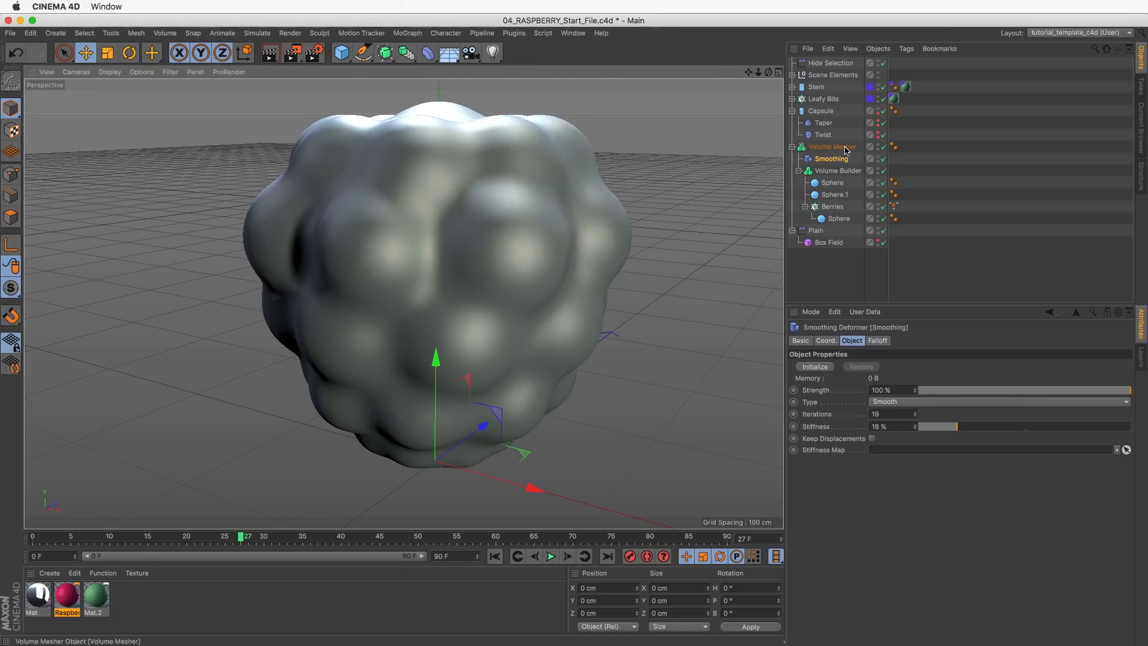
pyautogui.click(883, 159)
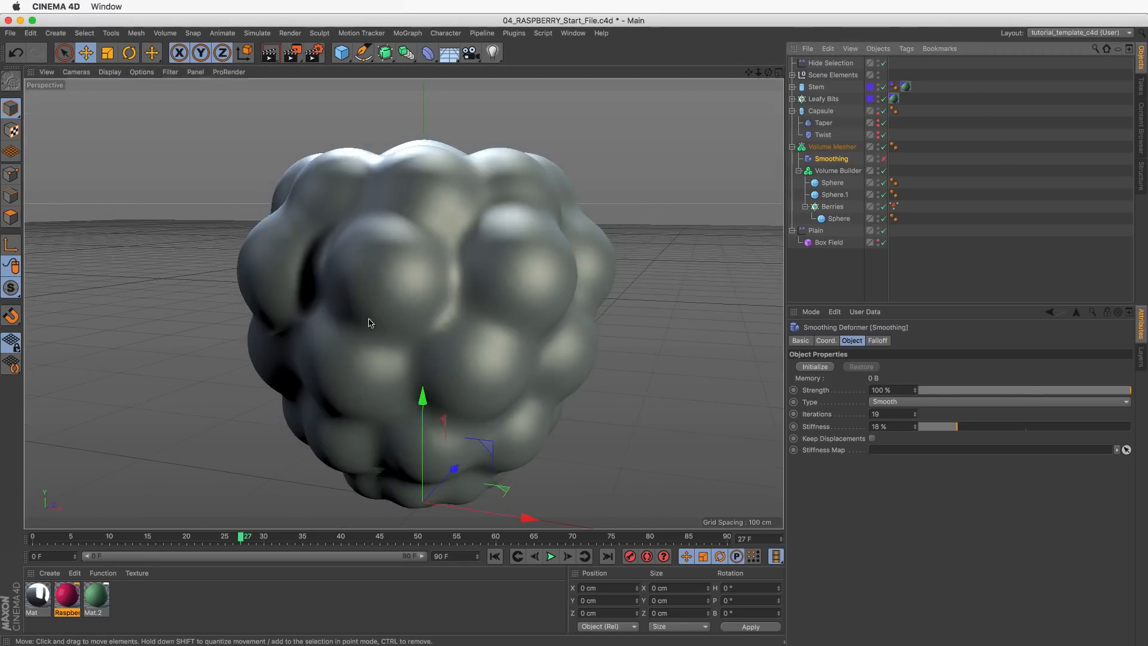
pyautogui.click(883, 159)
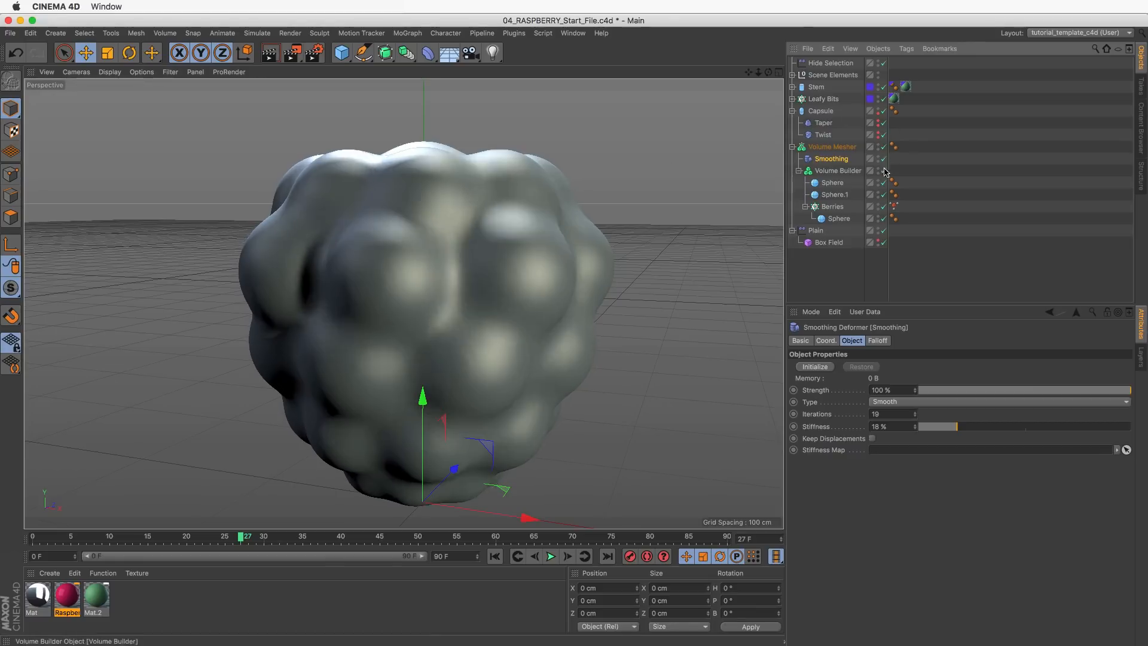
pyautogui.moveTo(387, 292)
pyautogui.keyDown('alt'); pyautogui.mouseDown()
pyautogui.moveTo(343, 313)
pyautogui.moveTo(376, 283)
pyautogui.moveTo(398, 311)
pyautogui.mouseUp(); pyautogui.keyUp('alt')
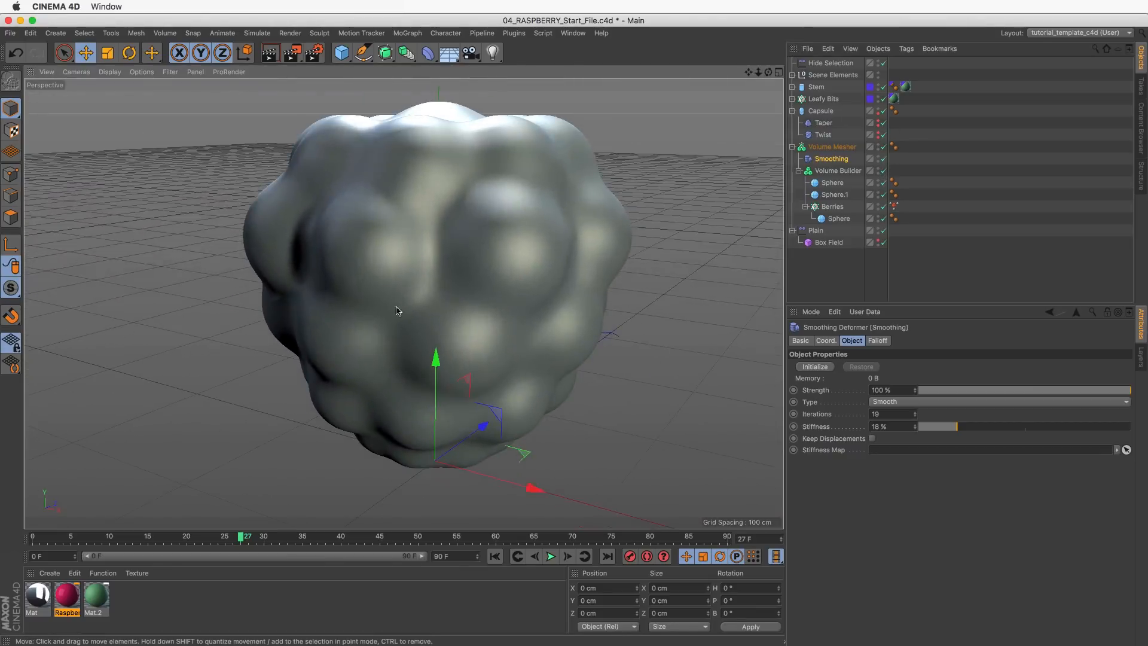
# Display the settings of the Capsule and the Berries cloner that drive the raspberry's shape.
pyautogui.click(837, 148)
pyautogui.click(813, 111)
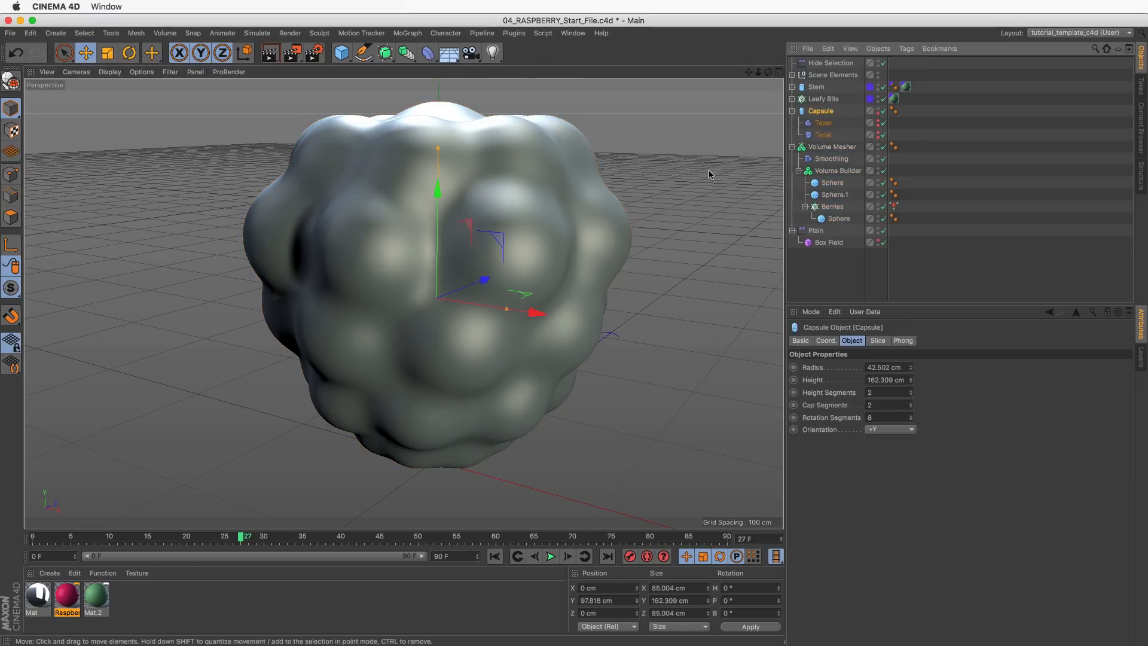
pyautogui.click(832, 206)
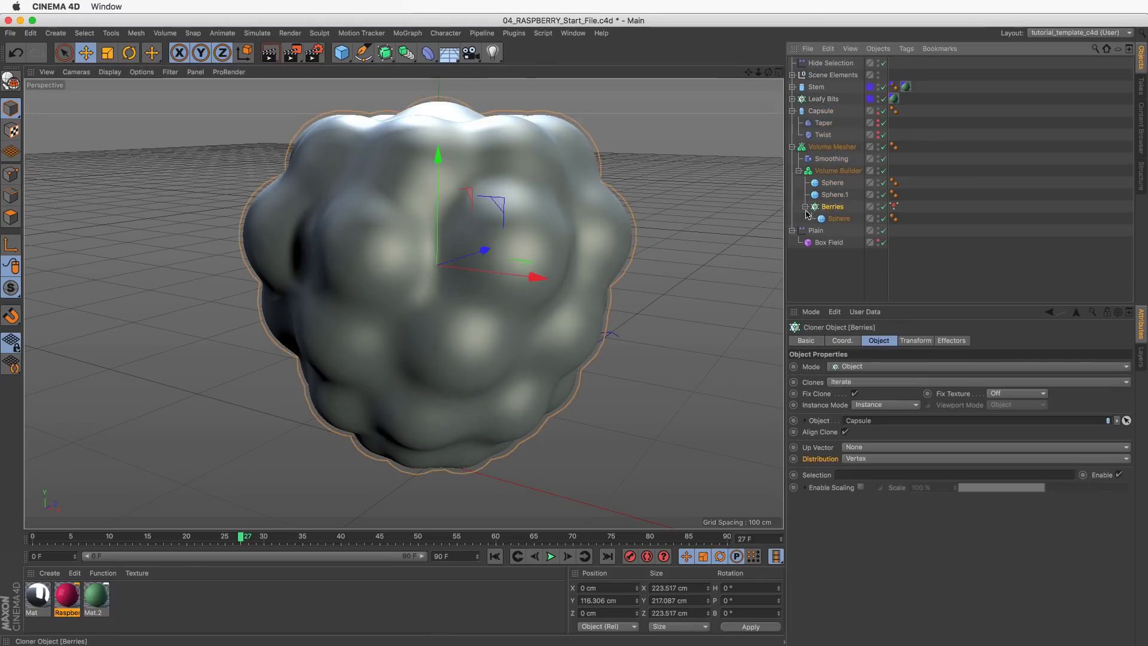
pyautogui.keyDown('alt'); pyautogui.moveTo(481, 210); pyautogui.dragTo(400, 325); pyautogui.keyUp('alt')
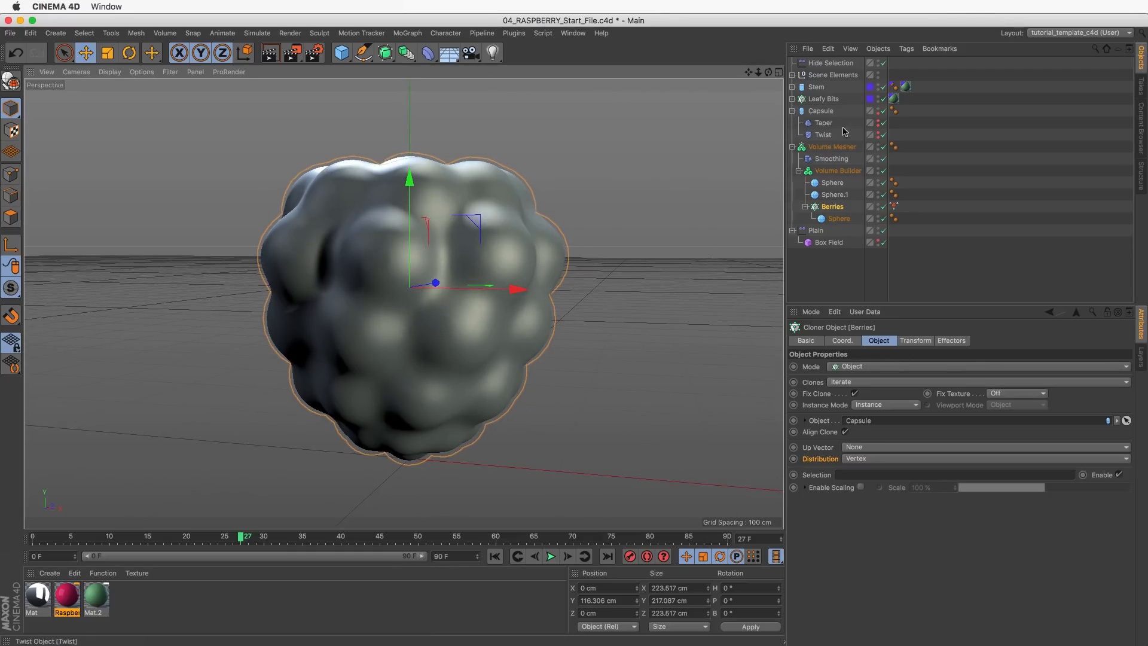
# Make the Leaves layer visible in the viewport so the leafy bits show on the raspberry.
pyautogui.click(823, 99)
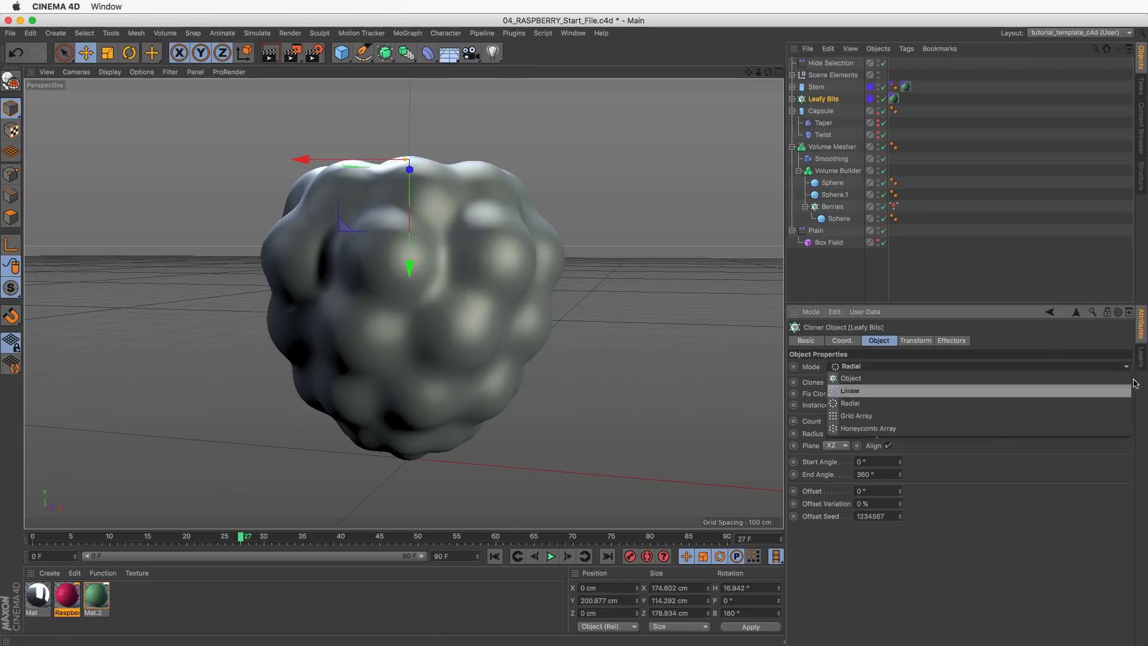
pyautogui.click(1141, 359)
pyautogui.click(859, 355)
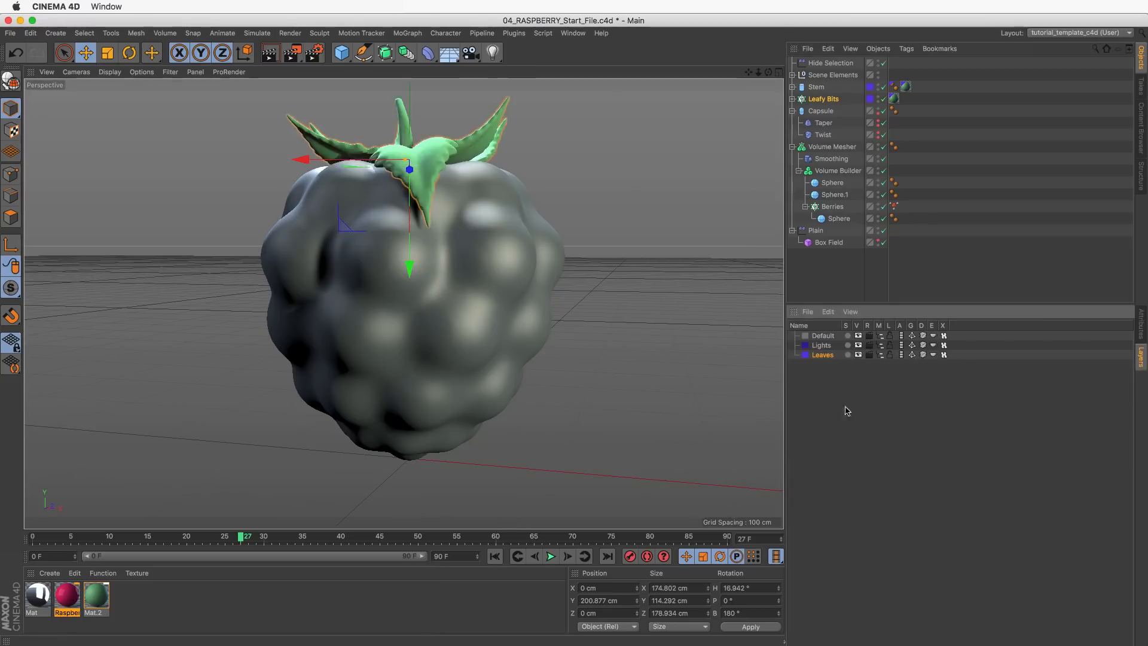
pyautogui.keyDown('alt'); pyautogui.moveTo(514, 227); pyautogui.dragTo(401, 314); pyautogui.keyUp('alt')
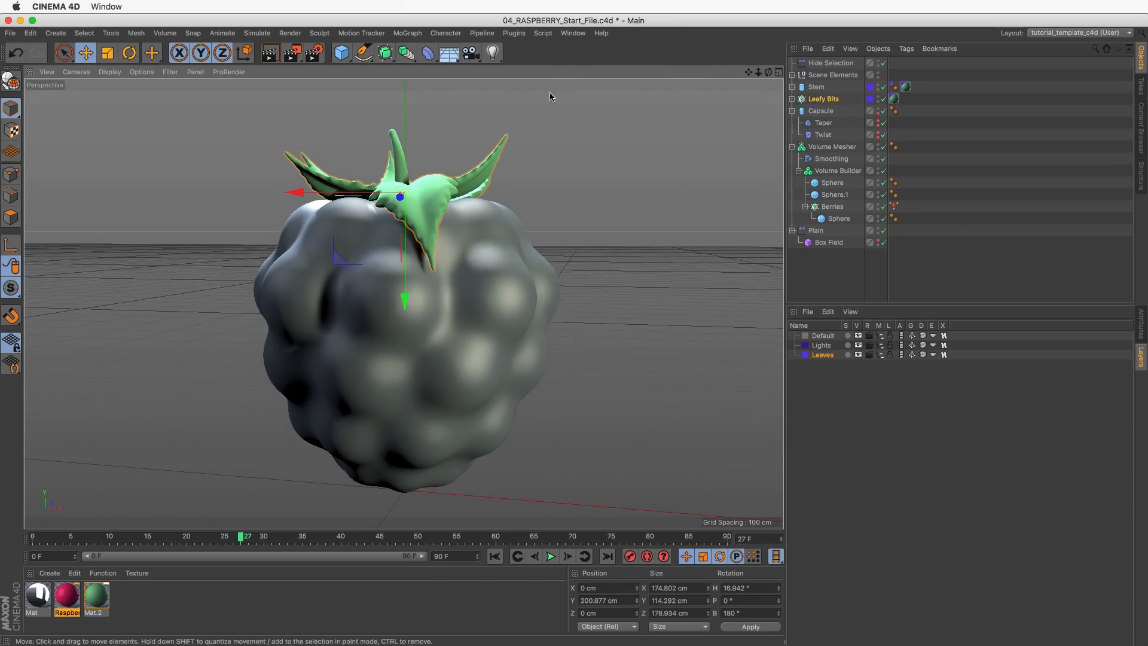
# Switch to the 05_leaf.c4d project and expand the Leaf extrude to reveal its child spline.
pyautogui.press('v')
pyautogui.moveTo(410, 293)
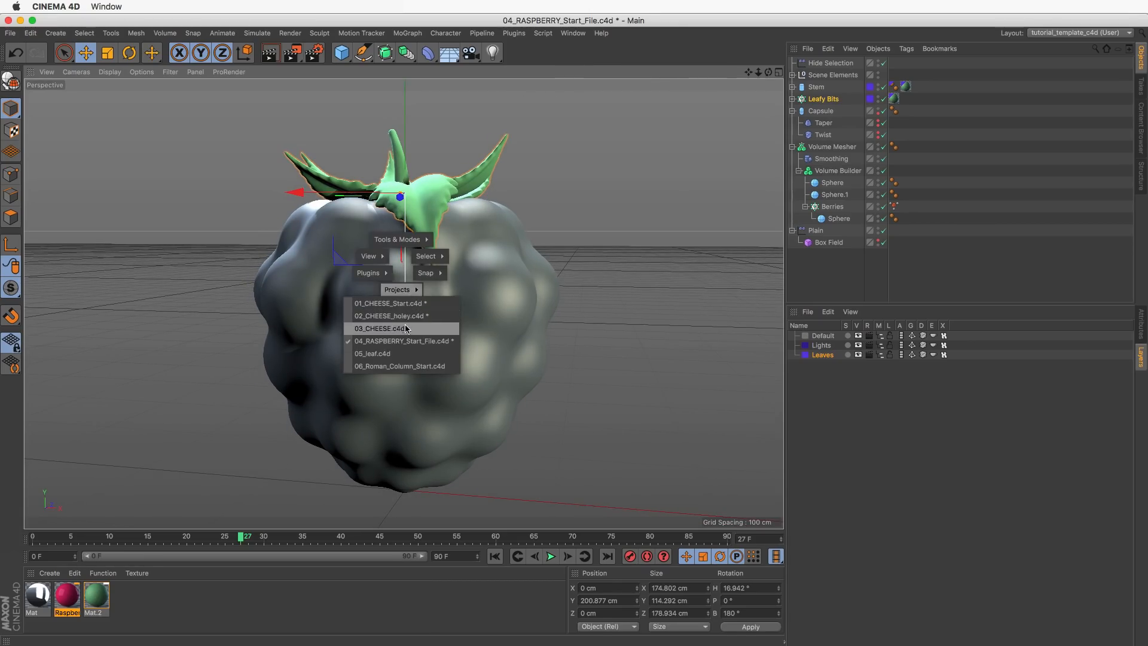
pyautogui.click(383, 354)
pyautogui.moveTo(453, 227)
pyautogui.keyDown('alt'); pyautogui.mouseDown()
pyautogui.moveTo(466, 205)
pyautogui.moveTo(425, 231)
pyautogui.moveTo(454, 239)
pyautogui.mouseUp(); pyautogui.keyUp('alt')
pyautogui.click(798, 87)
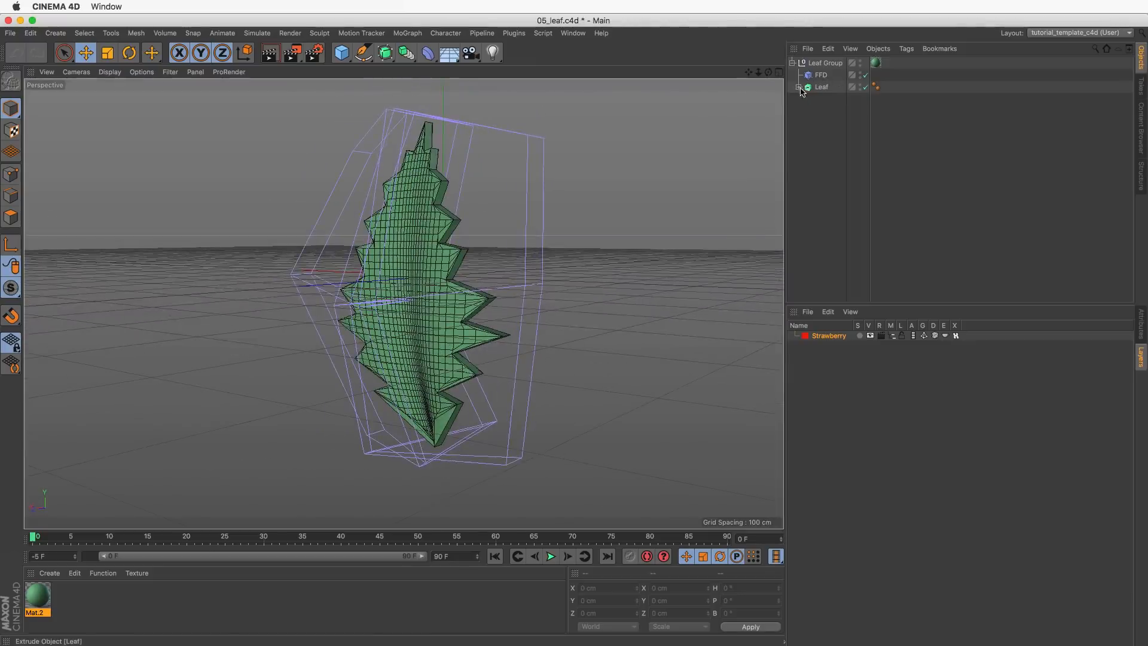
# Turn the Leaf extrude off to examine the bare Leaf Spline.1 outline, and turn the extrude back on.
pyautogui.click(841, 100)
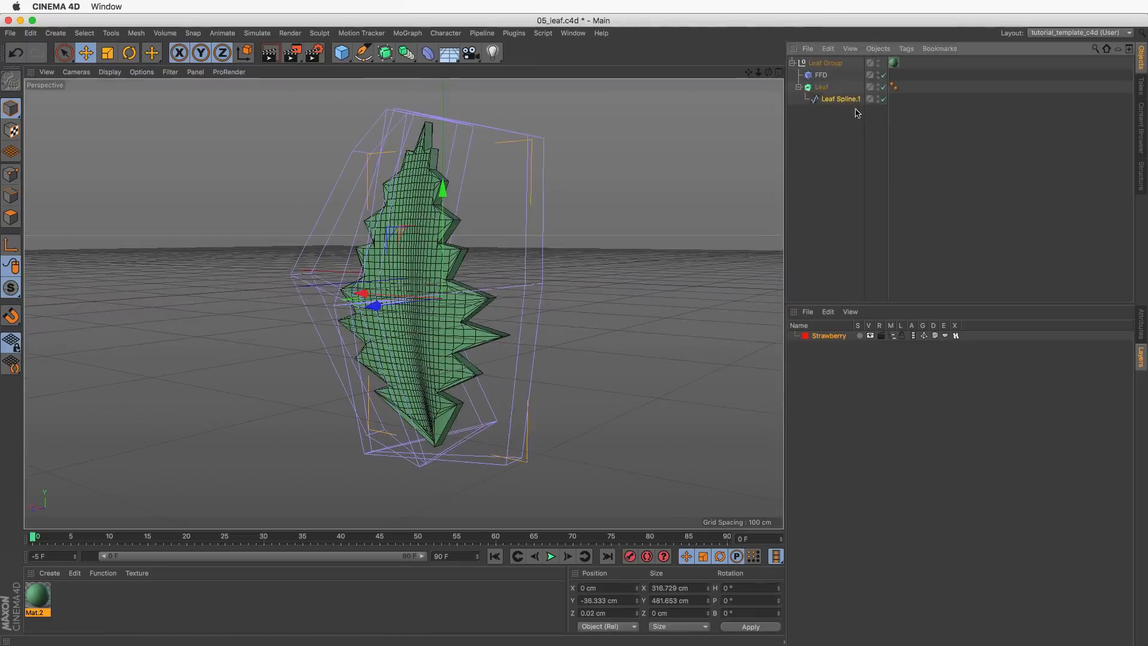
pyautogui.click(883, 86)
pyautogui.keyDown('alt'); pyautogui.moveTo(766, 128); pyautogui.dragTo(856, 91); pyautogui.keyUp('alt')
pyautogui.click(856, 89)
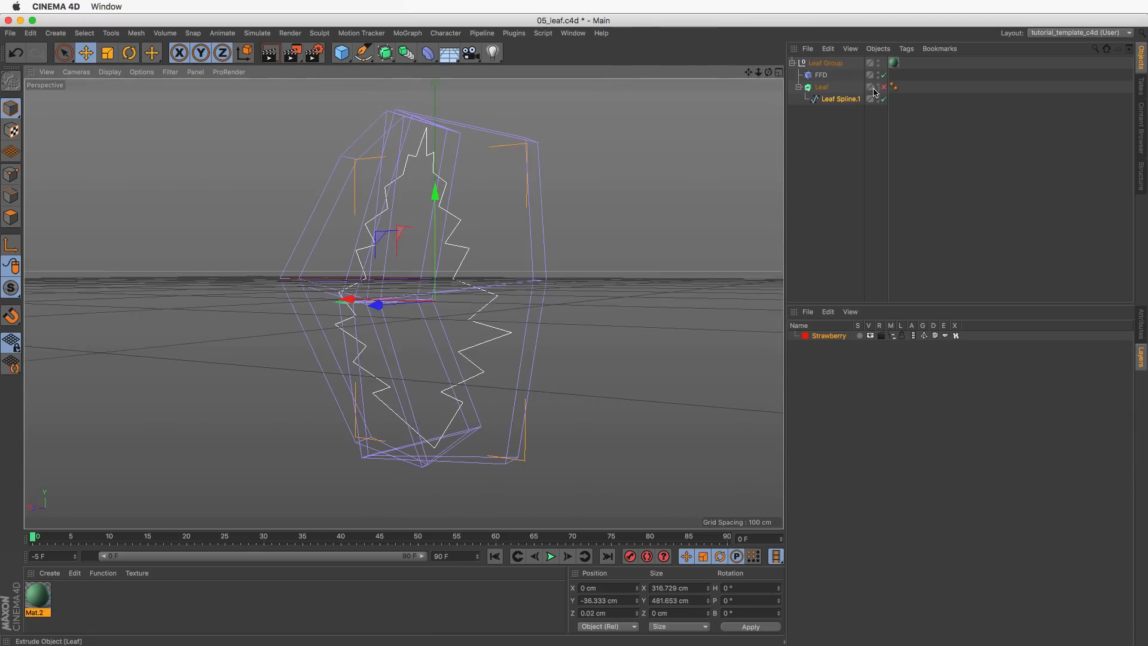
pyautogui.click(883, 87)
# Review the Leaf extrude's movement and cap settings, toggling Regular Grid off and on to compare the caps.
pyautogui.click(1140, 326)
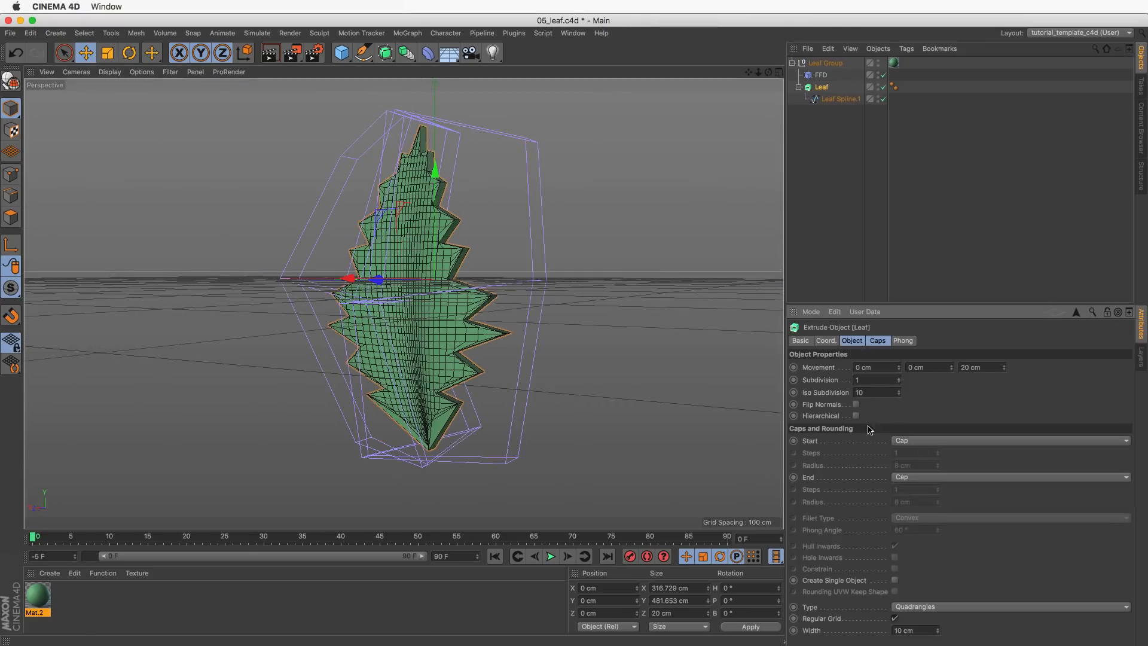
pyautogui.click(978, 368)
pyautogui.keyDown('shift'); pyautogui.click(852, 340); pyautogui.keyUp('shift')
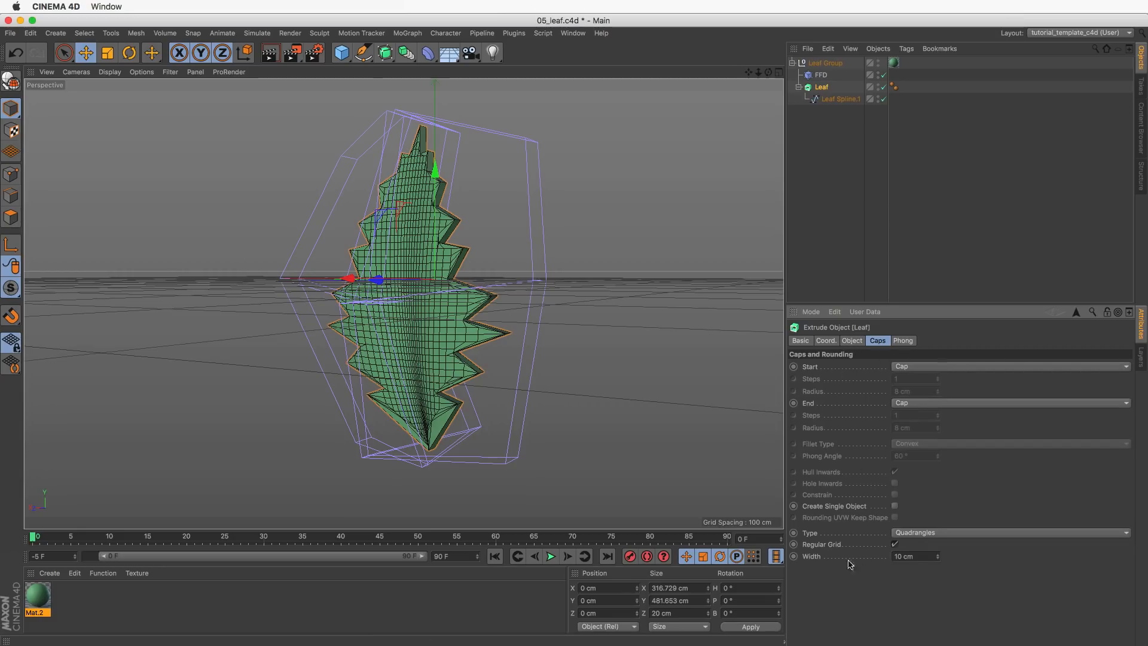
pyautogui.click(895, 544)
pyautogui.click(895, 544)
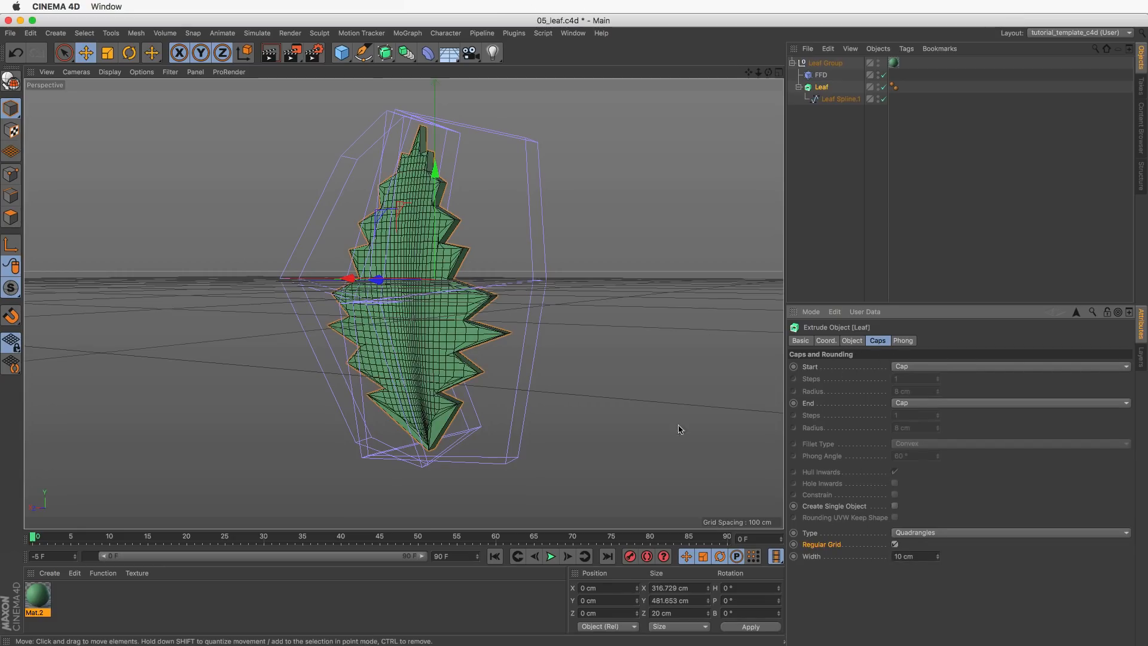
pyautogui.keyDown('alt'); pyautogui.moveTo(412, 288); pyautogui.dragTo(394, 275); pyautogui.keyUp('alt')
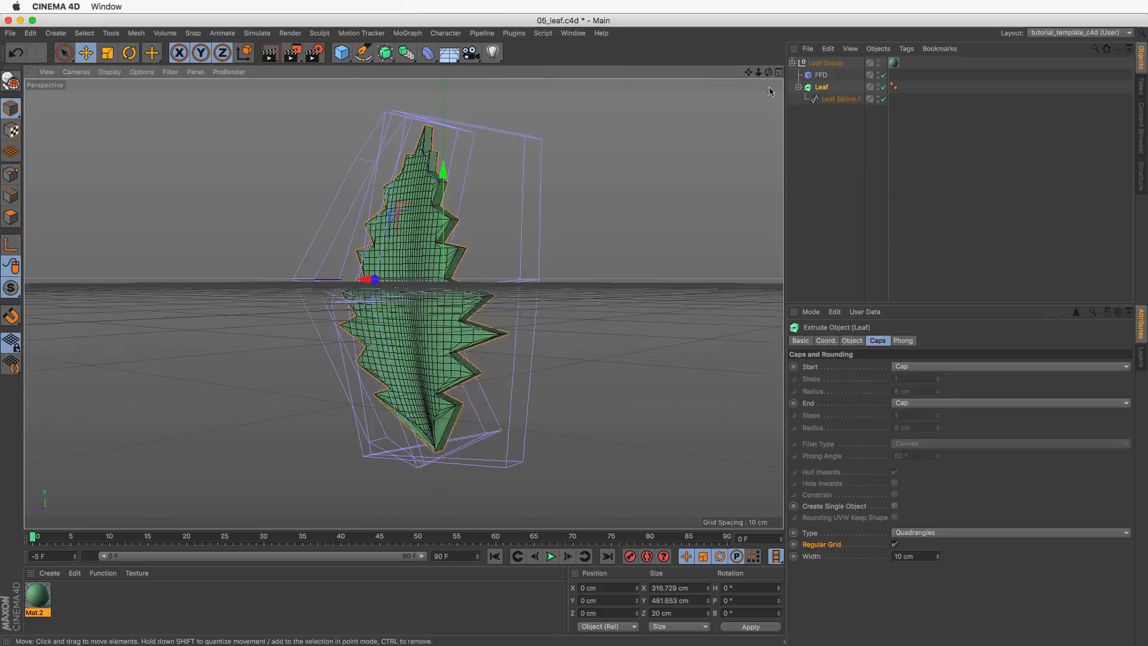
# Try raising the upper points of the leaf's FFD cage in Points mode, and undo the move.
pyautogui.click(820, 75)
pyautogui.moveTo(515, 235)
pyautogui.keyDown('alt'); pyautogui.mouseDown()
pyautogui.moveTo(334, 262)
pyautogui.moveTo(505, 248)
pyautogui.mouseUp(); pyautogui.keyUp('alt')
pyautogui.click(10, 174)
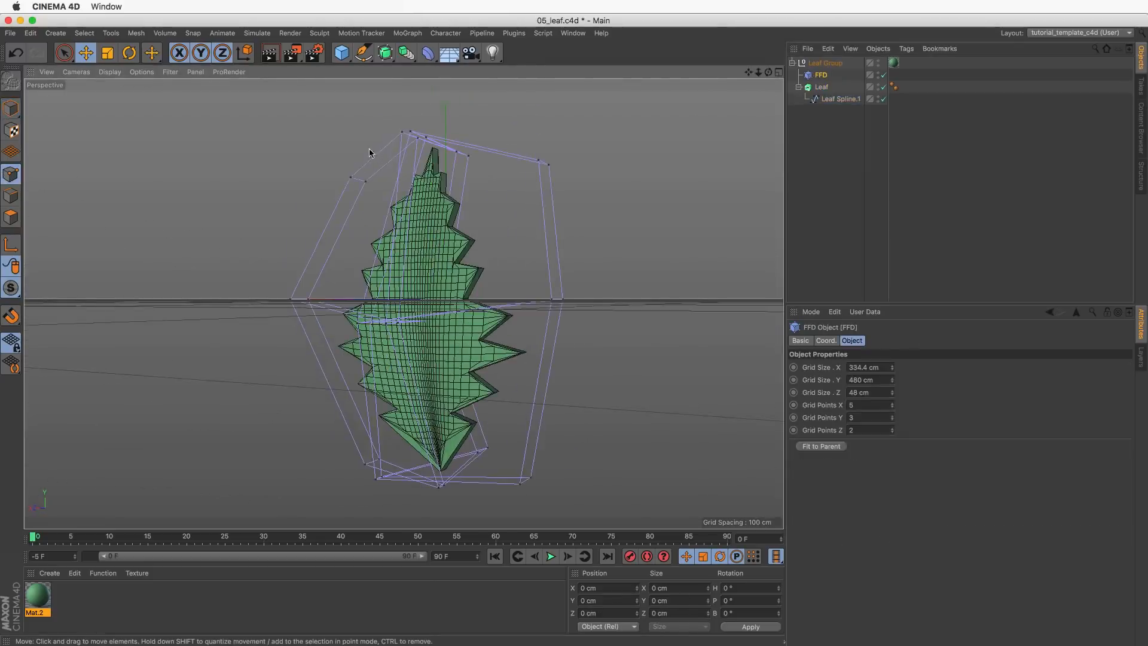
pyautogui.press('0')
pyautogui.moveTo(367, 120); pyautogui.dragTo(495, 196)
pyautogui.press('e')
pyautogui.moveTo(440, 107); pyautogui.dragTo(443, 109)
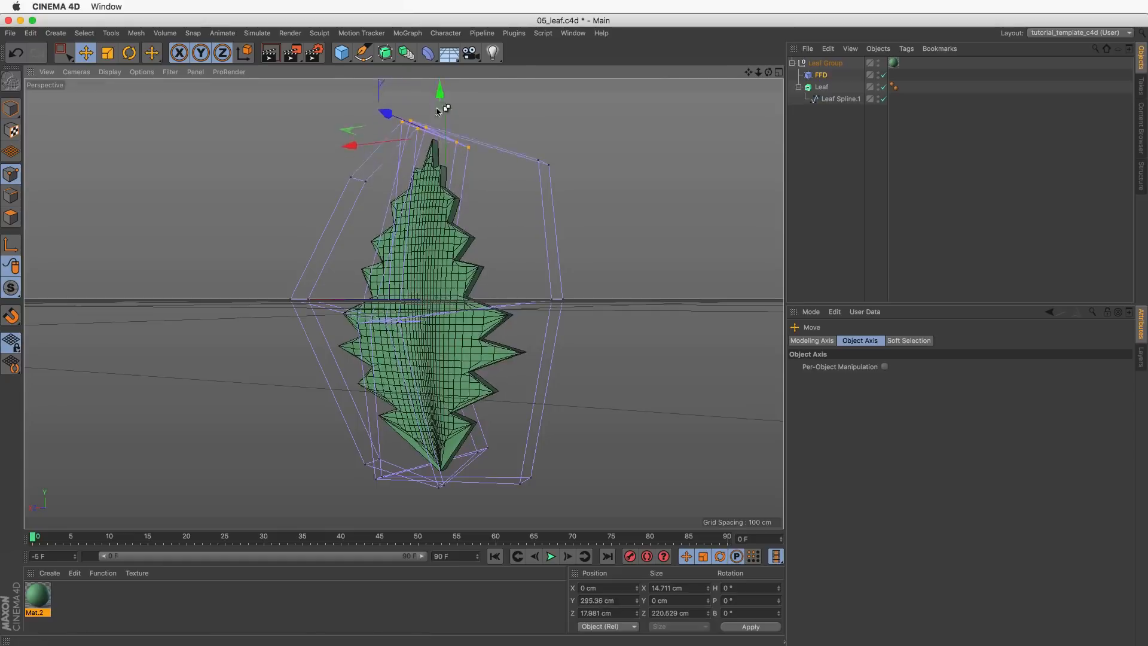
pyautogui.press('super+z')
# Return to Model mode and render the leaf in the viewport.
pyautogui.keyDown('alt'); pyautogui.moveTo(428, 271); pyautogui.dragTo(447, 238); pyautogui.keyUp('alt')
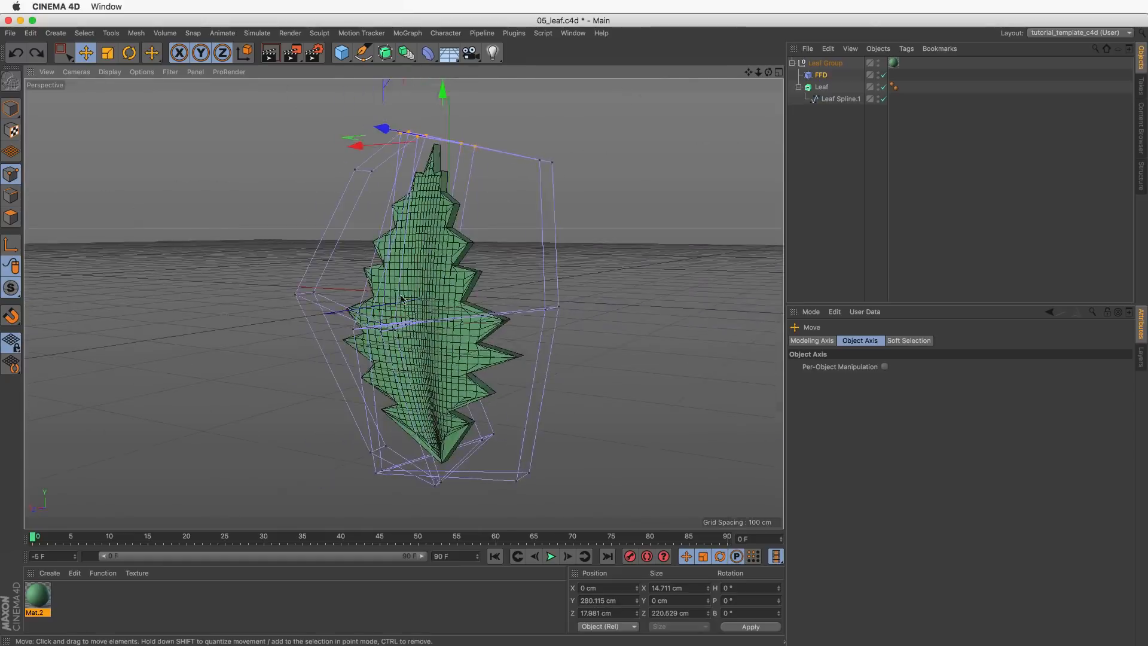
pyautogui.keyDown('alt'); pyautogui.moveTo(401, 299); pyautogui.dragTo(370, 287); pyautogui.keyUp('alt')
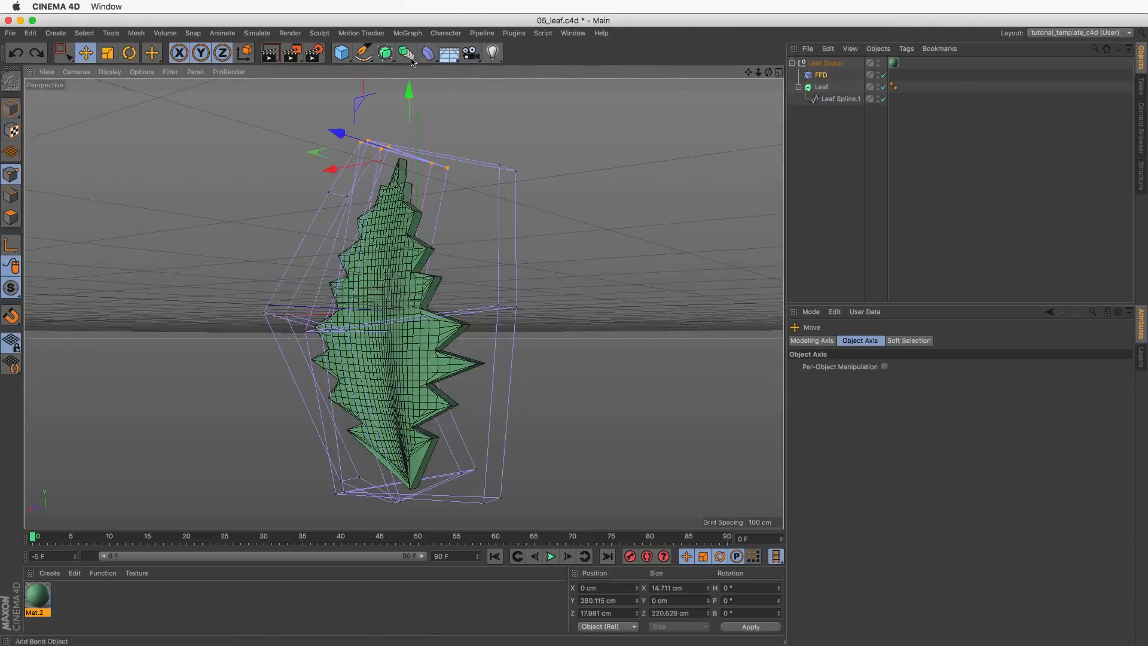
pyautogui.keyDown('alt'); pyautogui.moveTo(385, 253); pyautogui.dragTo(386, 231, button='middle'); pyautogui.keyUp('alt')
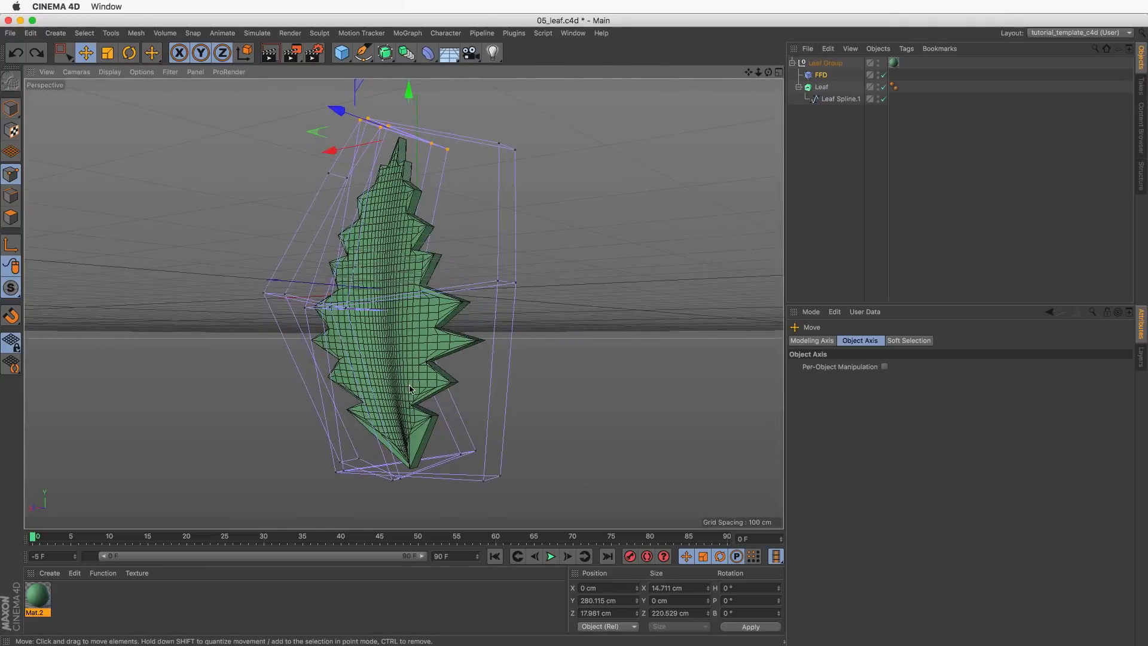
pyautogui.click(12, 108)
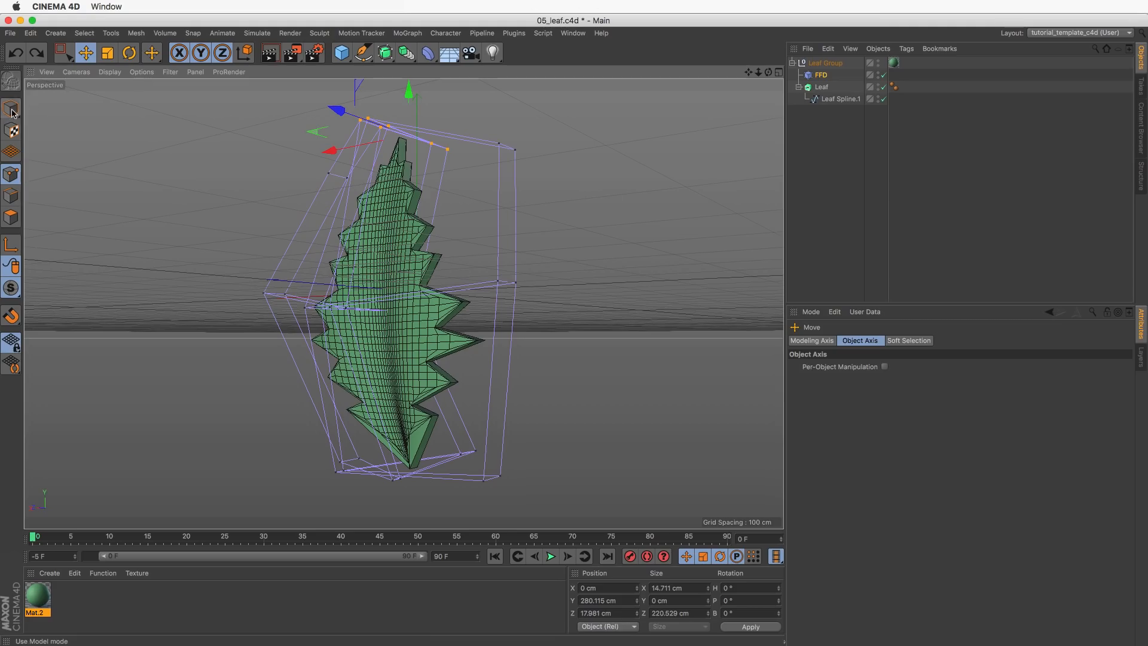
pyautogui.click(49, 125)
pyautogui.press('super+r')
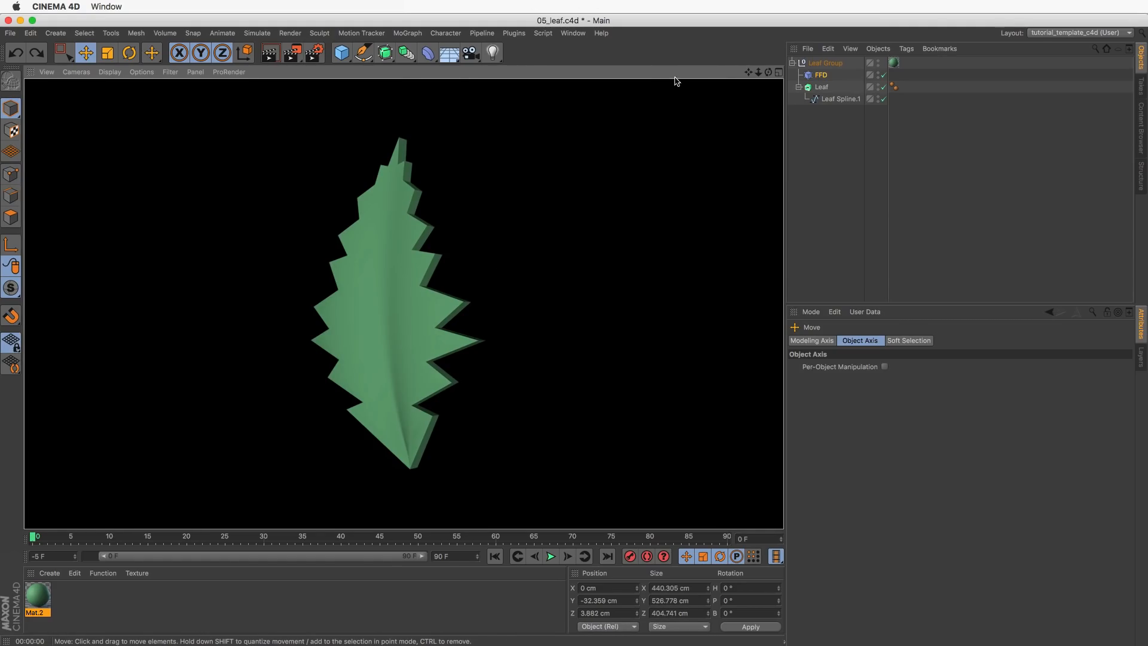
# Add a Volume Builder and make the Leaf Group its child.
pyautogui.click(406, 52)
pyautogui.click(454, 156)
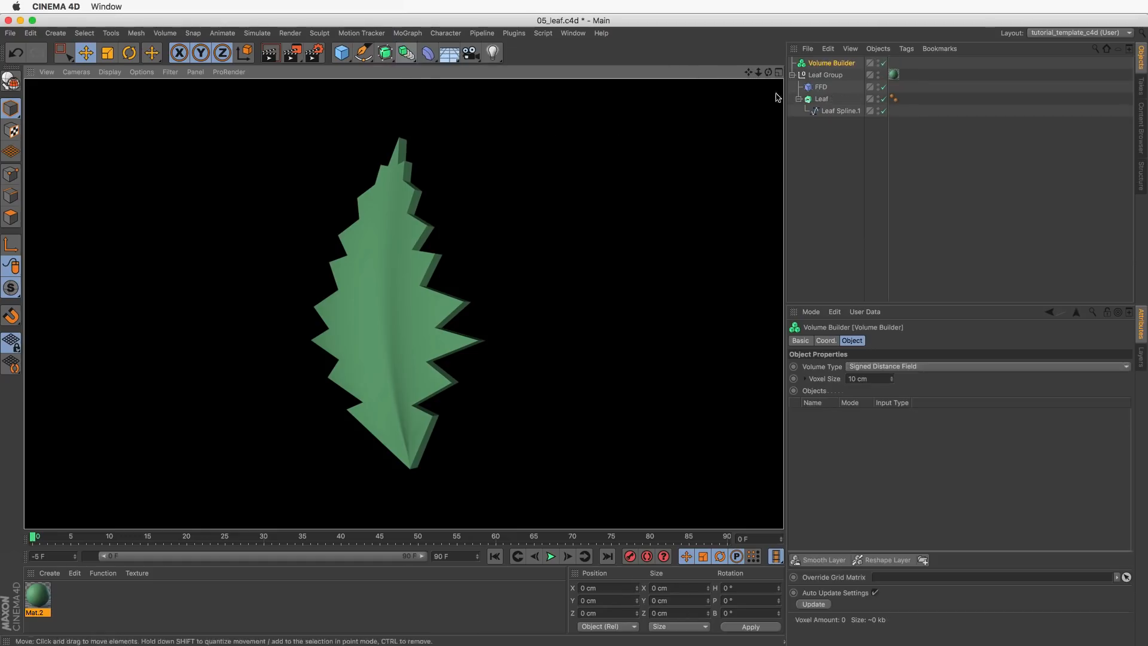
pyautogui.moveTo(817, 70); pyautogui.dragTo(833, 63)
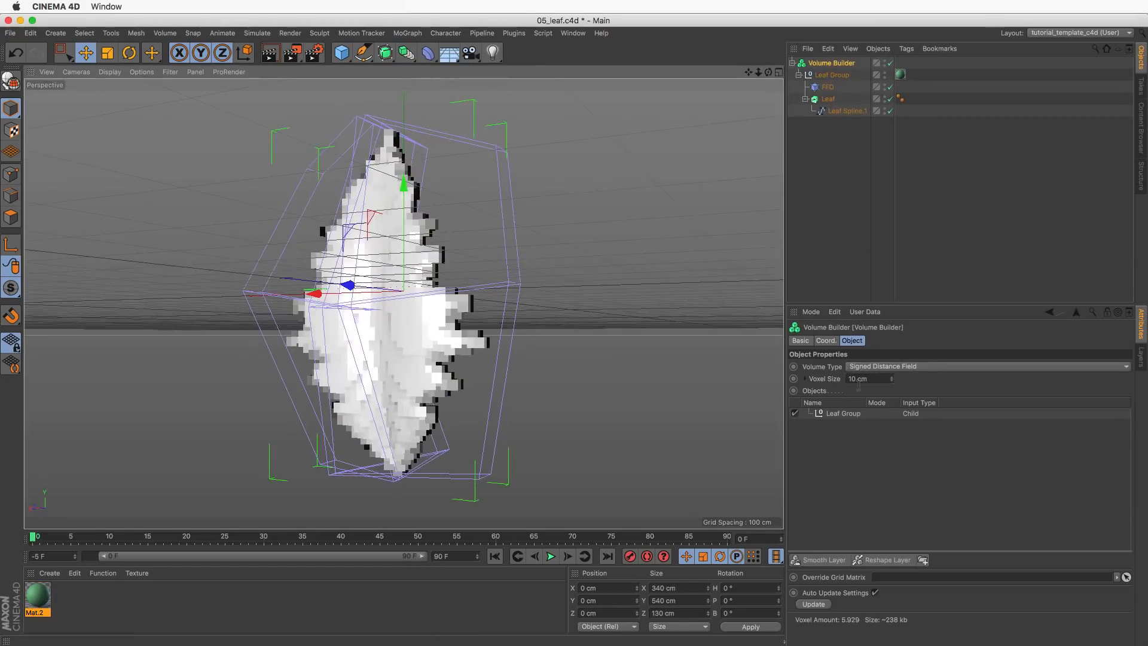
# Refine the Volume Builder's voxel size, trying 2 cm and settling on 3 cm.
pyautogui.click(844, 381)
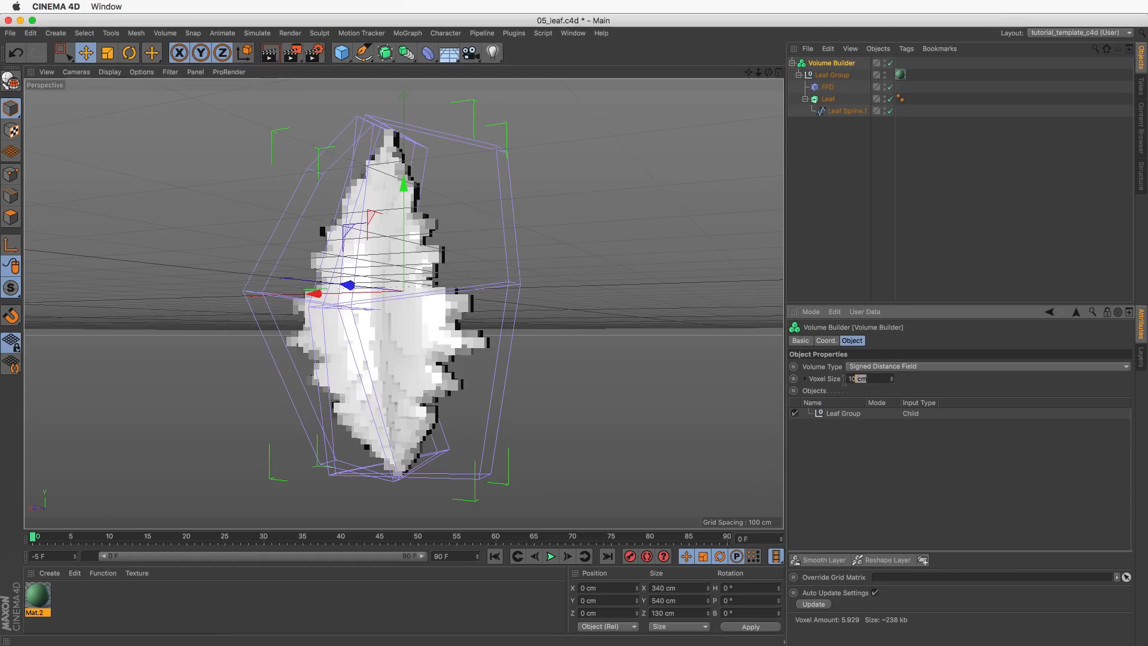
pyautogui.click(799, 74)
pyautogui.click(798, 74)
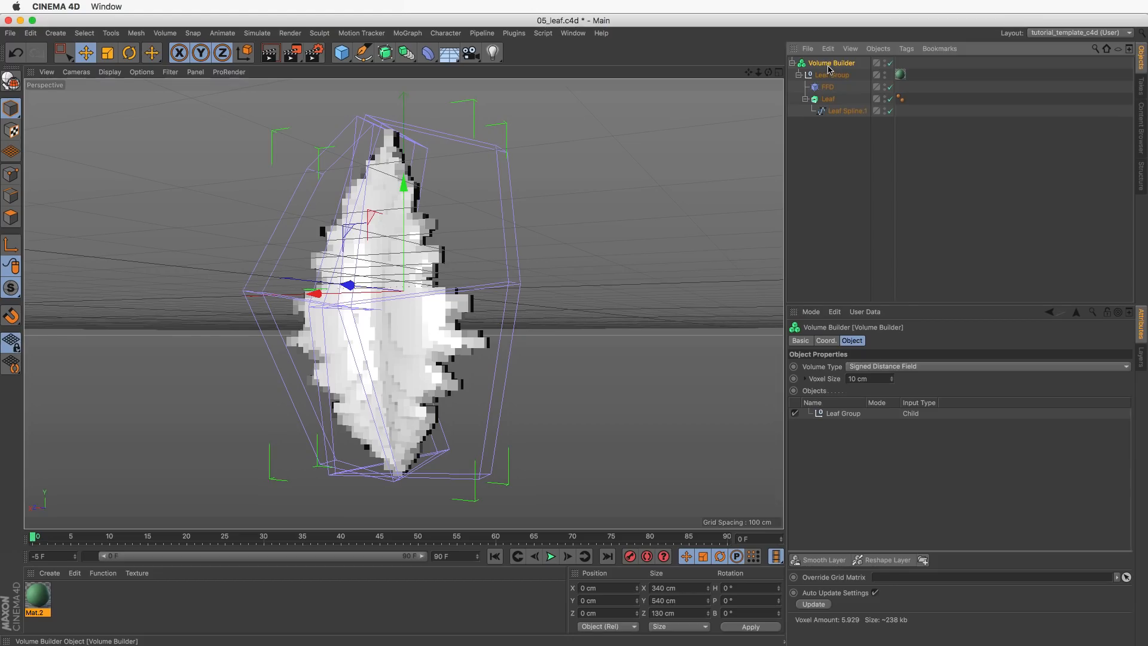
pyautogui.moveTo(881, 379); pyautogui.dragTo(846, 378)
pyautogui.write('2')
pyautogui.press('Return')
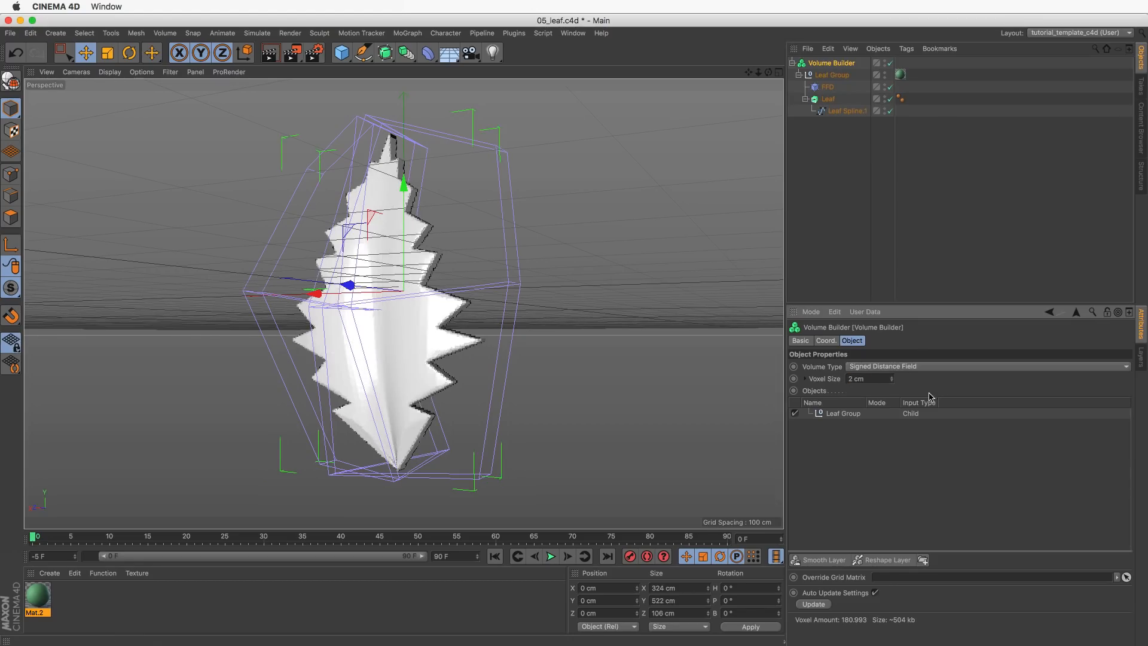
pyautogui.click(891, 377)
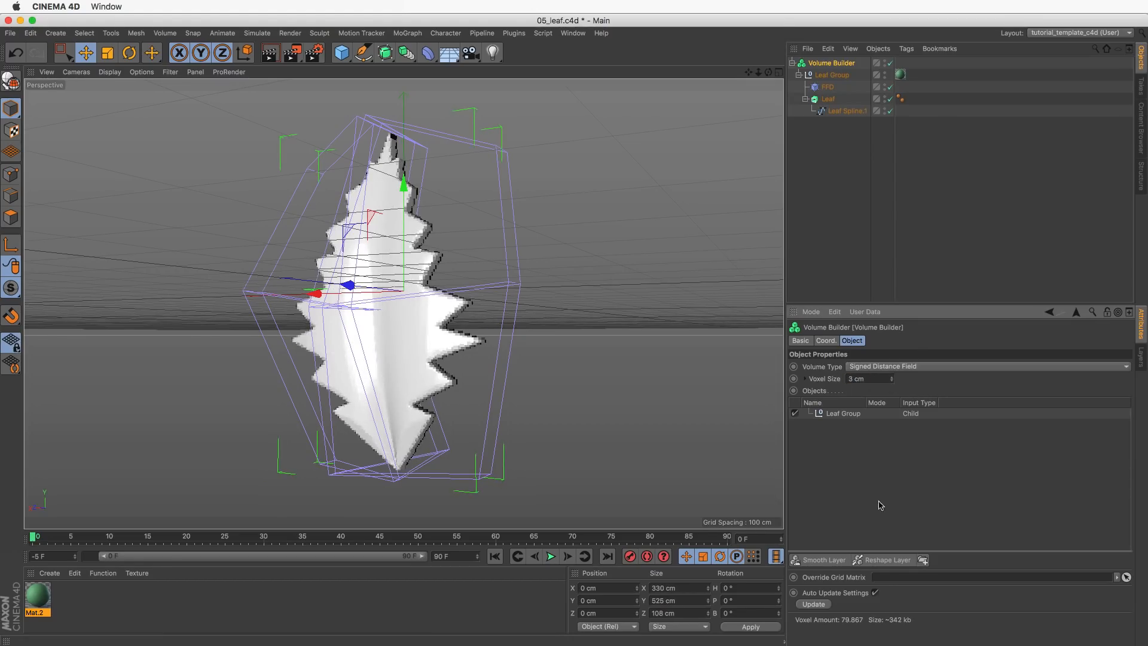
# Add a Smooth Layer above the Leaf Group in the Volume Builder and reduce its strength to 32%.
pyautogui.click(825, 562)
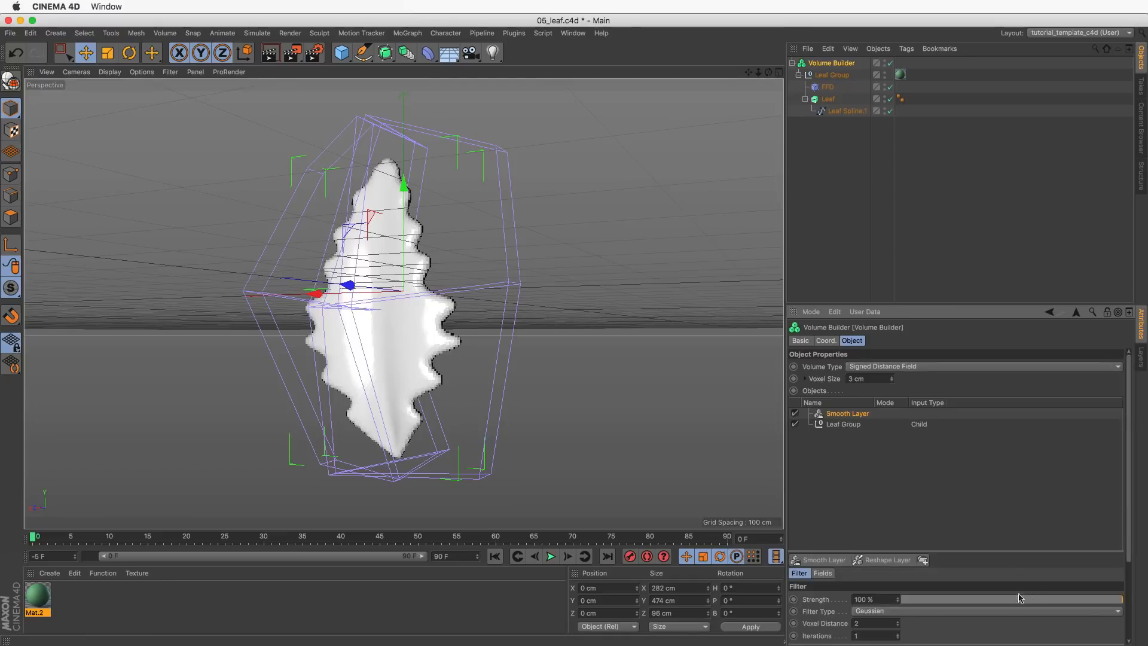
pyautogui.moveTo(1106, 599); pyautogui.dragTo(985, 599)
pyautogui.keyDown('alt'); pyautogui.moveTo(536, 361); pyautogui.dragTo(448, 355); pyautogui.keyUp('alt')
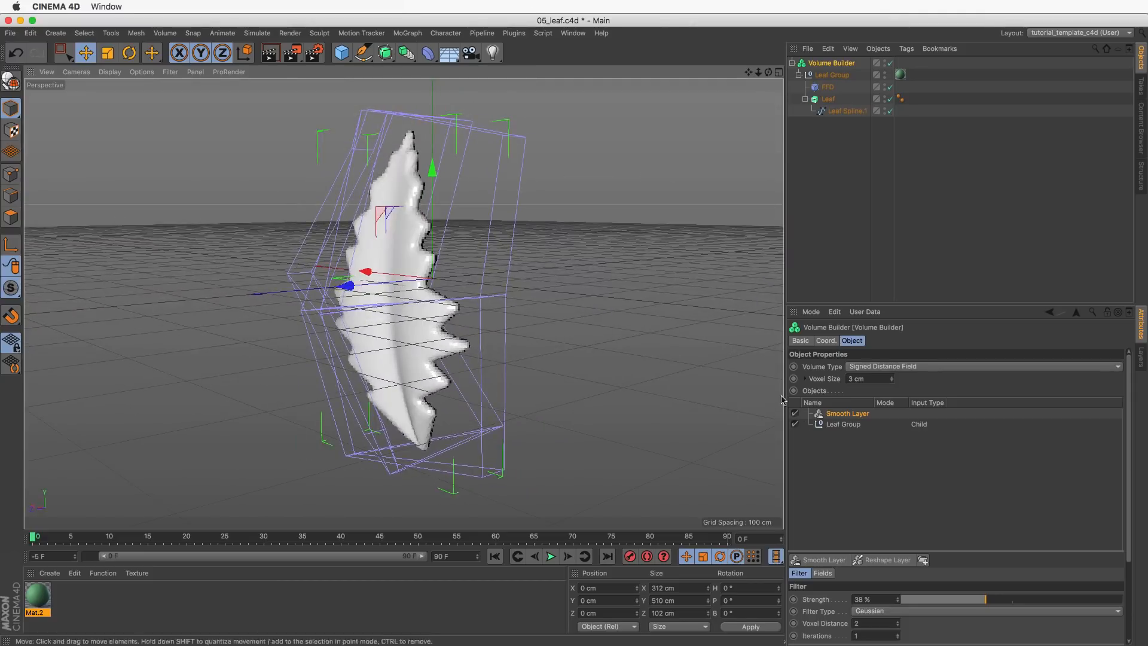
pyautogui.moveTo(985, 601); pyautogui.dragTo(979, 603)
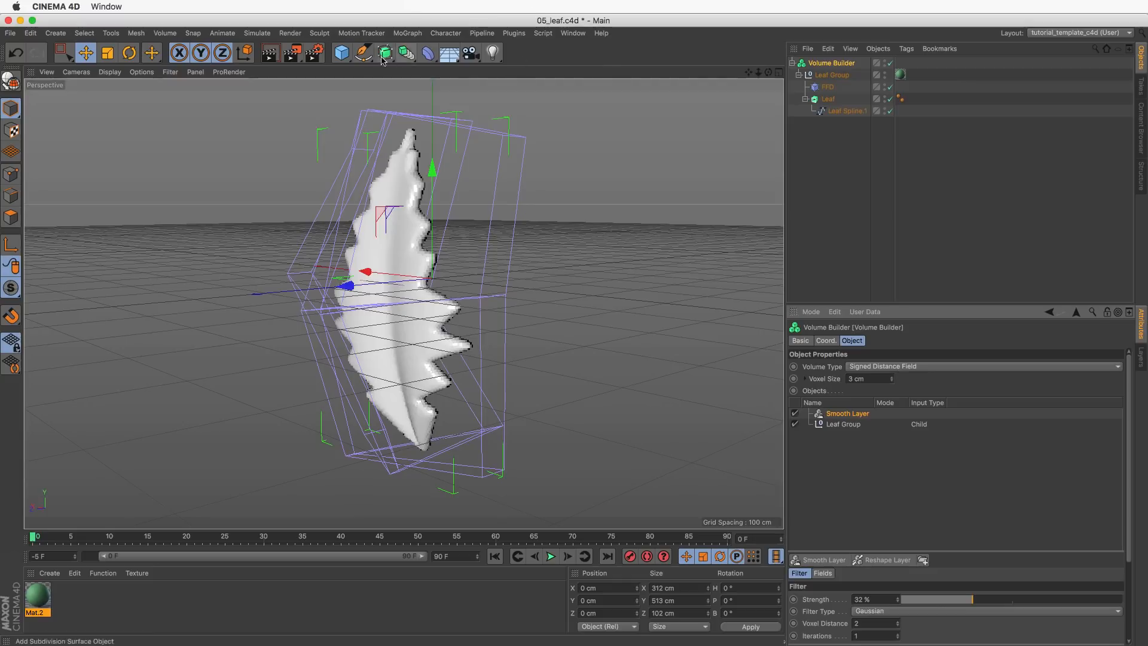
# Add a Volume Mesher with the Volume Builder as its child, and display the leaf with Gouraud shading without wireframe lines.
pyautogui.moveTo(404, 53); pyautogui.dragTo(539, 153)
pyautogui.moveTo(828, 76); pyautogui.dragTo(848, 63)
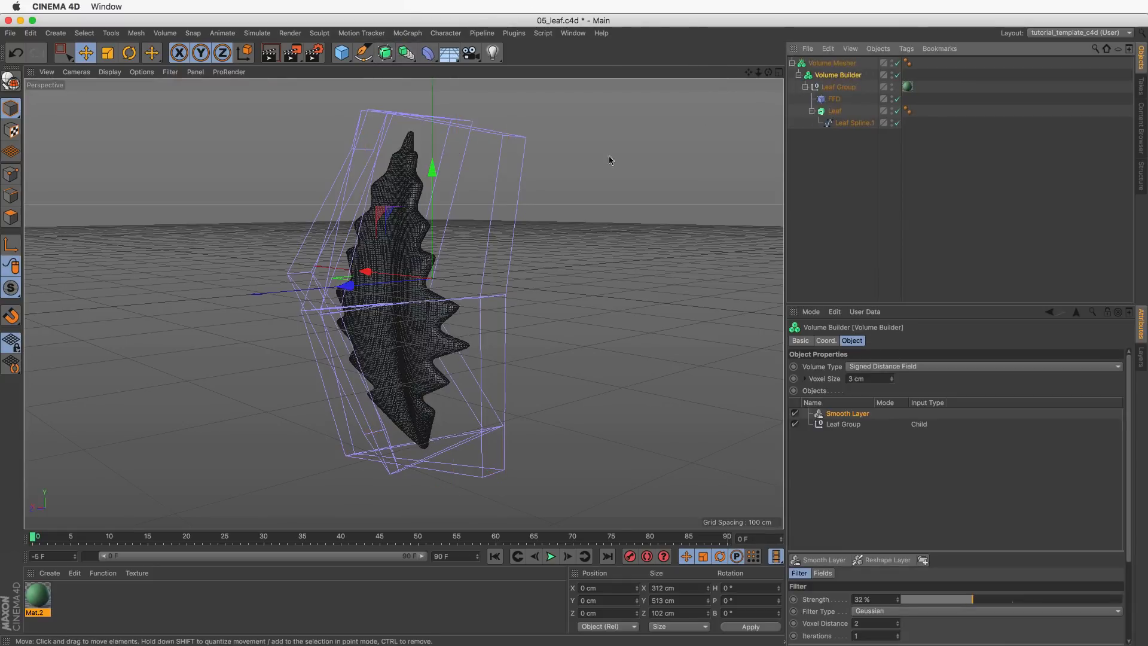
pyautogui.press('o')
pyautogui.click(105, 72)
pyautogui.click(109, 92)
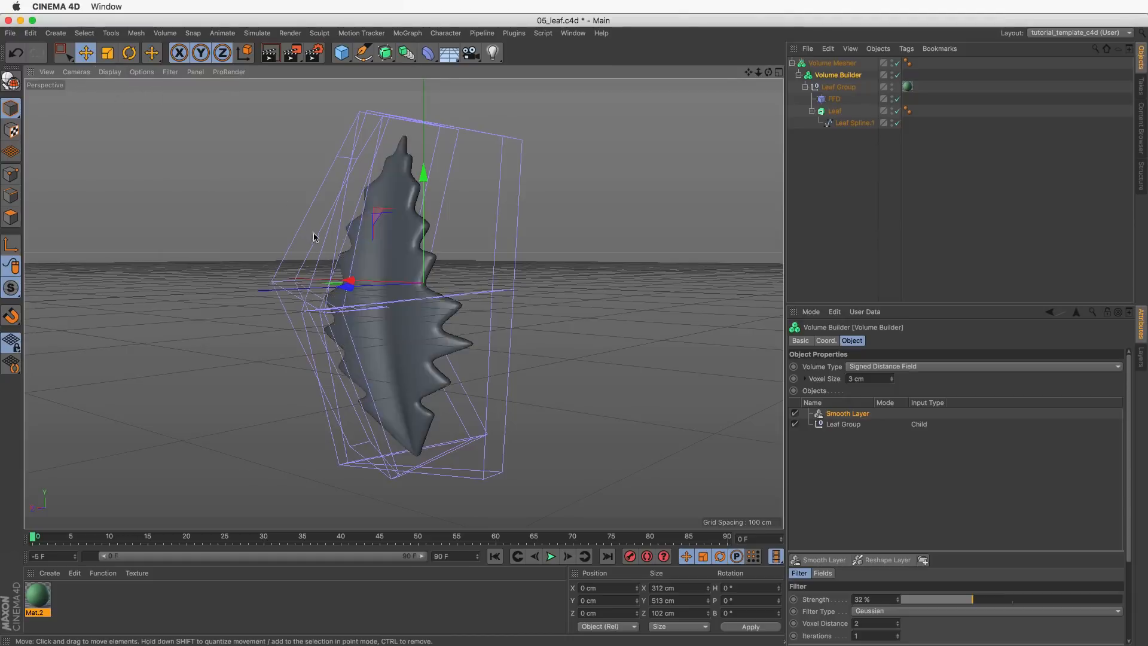
pyautogui.keyDown('alt'); pyautogui.moveTo(314, 237); pyautogui.dragTo(401, 247); pyautogui.keyUp('alt')
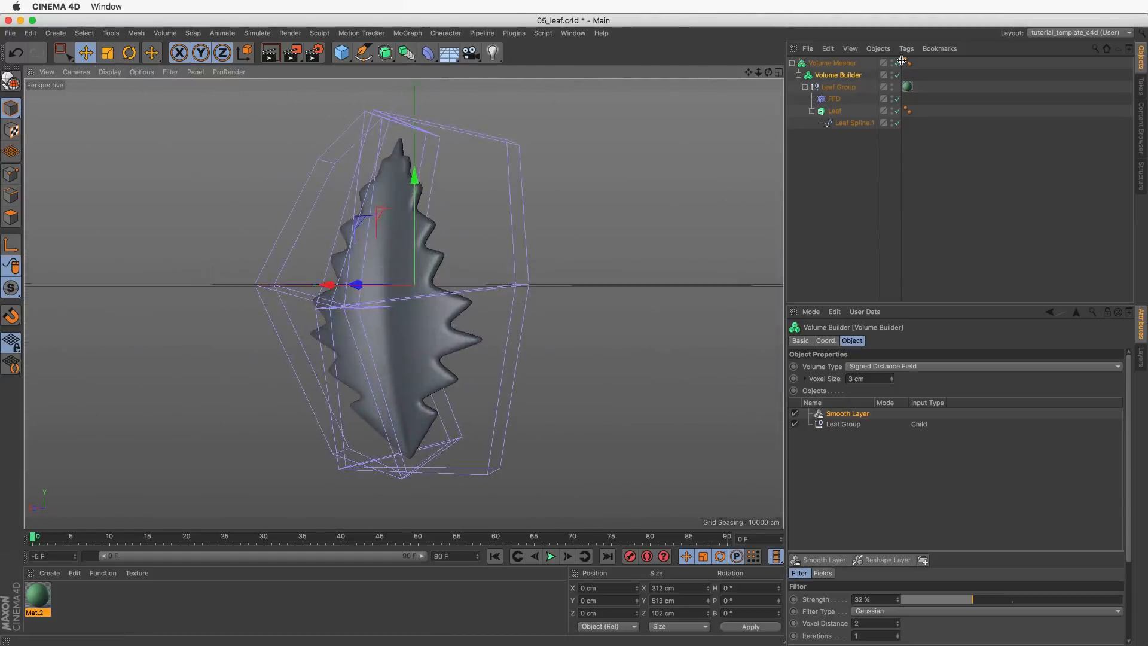
# Turn the Volume Mesher and Volume Builder off and on to compare the original extrude with the smoothed leaf.
pyautogui.click(898, 74)
pyautogui.click(897, 62)
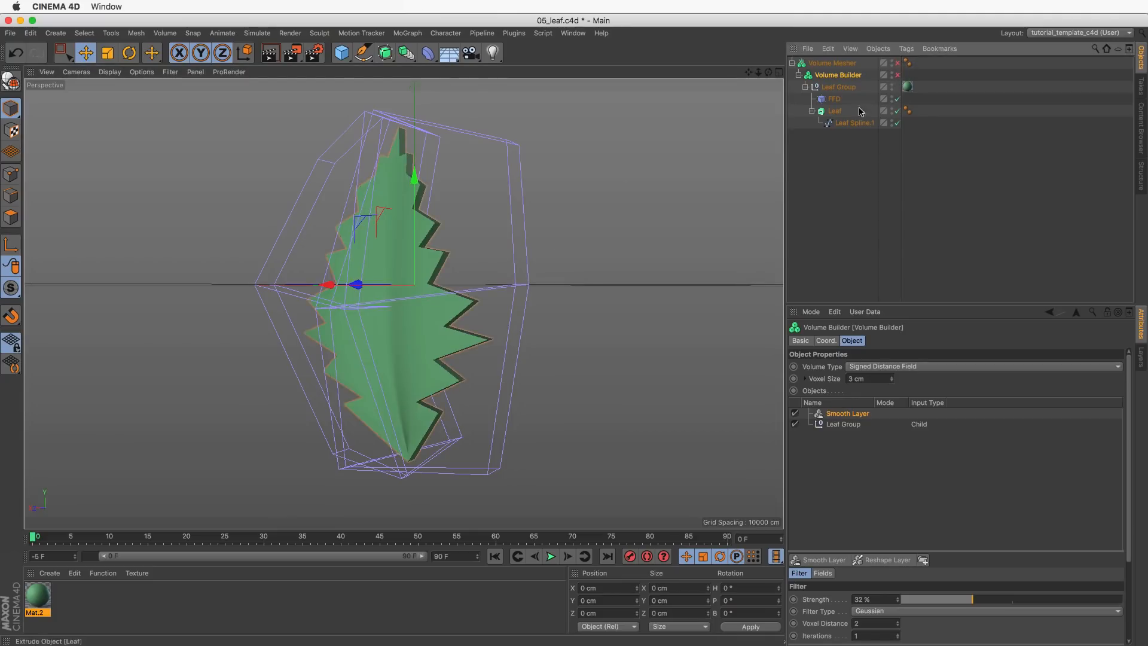
pyautogui.click(897, 62)
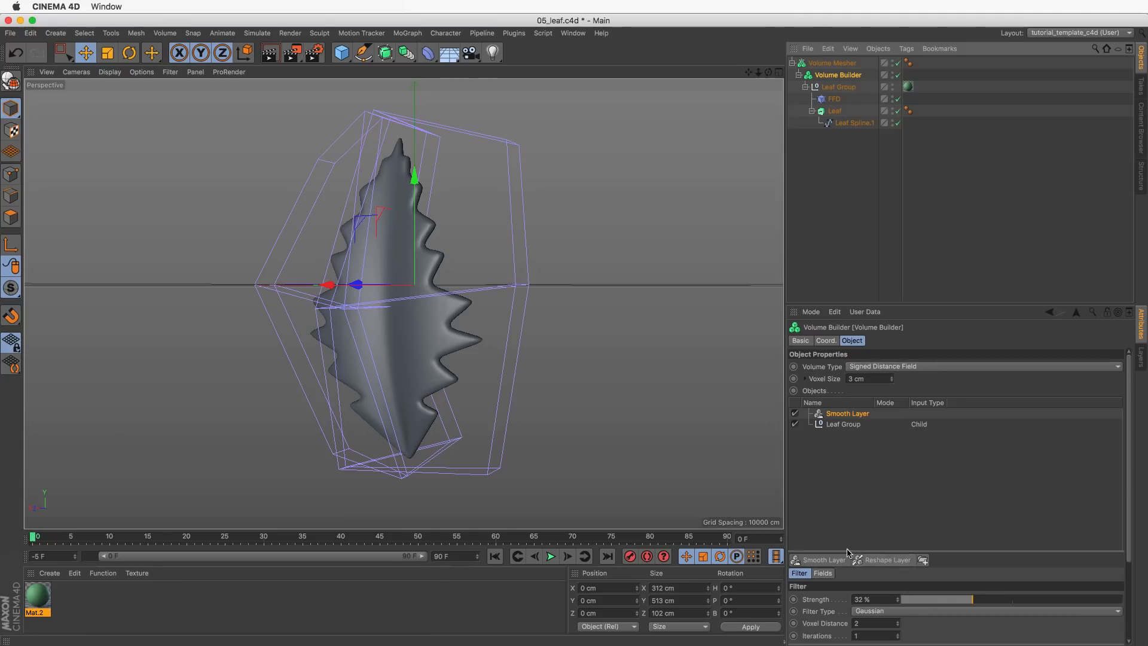
# Add a Reshape Layer above the Smooth Layer with a Dilate / Erode offset of 5.7 cm.
pyautogui.click(884, 560)
pyautogui.click(848, 414)
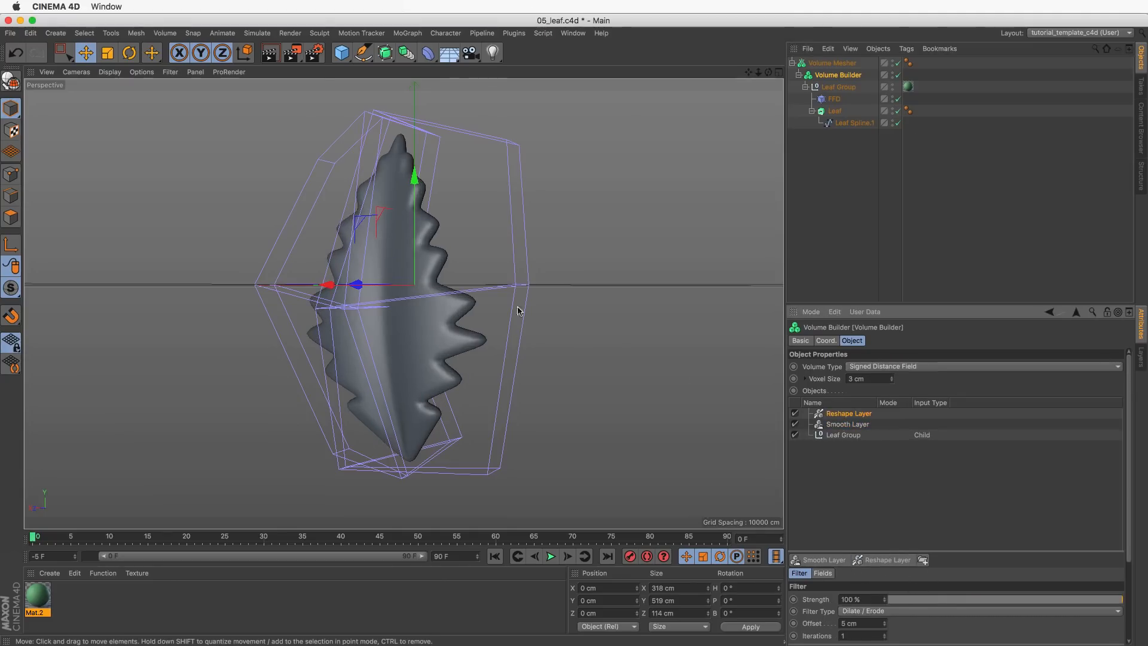
pyautogui.keyDown('alt'); pyautogui.moveTo(520, 311); pyautogui.dragTo(438, 276); pyautogui.keyUp('alt')
pyautogui.click(884, 621)
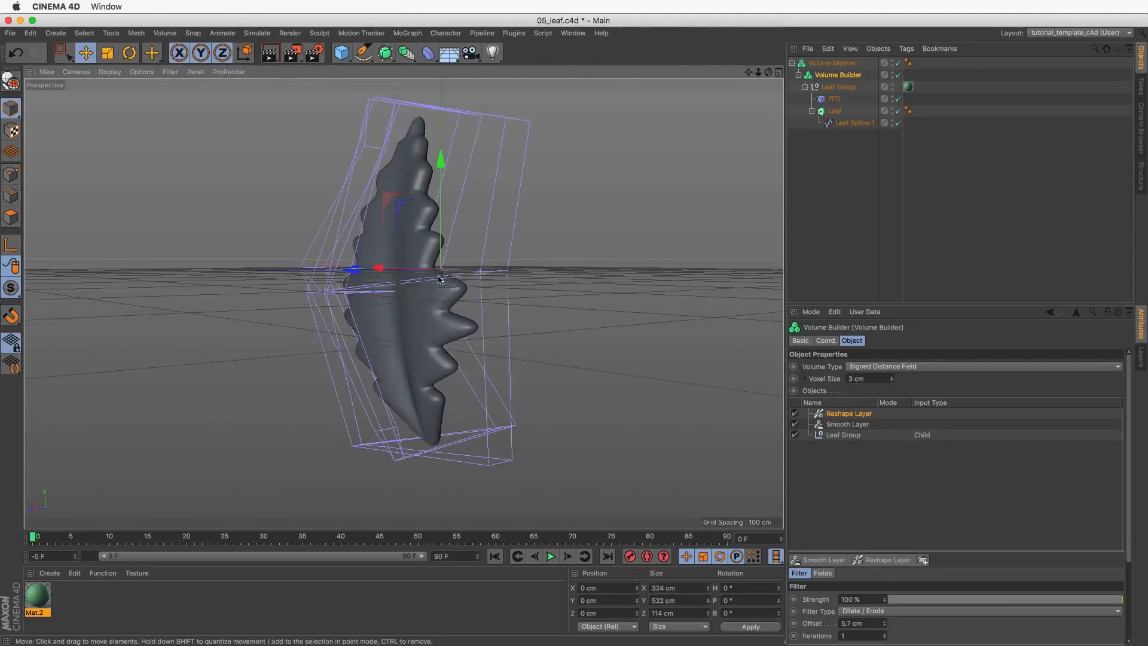
pyautogui.keyDown('alt'); pyautogui.moveTo(378, 303); pyautogui.dragTo(418, 302); pyautogui.keyUp('alt')
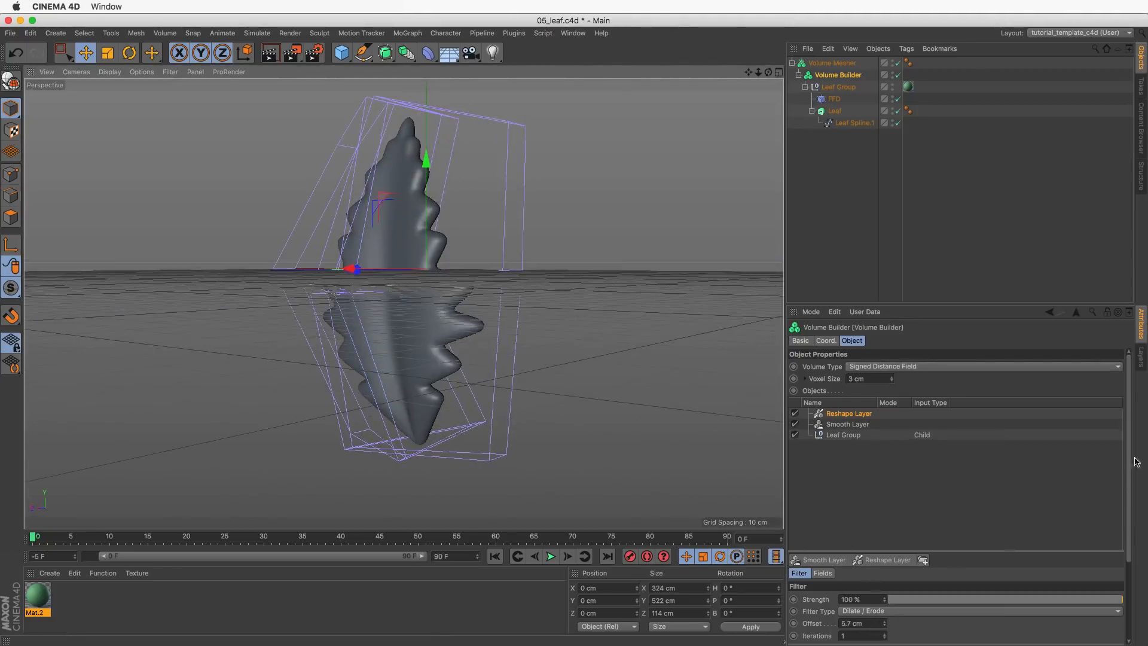
# Add a Box Field to the Reshape Layer to limit where it affects the leaf.
pyautogui.click(857, 422)
pyautogui.click(854, 413)
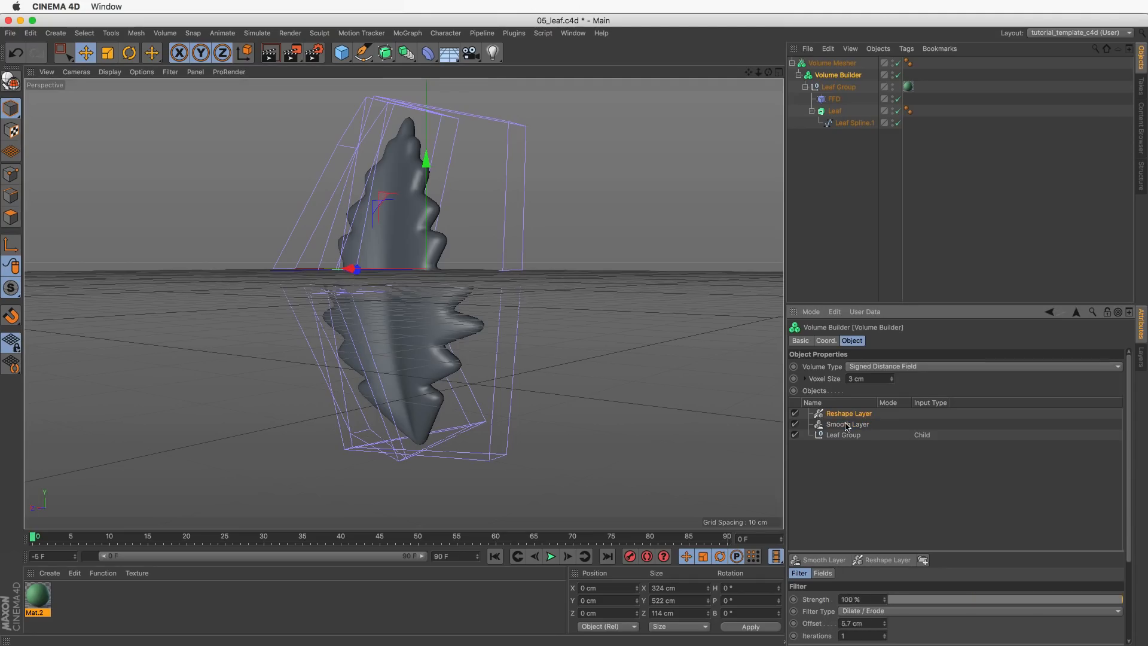
pyautogui.click(847, 425)
pyautogui.click(850, 413)
pyautogui.scroll(-5, 1112, 478)
pyautogui.click(823, 483)
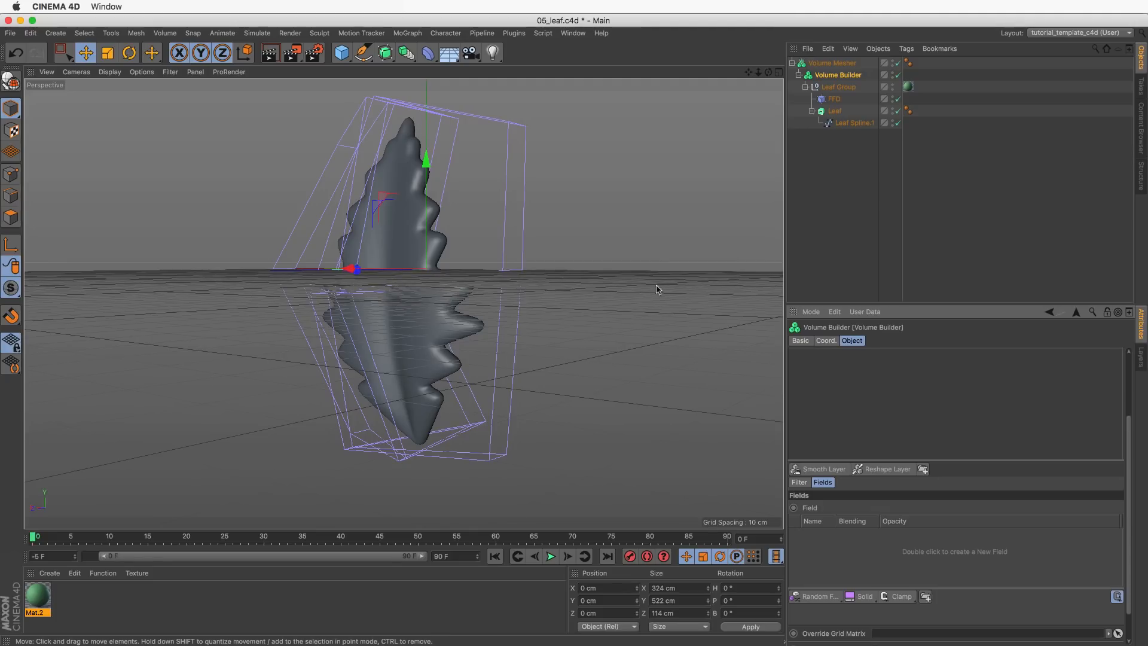
pyautogui.click(823, 597)
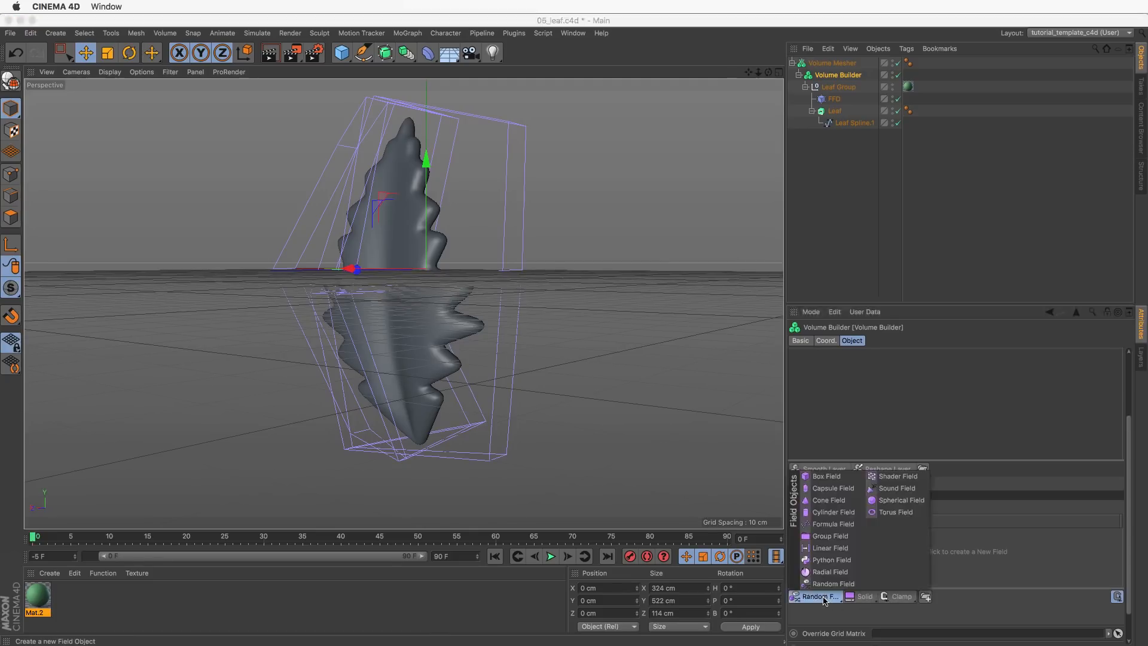
pyautogui.click(849, 477)
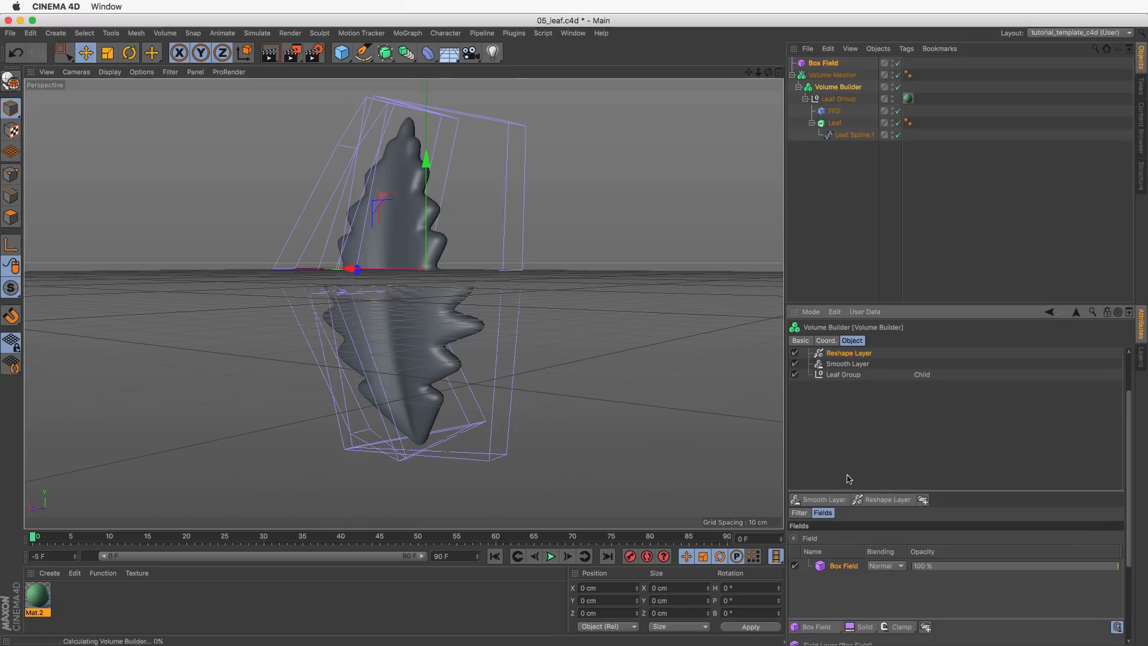
# Shift the Box Field to about 63.1 cm in Z and widen it in X beyond the leaf's edges.
pyautogui.keyDown('alt'); pyautogui.moveTo(397, 289); pyautogui.dragTo(333, 275); pyautogui.keyUp('alt')
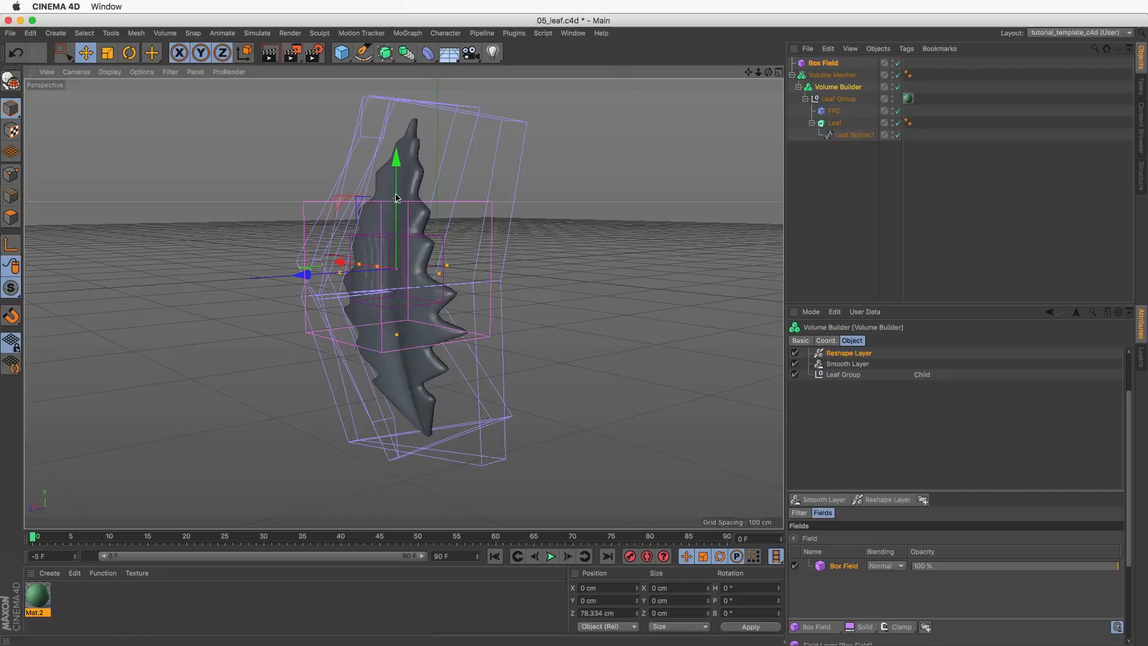
pyautogui.keyDown('alt'); pyautogui.moveTo(396, 198); pyautogui.dragTo(333, 263); pyautogui.keyUp('alt')
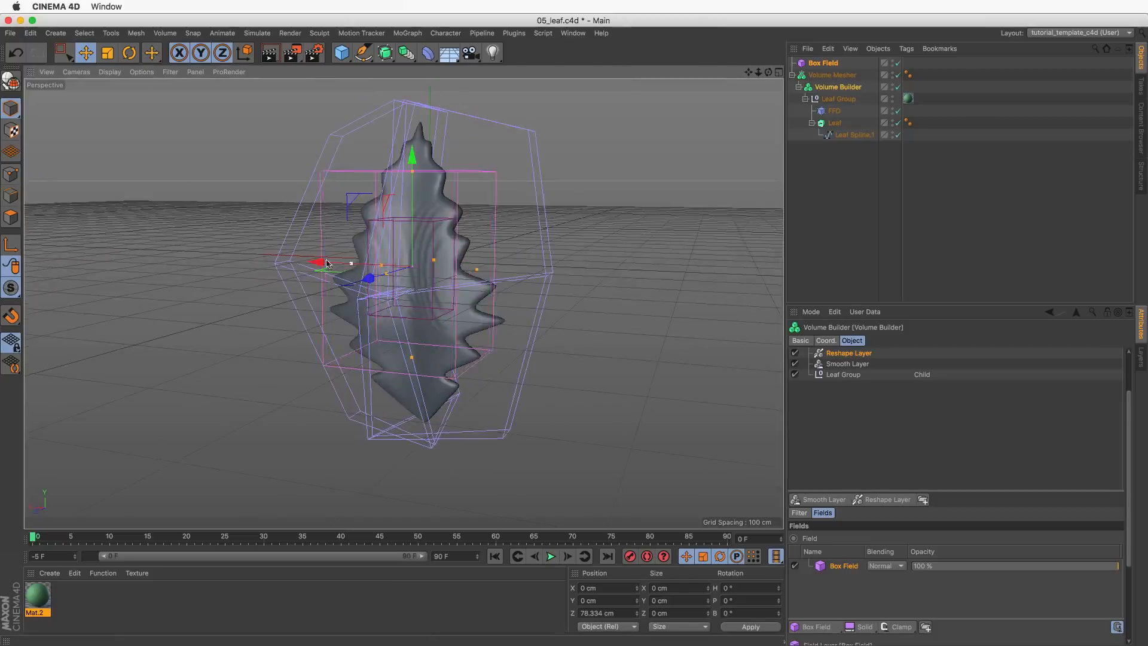
pyautogui.keyDown('alt'); pyautogui.moveTo(223, 256); pyautogui.dragTo(362, 276); pyautogui.keyUp('alt')
pyautogui.moveTo(485, 320)
pyautogui.keyDown('alt'); pyautogui.mouseDown()
pyautogui.moveTo(745, 353)
pyautogui.moveTo(481, 317)
pyautogui.mouseUp(); pyautogui.keyUp('alt')
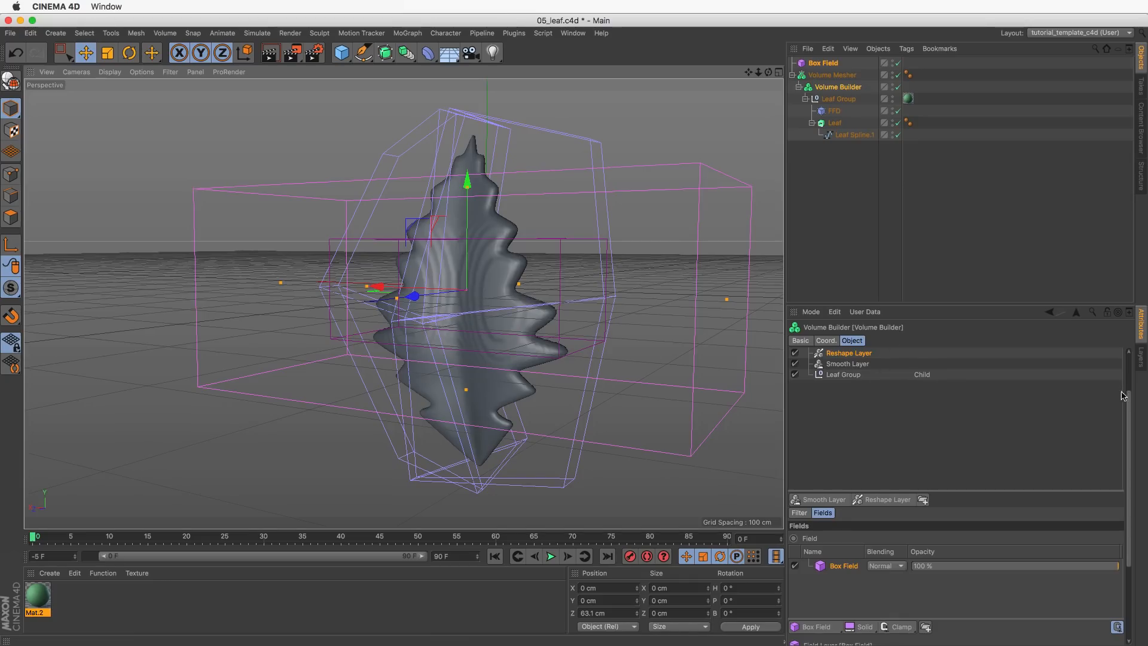
# Toggle the Reshape Layer off and on to compare, and move the Smooth Layer above it in the object list.
pyautogui.scroll(3, 1123, 396)
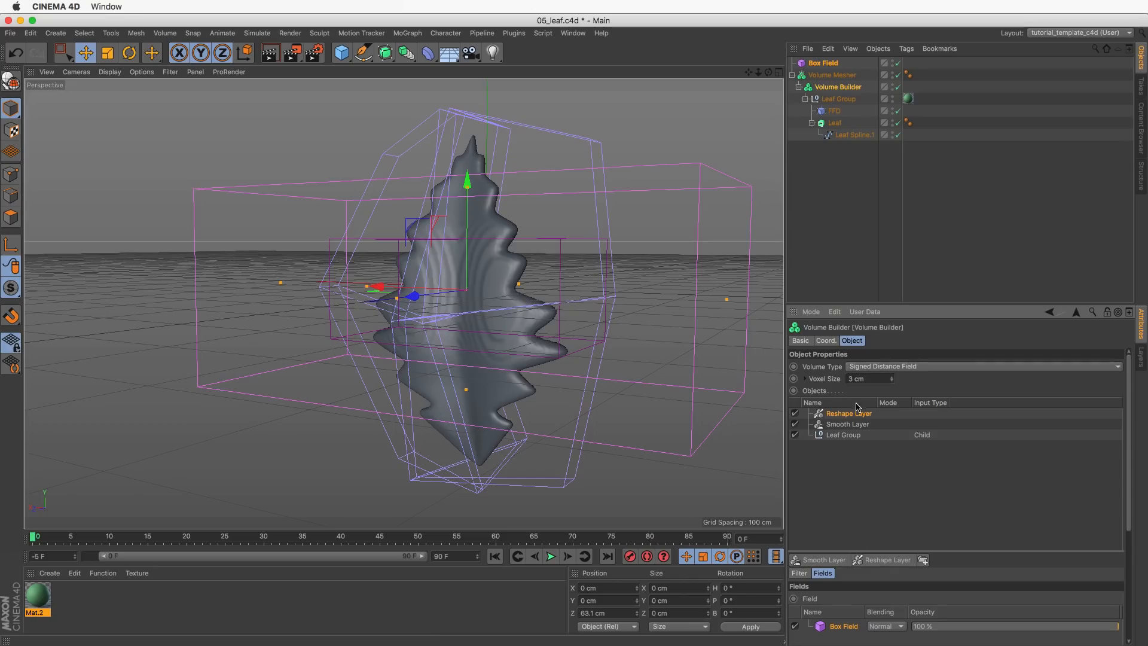
pyautogui.click(794, 413)
pyautogui.click(794, 413)
pyautogui.moveTo(849, 428); pyautogui.dragTo(849, 426)
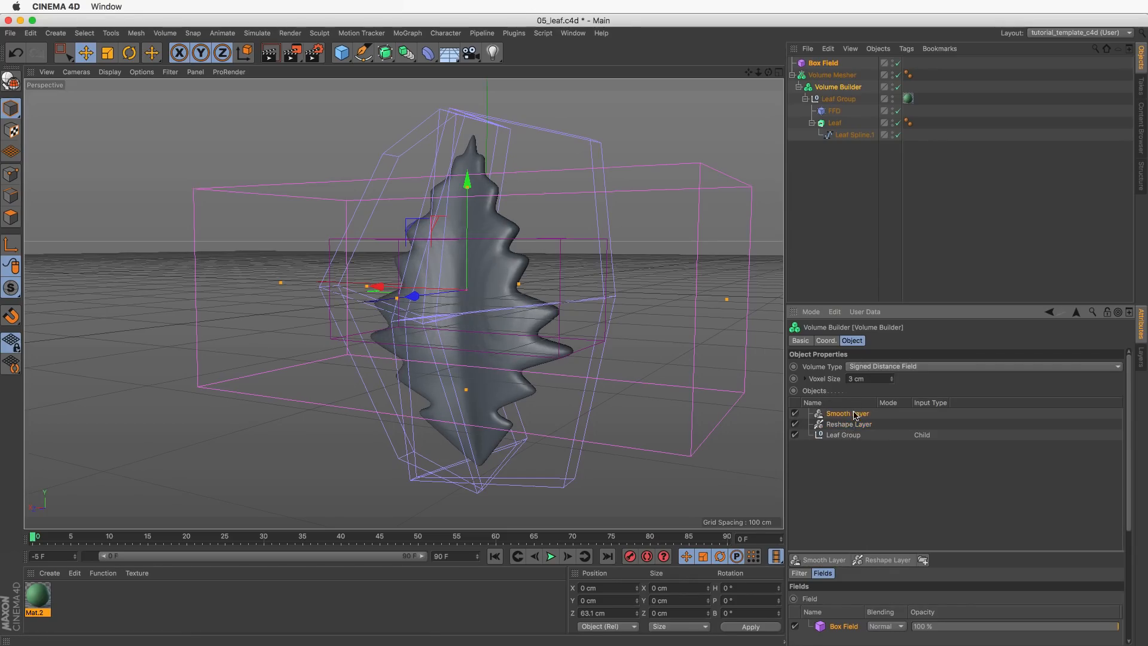
pyautogui.click(852, 425)
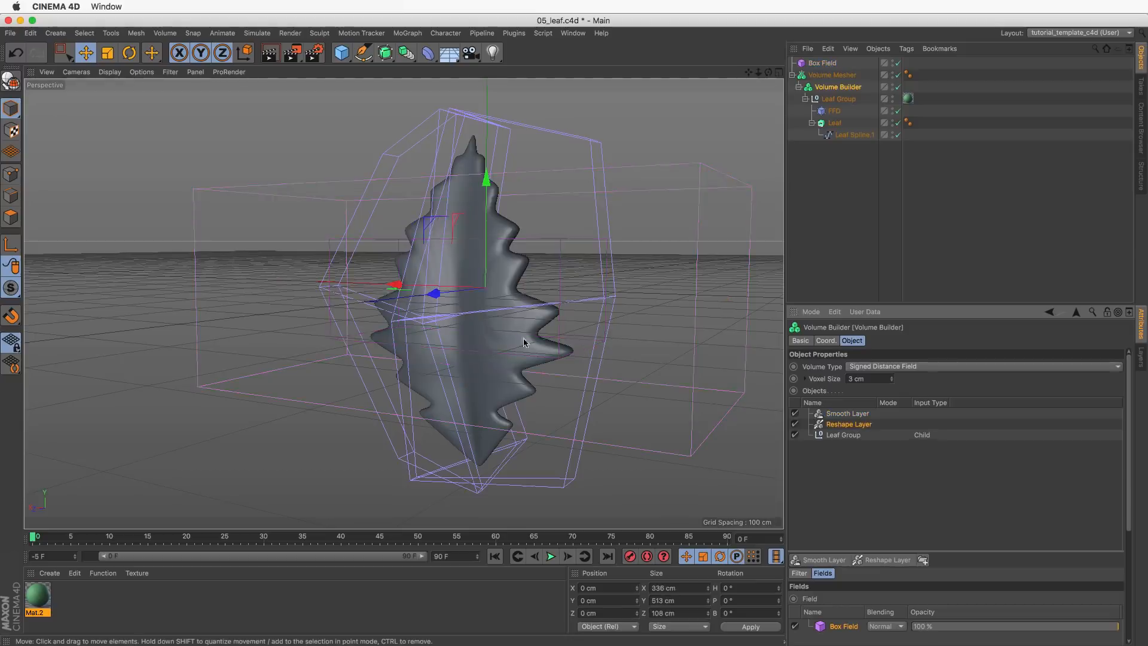
# Inspect the leaf's thickness from the side and narrow the Box Field in X so it fits closer around the leaf.
pyautogui.keyDown('alt'); pyautogui.moveTo(477, 353); pyautogui.dragTo(490, 309); pyautogui.keyUp('alt')
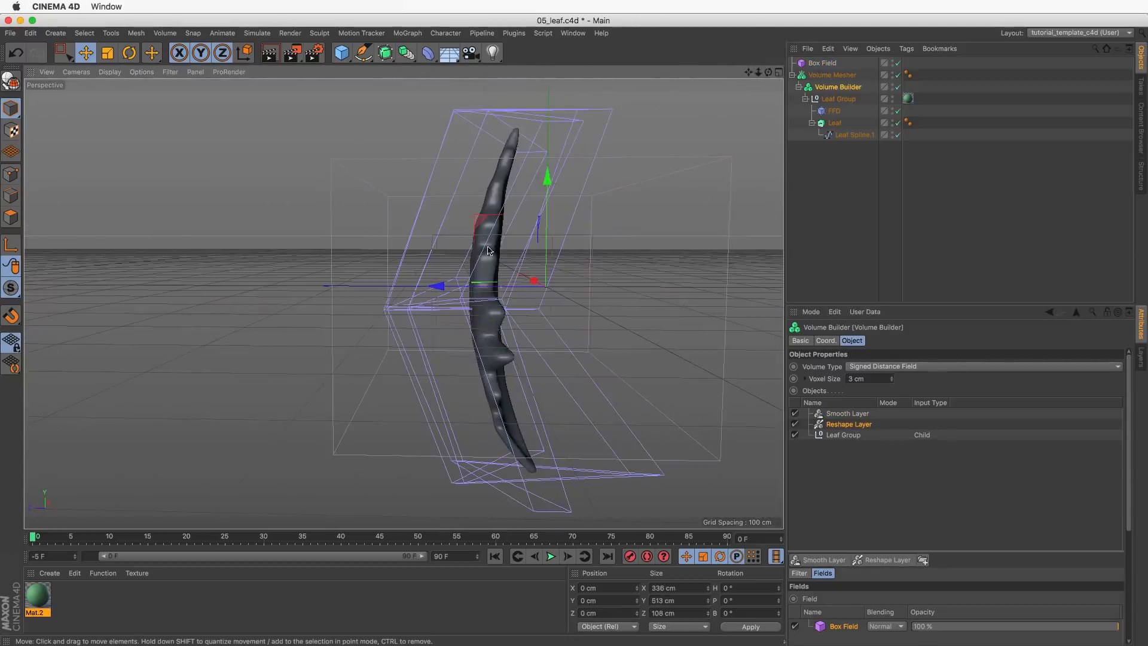
pyautogui.keyDown('alt'); pyautogui.moveTo(488, 250); pyautogui.dragTo(433, 257); pyautogui.keyUp('alt')
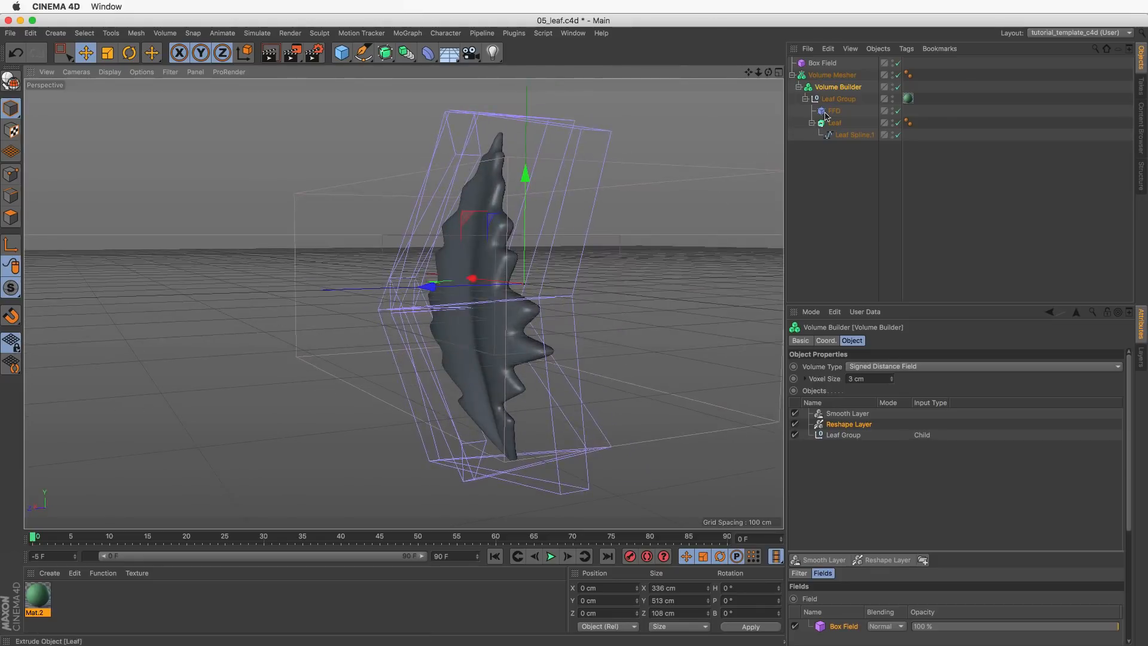
pyautogui.click(823, 64)
pyautogui.keyDown('alt'); pyautogui.moveTo(490, 301); pyautogui.dragTo(591, 310); pyautogui.keyUp('alt')
pyautogui.moveTo(696, 292); pyautogui.dragTo(603, 292)
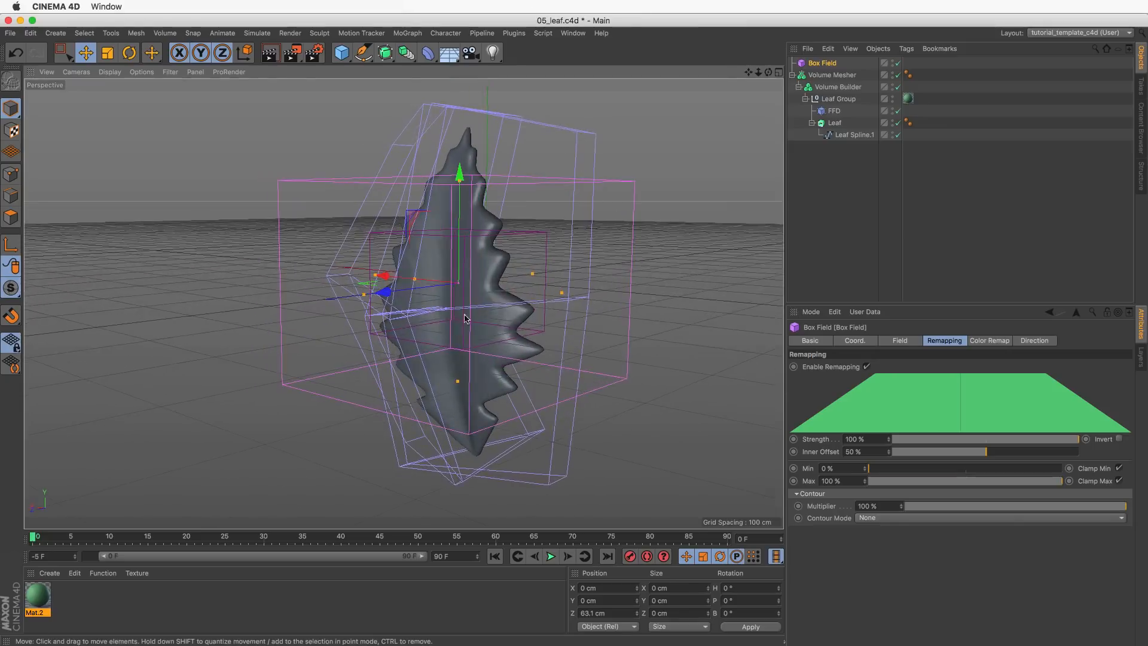
# Try a 2 cm voxel size on the Volume Builder and return it to 3 cm.
pyautogui.click(835, 88)
pyautogui.scroll(2, 1033, 370)
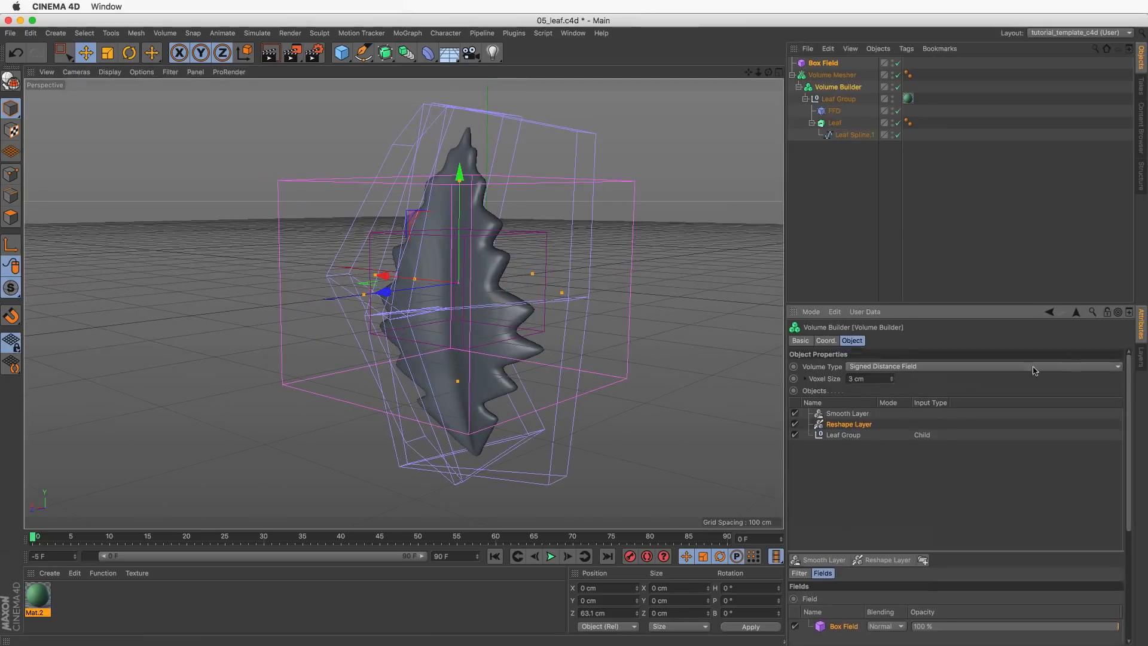
pyautogui.doubleClick(860, 378)
pyautogui.write('2')
pyautogui.press('Return')
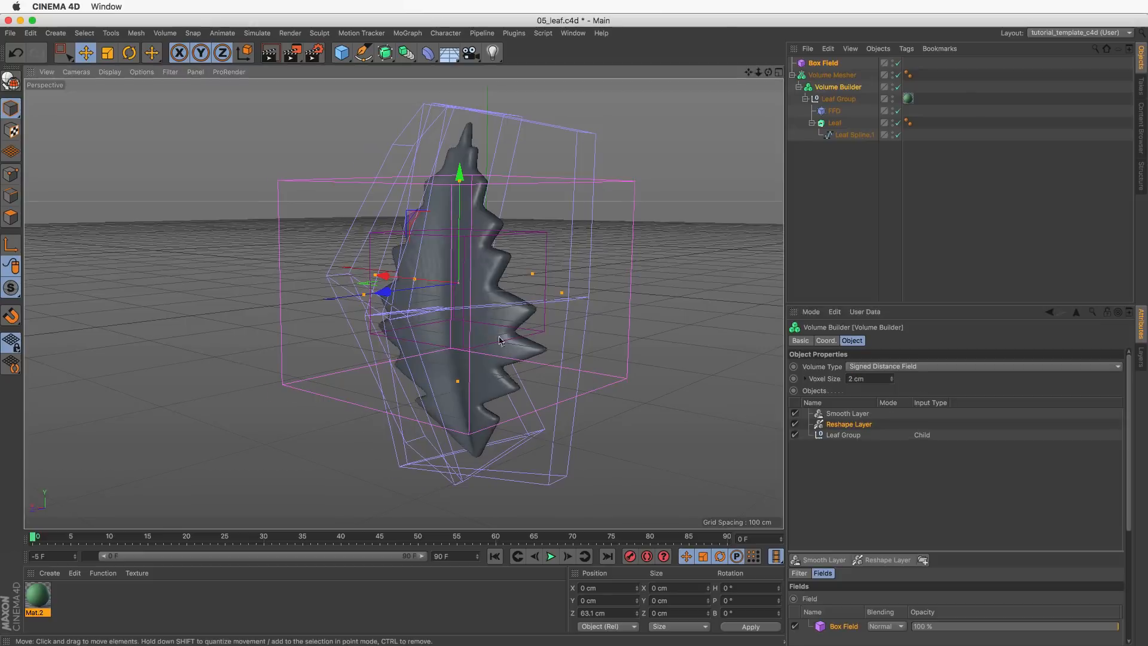
pyautogui.keyDown('alt'); pyautogui.moveTo(553, 347); pyautogui.dragTo(579, 347); pyautogui.keyUp('alt')
pyautogui.moveTo(849, 379); pyautogui.dragTo(915, 389)
pyautogui.write('3')
pyautogui.press('Return')
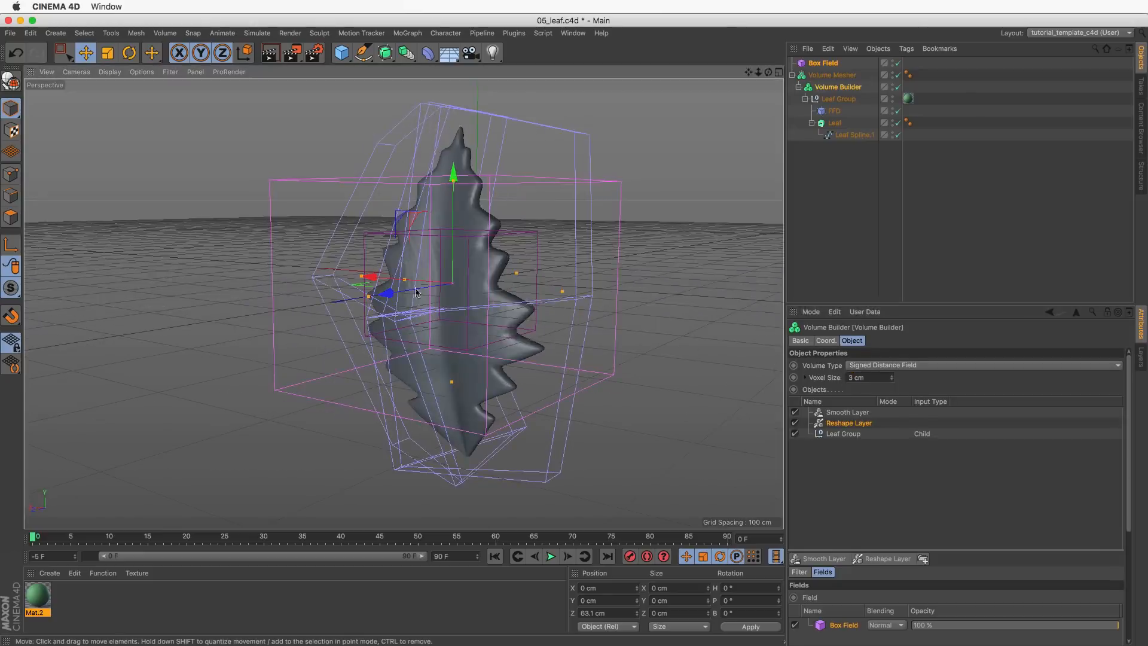
# Add a Smoothing deformer and place it under the Volume Mesher, above the Volume Builder.
pyautogui.keyDown('alt'); pyautogui.moveTo(571, 325); pyautogui.dragTo(520, 174); pyautogui.keyUp('alt')
pyautogui.scroll(2, 479, 310)
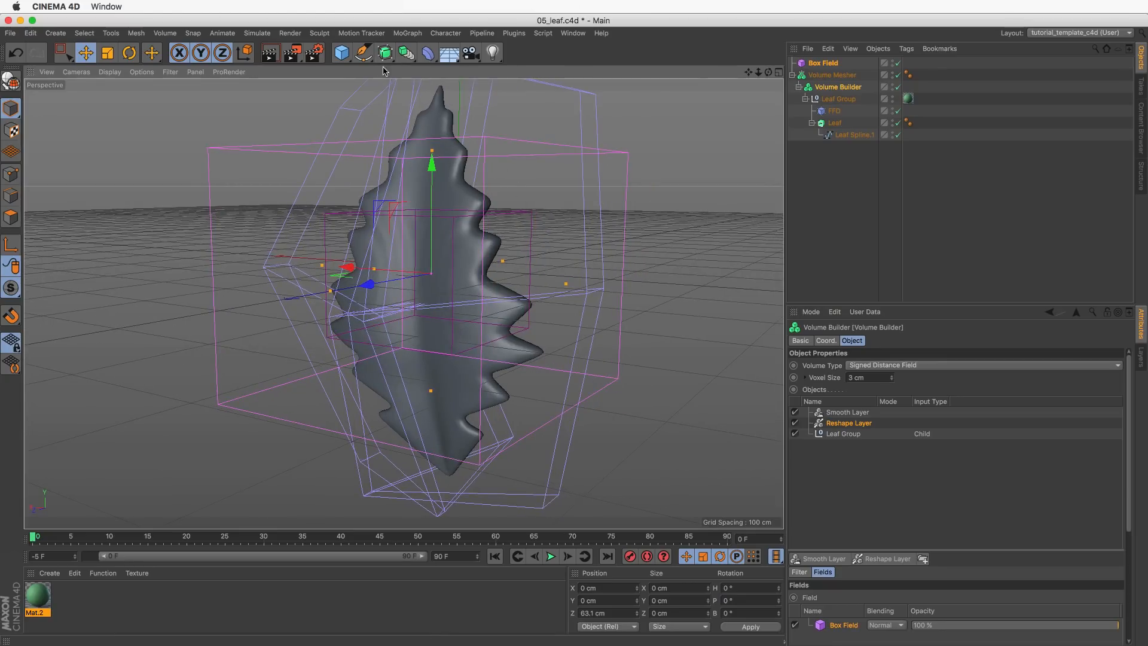
pyautogui.moveTo(427, 53); pyautogui.dragTo(690, 180)
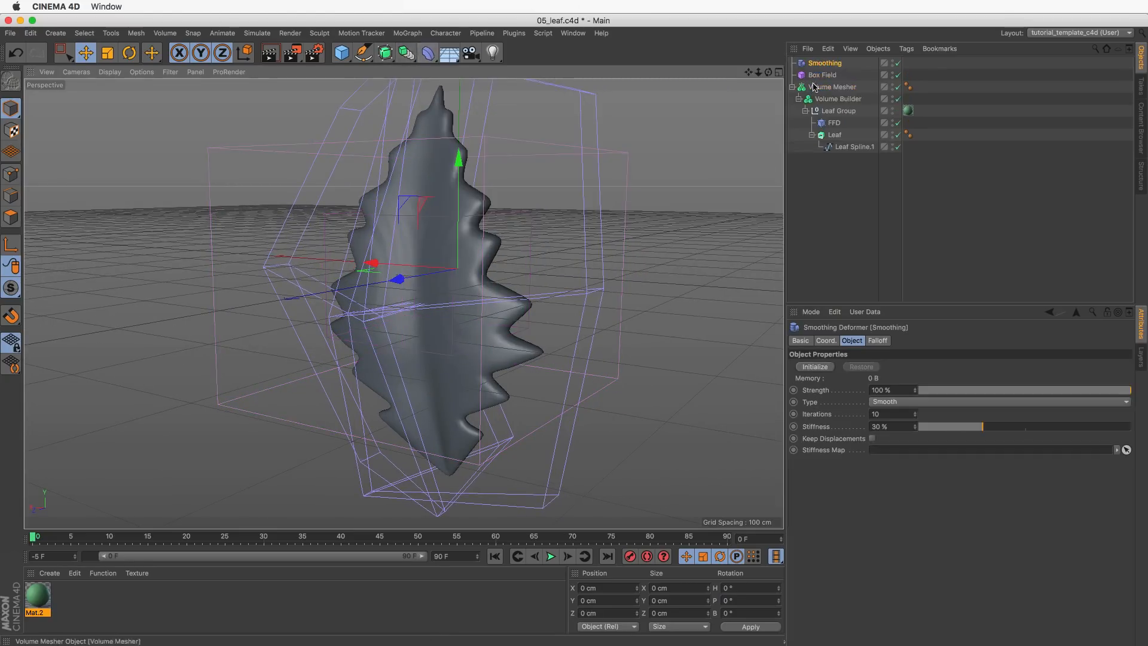
pyautogui.moveTo(825, 63); pyautogui.dragTo(834, 87)
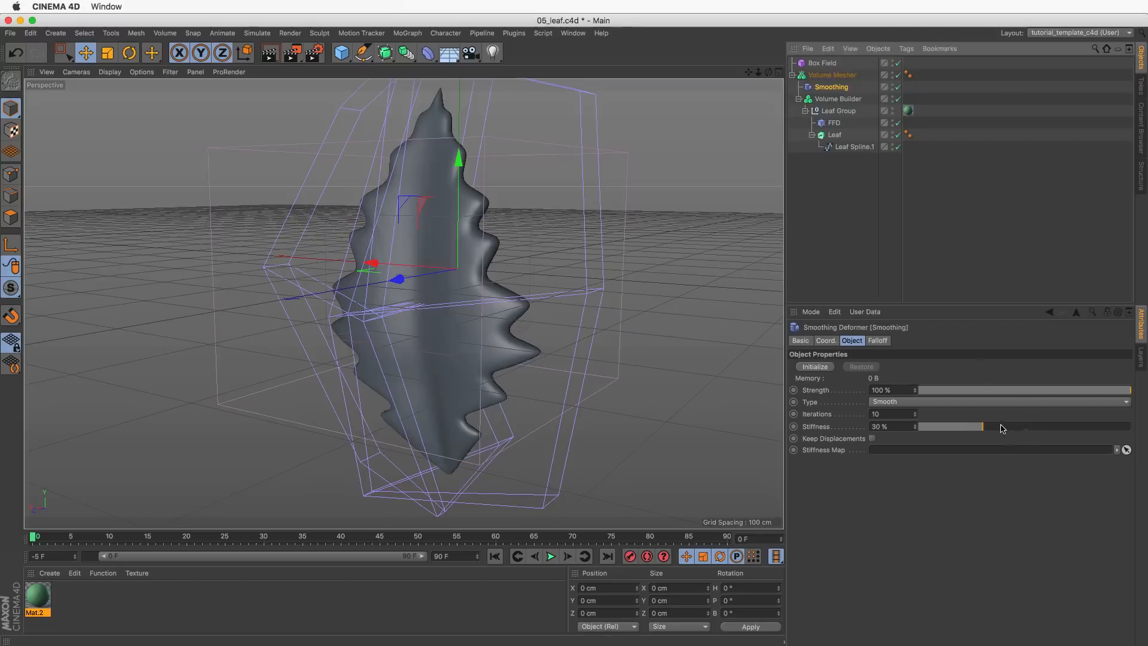
# Try a stiffness of about 41% on the Smoothing deformer, and settle on 9%.
pyautogui.moveTo(1002, 428); pyautogui.dragTo(1036, 433)
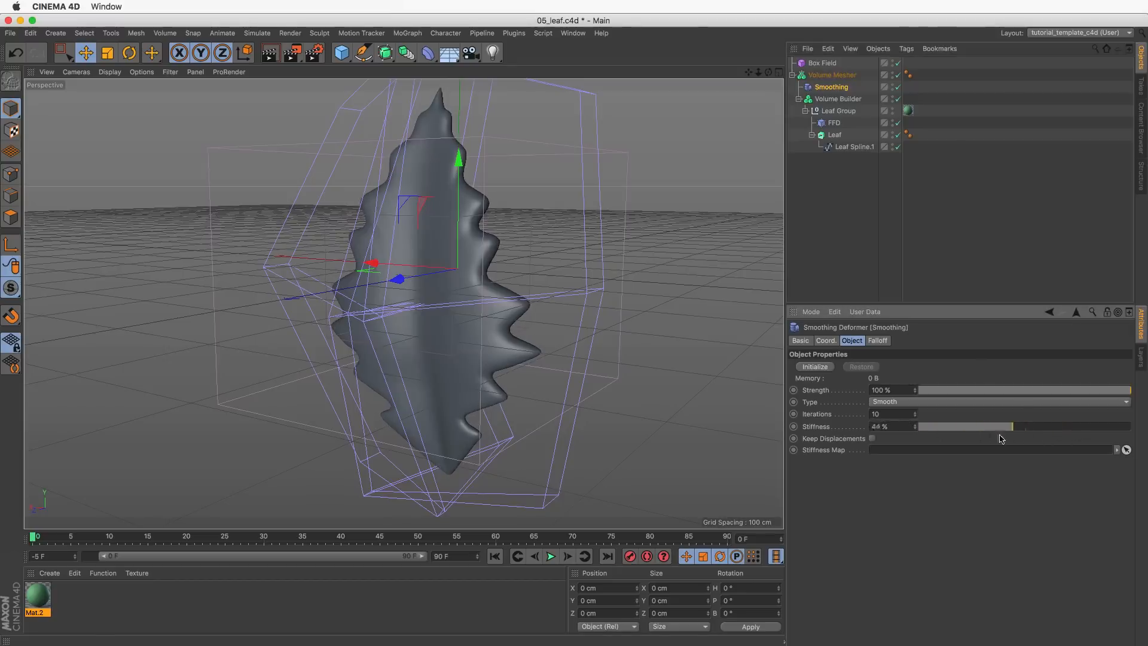
pyautogui.moveTo(407, 287)
pyautogui.keyDown('alt'); pyautogui.mouseDown()
pyautogui.moveTo(353, 284)
pyautogui.moveTo(416, 274)
pyautogui.mouseUp(); pyautogui.keyUp('alt')
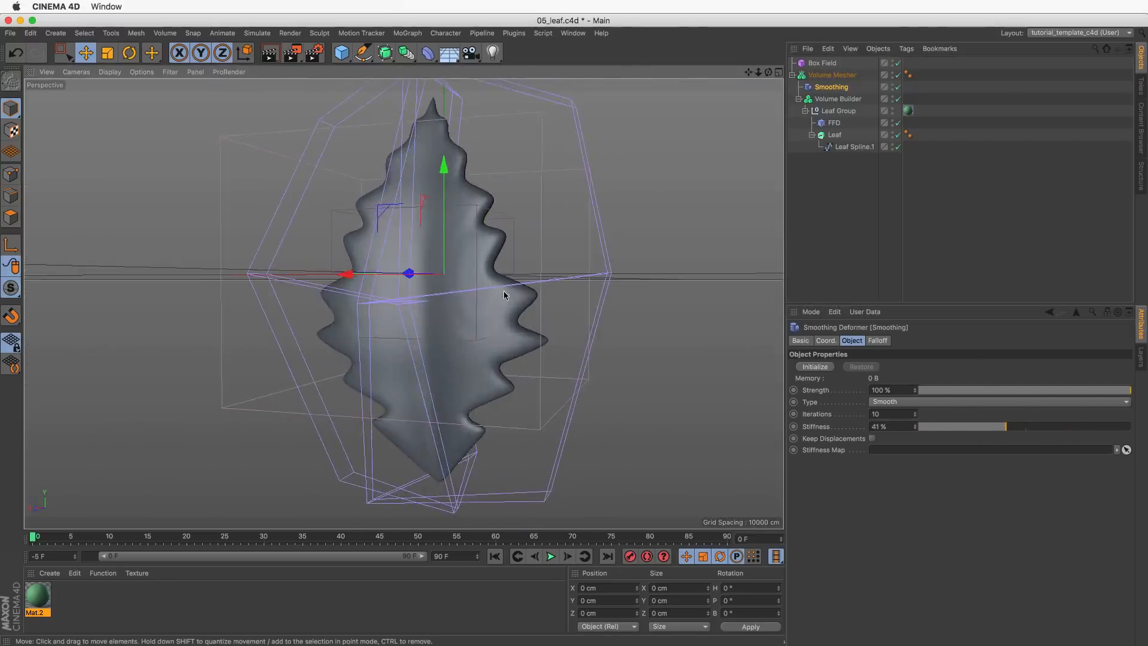
pyautogui.keyDown('alt'); pyautogui.moveTo(504, 295); pyautogui.dragTo(469, 309); pyautogui.keyUp('alt')
pyautogui.moveTo(1007, 428); pyautogui.dragTo(940, 434)
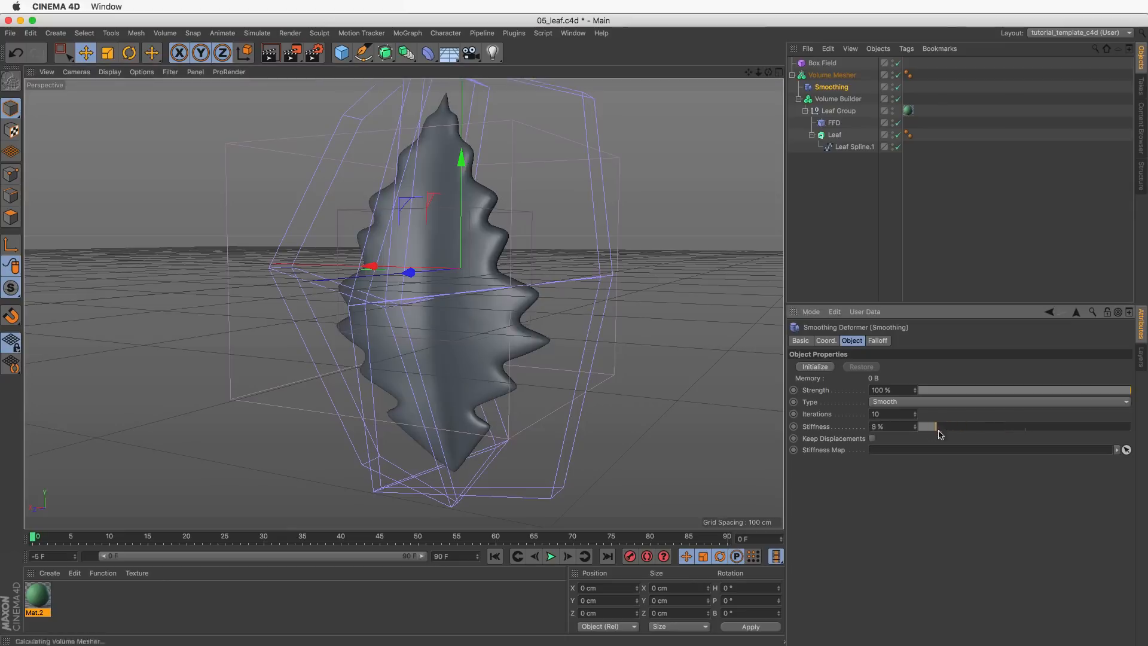
pyautogui.keyDown('alt'); pyautogui.moveTo(508, 287); pyautogui.dragTo(448, 320); pyautogui.keyUp('alt')
pyautogui.scroll(-2, 393, 334)
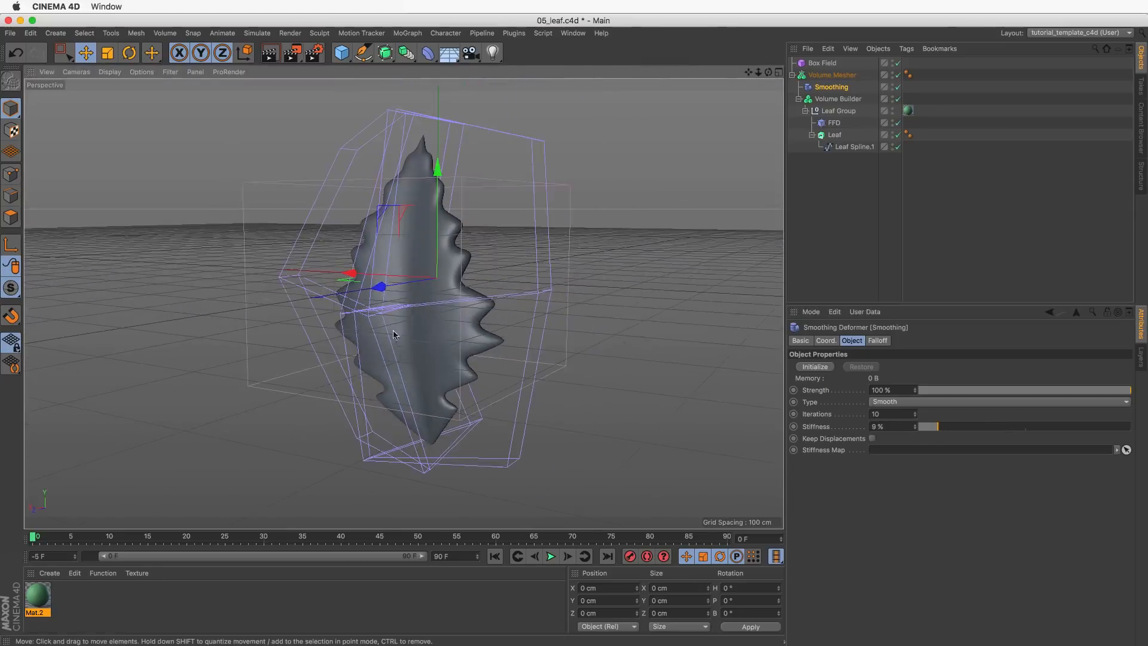
# Examine the cloned leaves on top of the berry in 04_RASPBERRY_Start_File.c4d and return to 05_leaf.c4d.
pyautogui.click(572, 33)
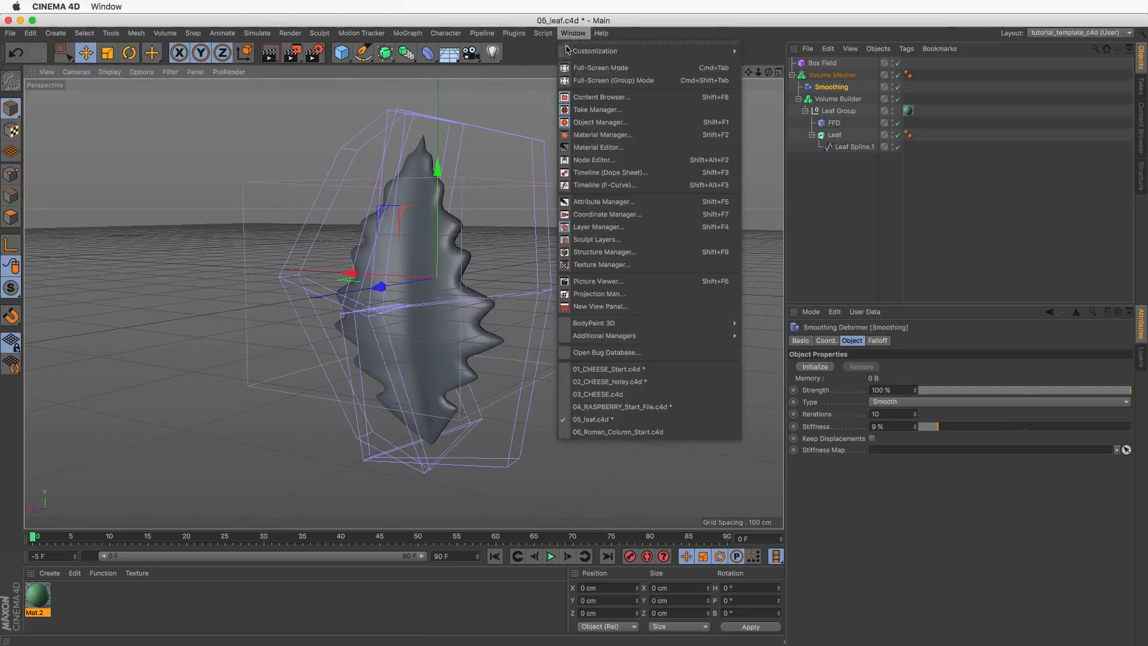
pyautogui.click(664, 407)
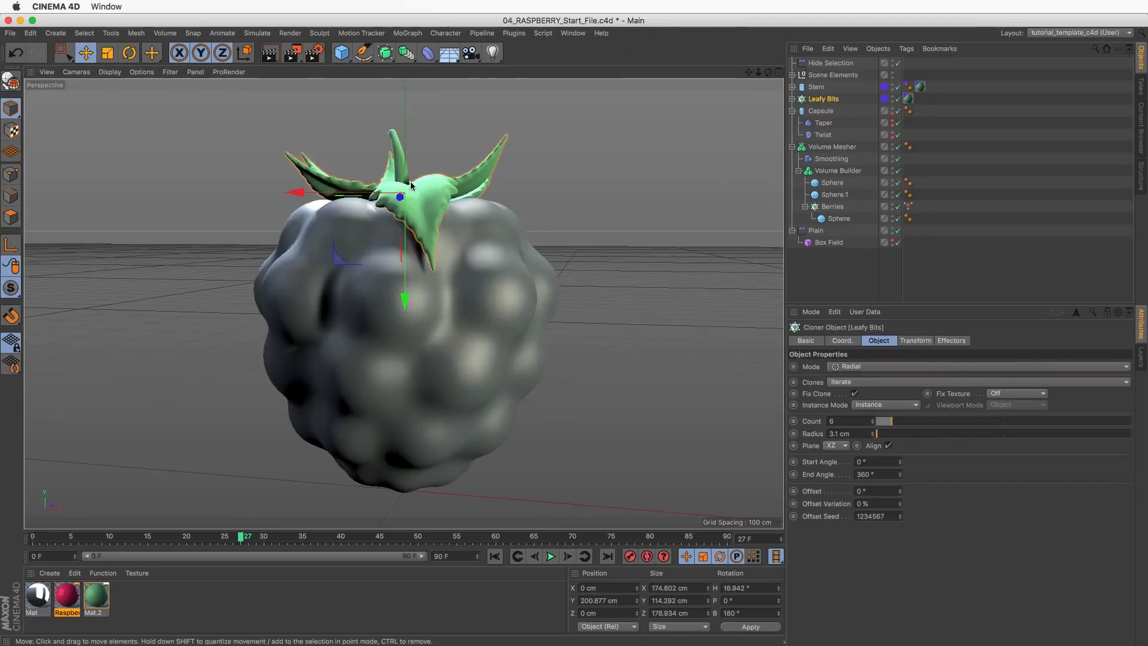
pyautogui.scroll(5, 450, 230)
pyautogui.keyDown('alt'); pyautogui.moveTo(449, 230); pyautogui.dragTo(464, 213); pyautogui.keyUp('alt')
pyautogui.scroll(-3, 466, 200)
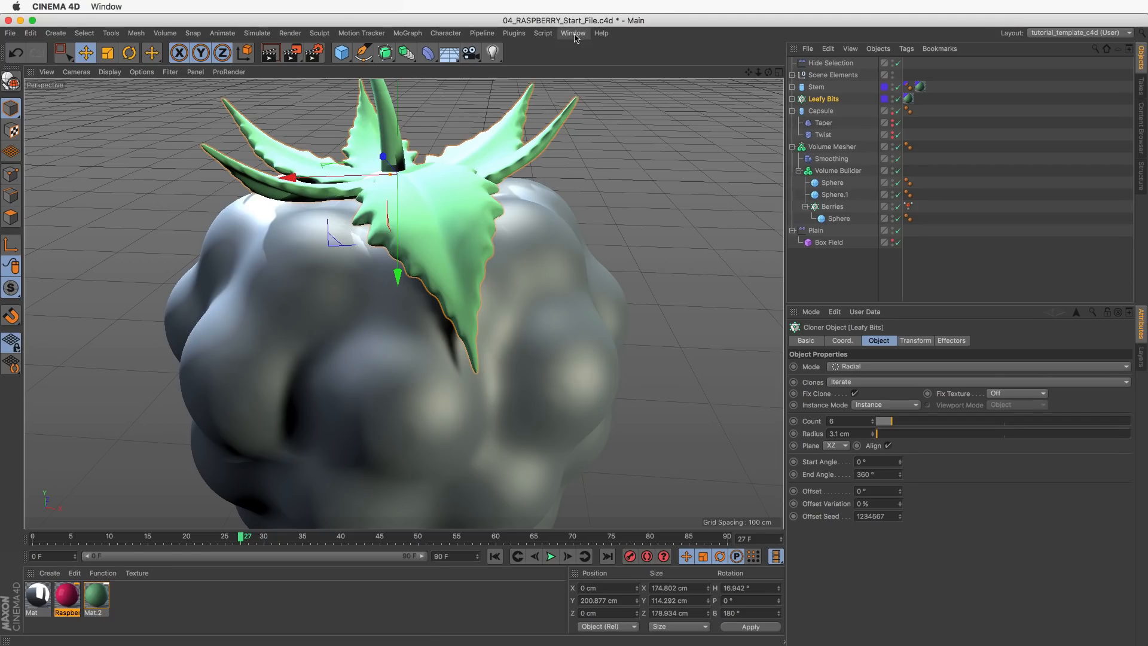
pyautogui.press('v')
pyautogui.moveTo(452, 216)
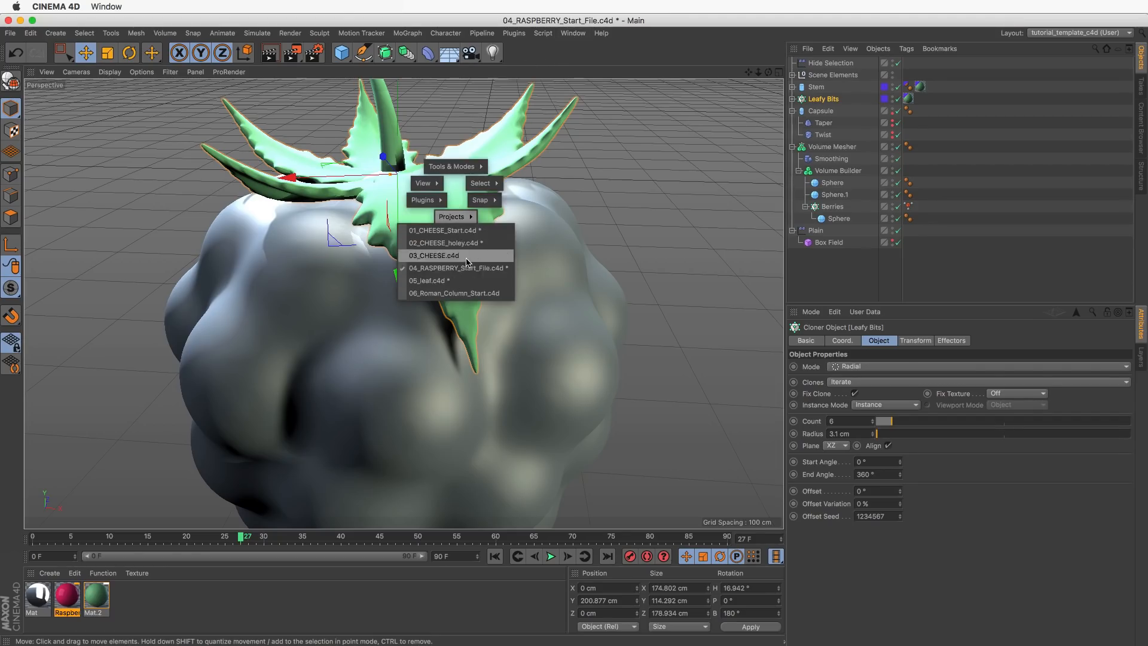
pyautogui.click(457, 280)
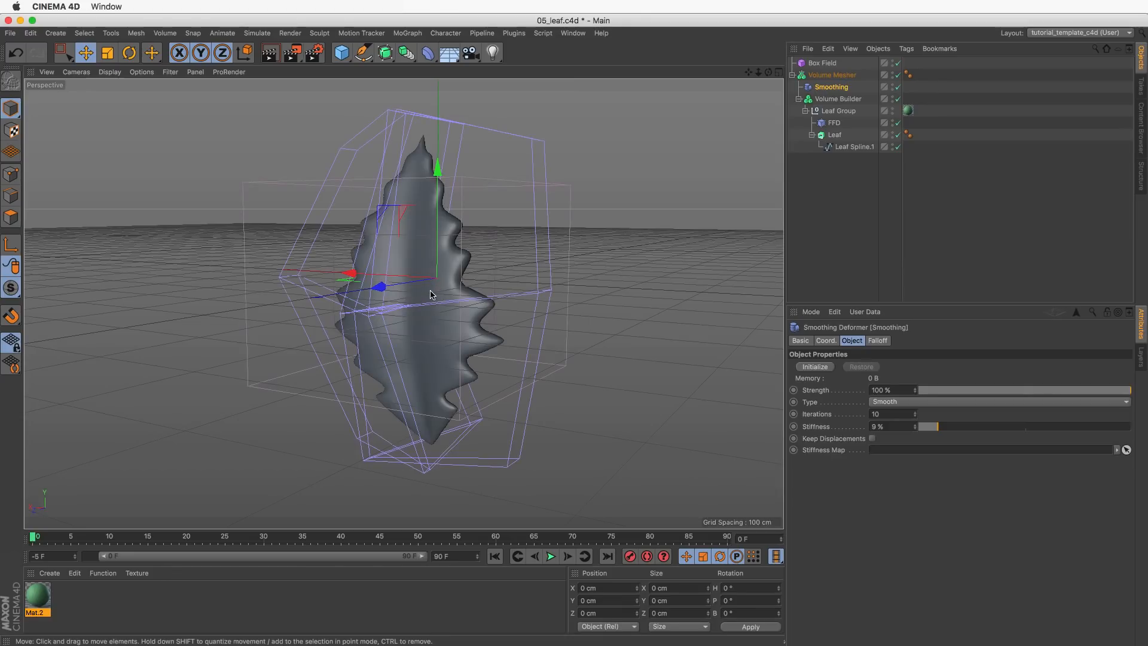
# Try pulling one tooth point of Leaf Spline.1 outward from the leaf's edge and undo the move.
pyautogui.click(844, 145)
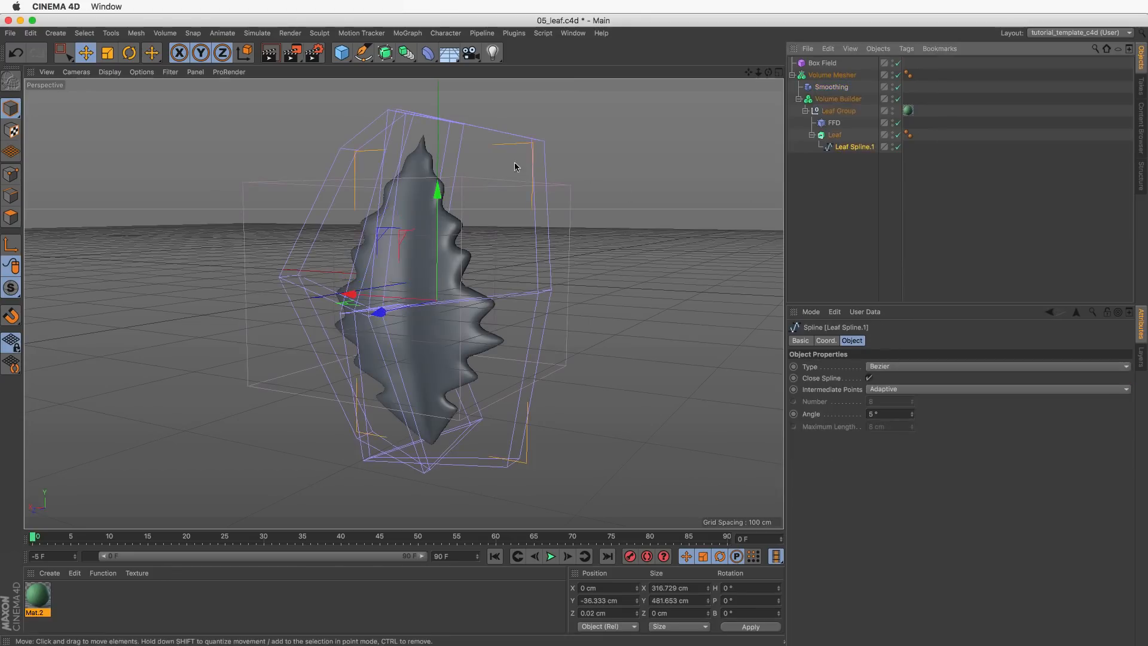
pyautogui.keyDown('alt'); pyautogui.moveTo(179, 183); pyautogui.dragTo(143, 186); pyautogui.keyUp('alt')
pyautogui.click(12, 175)
pyautogui.click(486, 263)
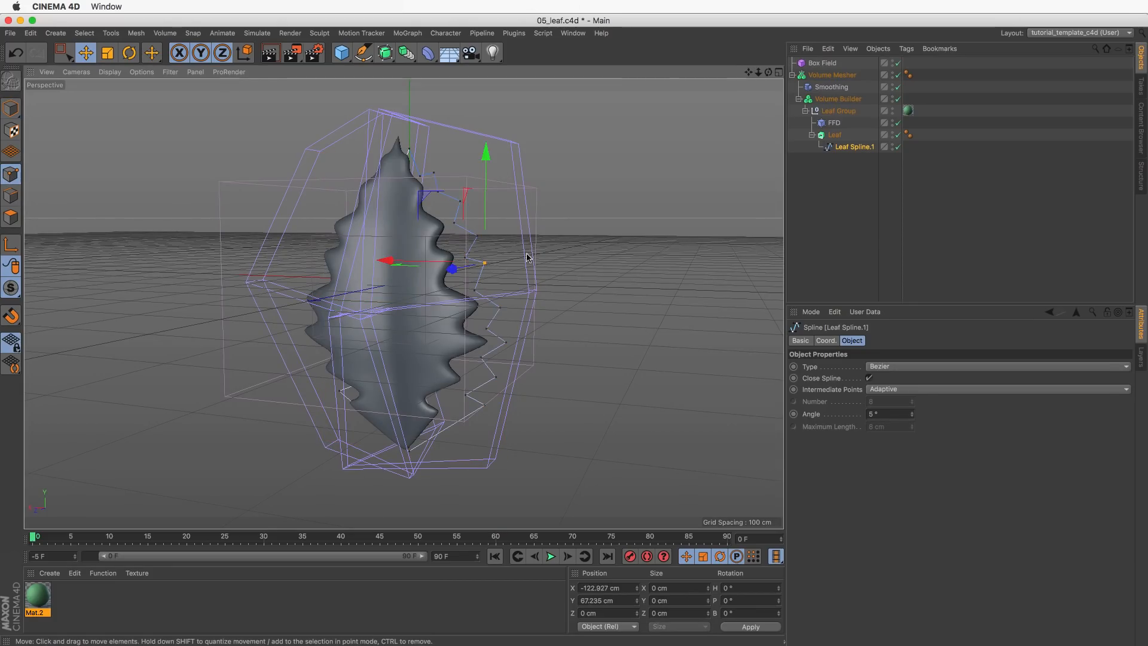
pyautogui.moveTo(558, 227); pyautogui.dragTo(564, 217)
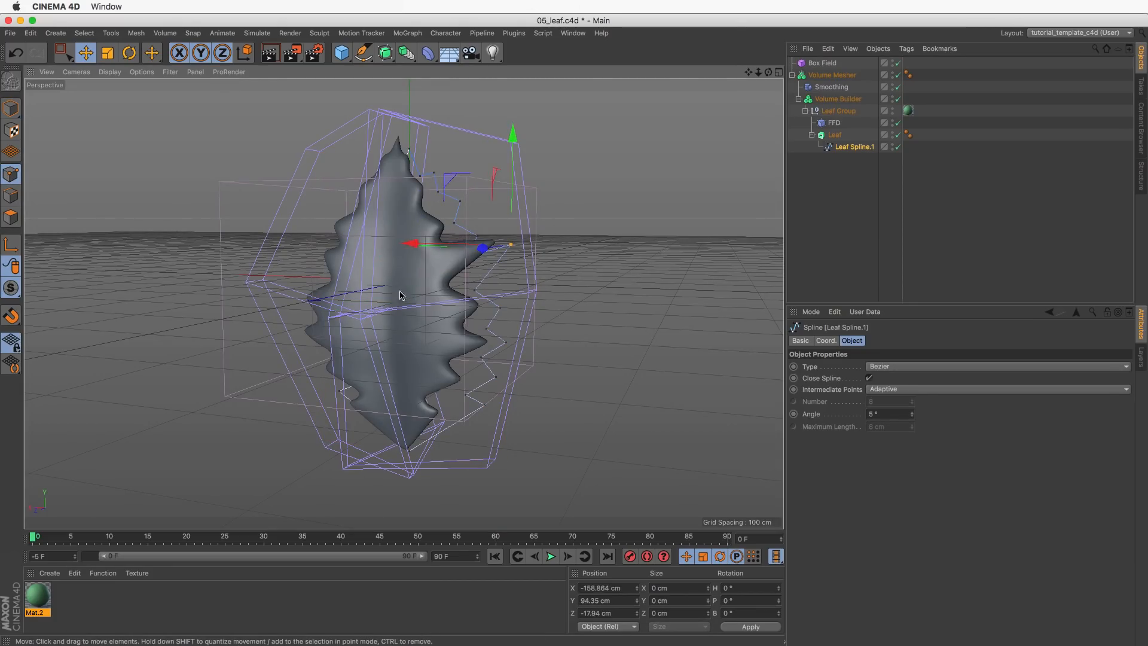
pyautogui.hotkey('ctrl', 'z')
pyautogui.click(11, 108)
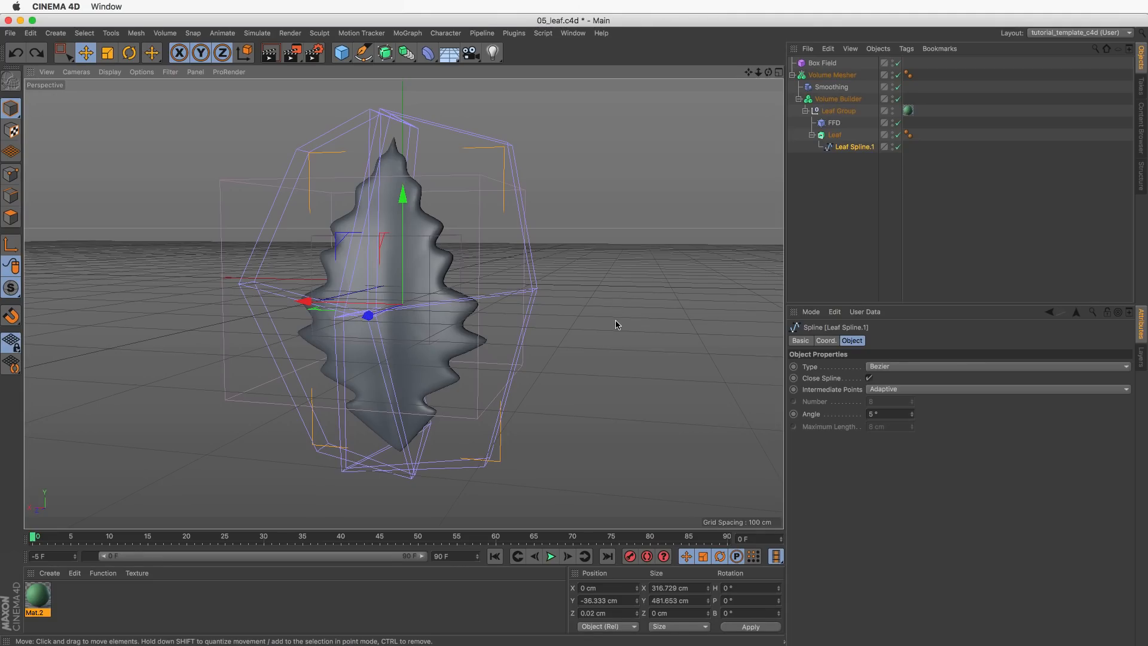
# Switch to the 06_Roman_Column_Start.c4d project and examine the finished column's capital from several angles.
pyautogui.press('v')
pyautogui.moveTo(411, 335)
pyautogui.click(412, 412)
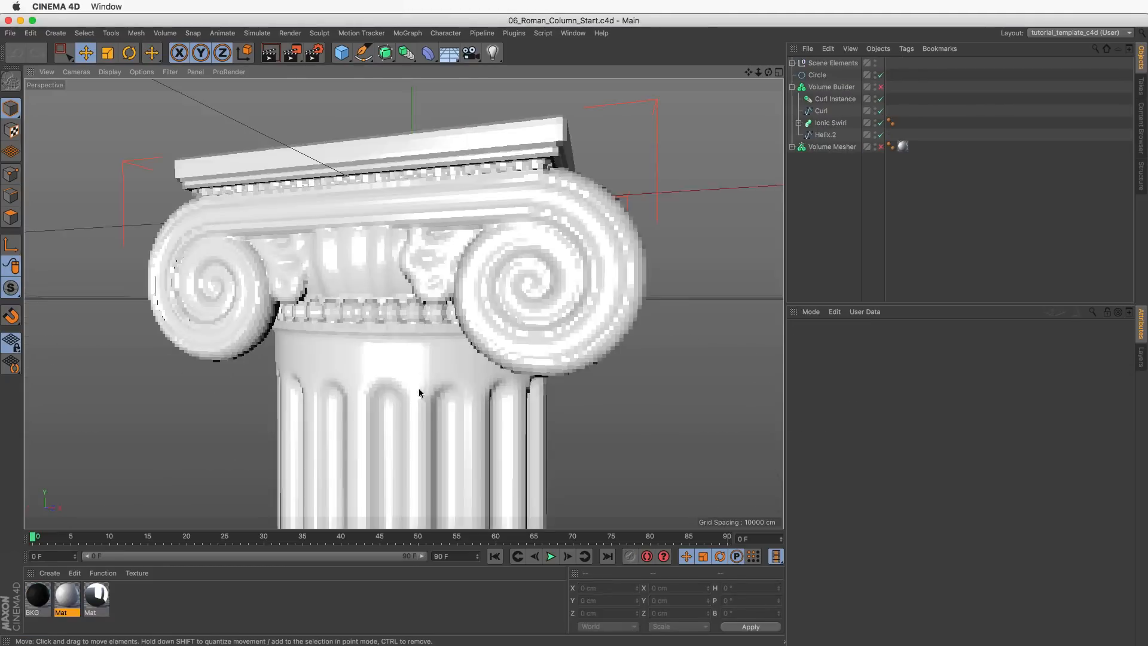
pyautogui.scroll(-5, 410, 299)
pyautogui.scroll(-2, 424, 276)
pyautogui.keyDown('alt'); pyautogui.moveTo(424, 276); pyautogui.dragTo(460, 226, button='middle'); pyautogui.keyUp('alt')
pyautogui.scroll(6, 415, 279)
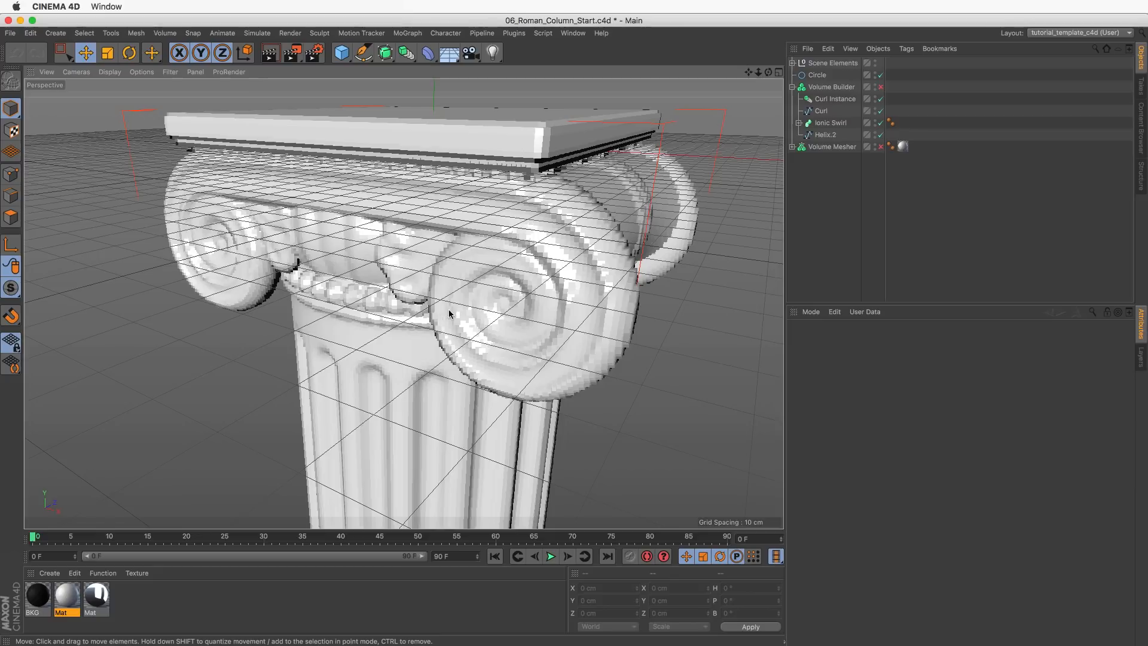
pyautogui.keyDown('alt'); pyautogui.moveTo(444, 291); pyautogui.dragTo(487, 249); pyautogui.keyUp('alt')
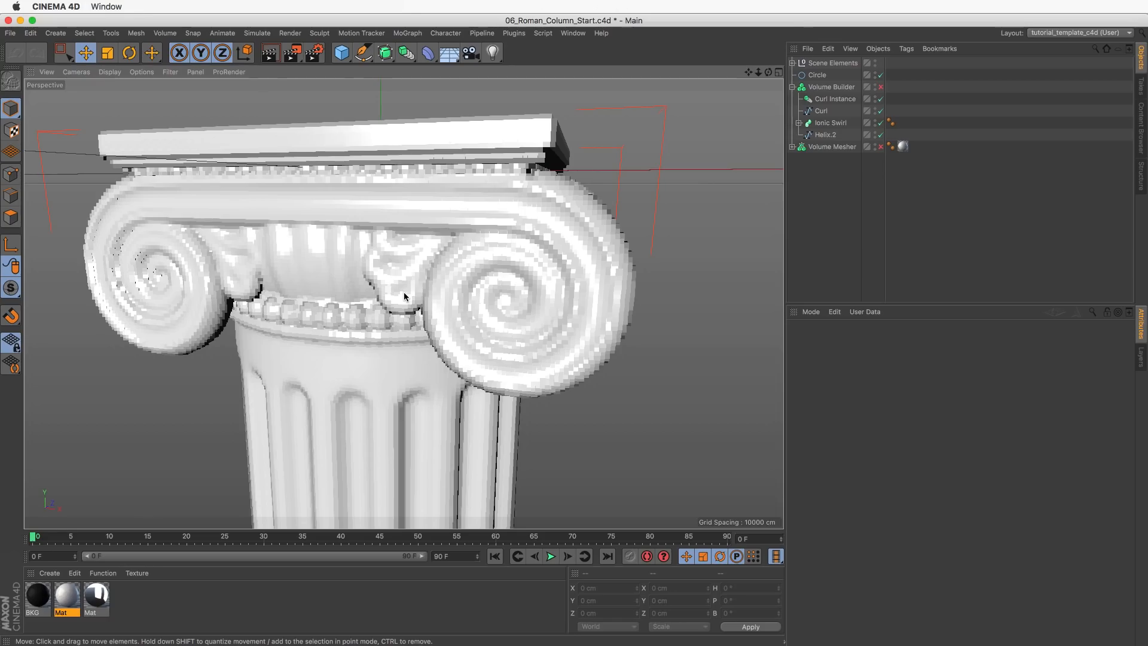
pyautogui.keyDown('alt'); pyautogui.moveTo(391, 315); pyautogui.dragTo(378, 272, button='right'); pyautogui.keyUp('alt')
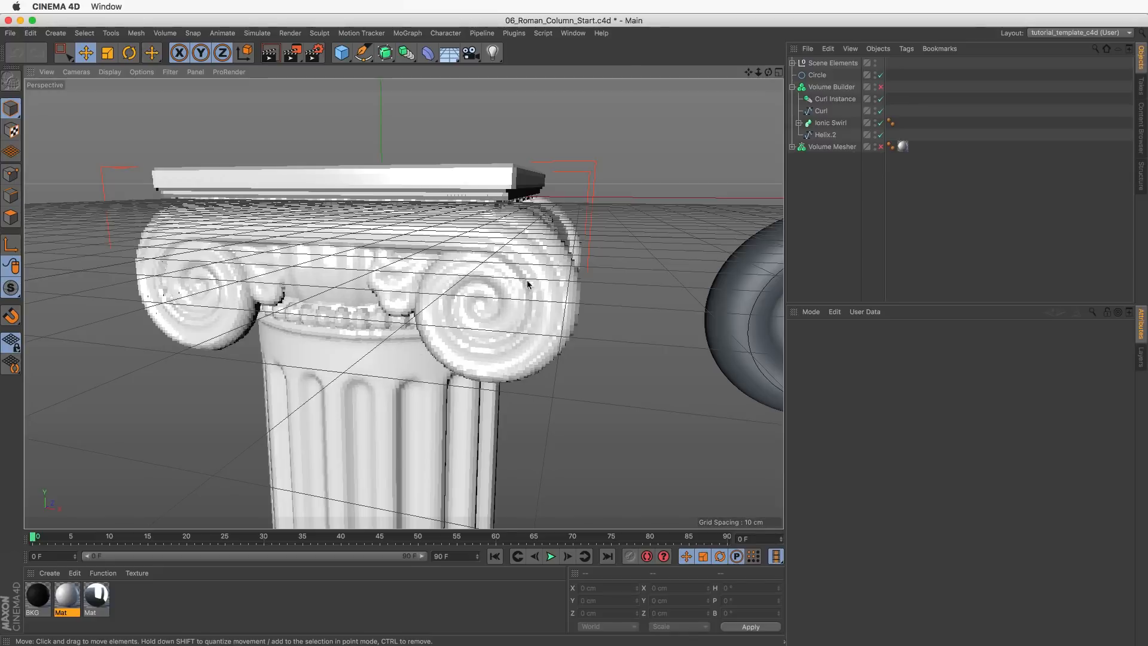
# Compare the finished column's capital with the separate double-scroll geometry beside it.
pyautogui.keyDown('alt'); pyautogui.moveTo(518, 283); pyautogui.dragTo(382, 259, button='right'); pyautogui.keyUp('alt')
pyautogui.keyDown('alt'); pyautogui.moveTo(382, 259); pyautogui.dragTo(446, 251); pyautogui.keyUp('alt')
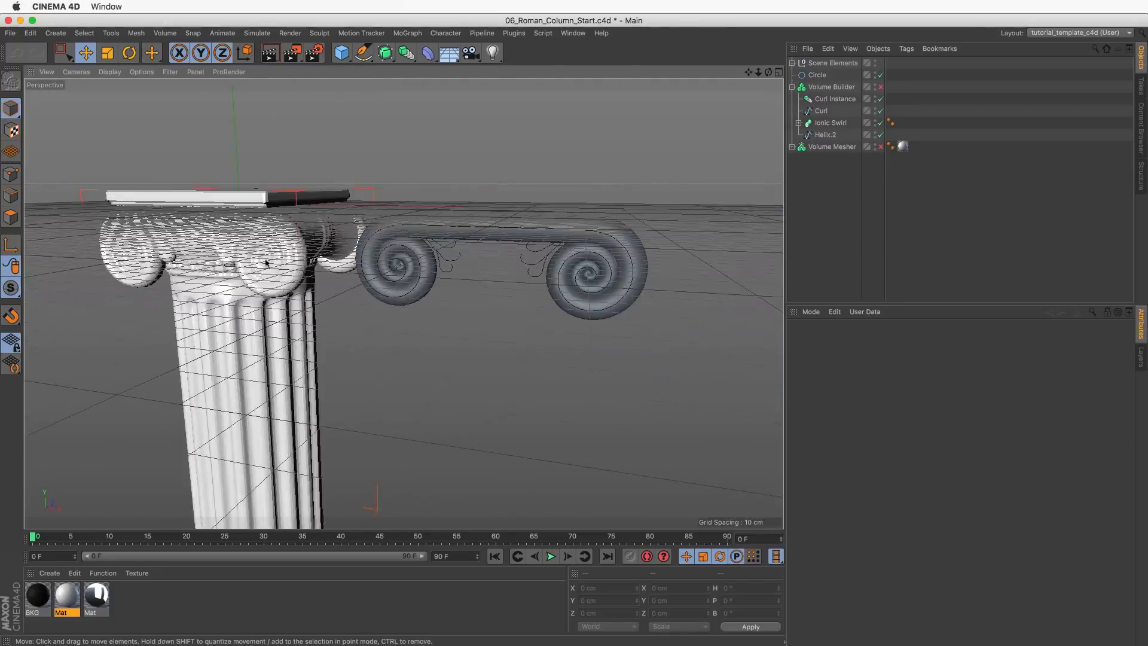
pyautogui.keyDown('alt'); pyautogui.moveTo(266, 262); pyautogui.dragTo(342, 244); pyautogui.keyUp('alt')
pyautogui.keyDown('alt'); pyautogui.moveTo(229, 255); pyautogui.dragTo(267, 234); pyautogui.keyUp('alt')
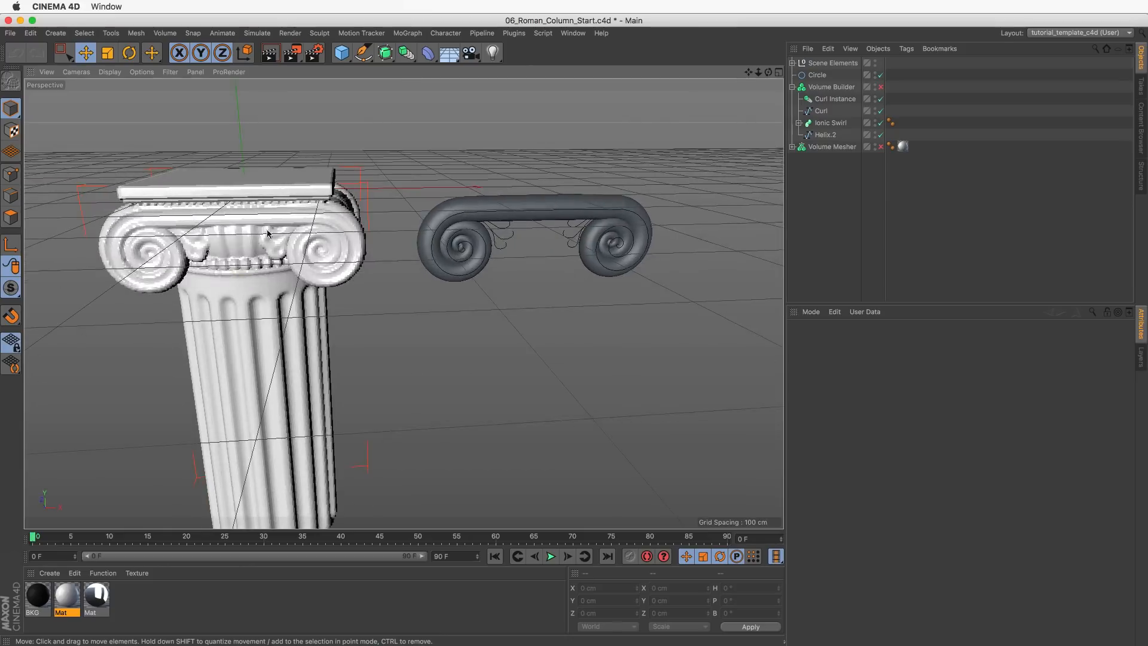
pyautogui.keyDown('alt'); pyautogui.moveTo(352, 242); pyautogui.dragTo(358, 234); pyautogui.keyUp('alt')
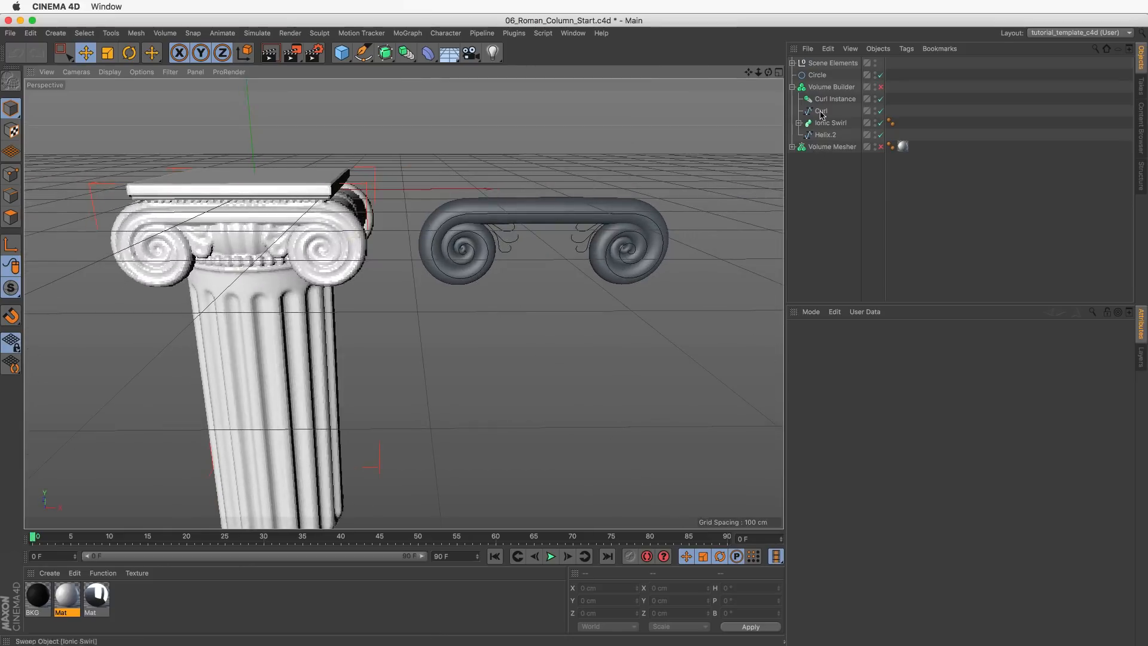
pyautogui.click(818, 148)
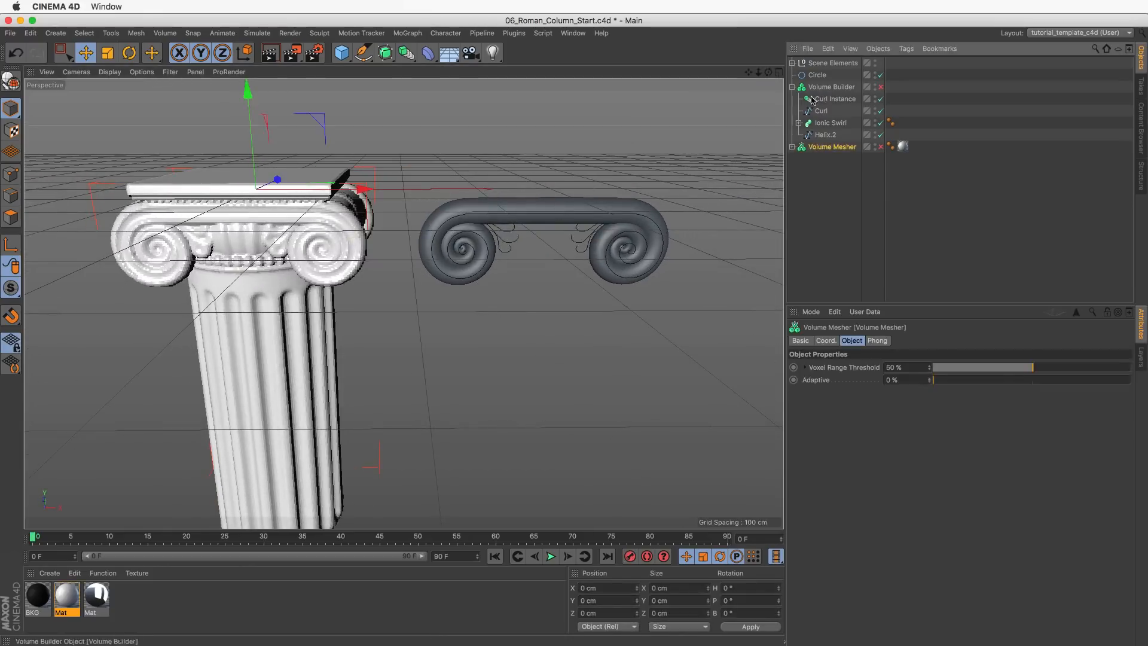
pyautogui.keyDown('alt'); pyautogui.moveTo(619, 205); pyautogui.dragTo(527, 199, button='middle'); pyautogui.keyUp('alt')
pyautogui.keyDown('alt'); pyautogui.moveTo(528, 199); pyautogui.dragTo(525, 220, button='right'); pyautogui.keyUp('alt')
pyautogui.keyDown('alt'); pyautogui.moveTo(524, 220); pyautogui.dragTo(445, 220); pyautogui.keyUp('alt')
pyautogui.keyDown('alt'); pyautogui.moveTo(200, 268); pyautogui.dragTo(385, 262, button='middle'); pyautogui.keyUp('alt')
pyautogui.keyDown('alt'); pyautogui.moveTo(266, 281); pyautogui.dragTo(252, 300); pyautogui.keyUp('alt')
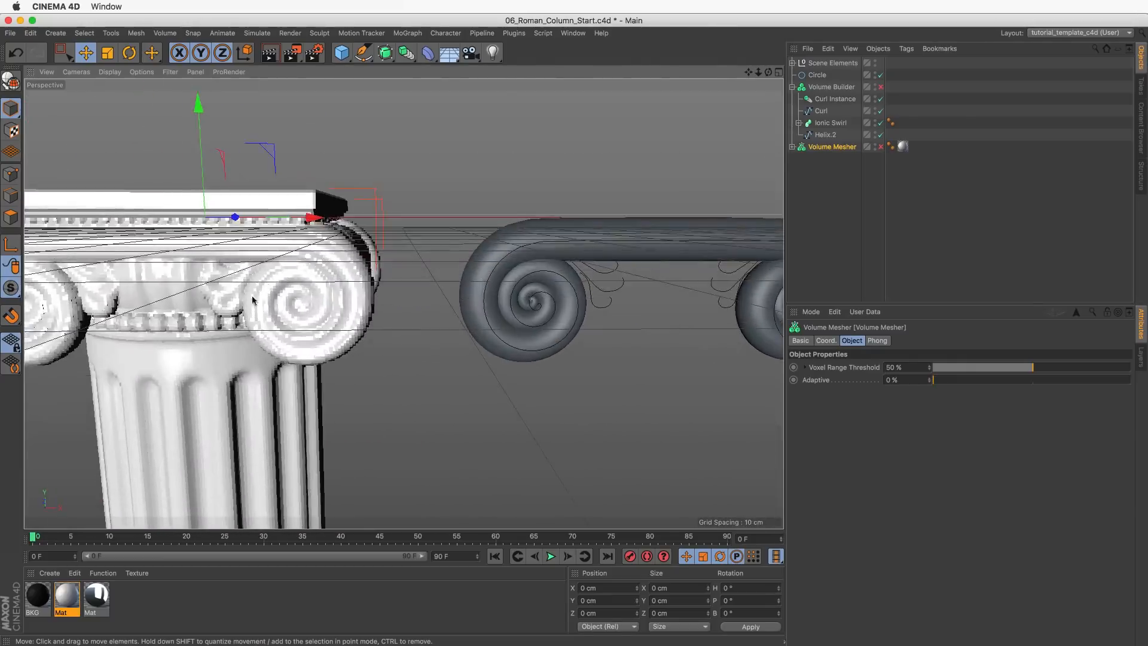
pyautogui.keyDown('alt'); pyautogui.moveTo(477, 299); pyautogui.dragTo(255, 292, button='middle'); pyautogui.keyUp('alt')
pyautogui.keyDown('alt'); pyautogui.moveTo(256, 292); pyautogui.dragTo(335, 293, button='right'); pyautogui.keyUp('alt')
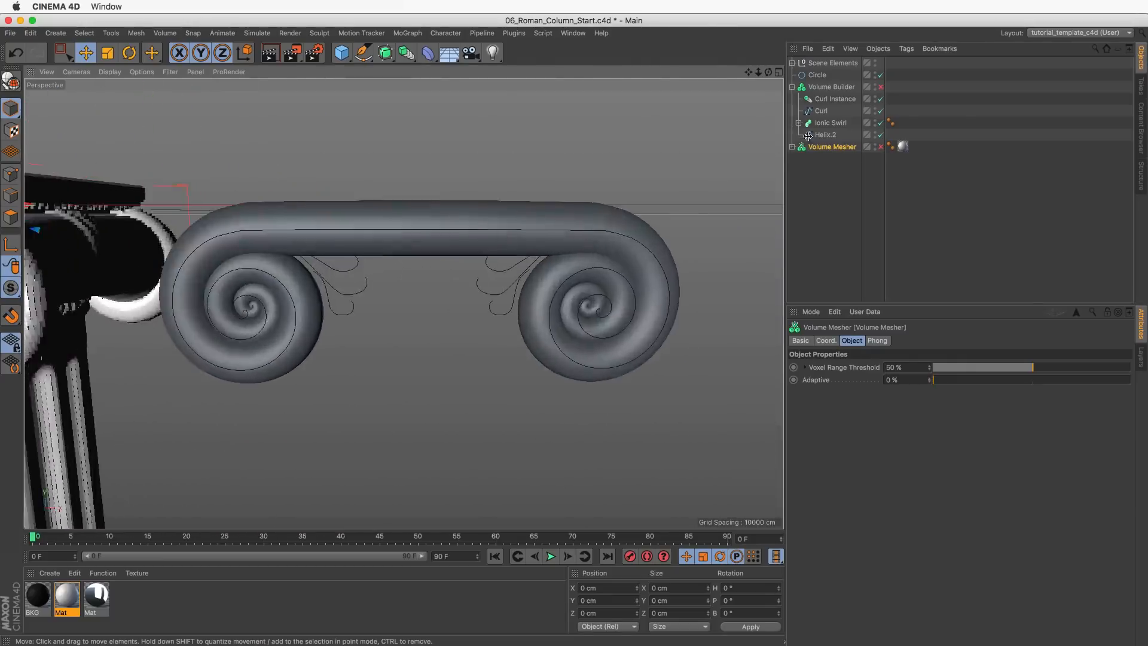
# Inspect the Ionic Swirl sweep's child splines, turning the sweep off to see the Helix.2 path and back on.
pyautogui.click(850, 99)
pyautogui.click(846, 122)
pyautogui.click(800, 123)
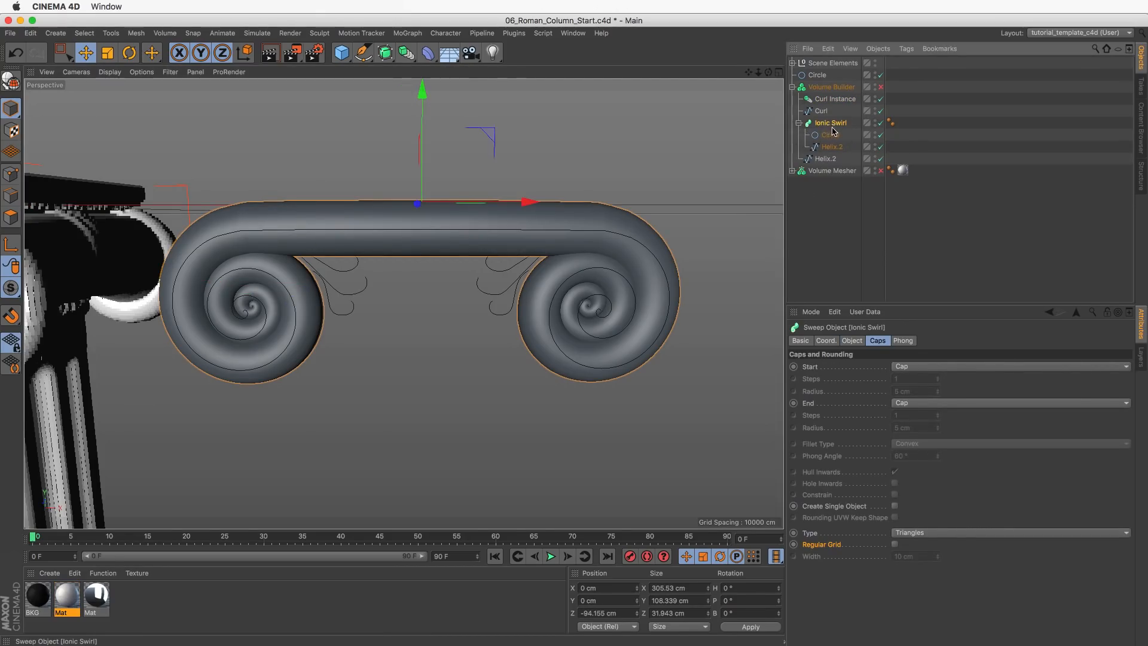
pyautogui.keyDown('alt'); pyautogui.moveTo(468, 312); pyautogui.dragTo(551, 236, button='right'); pyautogui.keyUp('alt')
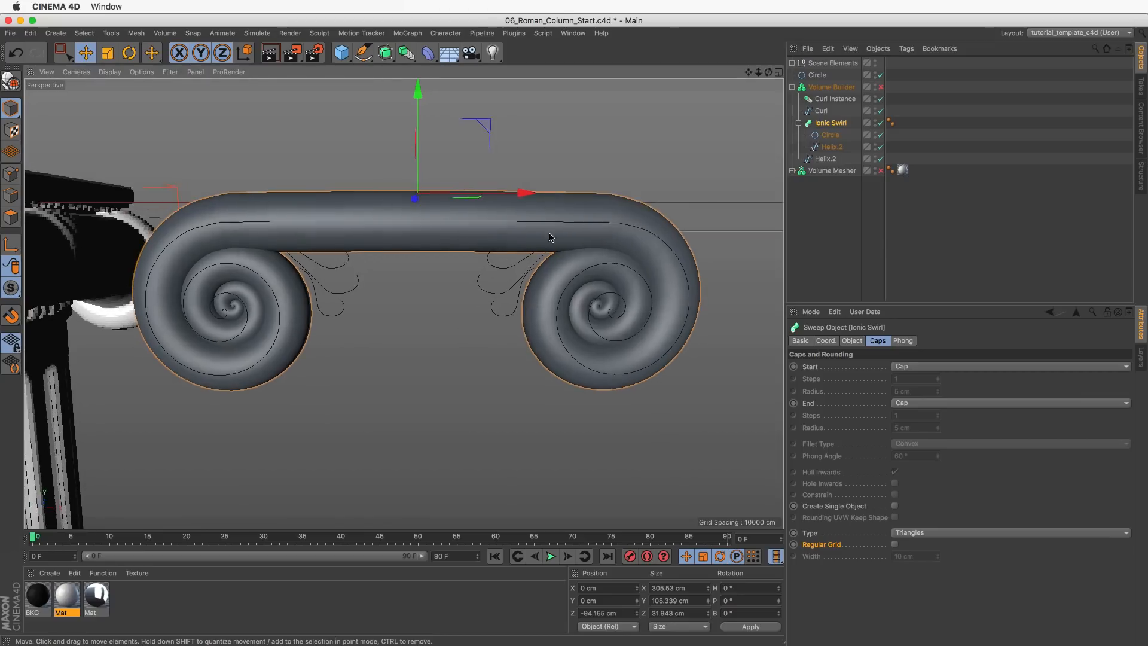
pyautogui.click(879, 123)
pyautogui.click(837, 146)
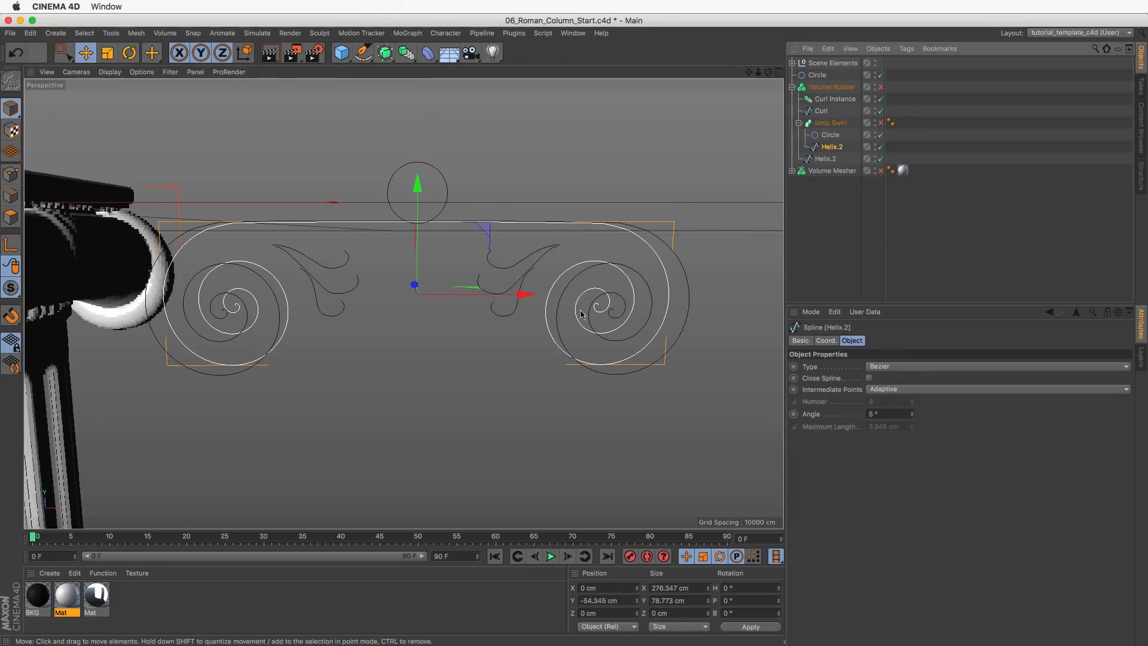
pyautogui.click(879, 123)
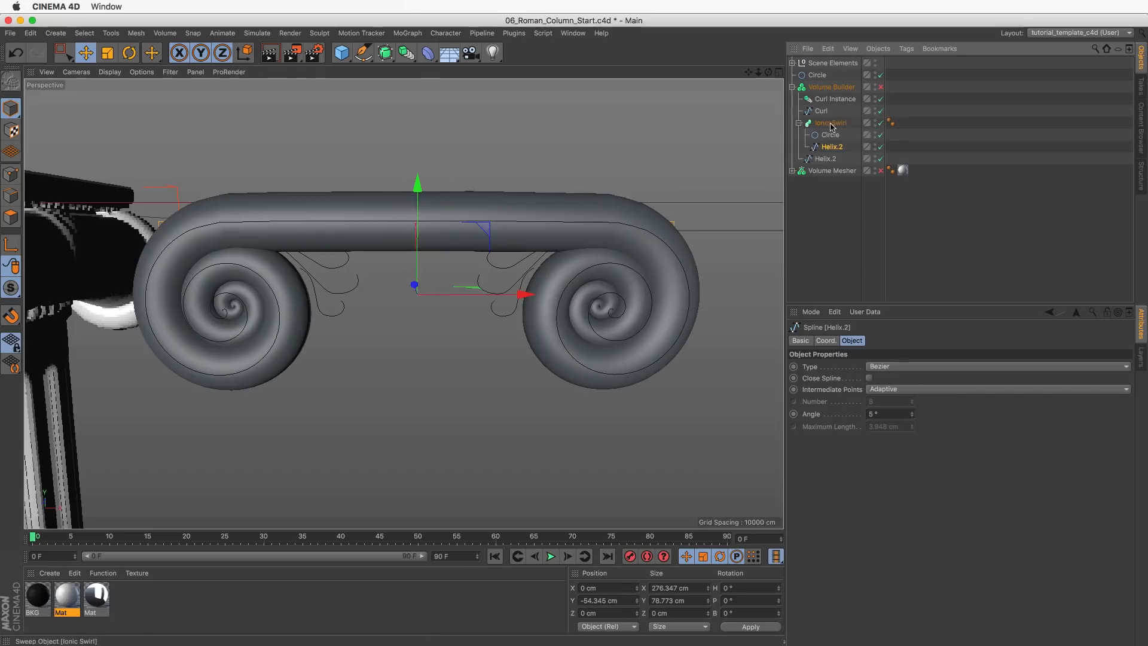
pyautogui.click(830, 123)
pyautogui.click(828, 135)
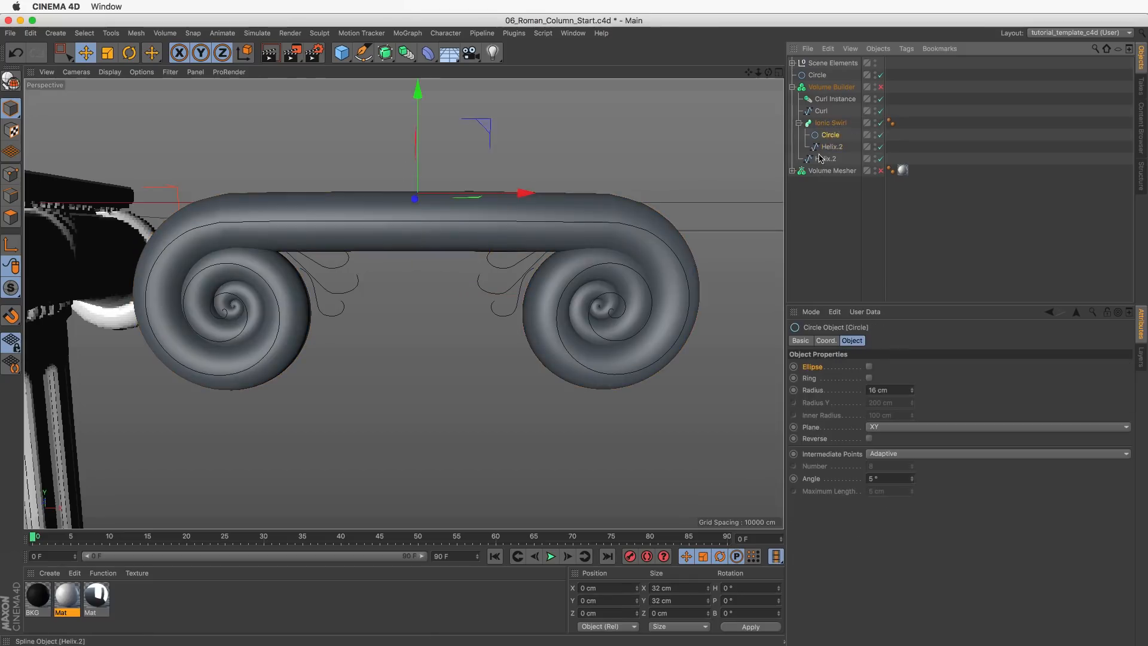
# Inspect the points of the Curl spline beside the scroll and return to model mode.
pyautogui.click(821, 111)
pyautogui.scroll(5, 563, 256)
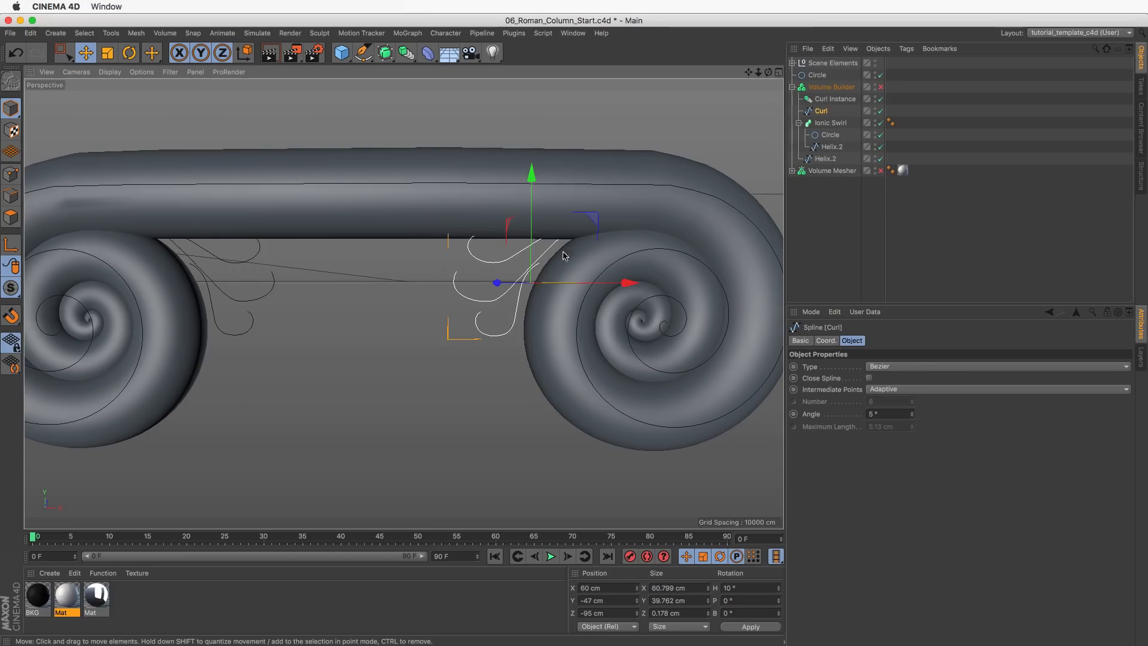
pyautogui.click(10, 174)
pyautogui.click(501, 335)
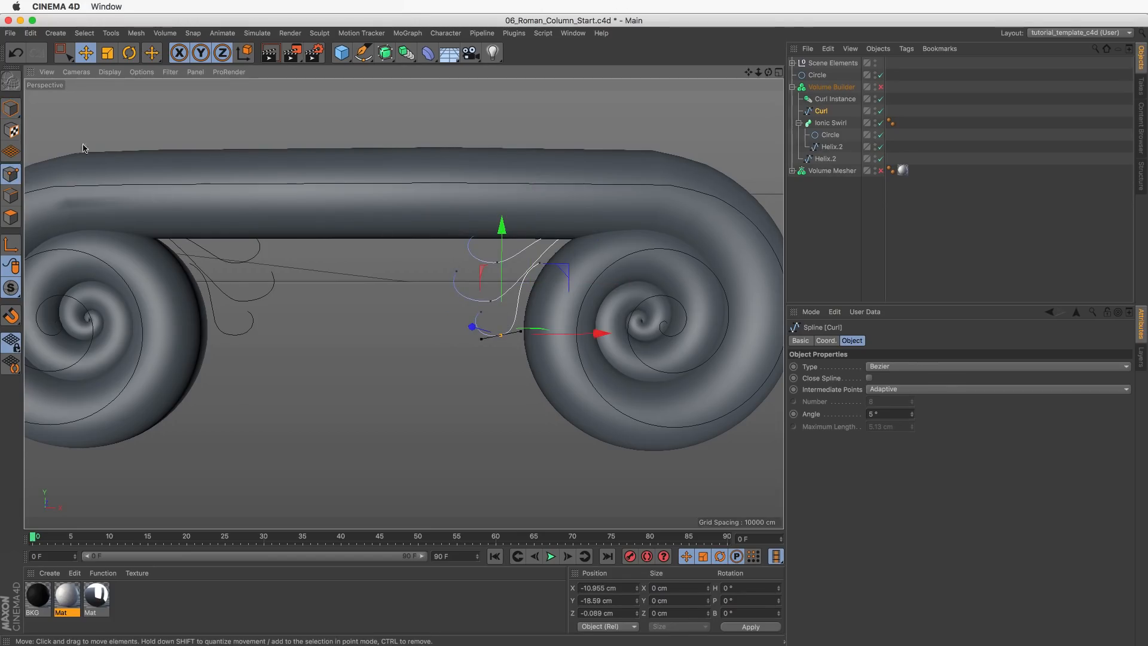
pyautogui.click(10, 109)
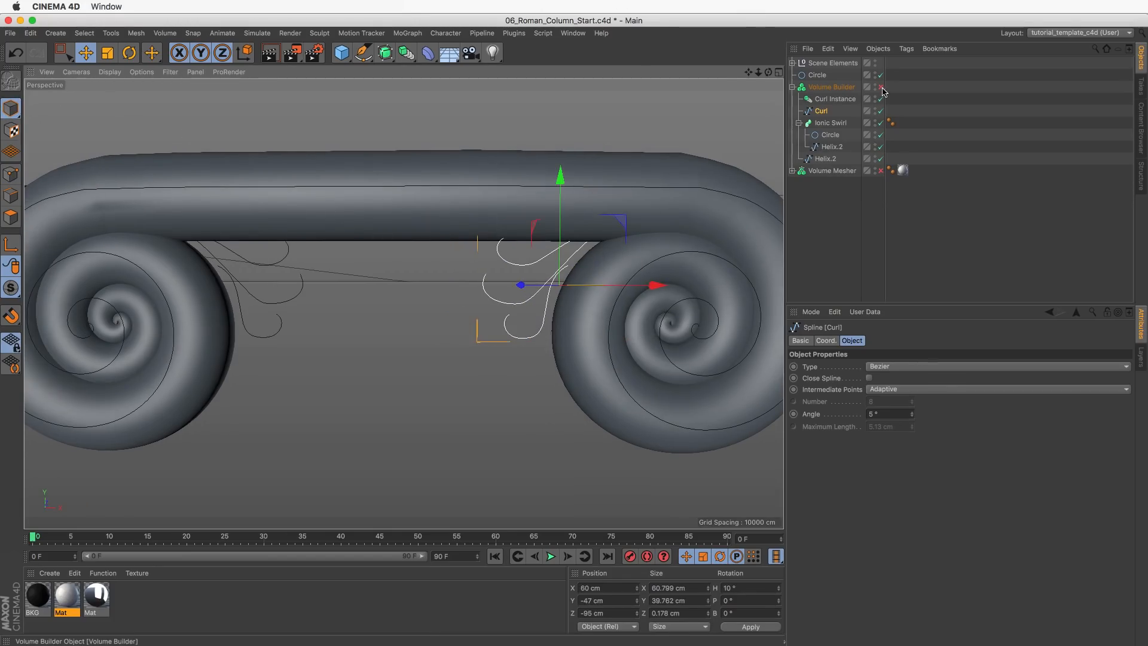
# Enable the Volume Builder and show its object settings.
pyautogui.click(880, 87)
pyautogui.click(841, 88)
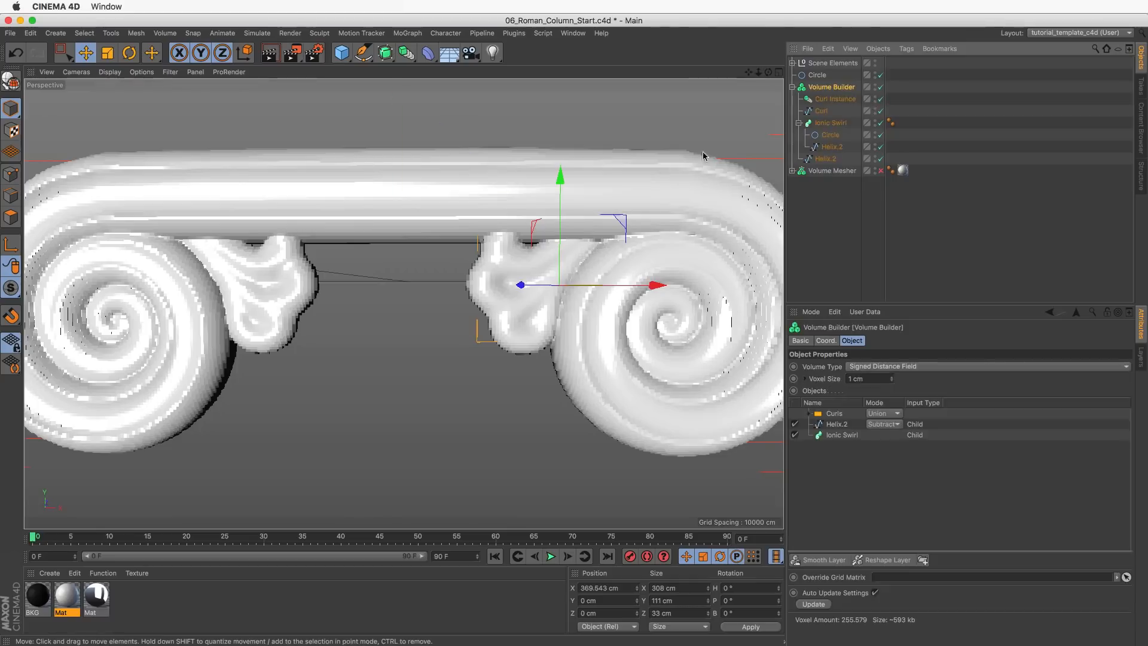
# Expand the Curls folder in the Volume Builder's object list and examine the Helix.2, Curl Instance and Curl entries.
pyautogui.keyDown('alt'); pyautogui.moveTo(703, 153); pyautogui.dragTo(372, 241); pyautogui.keyUp('alt')
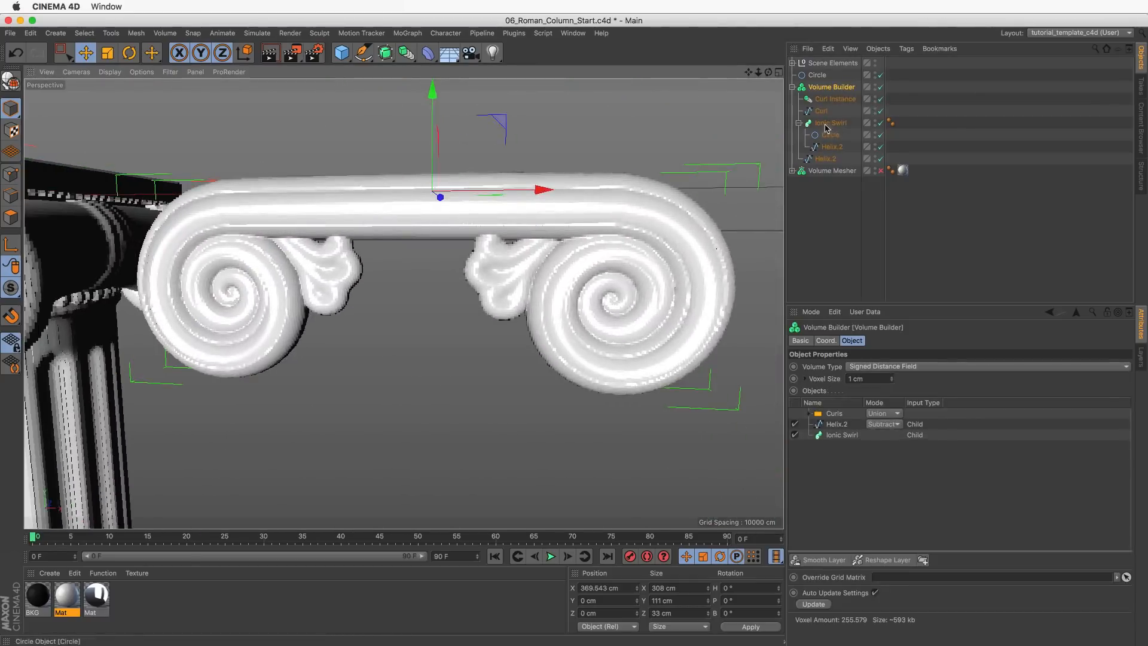
pyautogui.click(827, 425)
pyautogui.click(808, 413)
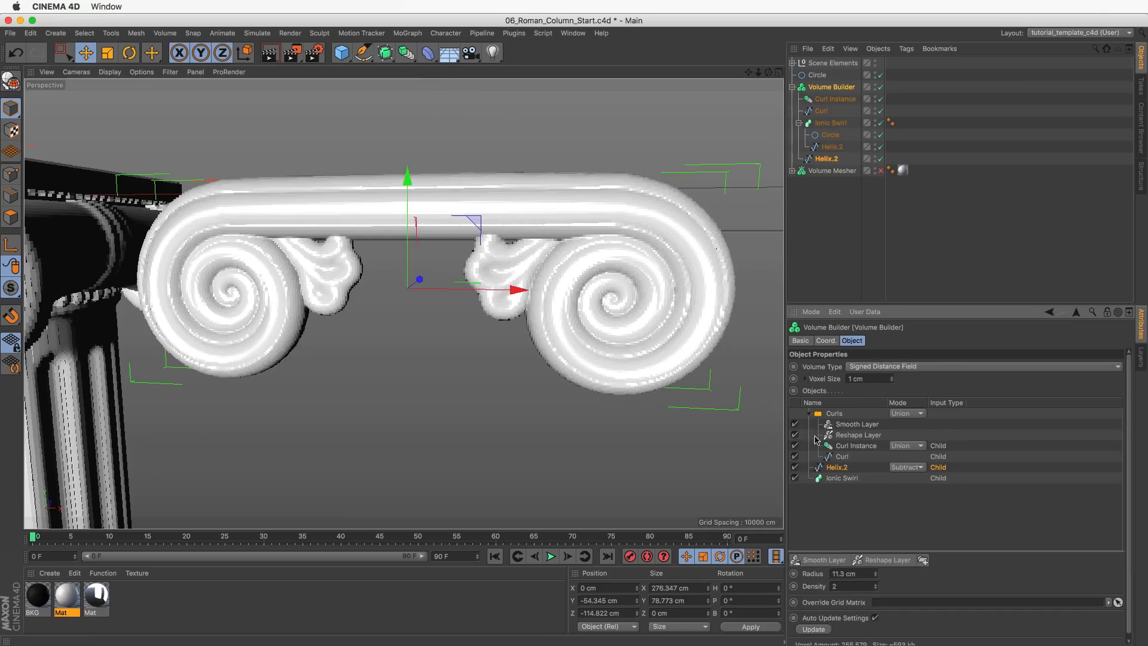
pyautogui.click(837, 413)
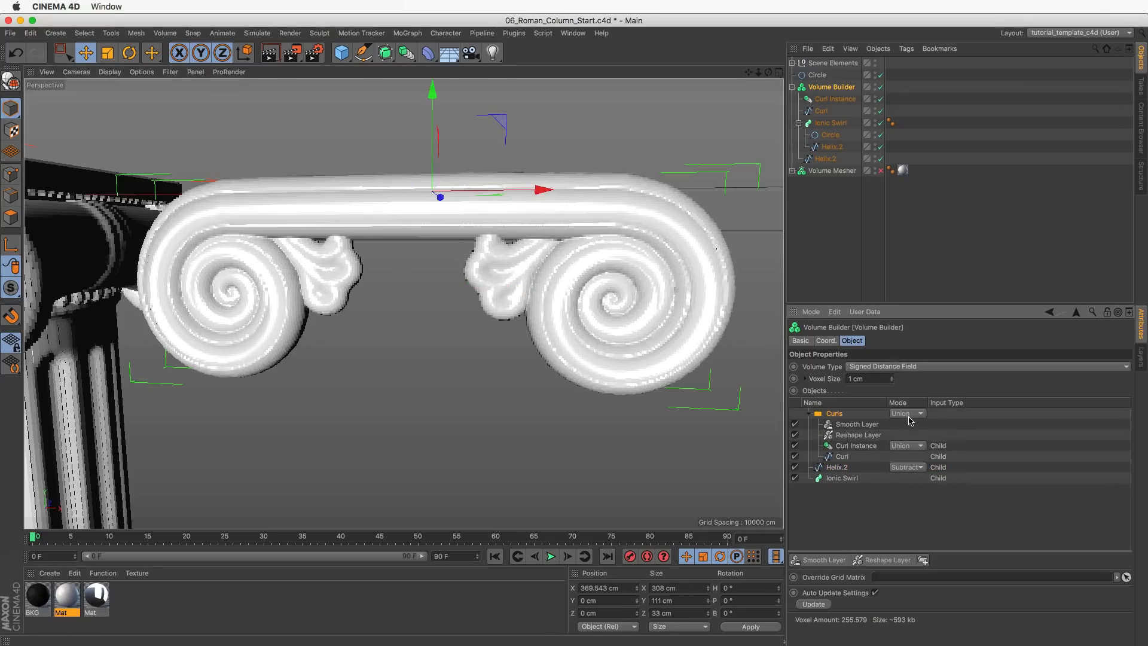
pyautogui.click(841, 447)
pyautogui.click(842, 458)
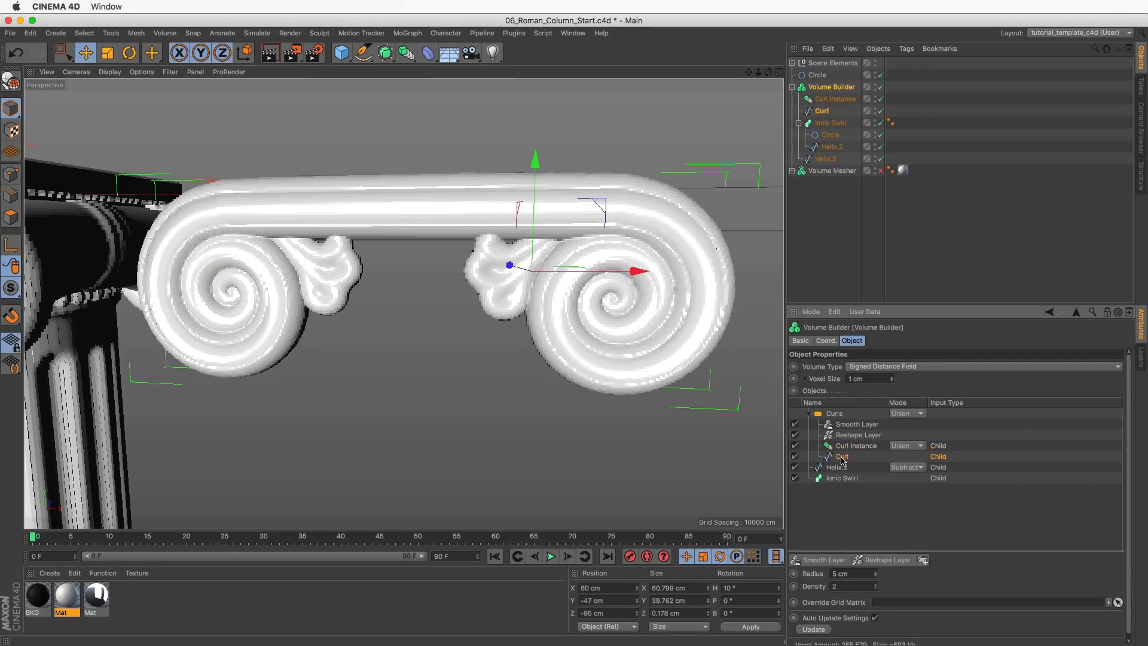
# Try moving the Curl spline sideways in the viewport, and undo the move.
pyautogui.click(600, 220)
pyautogui.moveTo(600, 220); pyautogui.dragTo(568, 221)
pyautogui.hotkey('ctrl', 'z')
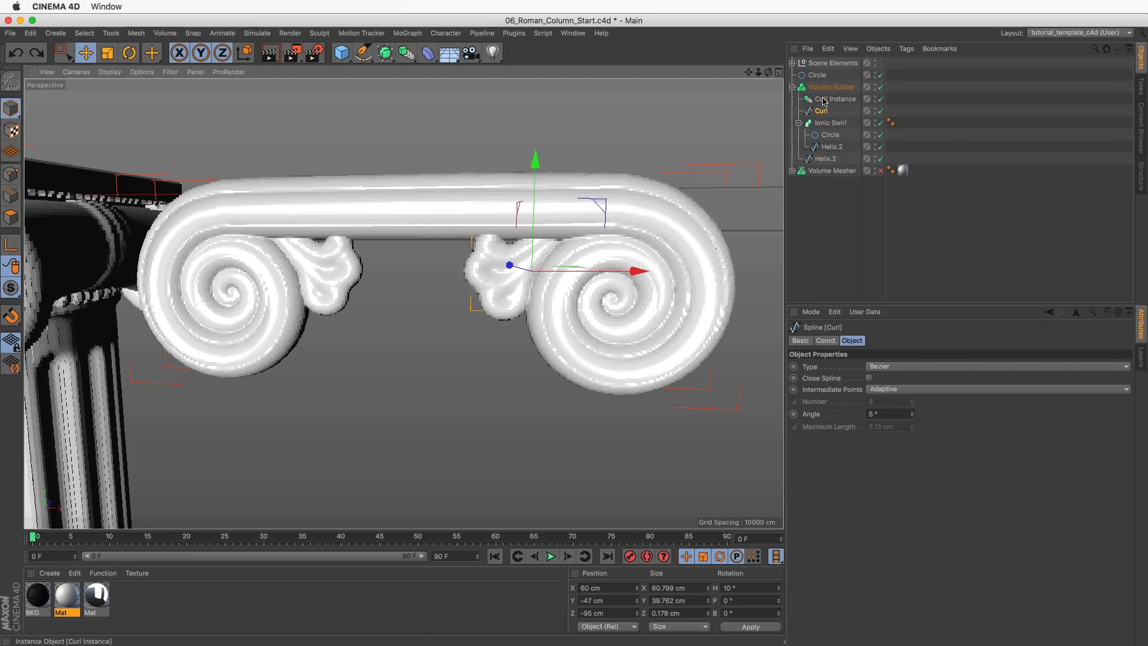
# Adjust the filter strength of the Smooth Layer in the Curls folder and set the Reshape Layer's strength to 65%.
pyautogui.click(831, 87)
pyautogui.click(840, 413)
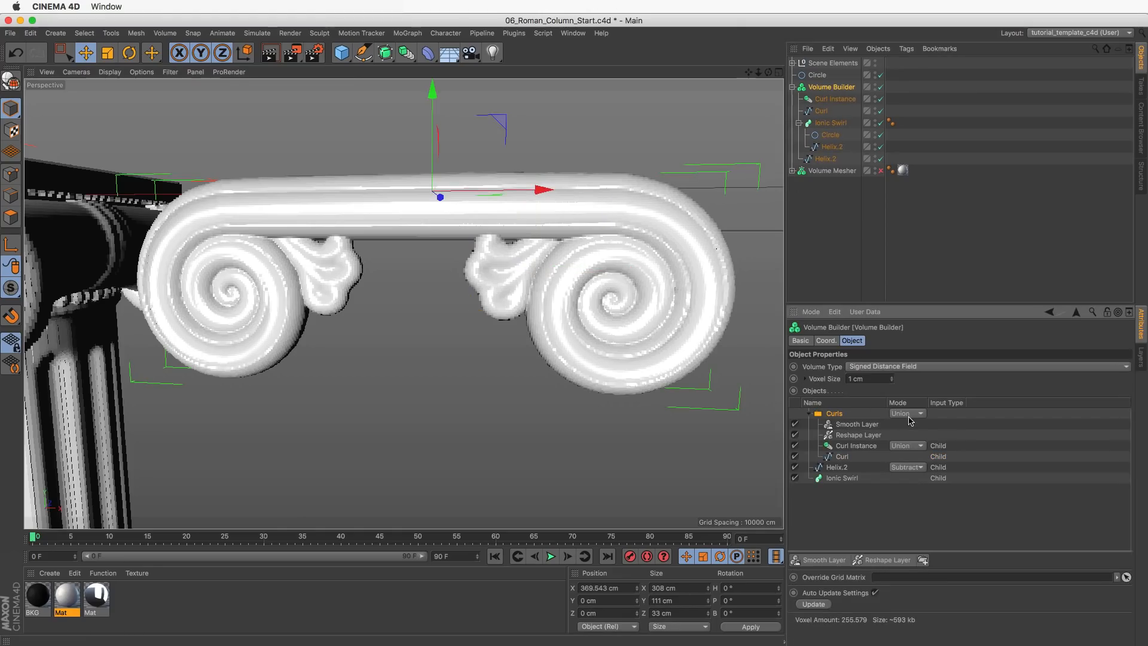
pyautogui.click(854, 425)
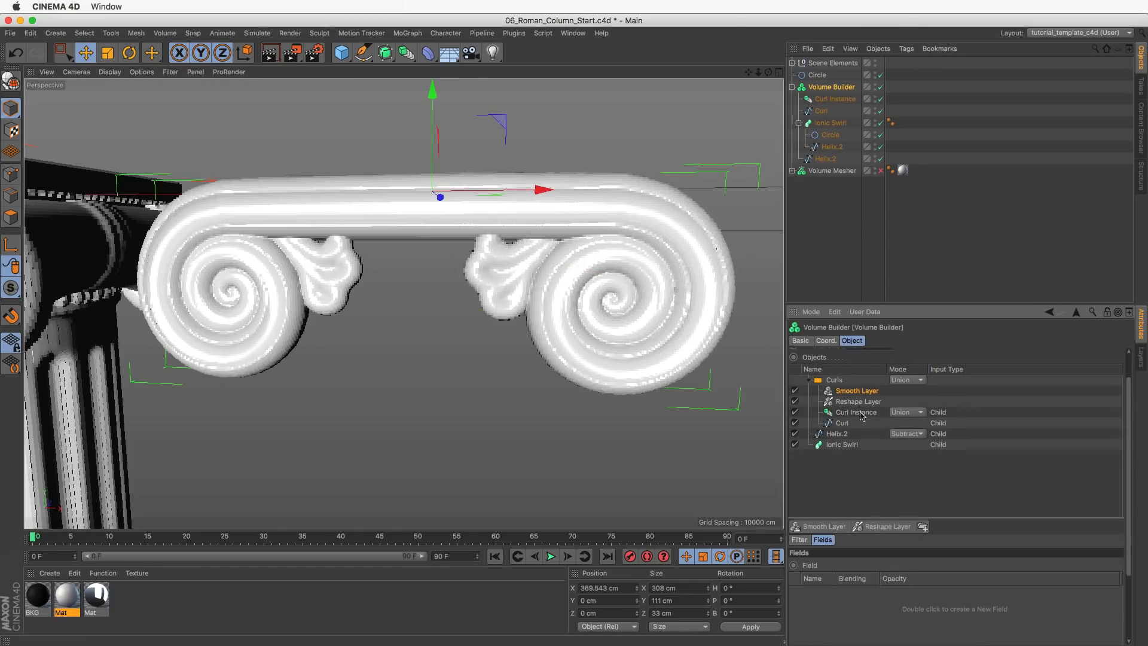
pyautogui.click(799, 540)
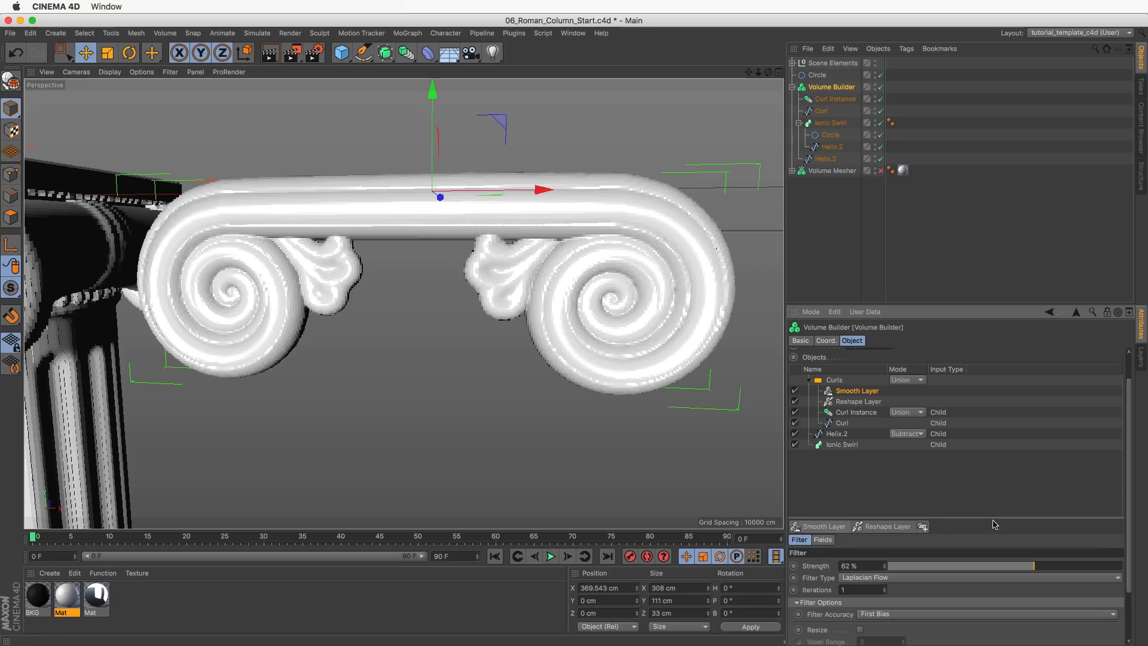
pyautogui.moveTo(1014, 563); pyautogui.dragTo(1063, 576)
pyautogui.click(858, 402)
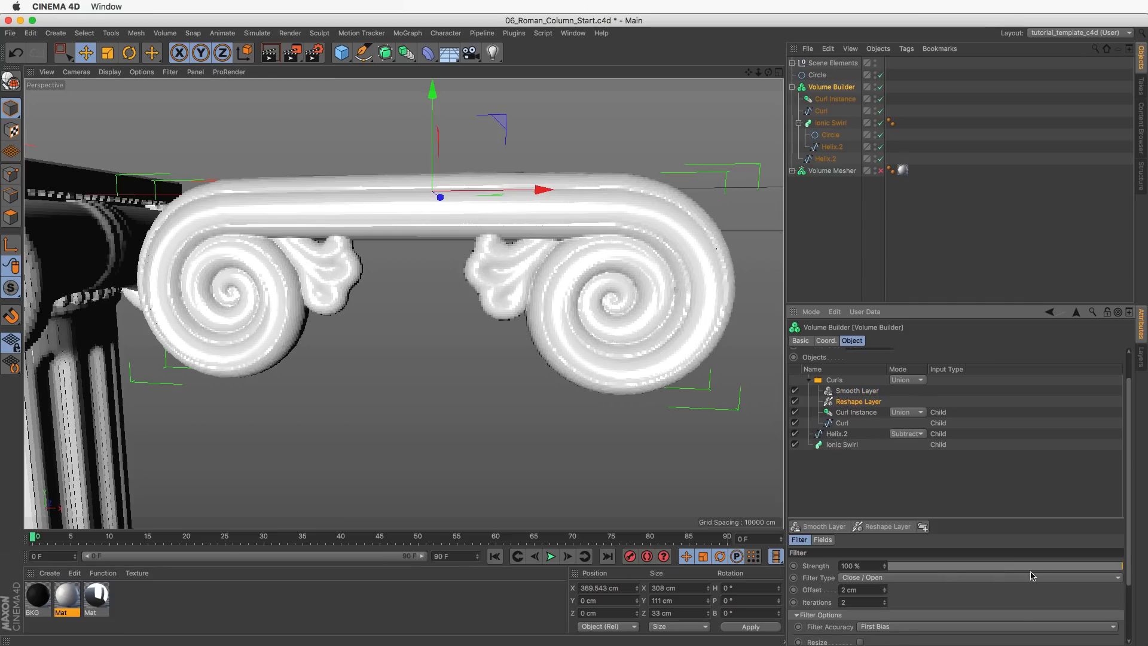
pyautogui.moveTo(1009, 569); pyautogui.dragTo(1041, 563)
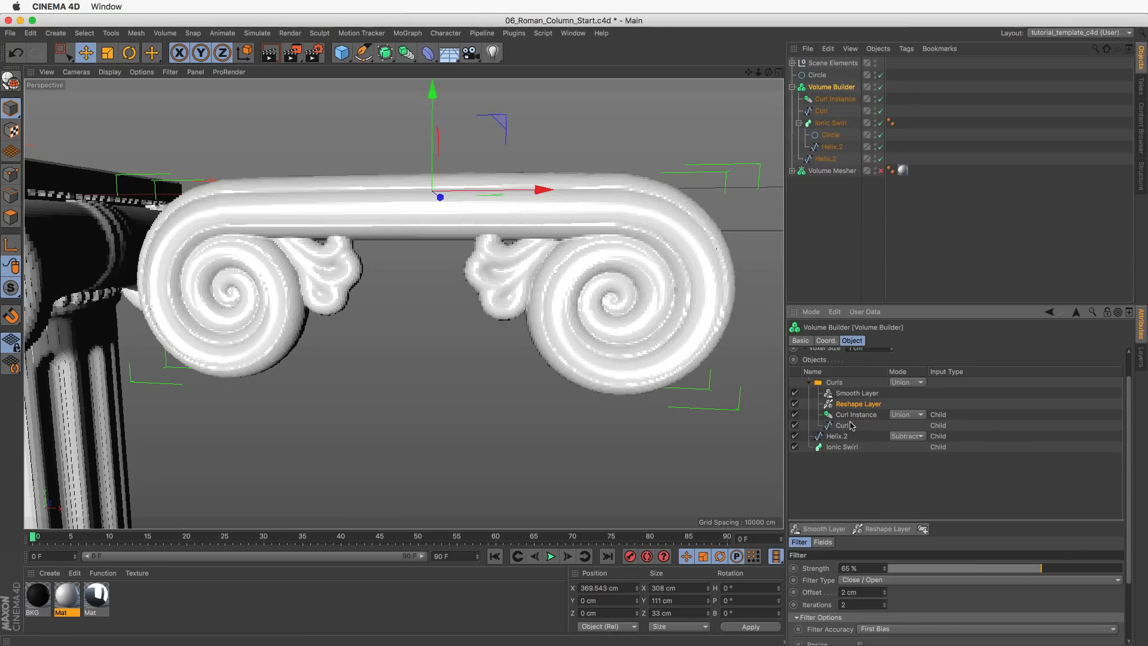
# Switch the Helix.2 entry's mode to Union and view the scroll from the side.
pyautogui.click(836, 437)
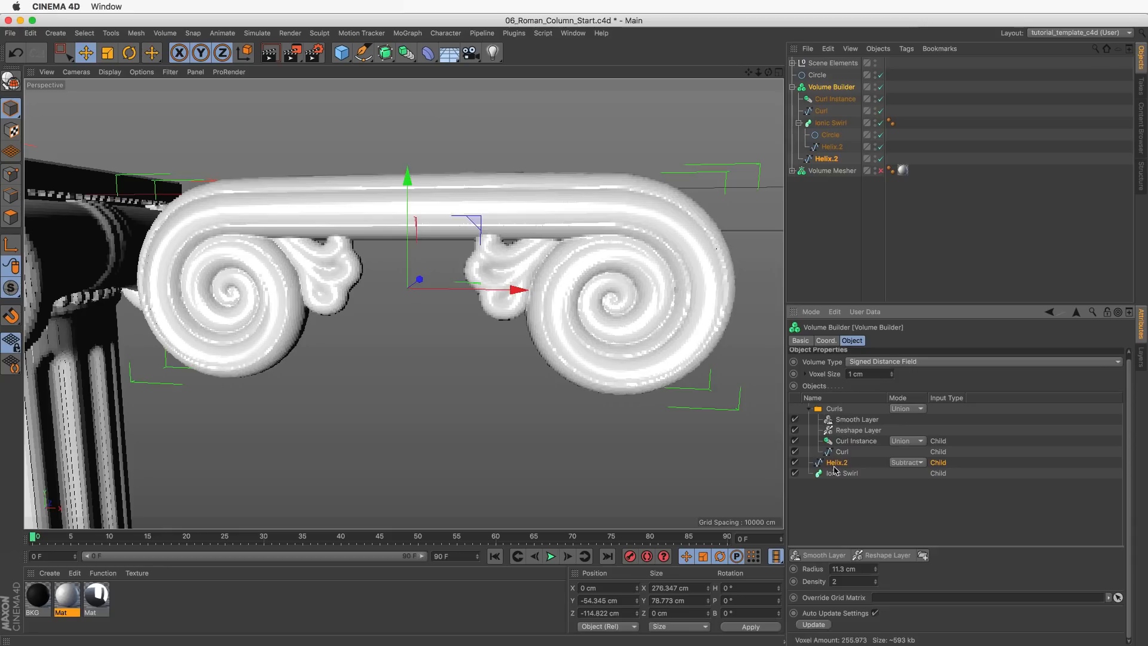
pyautogui.click(906, 462)
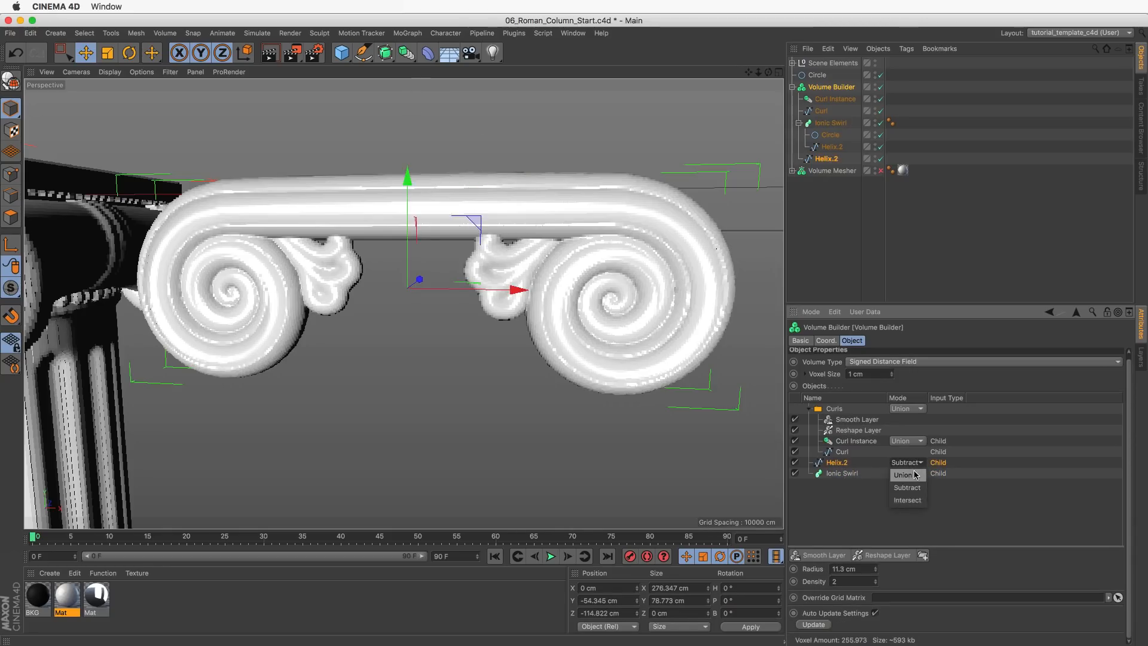
pyautogui.click(912, 476)
pyautogui.keyDown('alt'); pyautogui.moveTo(699, 251); pyautogui.dragTo(628, 245); pyautogui.keyUp('alt')
pyautogui.keyDown('alt'); pyautogui.moveTo(628, 245); pyautogui.dragTo(533, 243, button='middle'); pyautogui.keyUp('alt')
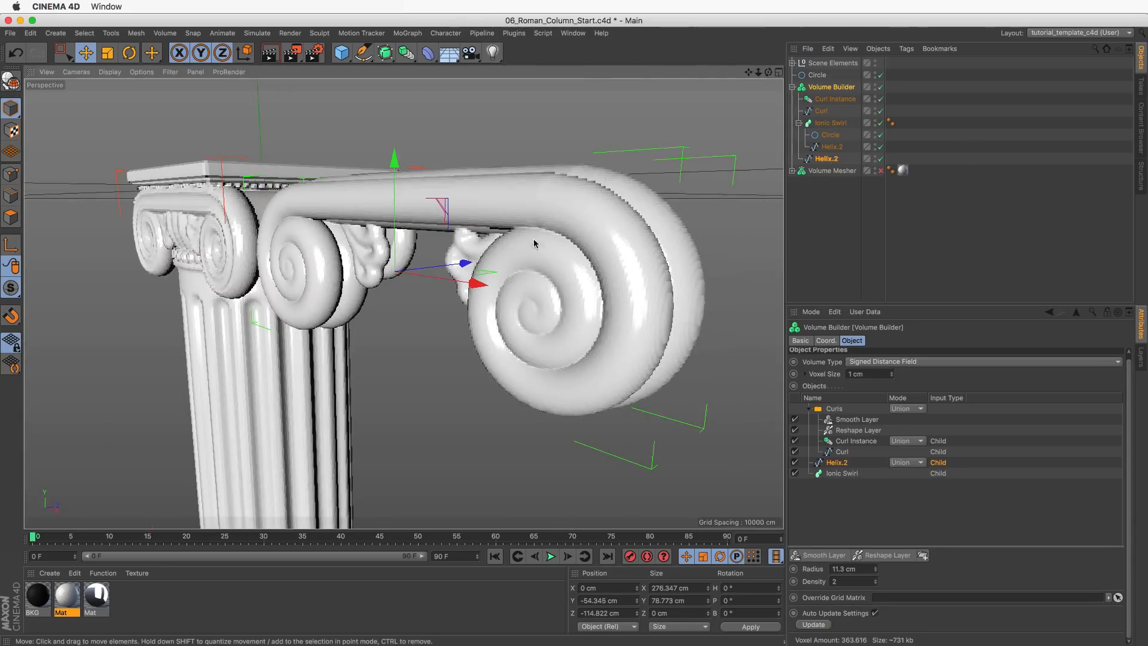
# Move the Volume Builder's Helix.2 spline along its Z axis to about -105.5 cm.
pyautogui.click(825, 159)
pyautogui.moveTo(430, 268); pyautogui.dragTo(383, 272)
pyautogui.moveTo(536, 244); pyautogui.dragTo(622, 244)
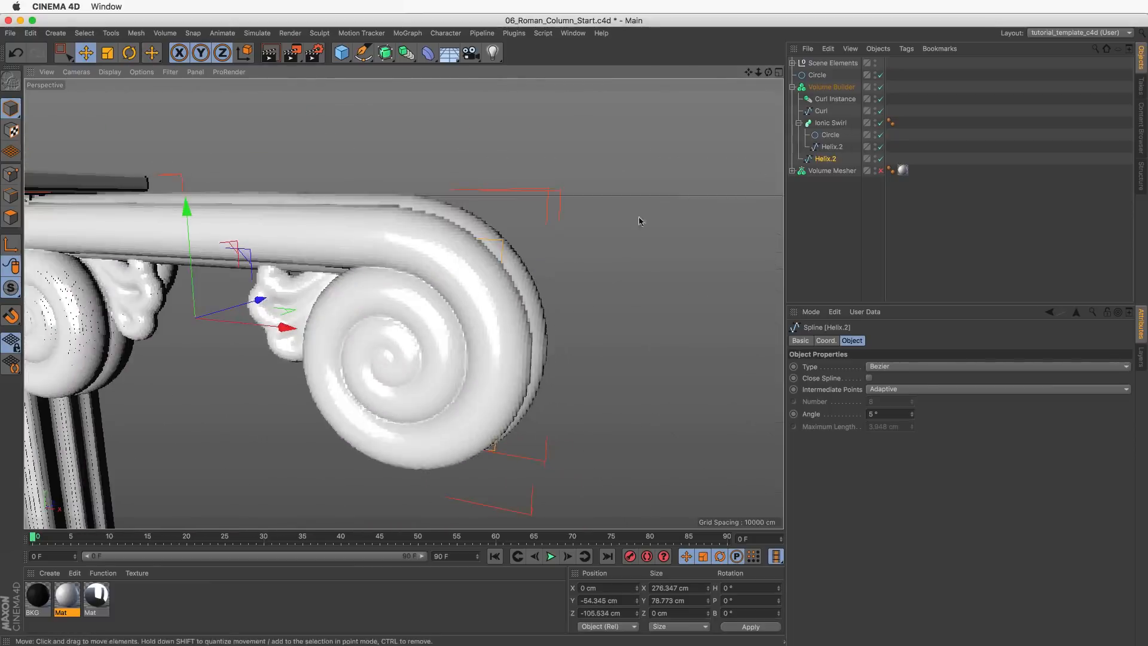
pyautogui.keyDown('alt'); pyautogui.moveTo(640, 221); pyautogui.dragTo(771, 175, button='middle'); pyautogui.keyUp('alt')
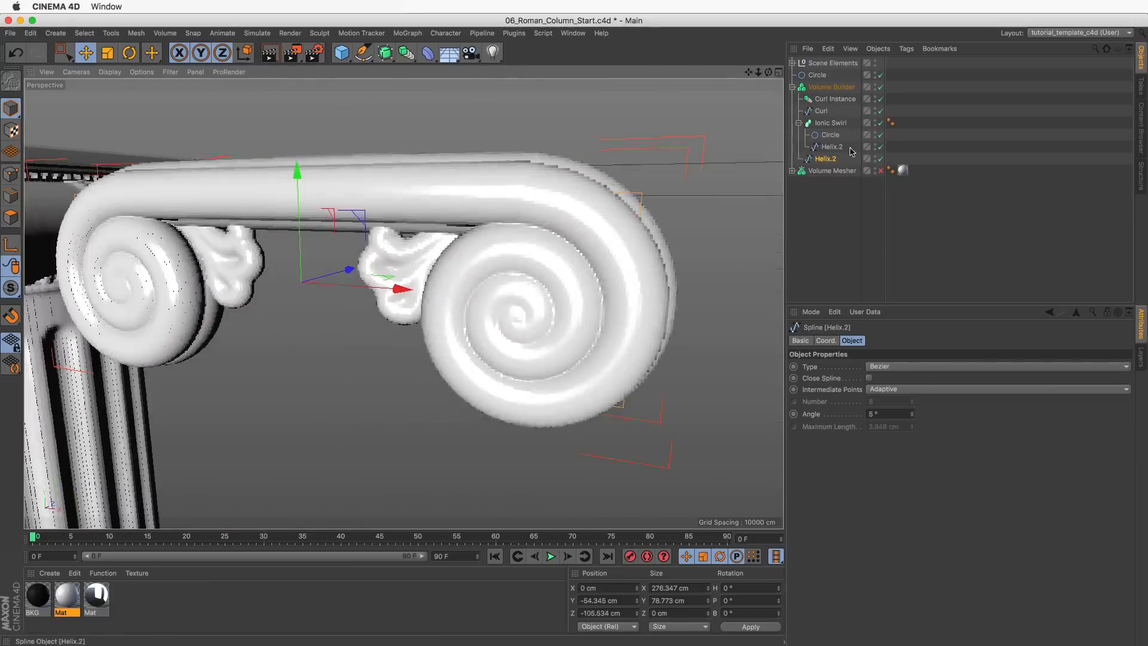
# Set the Helix.2 entry's mode in the Volume Builder to Subtract and view the carved scroll from the side.
pyautogui.click(846, 88)
pyautogui.click(906, 467)
pyautogui.click(902, 491)
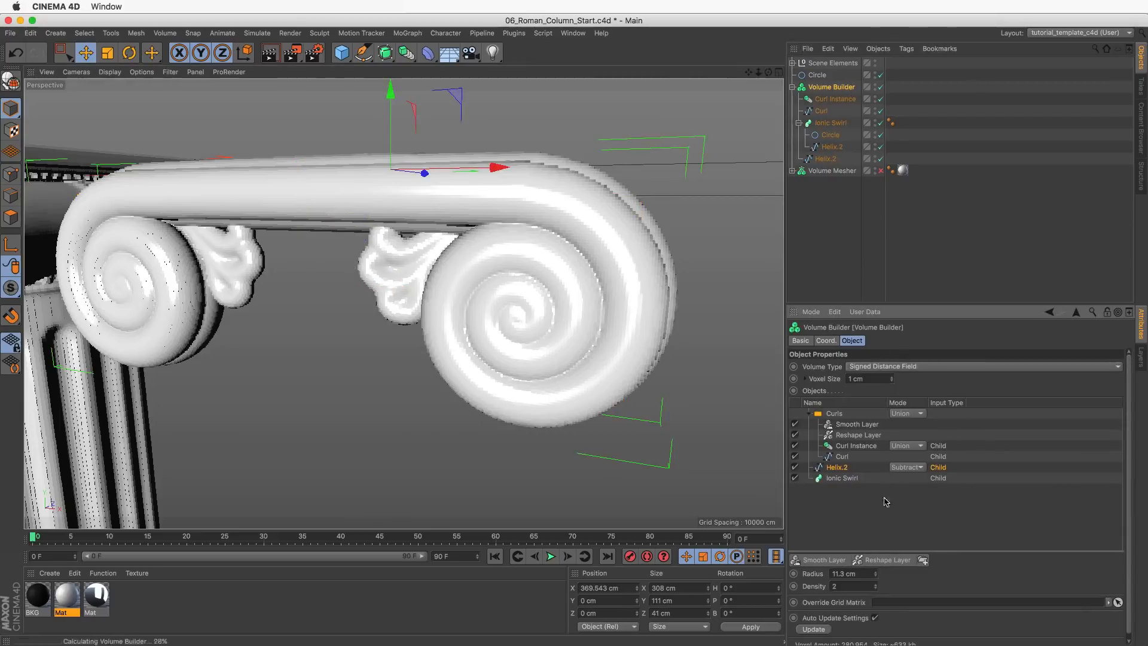
pyautogui.moveTo(514, 323)
pyautogui.keyDown('alt'); pyautogui.mouseDown()
pyautogui.moveTo(545, 318)
pyautogui.moveTo(508, 318)
pyautogui.moveTo(519, 316)
pyautogui.mouseUp(); pyautogui.keyUp('alt')
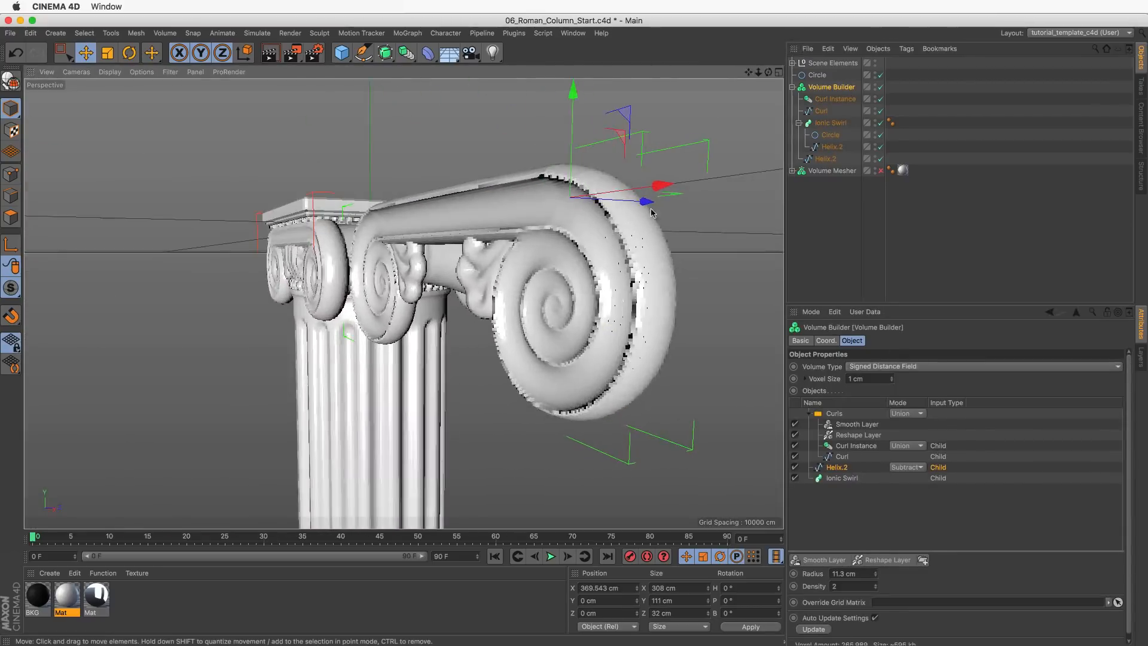
# Shift the subtracted Helix.2 spline along its Z axis to about -111.8 cm.
pyautogui.moveTo(648, 204); pyautogui.dragTo(640, 203)
pyautogui.click(837, 158)
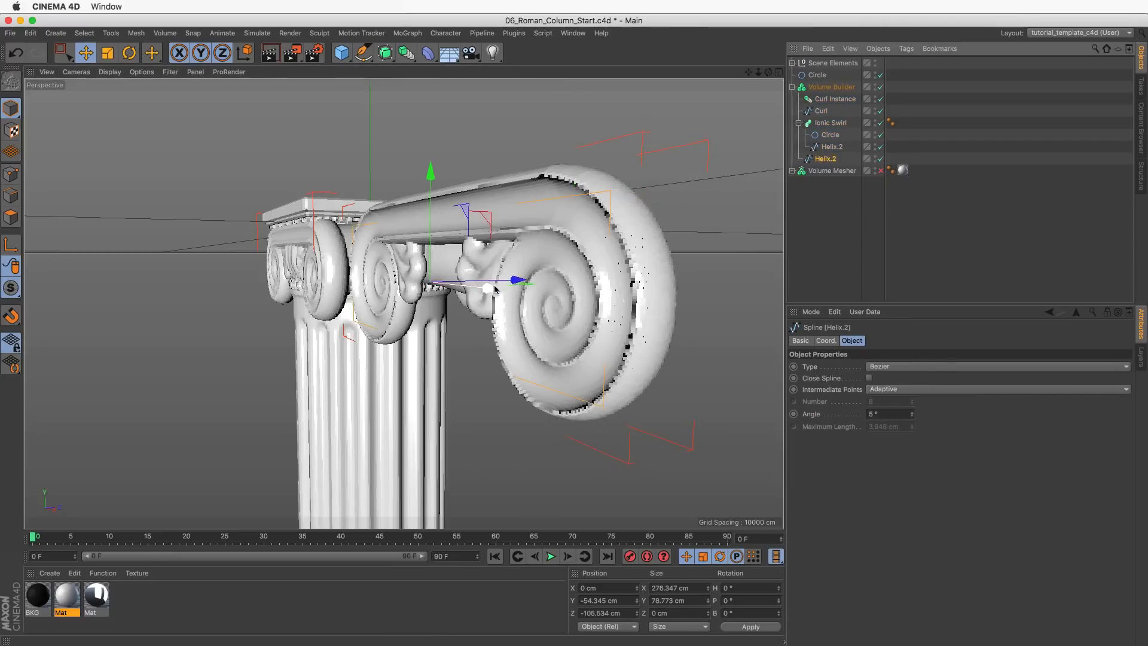
pyautogui.keyDown('alt'); pyautogui.moveTo(501, 276); pyautogui.dragTo(503, 260); pyautogui.keyUp('alt')
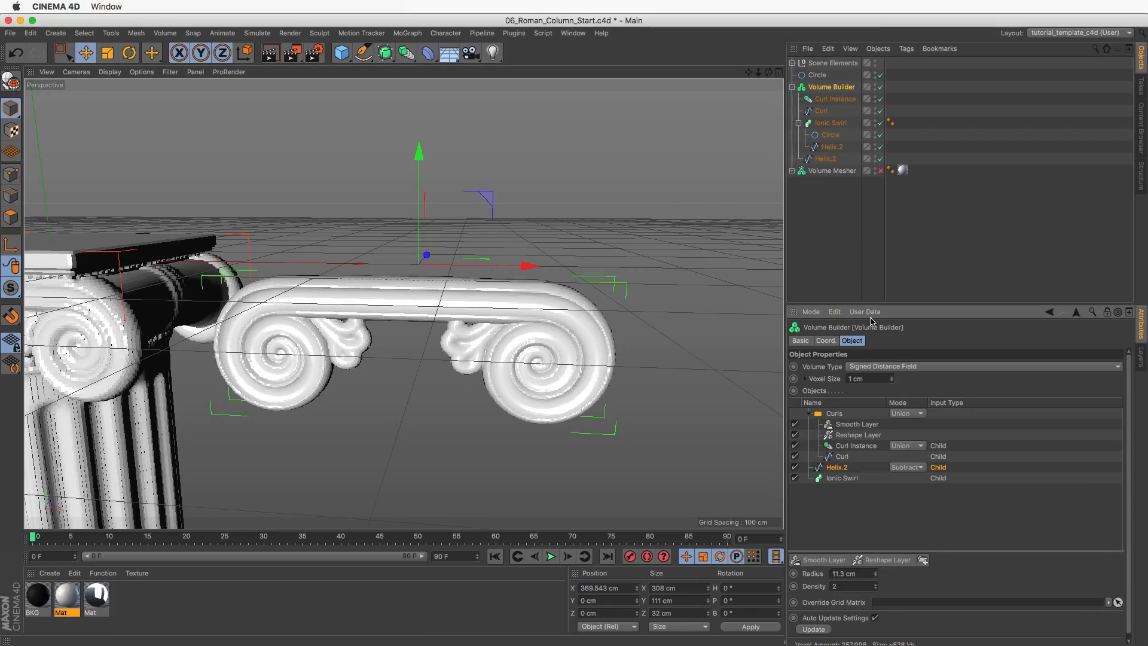
# Enlarge the Volume Builder's settings area and inspect the Curl Instance and Helix.2 entries, including the Helix.2 radius.
pyautogui.moveTo(904, 305); pyautogui.dragTo(904, 207)
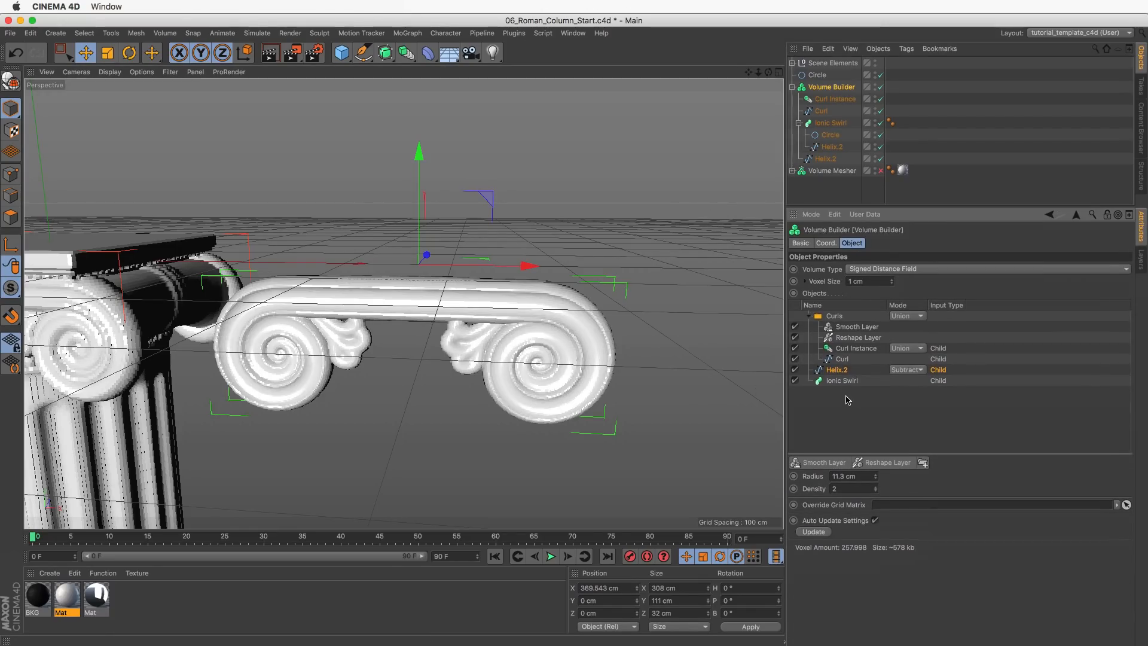
pyautogui.click(849, 348)
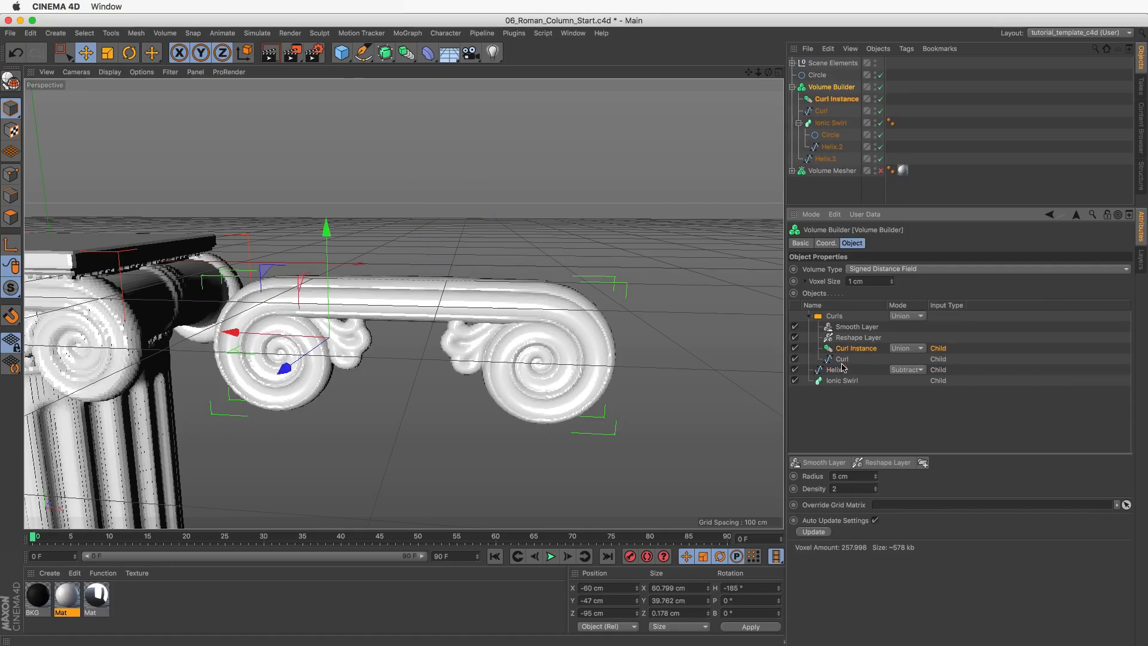
pyautogui.click(839, 369)
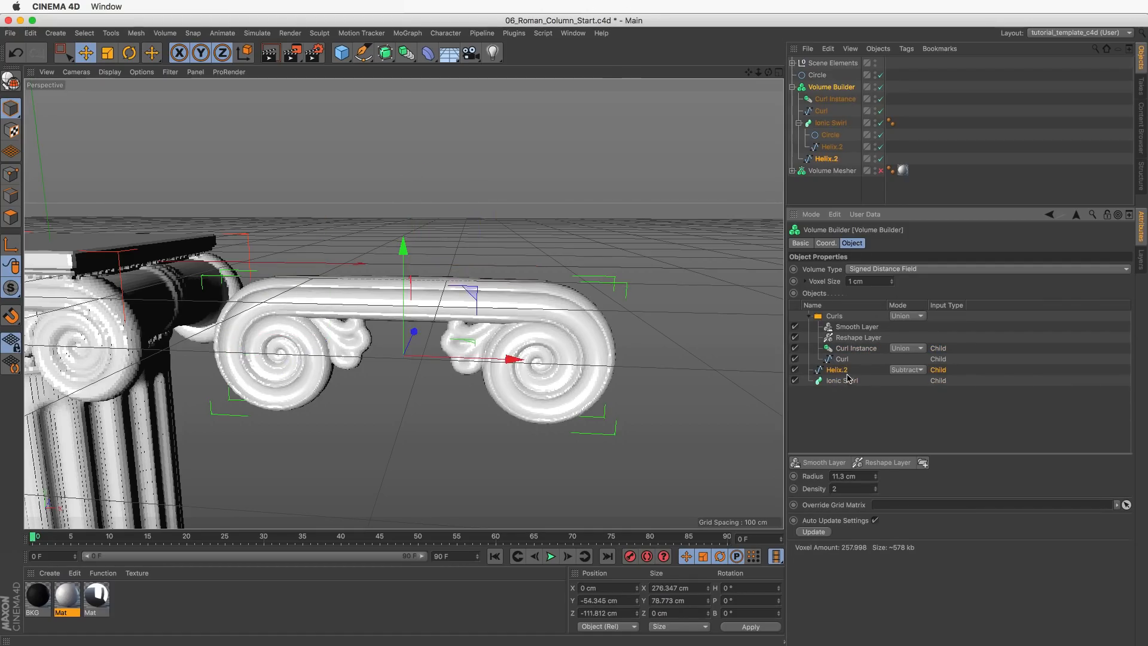
pyautogui.scroll(5, 622, 370)
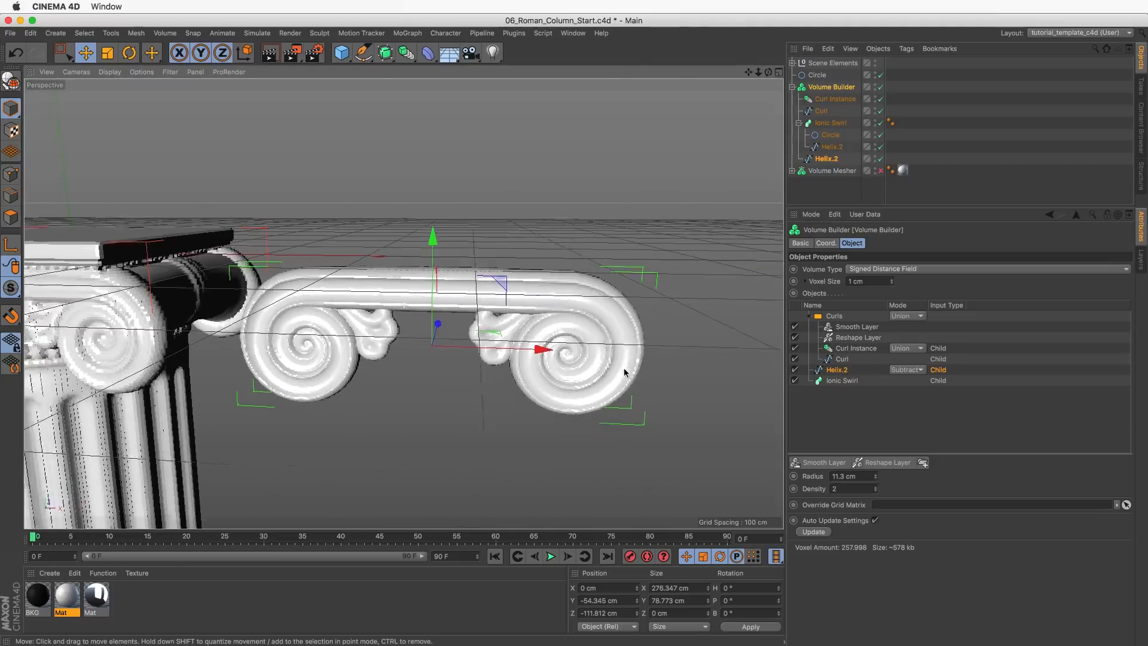
pyautogui.doubleClick(845, 475)
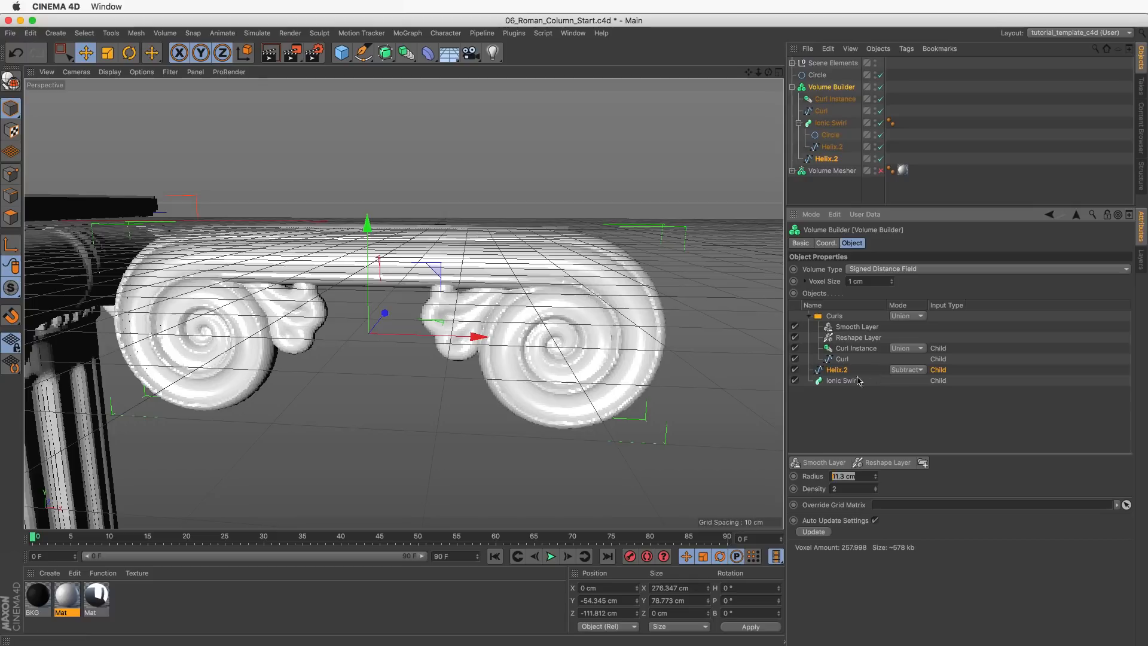
# Disable every Volume Builder entry except Helix.2 and pull the Helix.2 spline away from the scroll to about Z -212.3 cm.
pyautogui.click(794, 327)
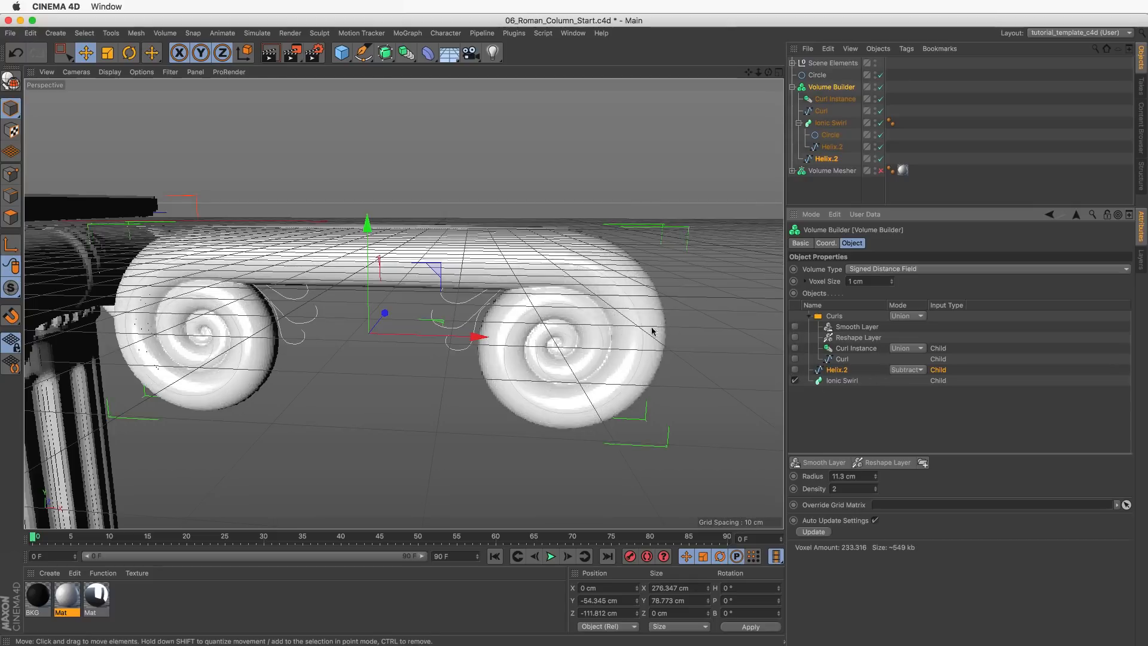
pyautogui.keyDown('alt'); pyautogui.moveTo(651, 329); pyautogui.dragTo(496, 314); pyautogui.keyUp('alt')
pyautogui.click(794, 380)
pyautogui.click(794, 370)
pyautogui.keyDown('alt'); pyautogui.moveTo(496, 314); pyautogui.dragTo(628, 315); pyautogui.keyUp('alt')
pyautogui.keyDown('alt'); pyautogui.moveTo(629, 311); pyautogui.dragTo(662, 311, button='middle'); pyautogui.keyUp('alt')
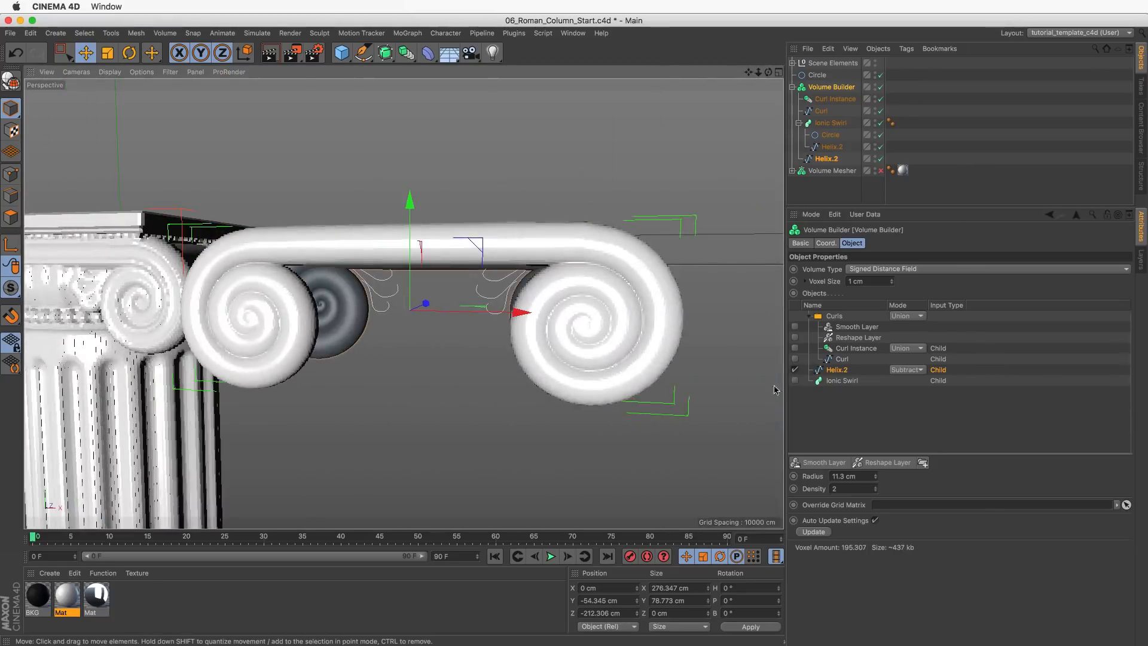
# Try a 2 cm radius on the Helix.2 entry, and settle on a radius of 4 cm.
pyautogui.click(862, 476)
pyautogui.write('2')
pyautogui.press('Return')
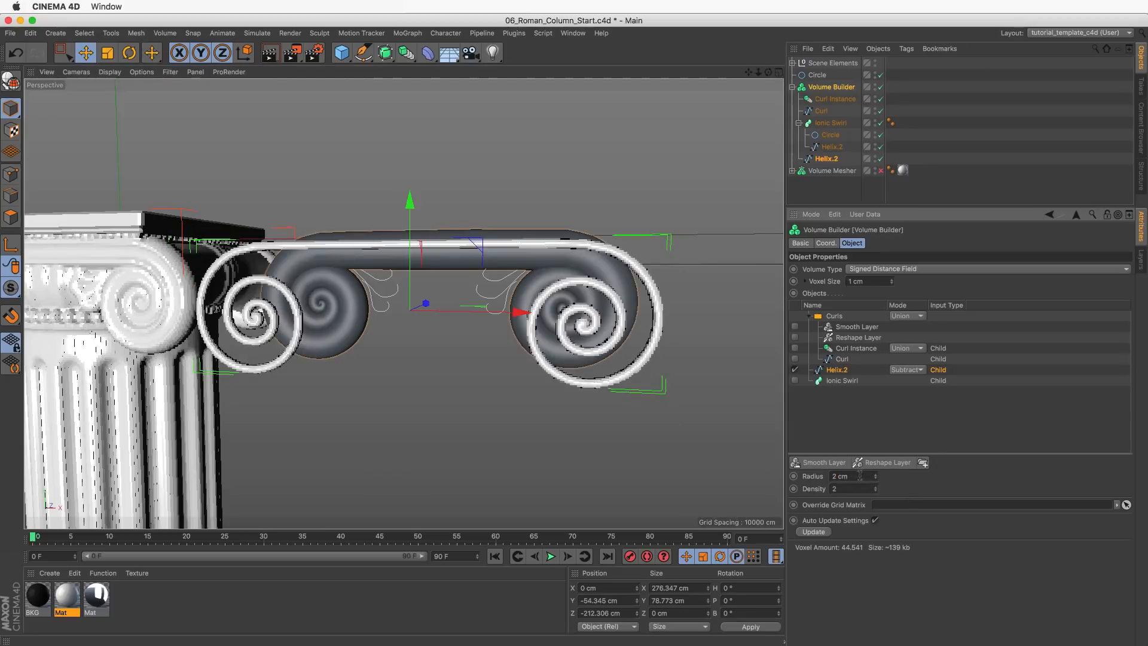
pyautogui.moveTo(876, 477); pyautogui.dragTo(814, 418)
pyautogui.keyDown('alt'); pyautogui.moveTo(620, 342); pyautogui.dragTo(655, 370); pyautogui.keyUp('alt')
# Lower the Helix.2 entry's density to 0.11 to separate it into spheres, and raise it to 4.
pyautogui.moveTo(874, 476); pyautogui.dragTo(878, 504)
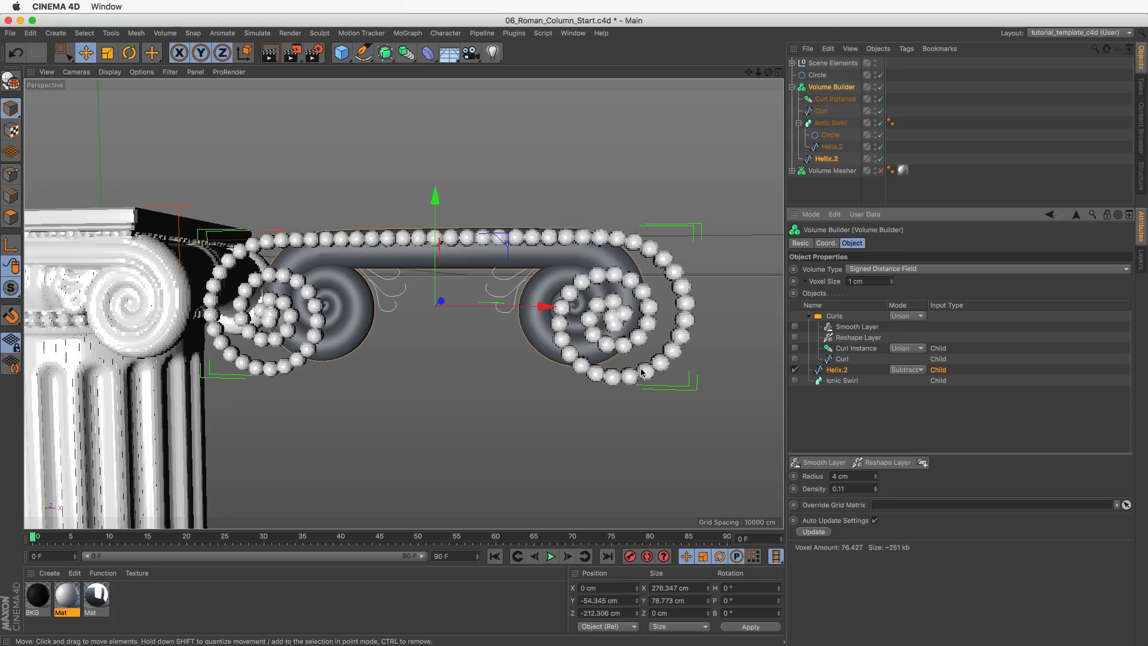
pyautogui.click(876, 488)
pyautogui.click(876, 489)
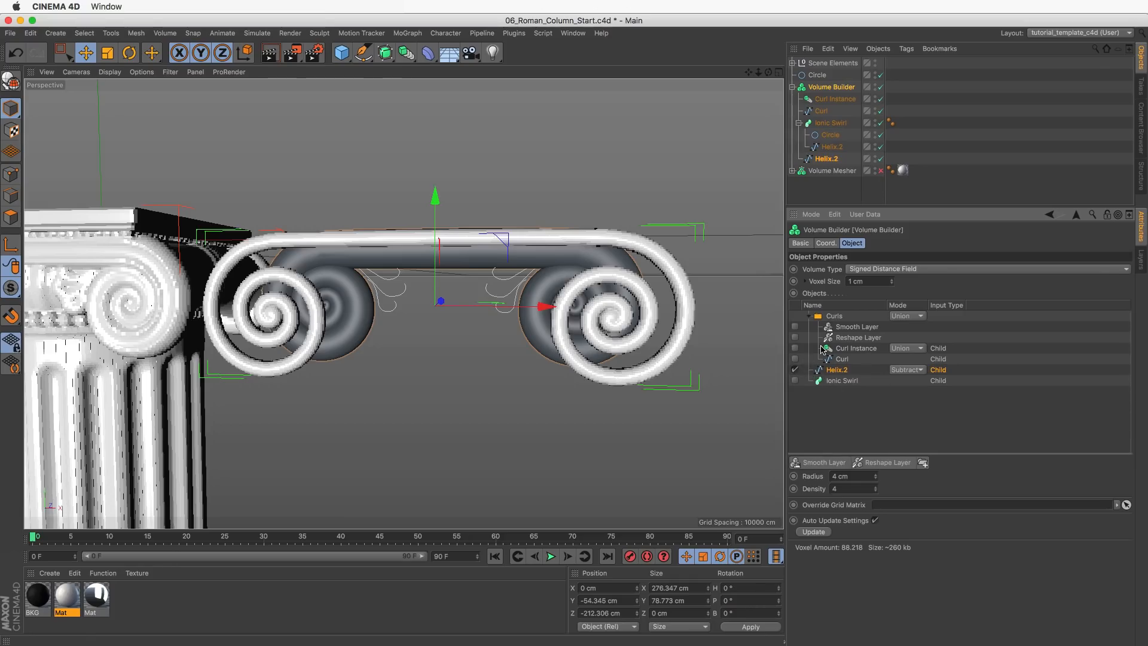
# Enable the Curl entry in the Volume Builder and set its radius to 4.8 cm and density to 1.41.
pyautogui.click(795, 359)
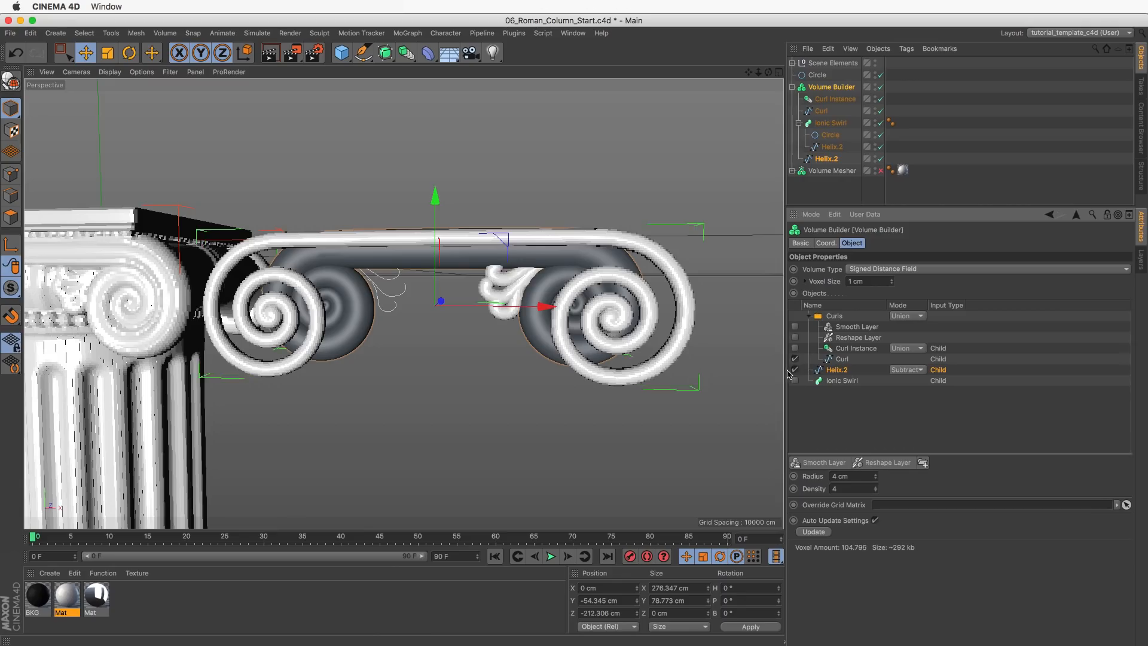
pyautogui.keyDown('alt'); pyautogui.moveTo(511, 278); pyautogui.dragTo(562, 279, button='right'); pyautogui.keyUp('alt')
pyautogui.click(827, 361)
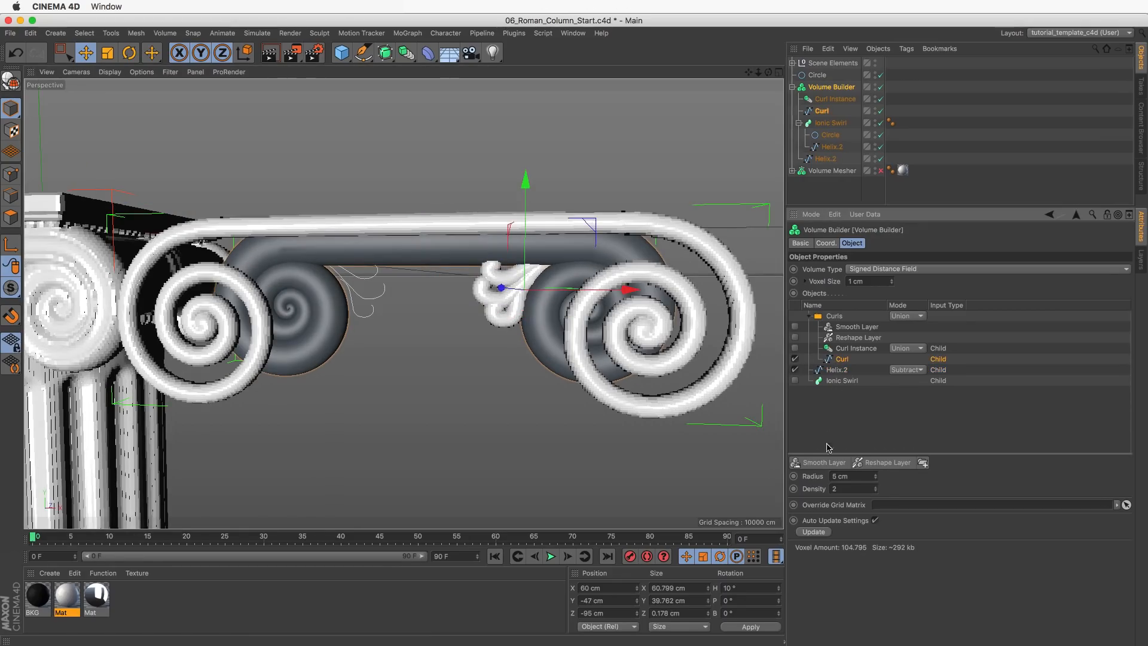
pyautogui.moveTo(877, 477)
pyautogui.mouseDown()
pyautogui.moveTo(877, 445)
pyautogui.moveTo(879, 508)
pyautogui.moveTo(876, 472)
pyautogui.mouseUp()
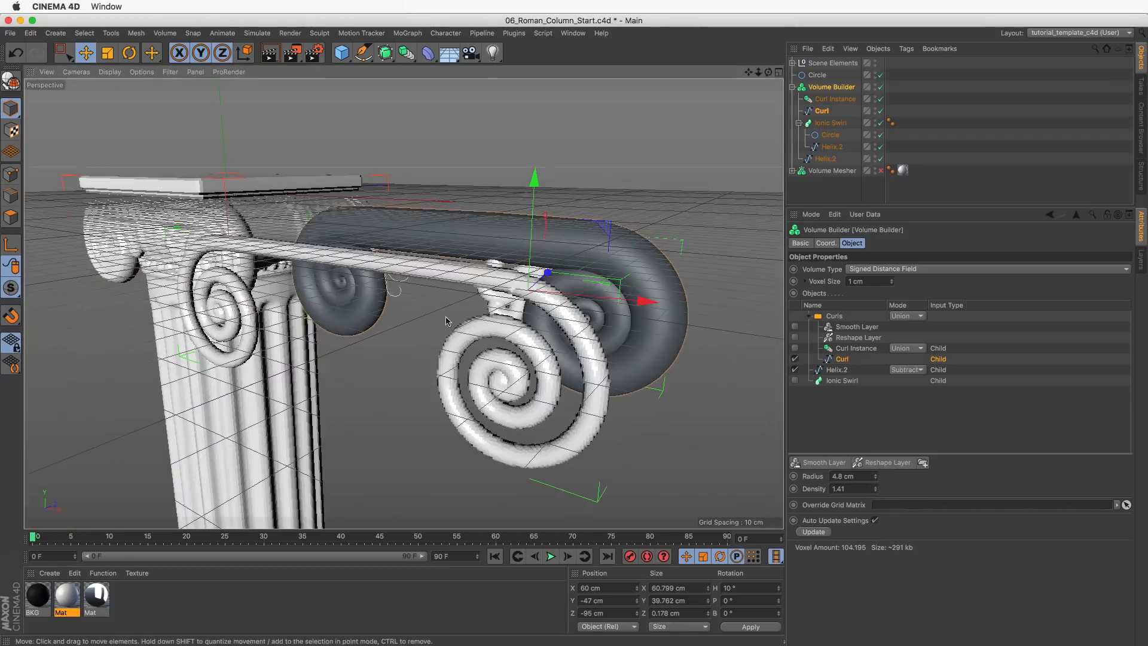
# Move the Helix.2 spline back onto the front of the scroll, at about Z -113.6 cm.
pyautogui.click(826, 159)
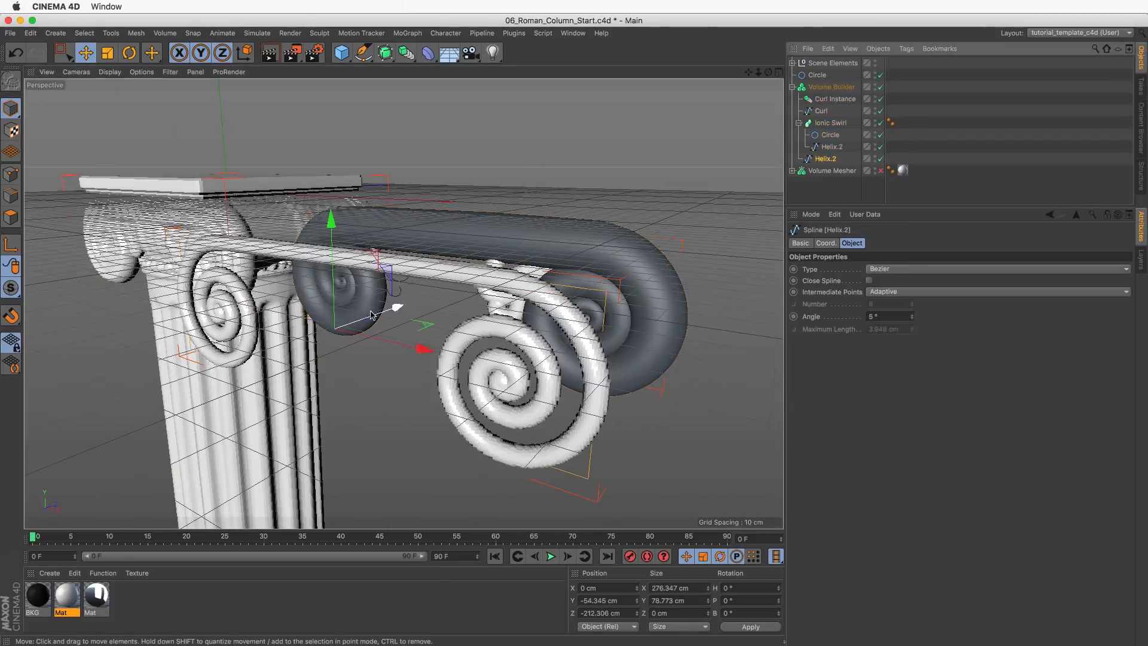
pyautogui.moveTo(371, 315); pyautogui.dragTo(462, 309)
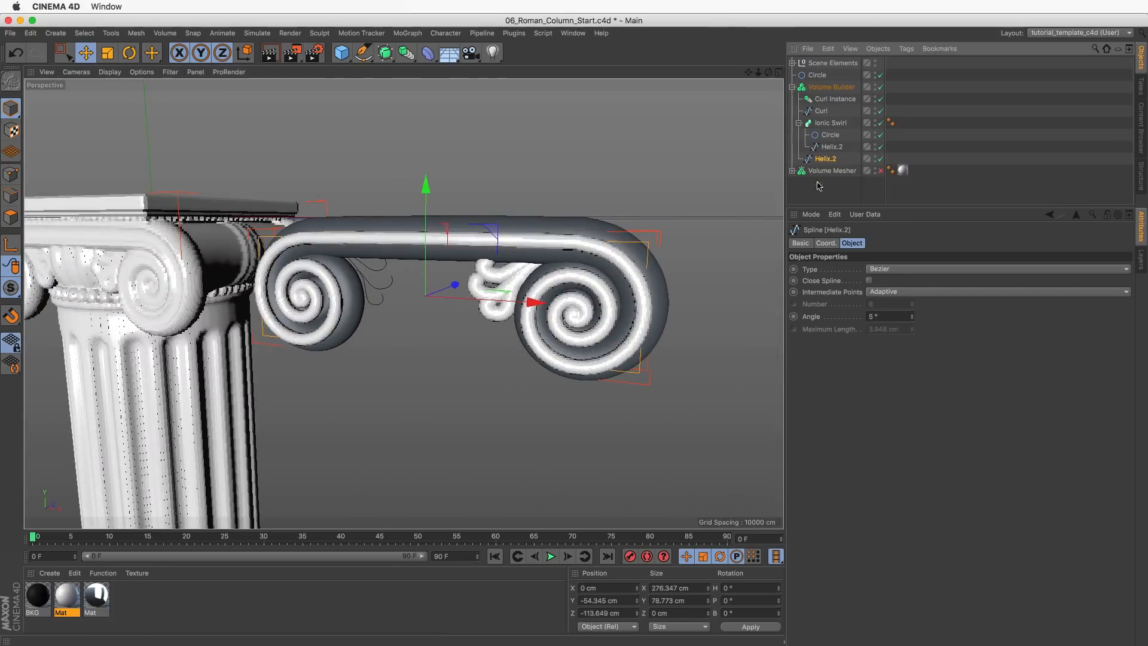
# Delete the practice Volume Builder together with its curl, helix splines and Ionic Swirl sweep.
pyautogui.click(830, 123)
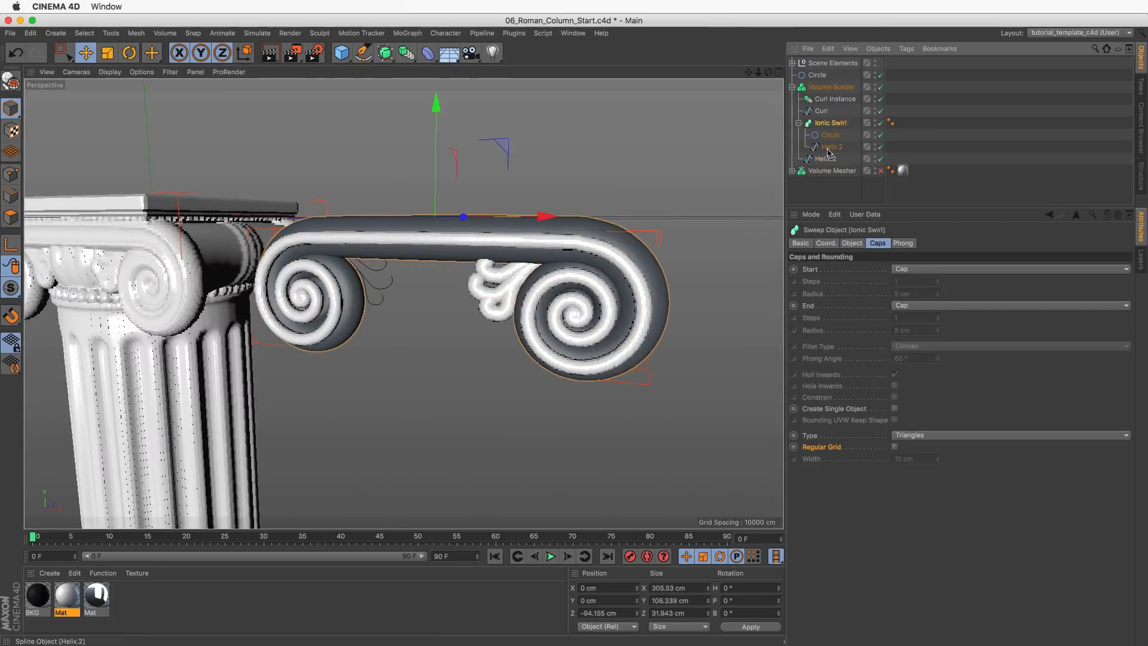
pyautogui.click(831, 87)
pyautogui.press('Delete')
# Expand the full column's Volume Mesher and enable it to mesh the complete model.
pyautogui.keyDown('alt'); pyautogui.moveTo(331, 281); pyautogui.dragTo(598, 246); pyautogui.keyUp('alt')
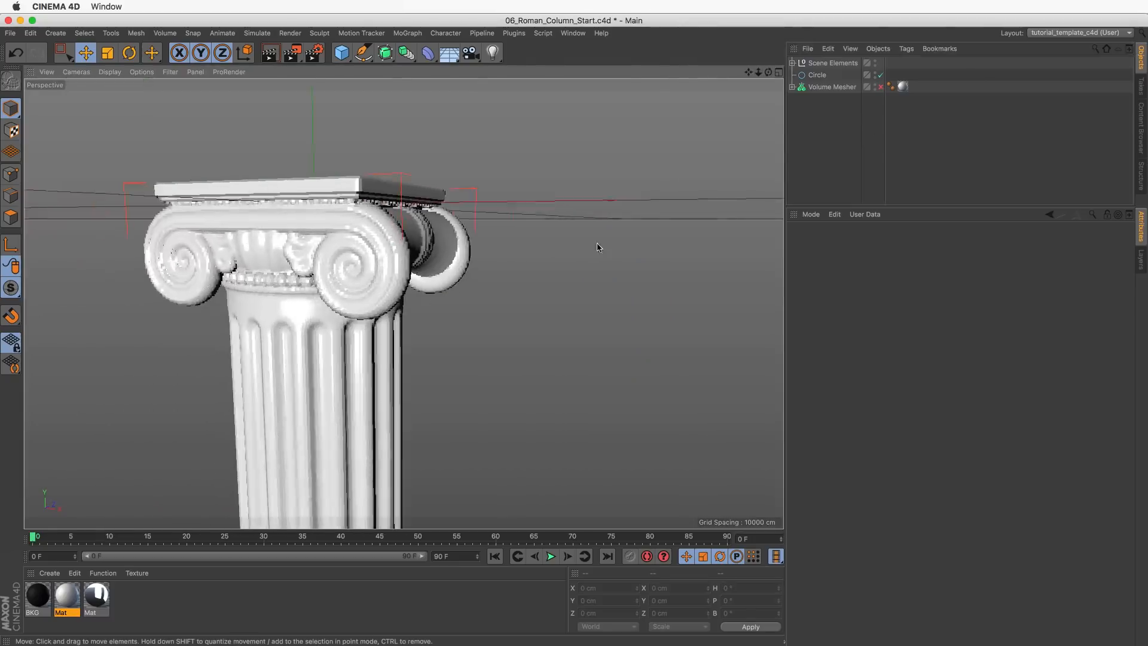
pyautogui.scroll(4, 406, 257)
pyautogui.keyDown('alt'); pyautogui.moveTo(379, 251); pyautogui.dragTo(425, 217); pyautogui.keyUp('alt')
pyautogui.keyDown('alt'); pyautogui.moveTo(323, 256); pyautogui.dragTo(462, 244, button='middle'); pyautogui.keyUp('alt')
pyautogui.scroll(-5, 461, 244)
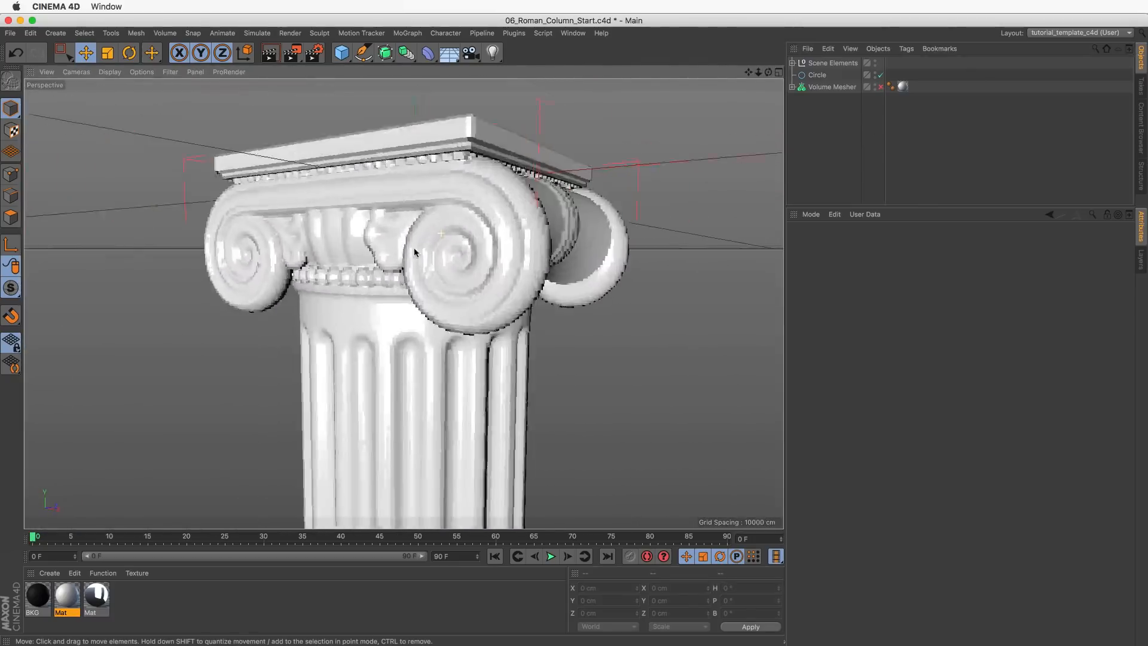
pyautogui.click(831, 86)
pyautogui.click(792, 86)
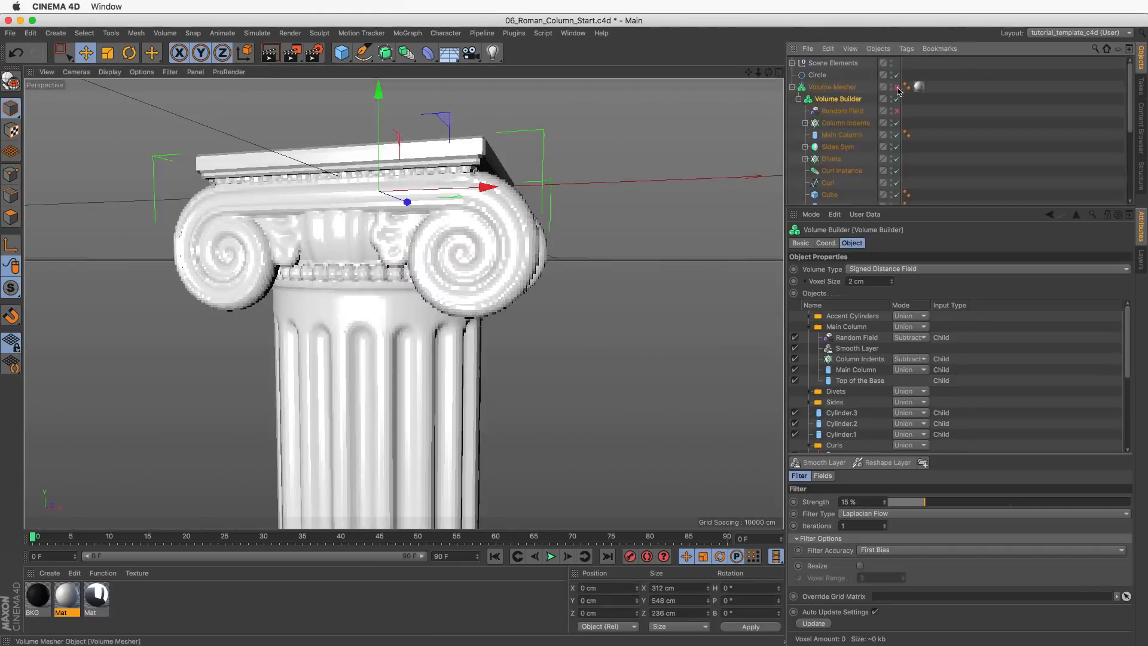
pyautogui.click(896, 86)
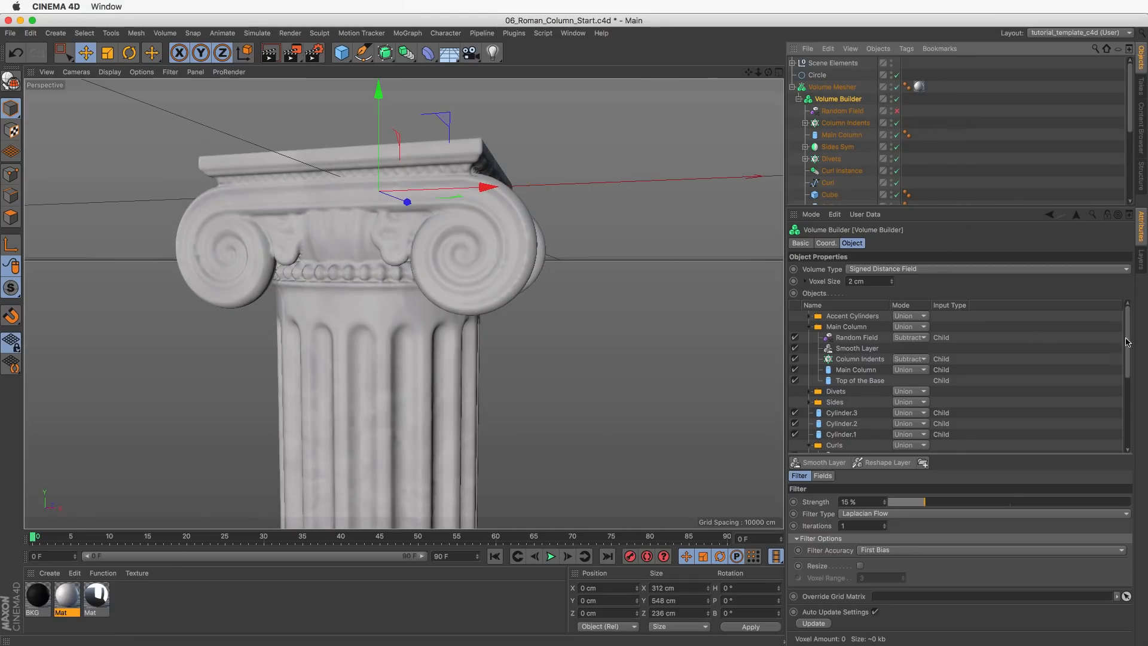
# Review the Helix.2 and Indents entries in the column's Volume Builder, and disable the Indents entry.
pyautogui.moveTo(1126, 342); pyautogui.dragTo(1032, 434)
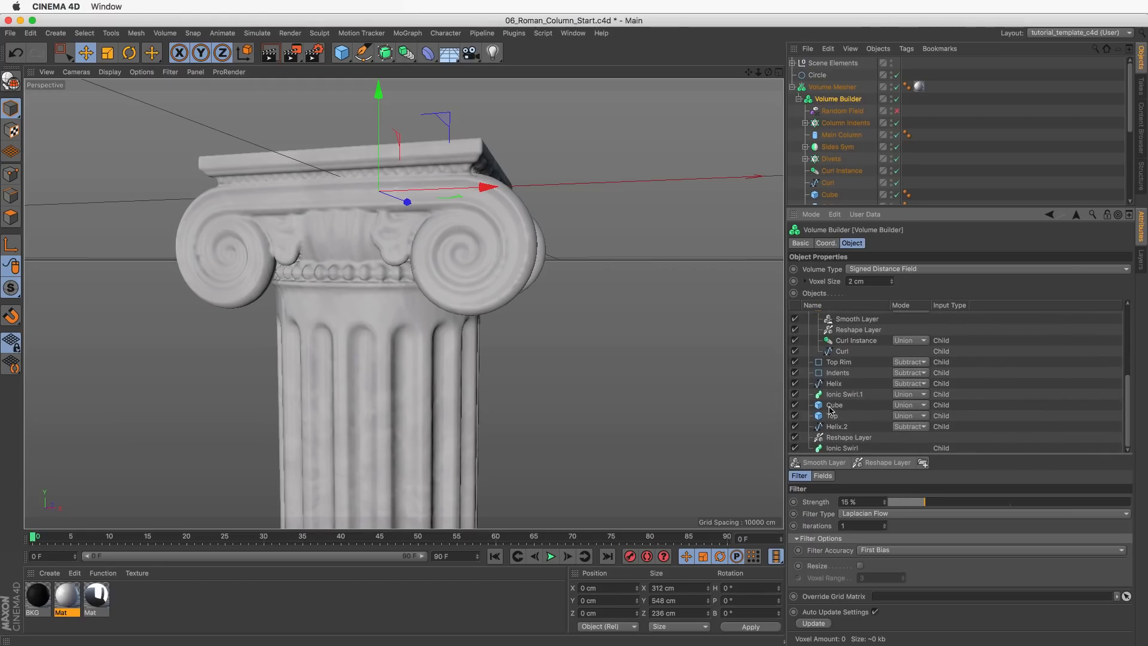
pyautogui.click(835, 426)
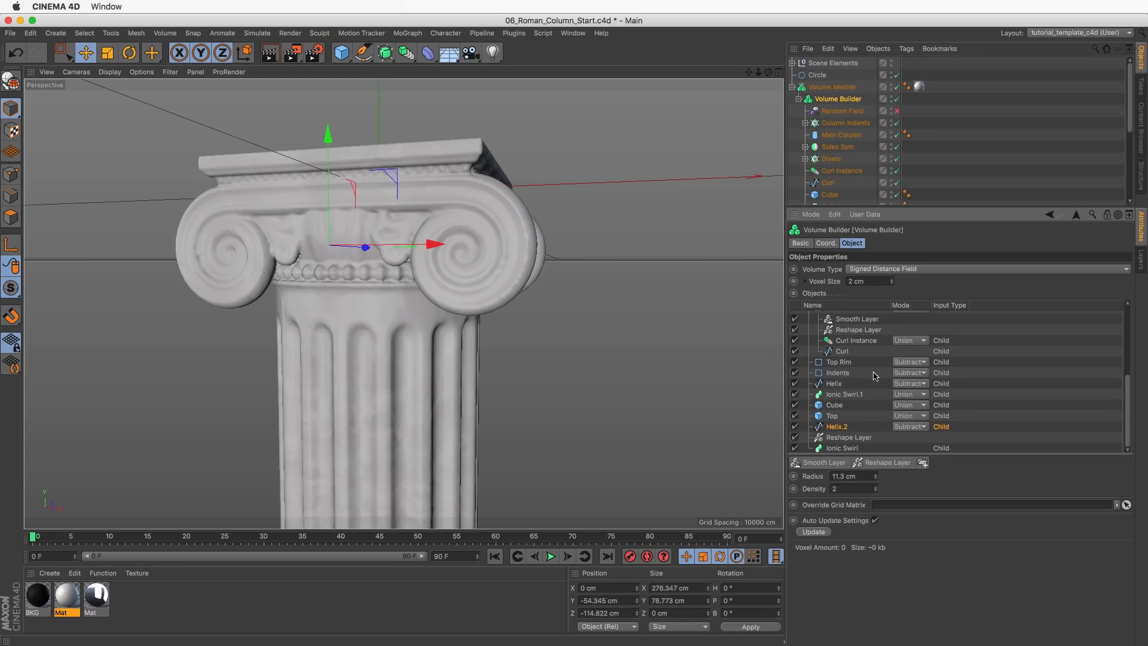
pyautogui.click(838, 373)
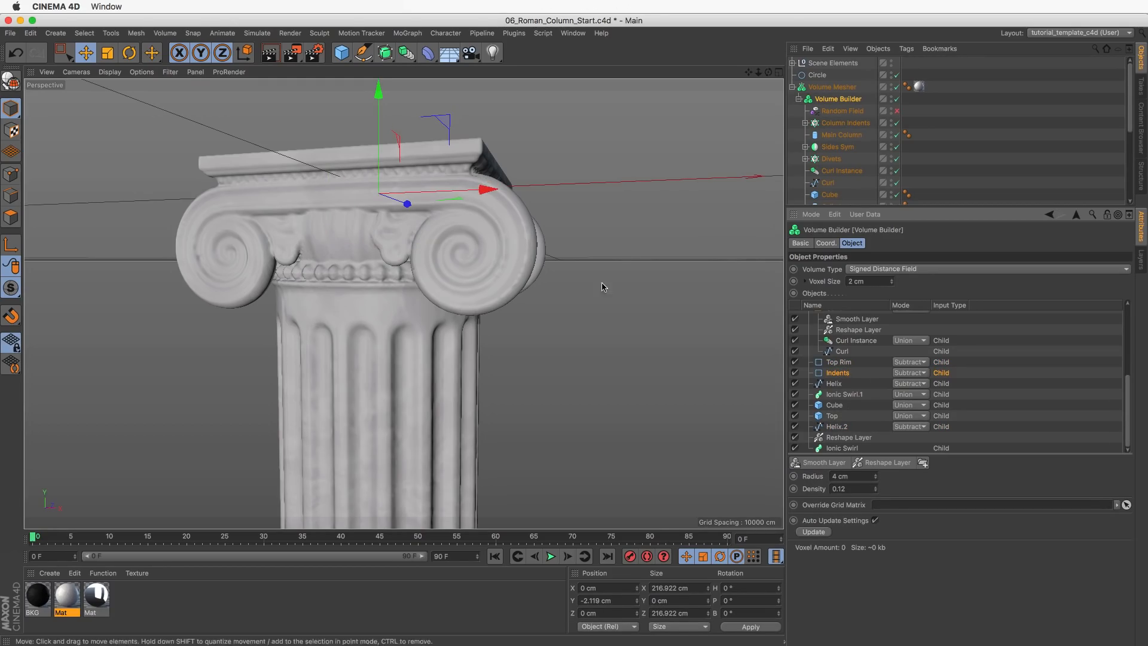
pyautogui.keyDown('alt'); pyautogui.moveTo(546, 287); pyautogui.dragTo(569, 311); pyautogui.keyUp('alt')
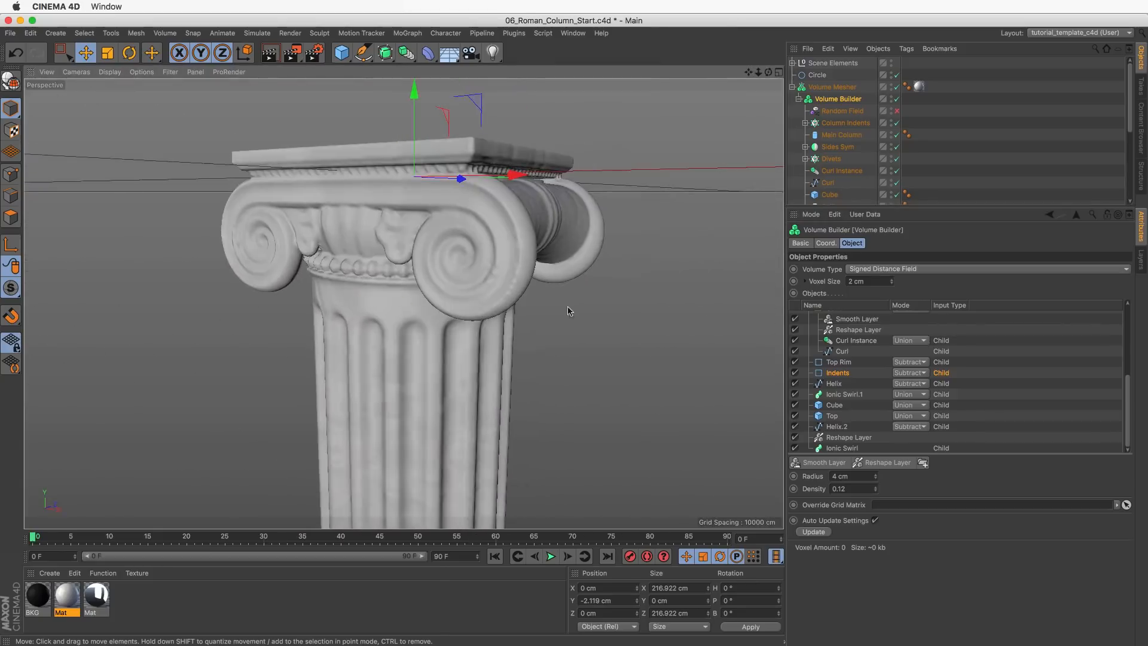
pyautogui.click(794, 362)
pyautogui.click(794, 362)
pyautogui.click(794, 373)
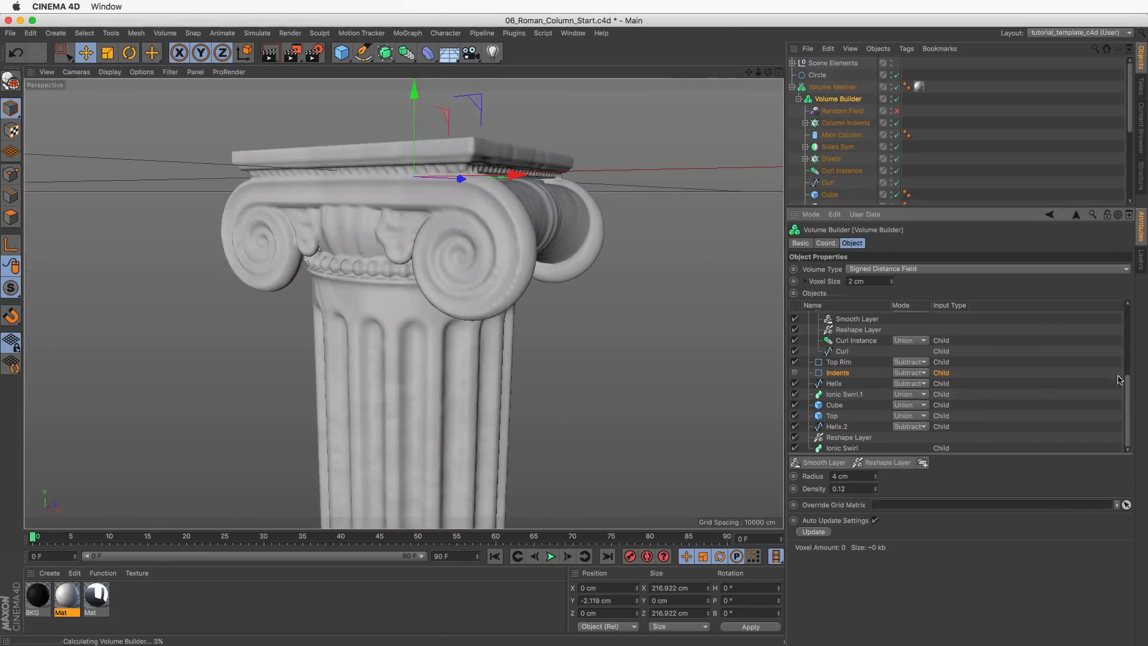
# Set the column's Volume Builder voxel size to 1 cm for a finer mesh.
pyautogui.scroll(10, 1119, 382)
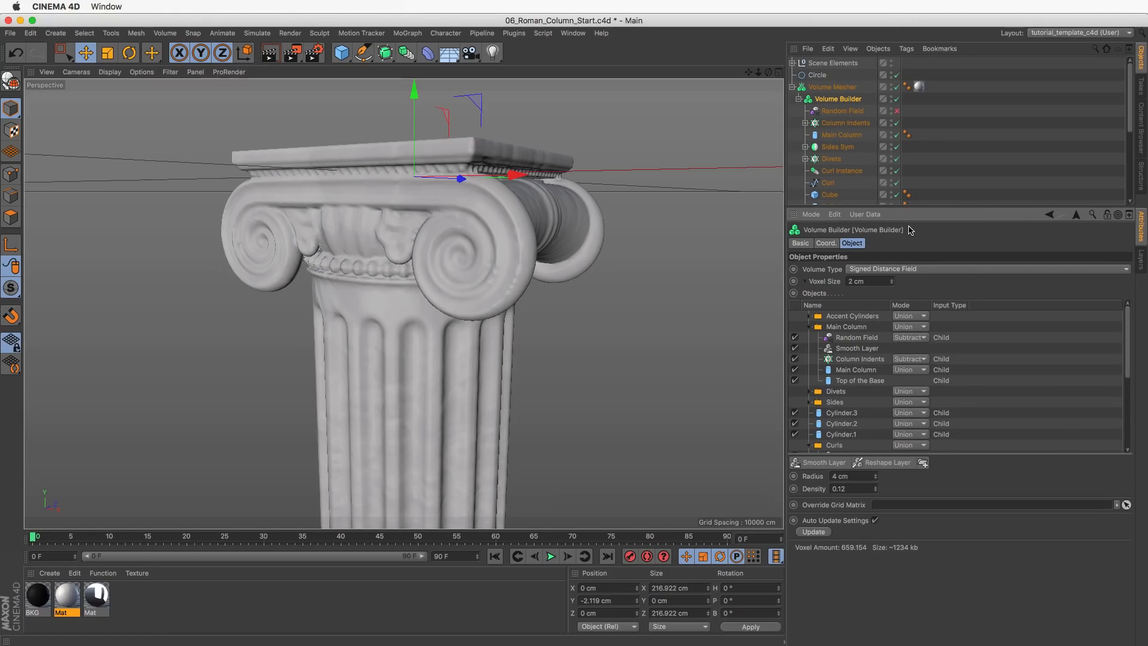
pyautogui.keyDown('alt'); pyautogui.moveTo(516, 201); pyautogui.dragTo(413, 220); pyautogui.keyUp('alt')
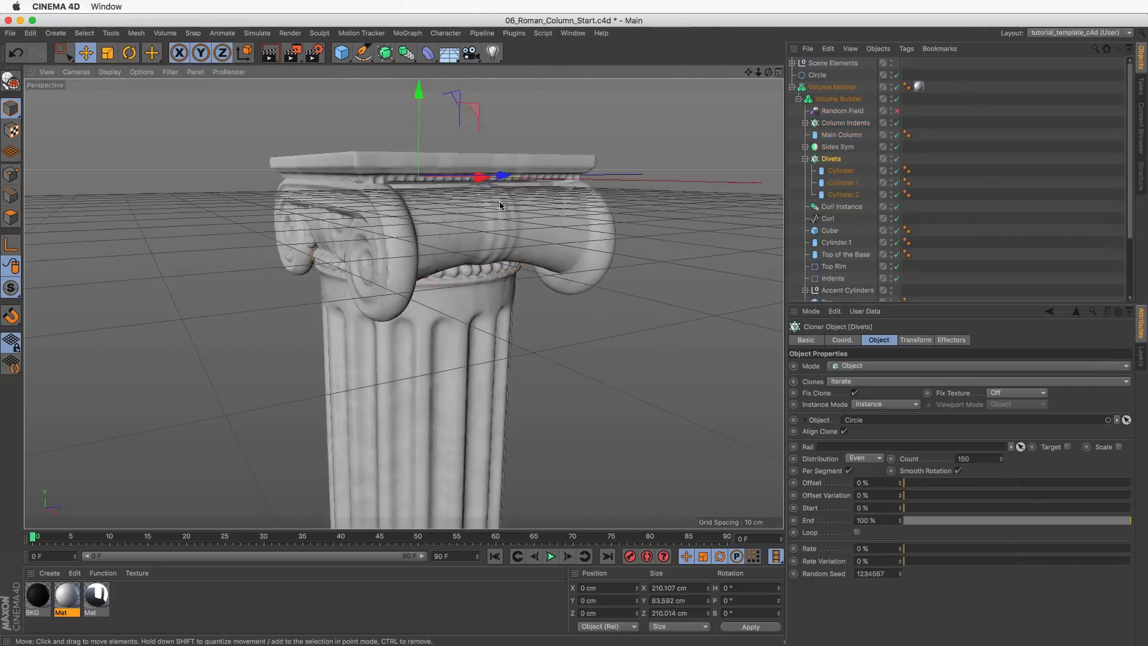
pyautogui.keyDown('alt'); pyautogui.moveTo(499, 204); pyautogui.dragTo(495, 237); pyautogui.keyUp('alt')
pyautogui.keyDown('alt'); pyautogui.moveTo(310, 270); pyautogui.dragTo(526, 257); pyautogui.keyUp('alt')
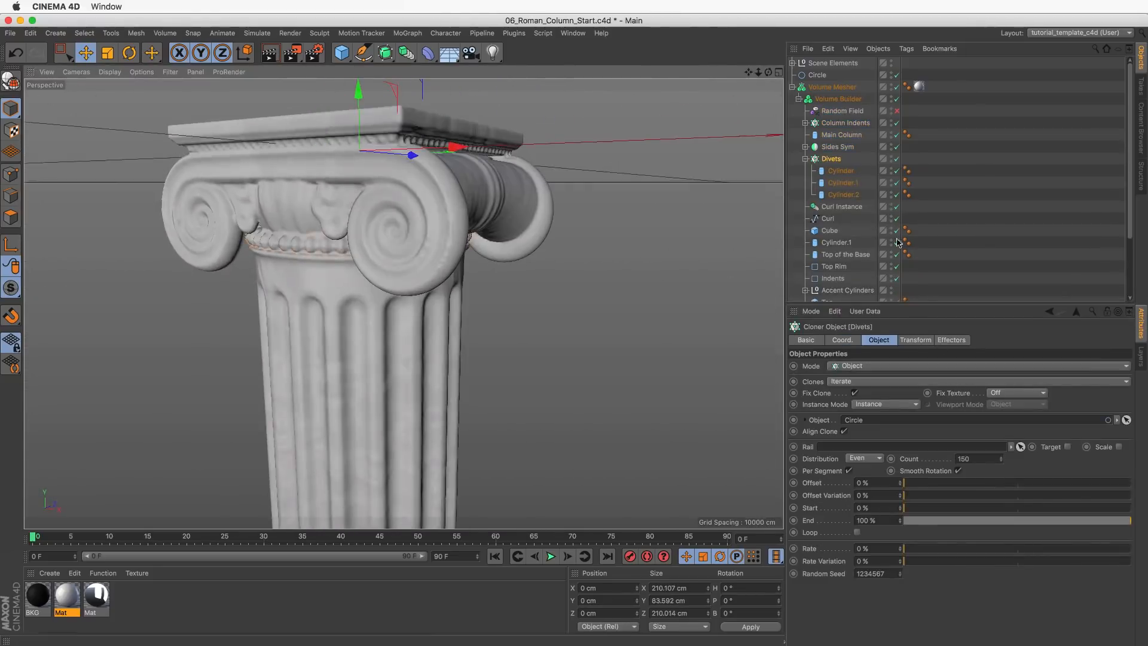
pyautogui.click(832, 88)
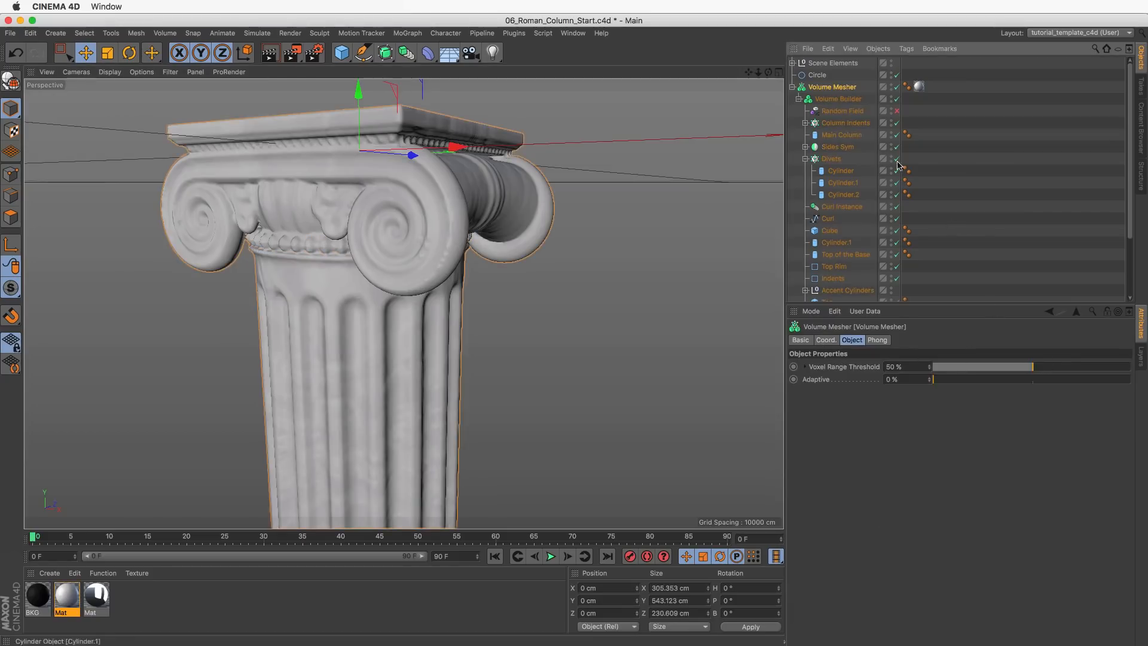
pyautogui.click(838, 99)
pyautogui.click(892, 380)
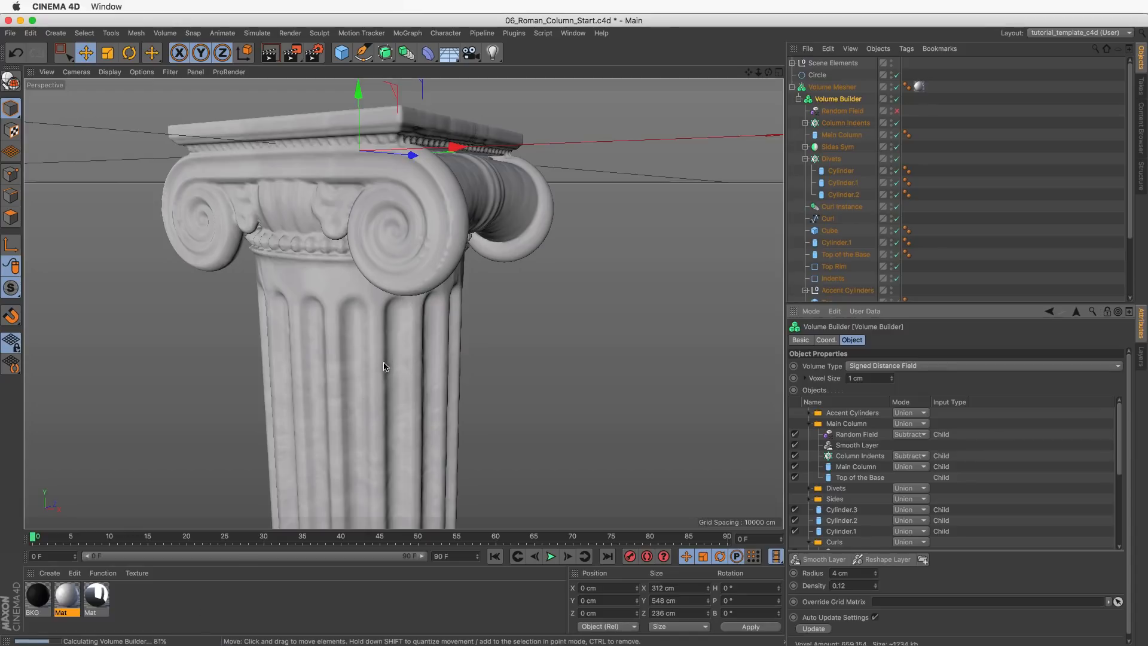
# Examine the refined column from several angles, along with the Divets cloner and the capsule inside the Column Indents cloner.
pyautogui.moveTo(384, 310)
pyautogui.keyDown('alt'); pyautogui.mouseDown()
pyautogui.moveTo(507, 287)
pyautogui.moveTo(371, 293)
pyautogui.mouseUp(); pyautogui.keyUp('alt')
pyautogui.keyDown('alt'); pyautogui.moveTo(370, 293); pyautogui.dragTo(426, 255, button='middle'); pyautogui.keyUp('alt')
pyautogui.keyDown('alt'); pyautogui.moveTo(427, 254); pyautogui.dragTo(398, 279, button='right'); pyautogui.keyUp('alt')
pyautogui.moveTo(398, 279)
pyautogui.keyDown('alt'); pyautogui.mouseDown()
pyautogui.moveTo(469, 265)
pyautogui.moveTo(408, 269)
pyautogui.mouseUp(); pyautogui.keyUp('alt')
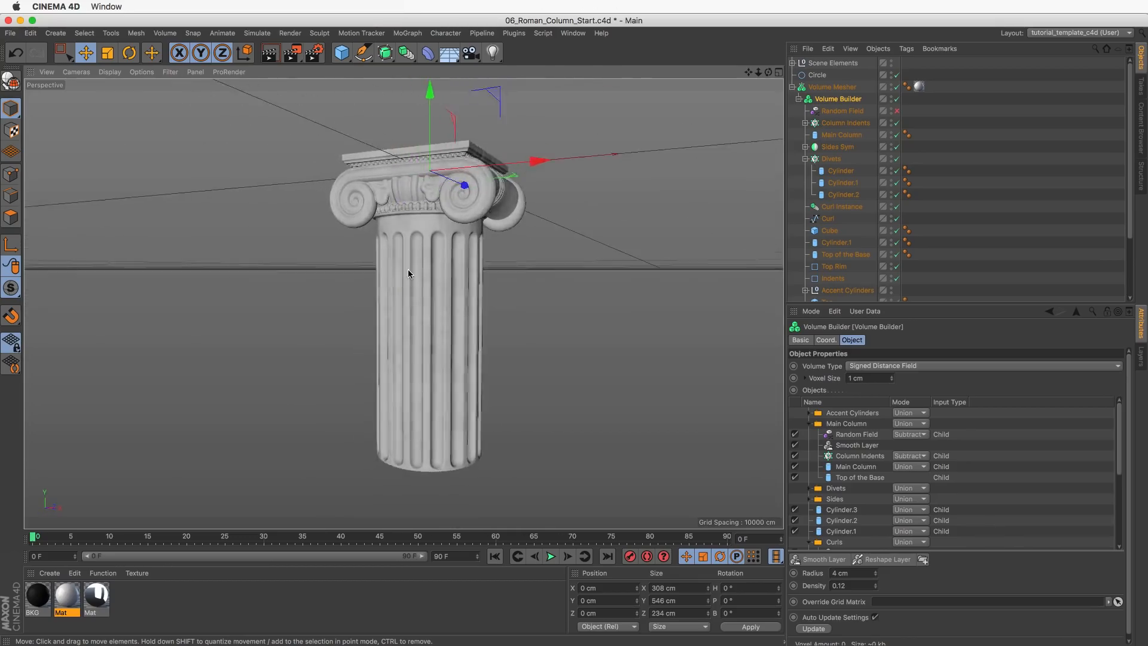
pyautogui.keyDown('alt'); pyautogui.moveTo(408, 269); pyautogui.dragTo(527, 228, button='right'); pyautogui.keyUp('alt')
pyautogui.click(832, 158)
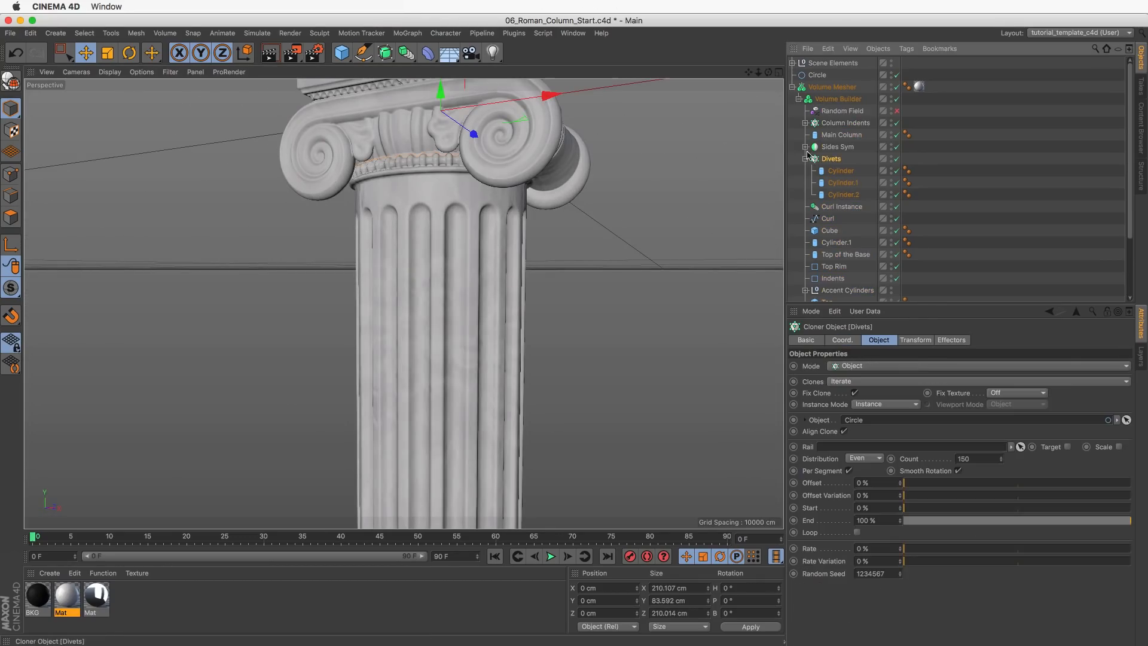
pyautogui.click(805, 123)
pyautogui.click(839, 134)
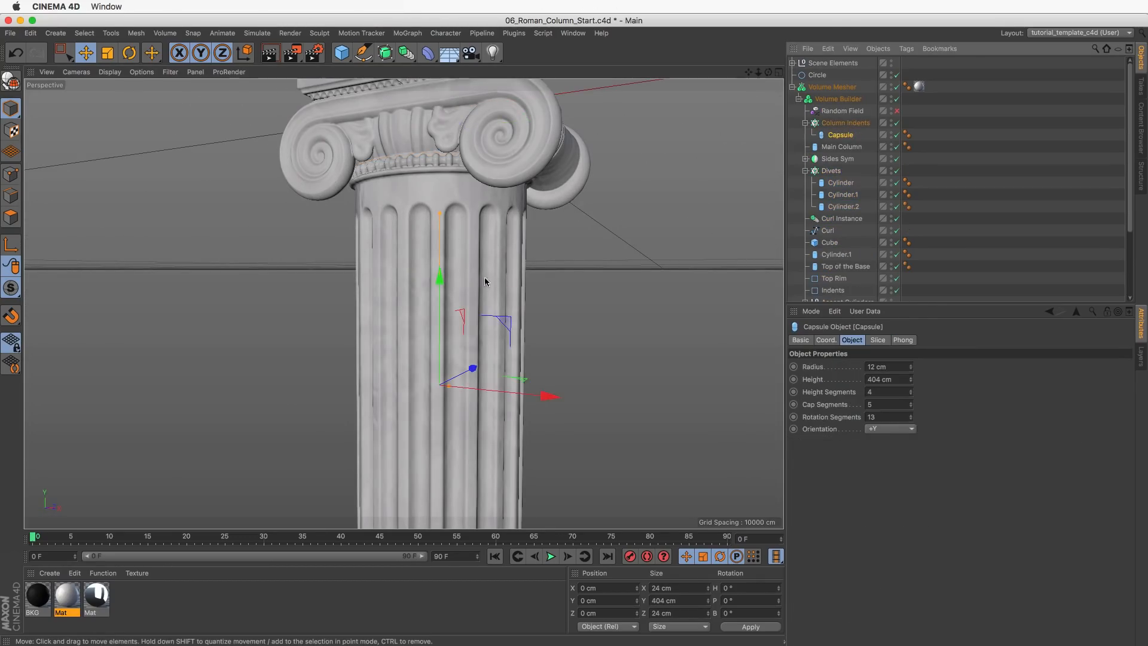
pyautogui.keyDown('alt'); pyautogui.moveTo(419, 239); pyautogui.dragTo(435, 331); pyautogui.keyUp('alt')
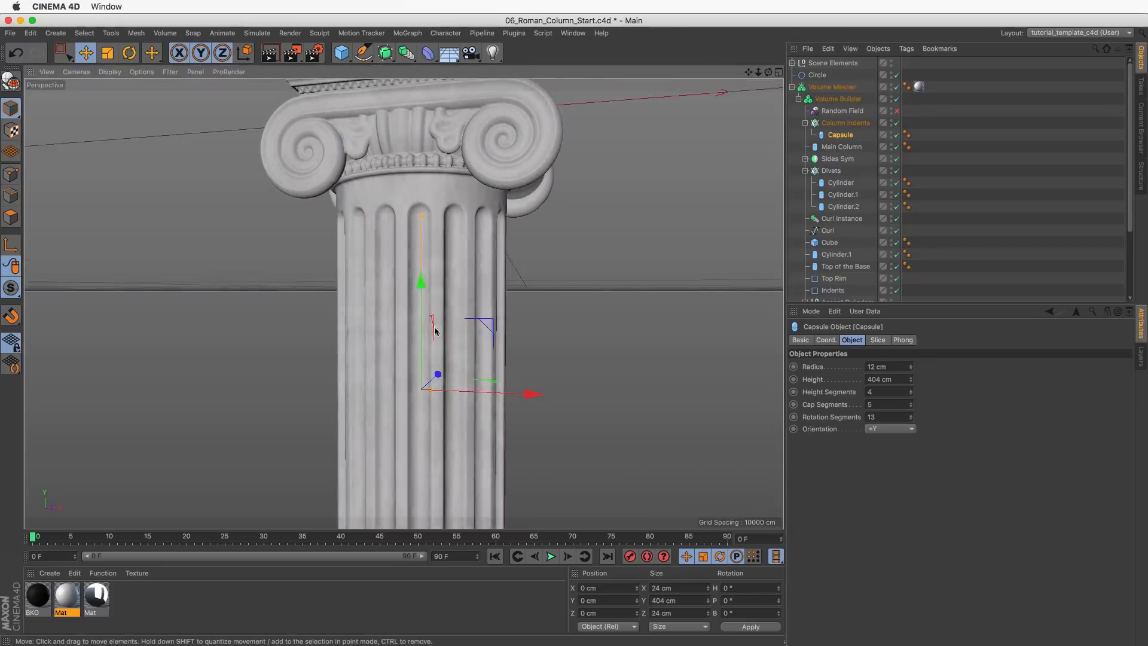
pyautogui.keyDown('alt'); pyautogui.moveTo(443, 232); pyautogui.dragTo(421, 184); pyautogui.keyUp('alt')
pyautogui.keyDown('alt'); pyautogui.moveTo(421, 184); pyautogui.dragTo(414, 202, button='right'); pyautogui.keyUp('alt')
pyautogui.click(414, 202)
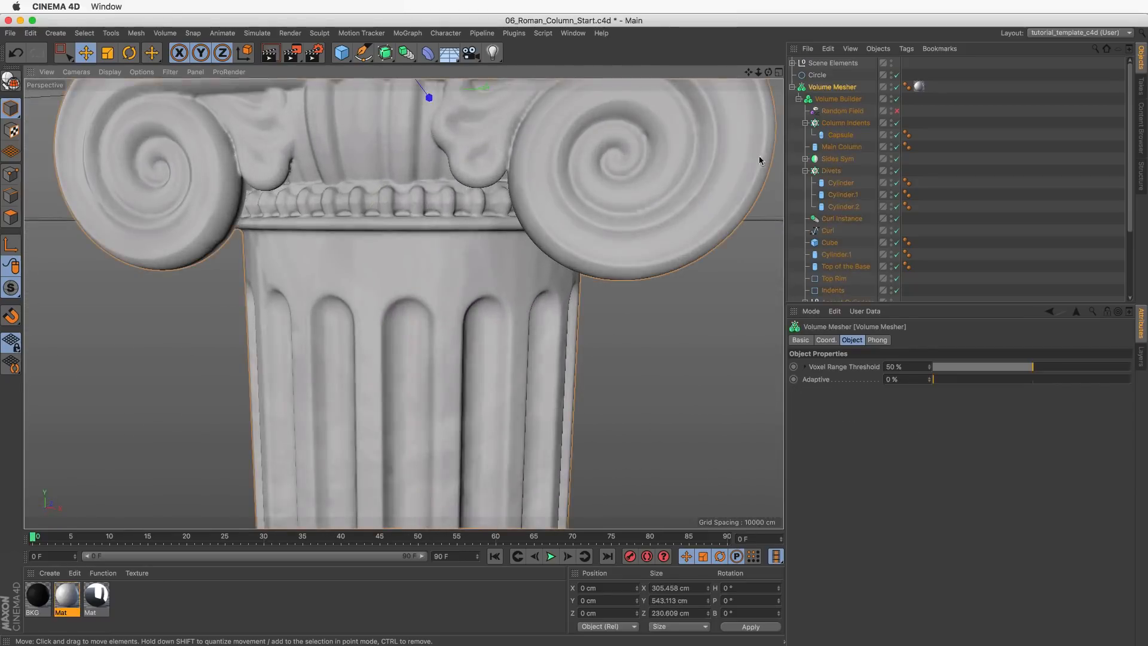
# Disable the Divets cloner that shapes the beaded ring below the capital.
pyautogui.click(836, 172)
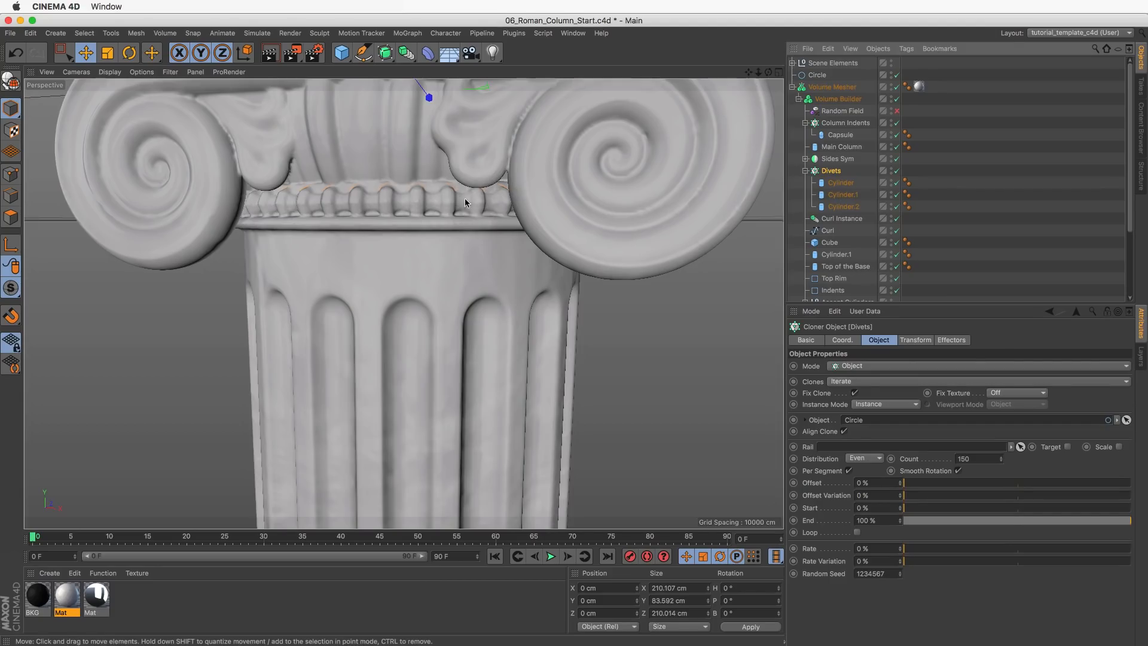
pyautogui.keyDown('alt'); pyautogui.moveTo(692, 186); pyautogui.dragTo(470, 219); pyautogui.keyUp('alt')
pyautogui.press('q')
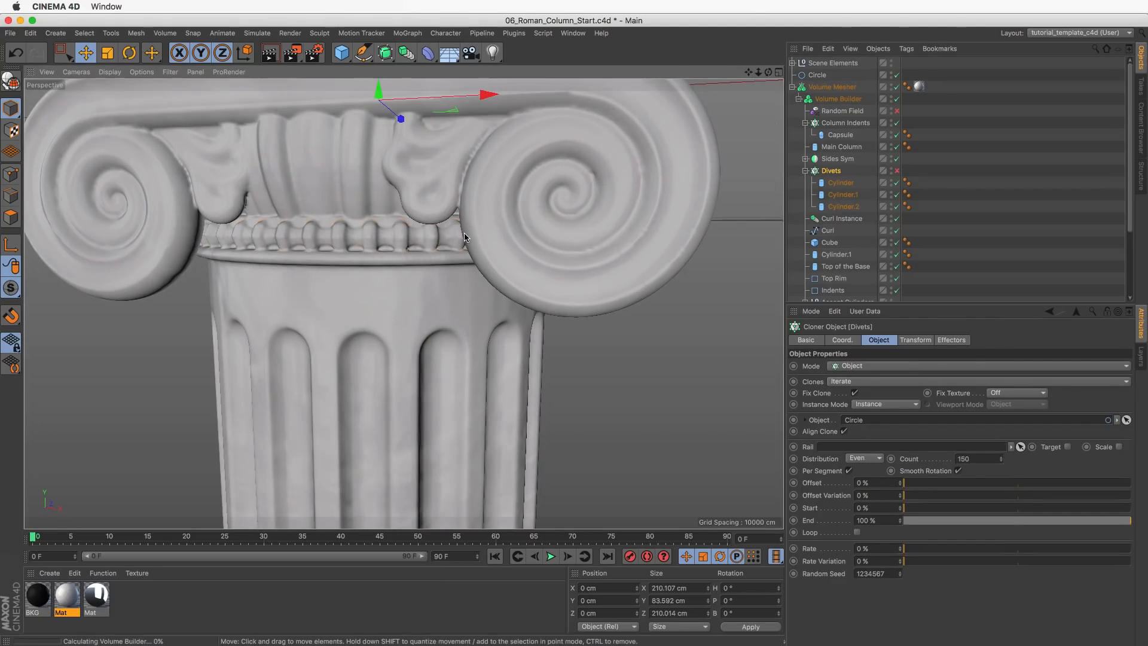
# Turn off the Volume Mesher and Volume Builder to inspect the column's raw primitives, and turn both back on with the Random Field disabled.
pyautogui.click(896, 98)
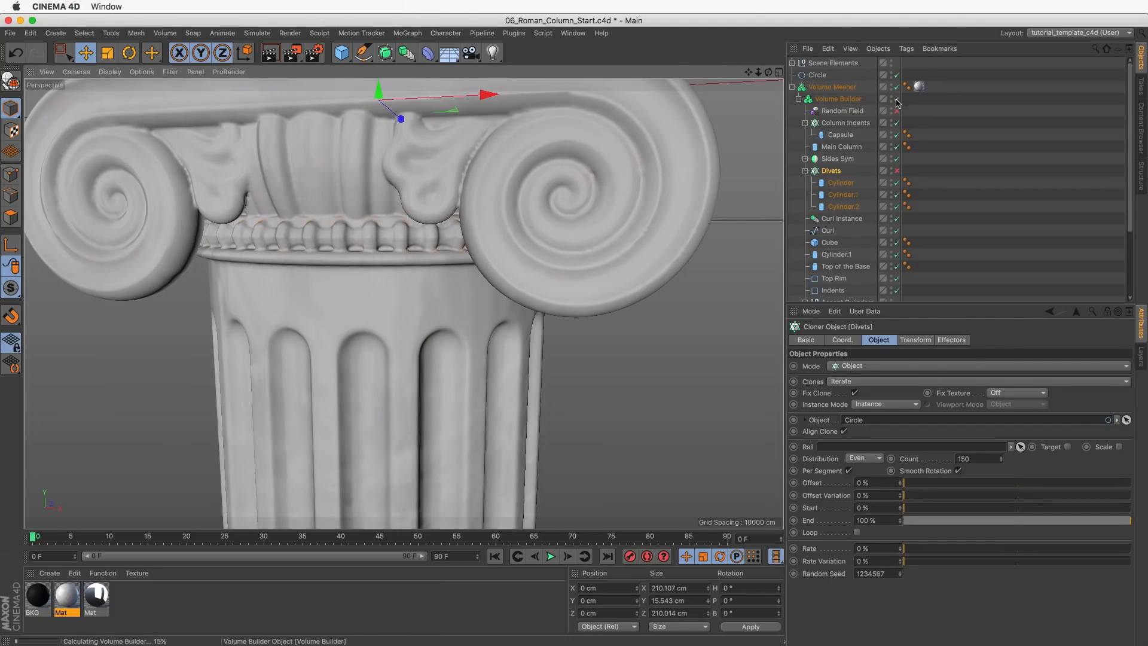
pyautogui.click(855, 99)
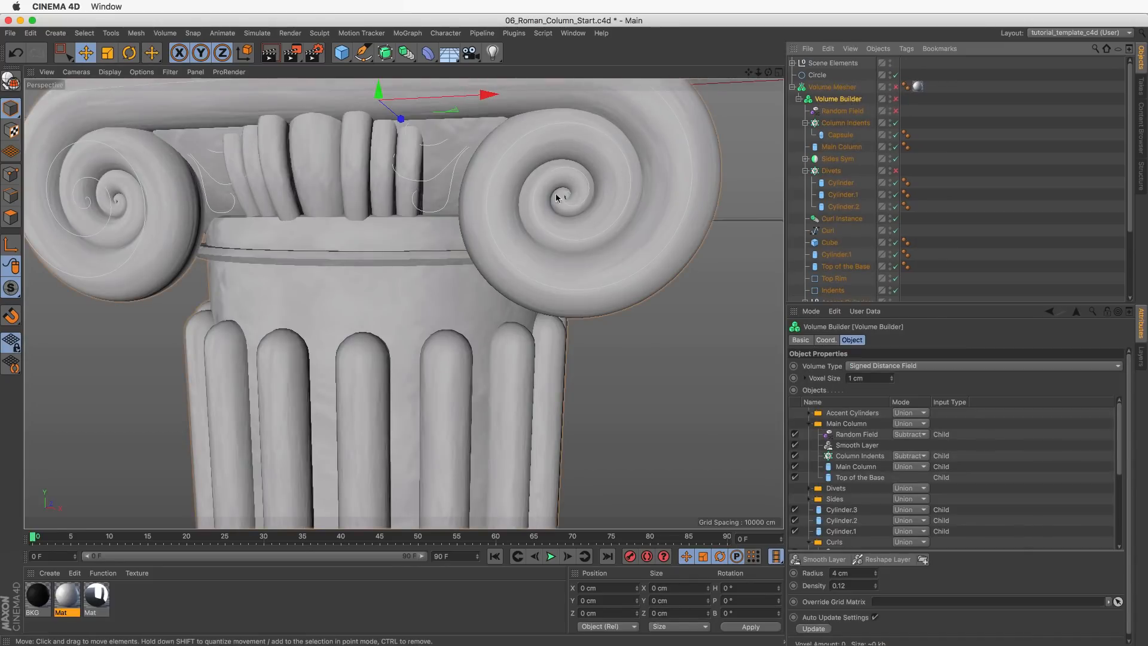
pyautogui.keyDown('alt'); pyautogui.moveTo(555, 193); pyautogui.dragTo(448, 287, button='right'); pyautogui.keyUp('alt')
pyautogui.keyDown('alt'); pyautogui.moveTo(449, 286); pyautogui.dragTo(443, 221); pyautogui.keyUp('alt')
pyautogui.click(442, 220)
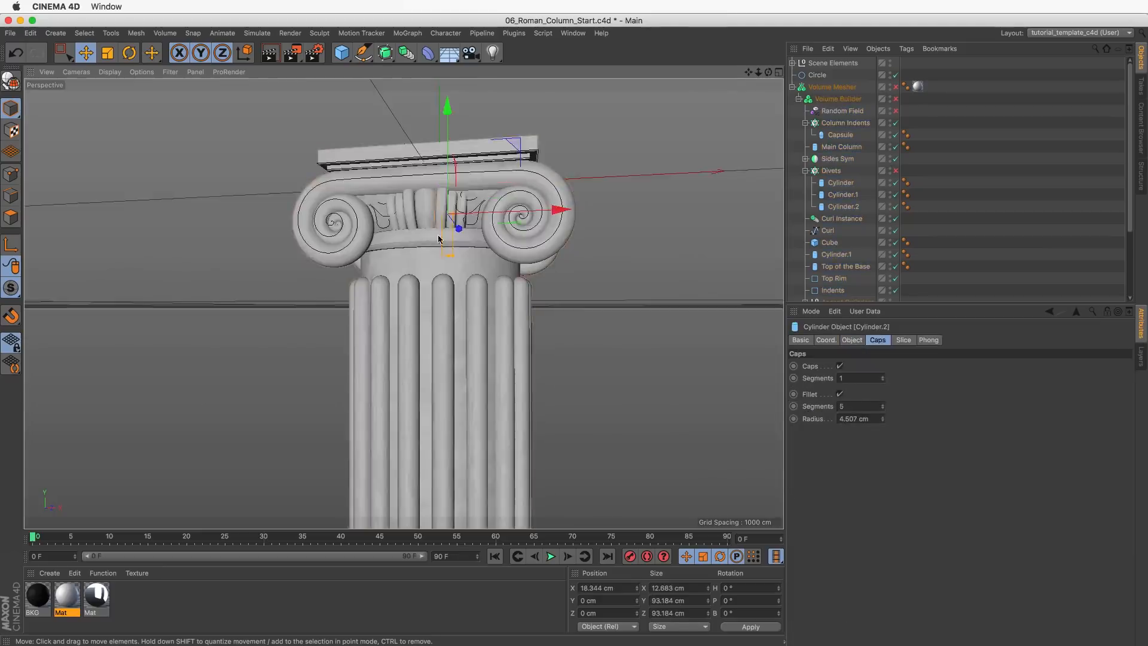
pyautogui.keyDown('alt'); pyautogui.moveTo(438, 239); pyautogui.dragTo(502, 203, button='right'); pyautogui.keyUp('alt')
pyautogui.moveTo(383, 186)
pyautogui.keyDown('alt'); pyautogui.mouseDown()
pyautogui.moveTo(338, 183)
pyautogui.moveTo(372, 197)
pyautogui.mouseUp(); pyautogui.keyUp('alt')
pyautogui.keyDown('alt'); pyautogui.moveTo(511, 158); pyautogui.dragTo(477, 215, button='middle'); pyautogui.keyUp('alt')
pyautogui.keyDown('alt'); pyautogui.moveTo(443, 181); pyautogui.dragTo(409, 145); pyautogui.keyUp('alt')
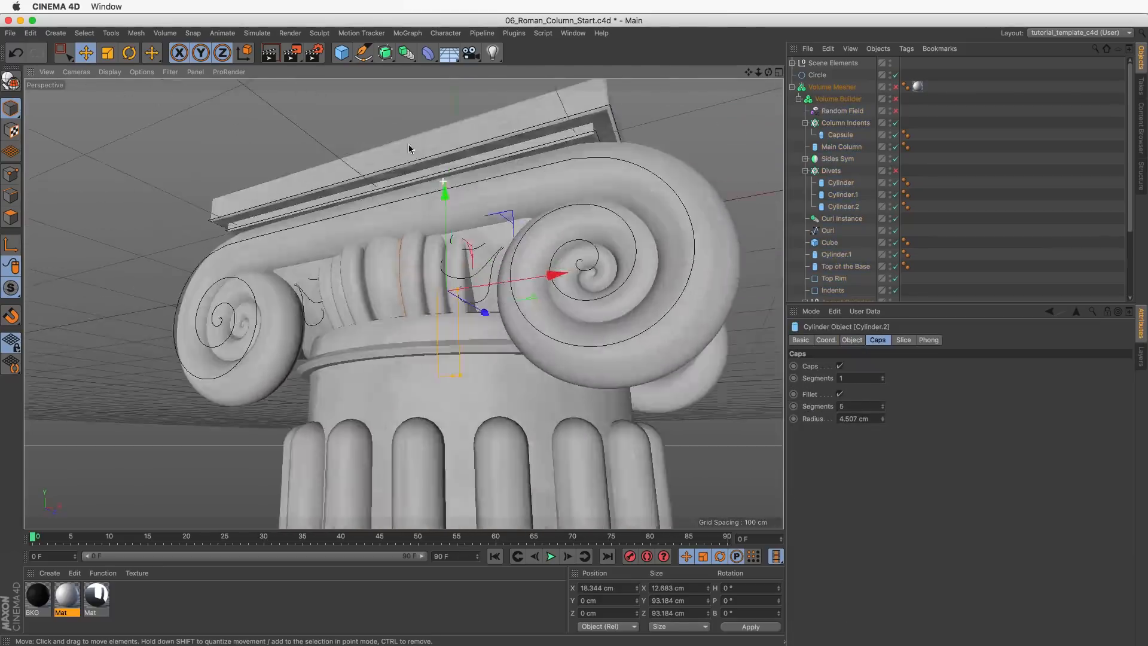
pyautogui.keyDown('alt'); pyautogui.moveTo(377, 483); pyautogui.dragTo(348, 313, button='middle'); pyautogui.keyUp('alt')
pyautogui.moveTo(413, 320); pyautogui.dragTo(410, 315)
pyautogui.keyDown('alt'); pyautogui.moveTo(410, 315); pyautogui.dragTo(418, 353); pyautogui.keyUp('alt')
pyautogui.keyDown('alt'); pyautogui.moveTo(472, 261); pyautogui.dragTo(435, 293, button='right'); pyautogui.keyUp('alt')
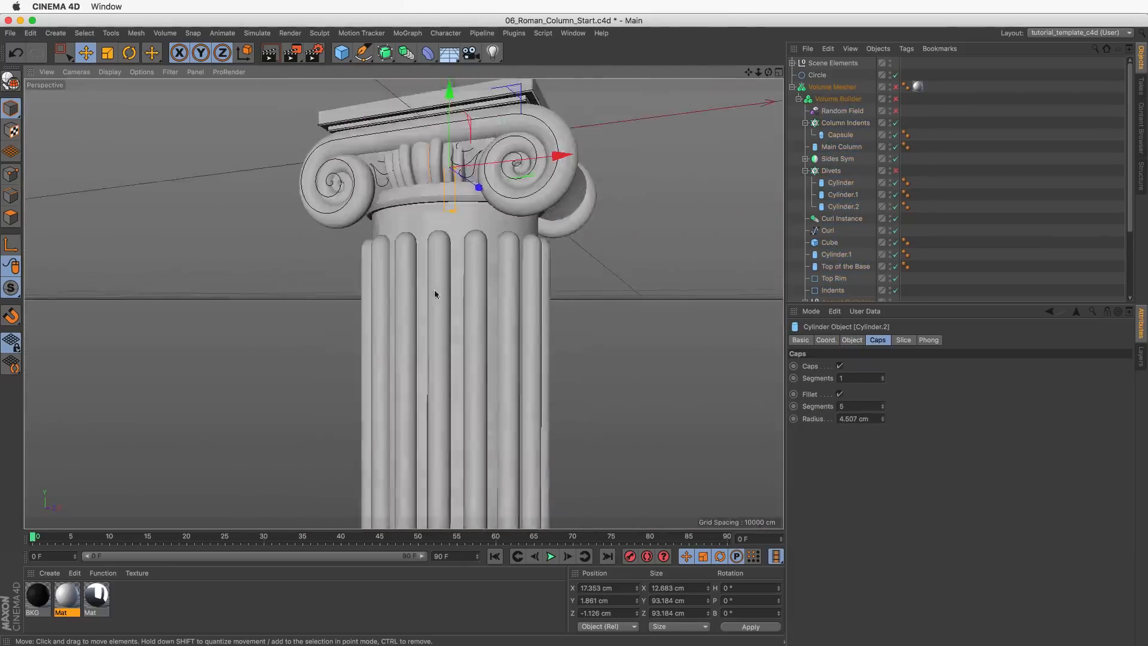
pyautogui.keyDown('alt'); pyautogui.moveTo(435, 294); pyautogui.dragTo(412, 281); pyautogui.keyUp('alt')
pyautogui.click(894, 111)
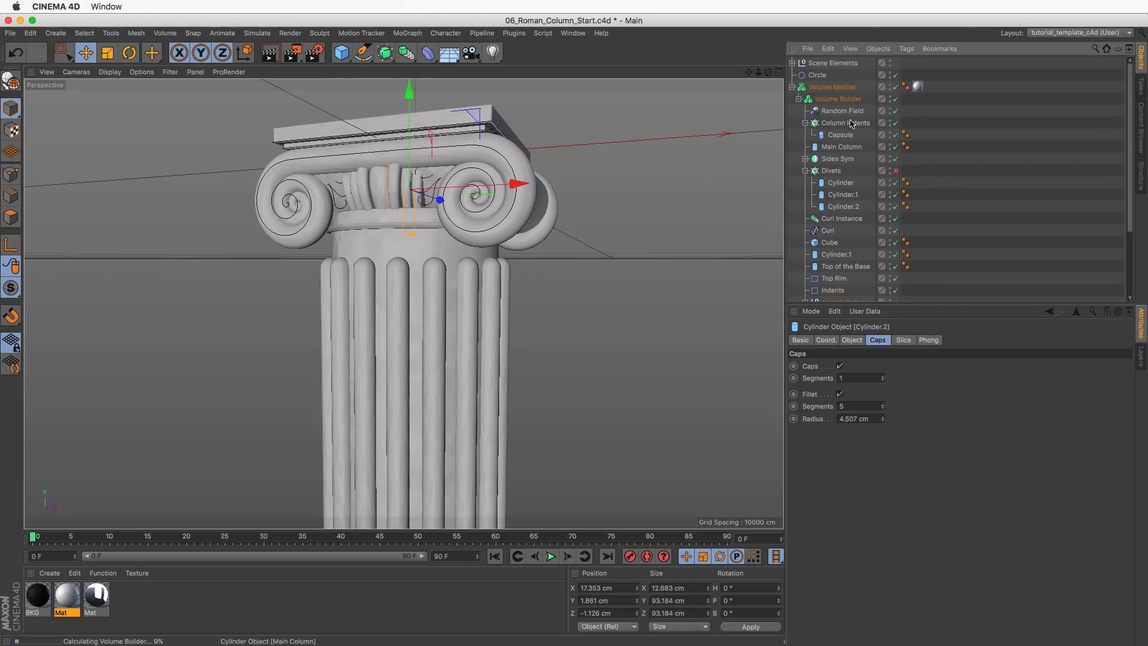
pyautogui.click(895, 111)
# Review the Random Field's noise settings and its entry in the Volume Builder's Main Column folder.
pyautogui.click(854, 111)
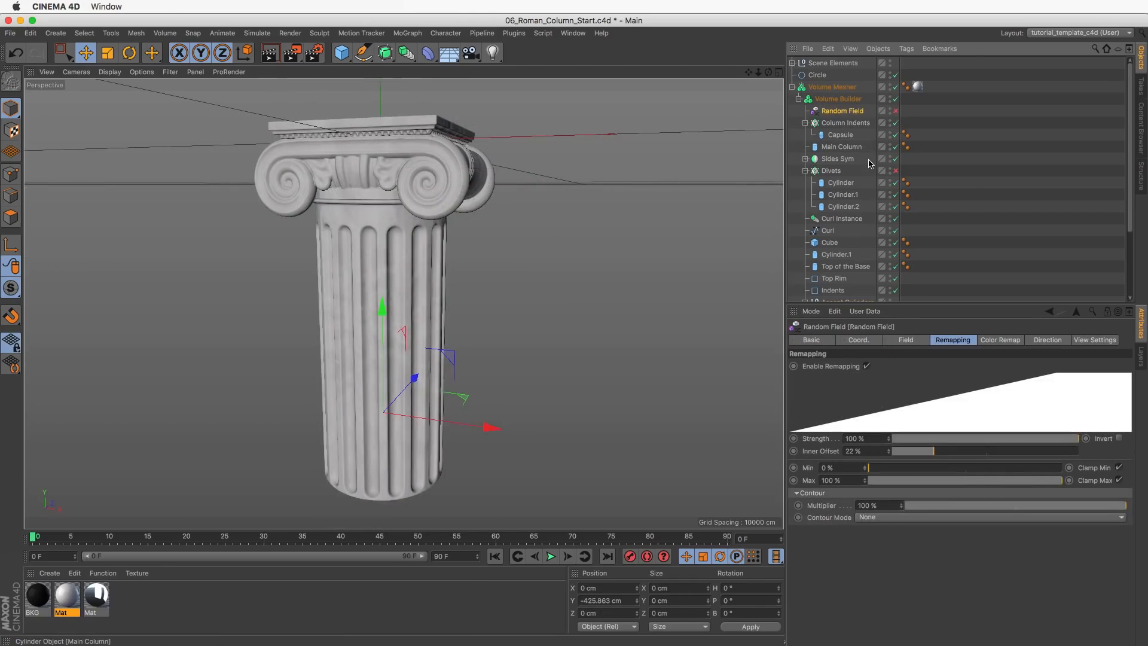
pyautogui.click(923, 343)
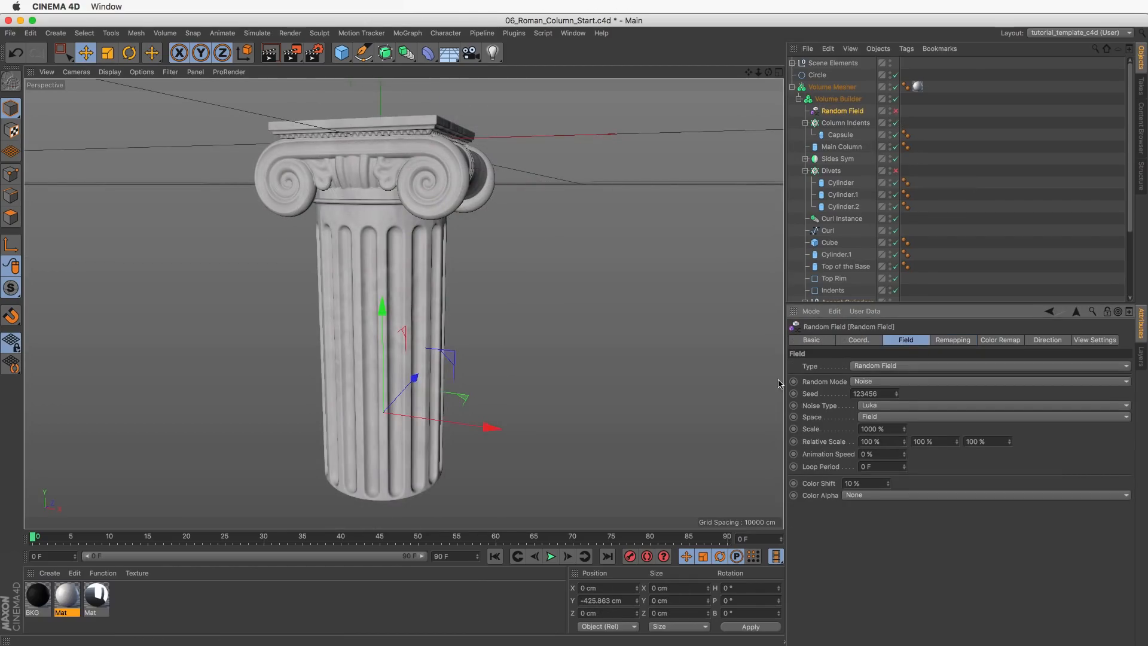
pyautogui.click(838, 99)
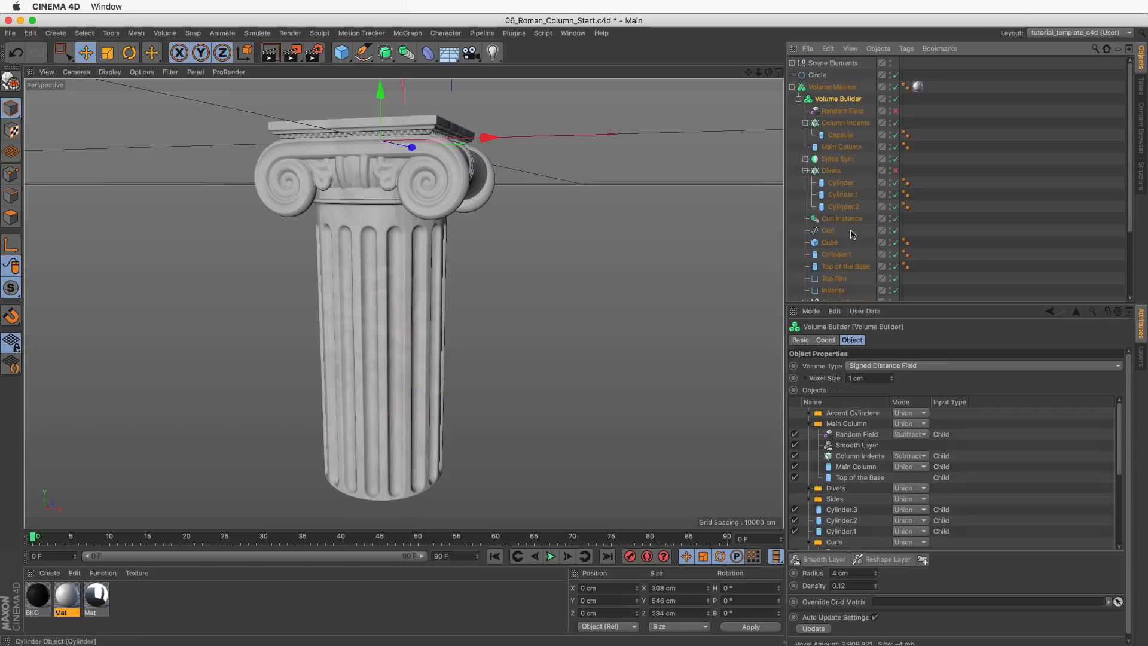
pyautogui.click(834, 436)
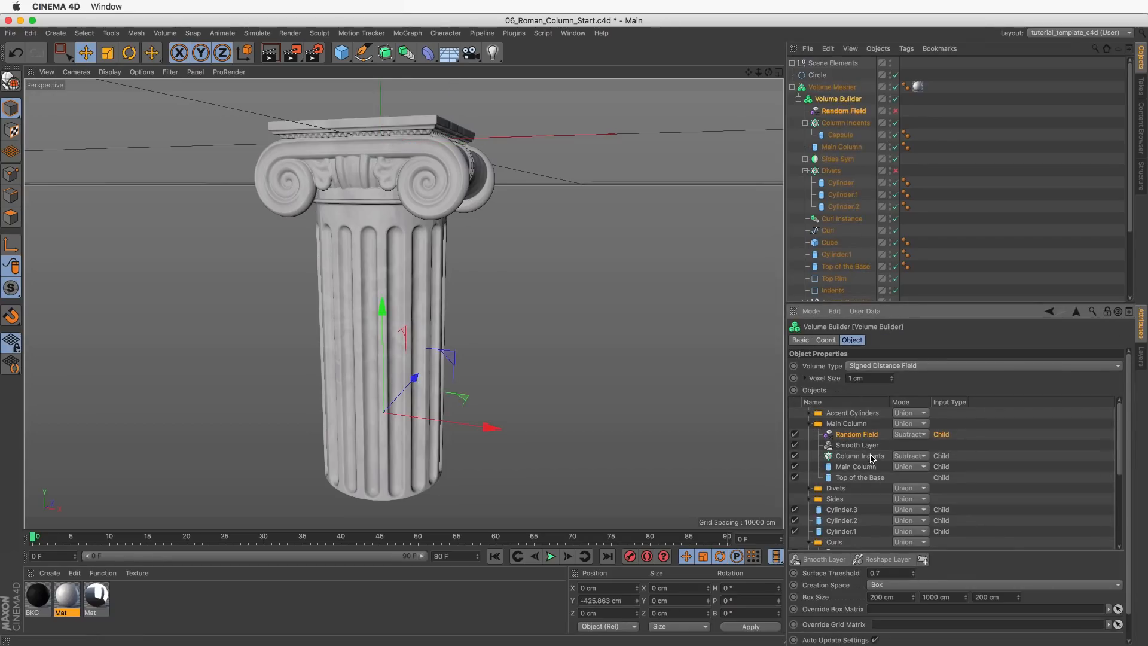
pyautogui.click(859, 478)
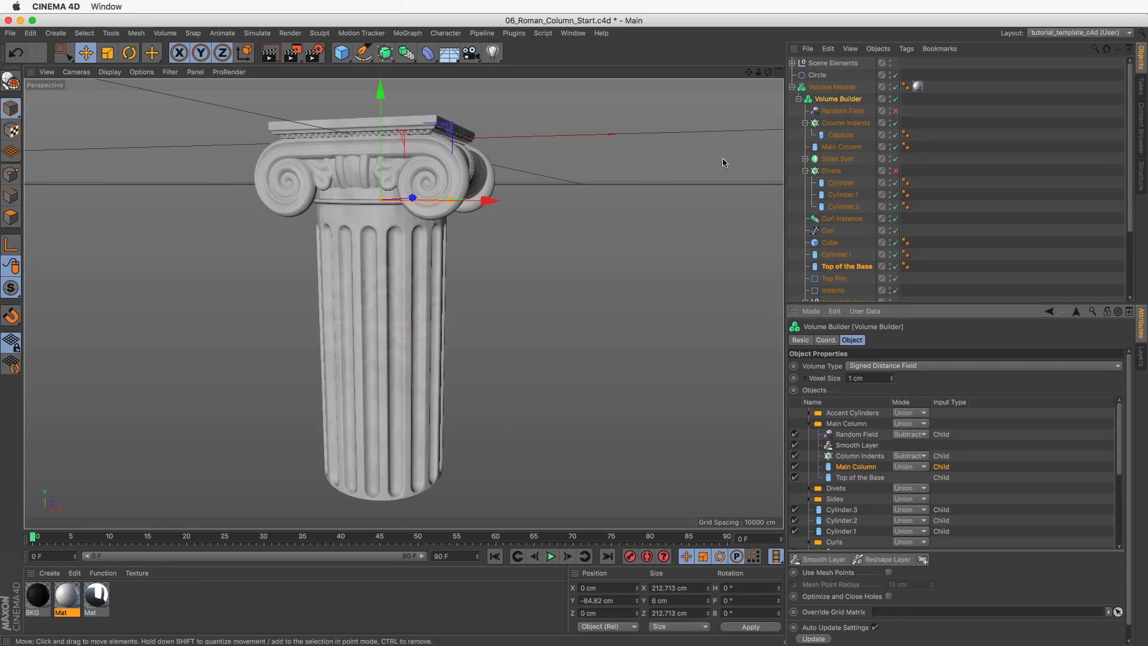
# Enable the Random Field so its noise is subtracted from the column shaft, and select the Volume Builder.
pyautogui.click(841, 110)
pyautogui.click(895, 111)
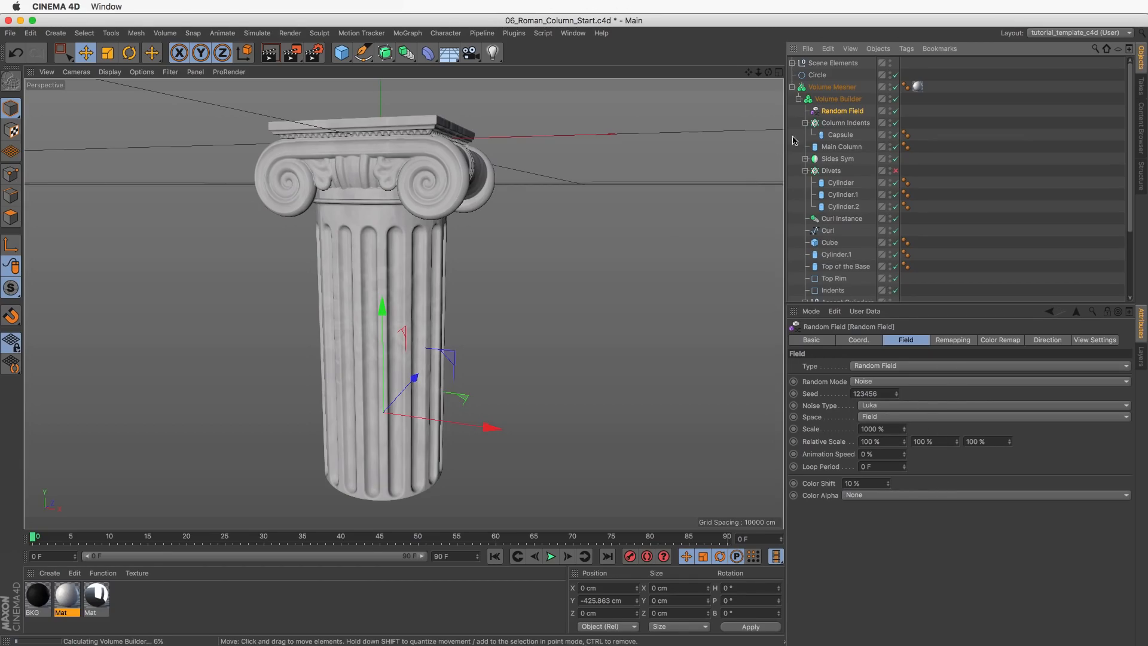
pyautogui.click(837, 99)
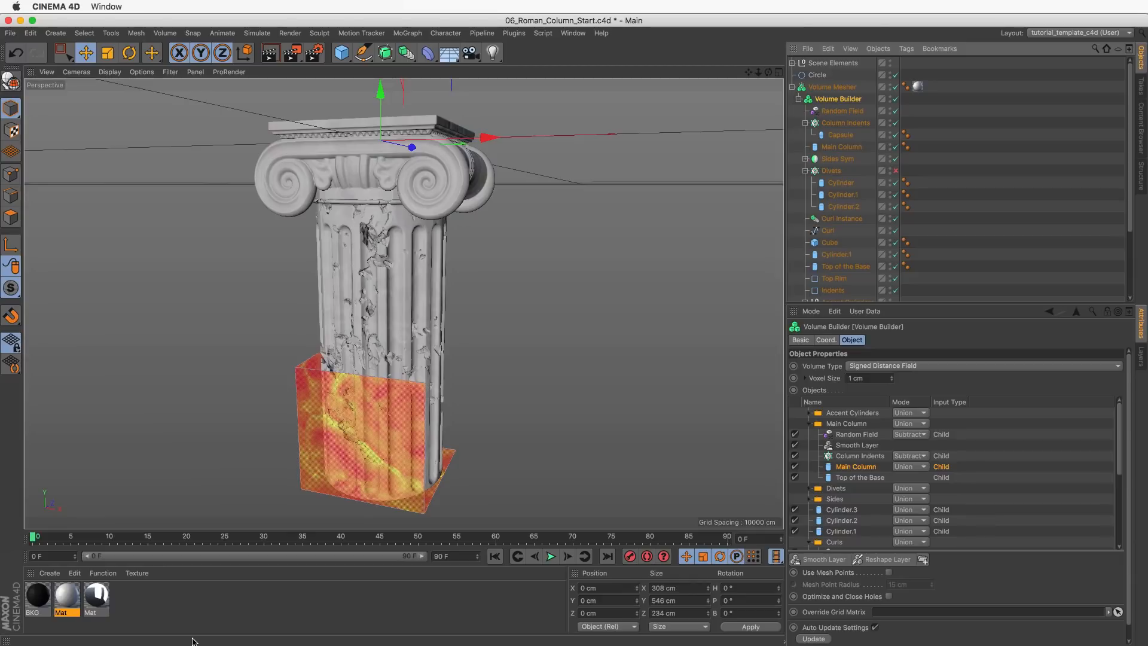
# Examine the eroded column shaft and the capital from several angles.
pyautogui.keyDown('alt'); pyautogui.moveTo(362, 363); pyautogui.dragTo(415, 335, button='right'); pyautogui.keyUp('alt')
pyautogui.keyDown('alt'); pyautogui.moveTo(415, 336); pyautogui.dragTo(388, 322); pyautogui.keyUp('alt')
pyautogui.keyDown('alt'); pyautogui.moveTo(389, 322); pyautogui.dragTo(350, 414, button='right'); pyautogui.keyUp('alt')
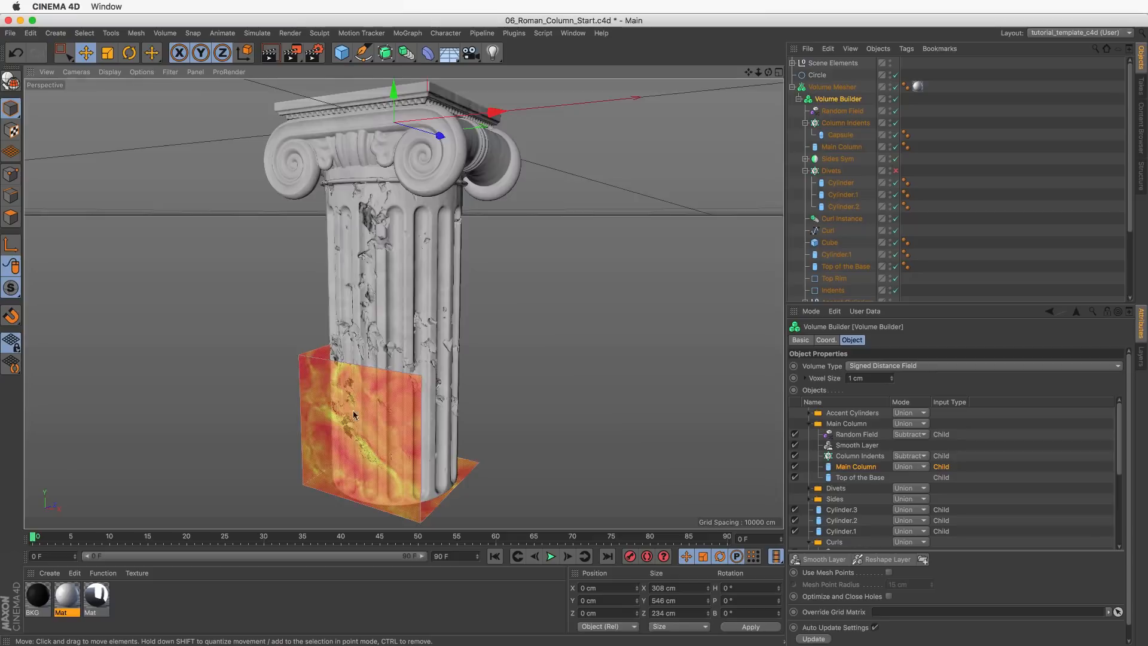
pyautogui.keyDown('alt'); pyautogui.moveTo(349, 402); pyautogui.dragTo(376, 351); pyautogui.keyUp('alt')
pyautogui.moveTo(378, 219)
pyautogui.keyDown('alt'); pyautogui.mouseDown()
pyautogui.moveTo(435, 210)
pyautogui.moveTo(379, 222)
pyautogui.mouseUp(); pyautogui.keyUp('alt')
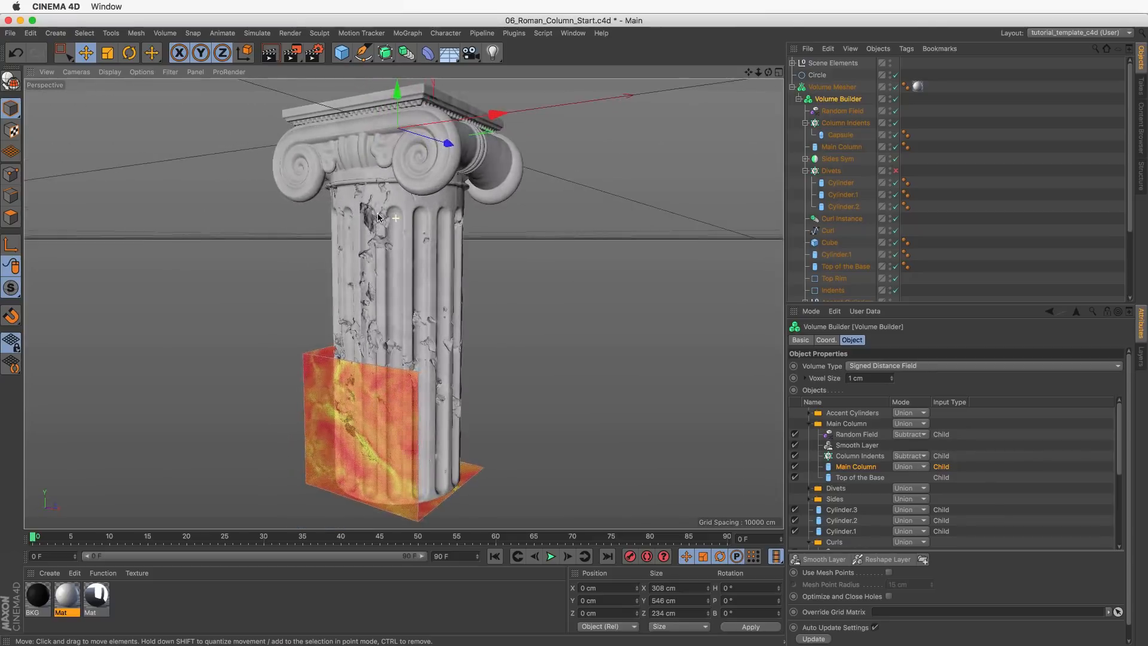
pyautogui.keyDown('alt'); pyautogui.moveTo(378, 221); pyautogui.dragTo(251, 217, button='right'); pyautogui.keyUp('alt')
pyautogui.keyDown('alt'); pyautogui.moveTo(251, 216); pyautogui.dragTo(520, 281); pyautogui.keyUp('alt')
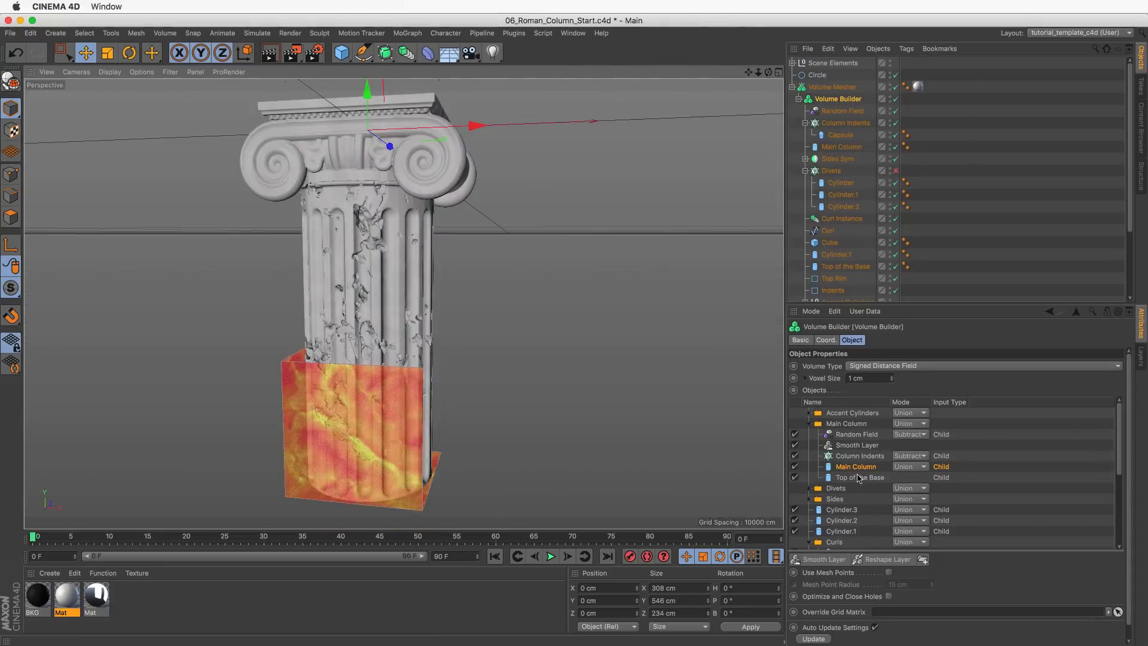
# Move the Random Field above all folders in the Volume Builder's object list, and collapse the Main Column and Curls folders.
pyautogui.click(855, 434)
pyautogui.click(853, 424)
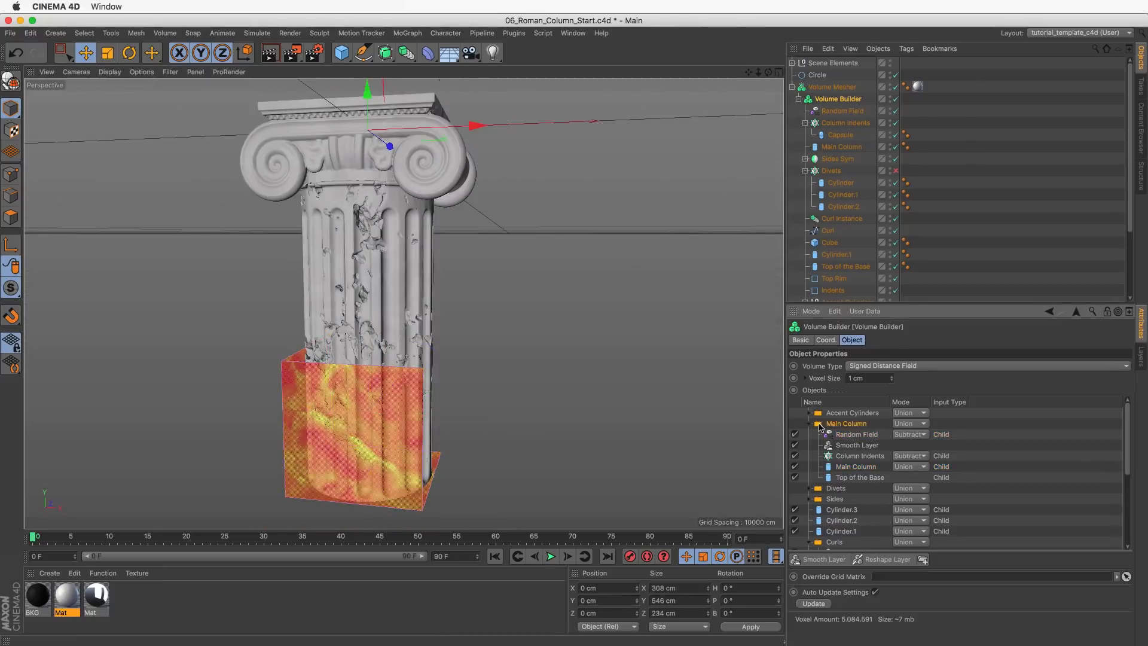
pyautogui.click(851, 435)
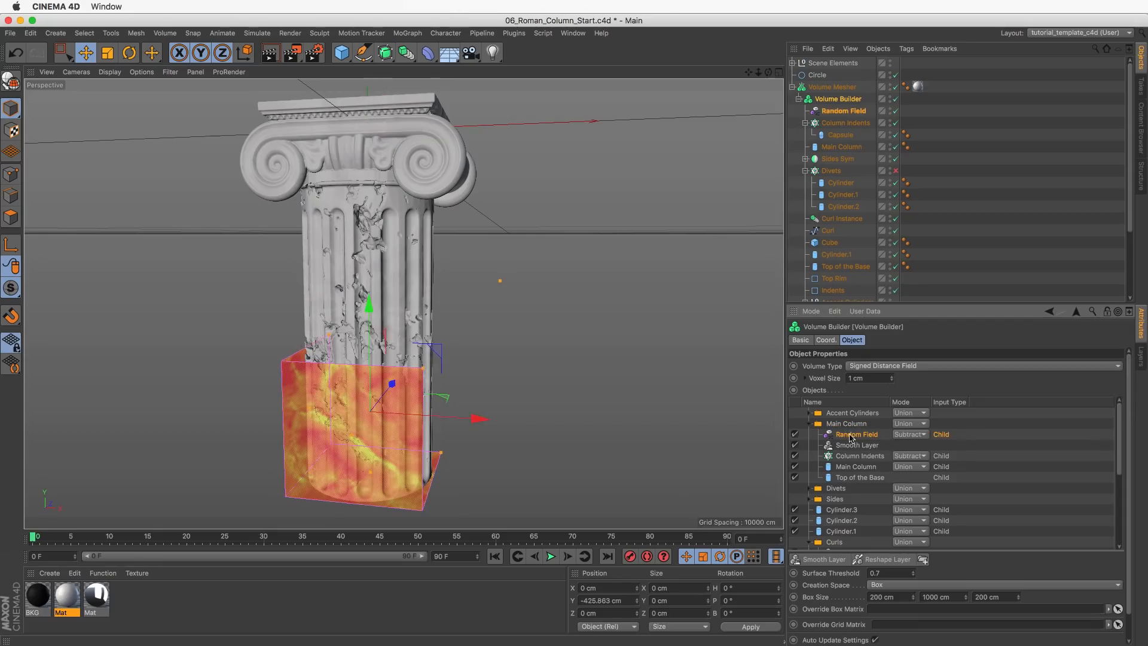
pyautogui.moveTo(856, 435); pyautogui.dragTo(849, 413)
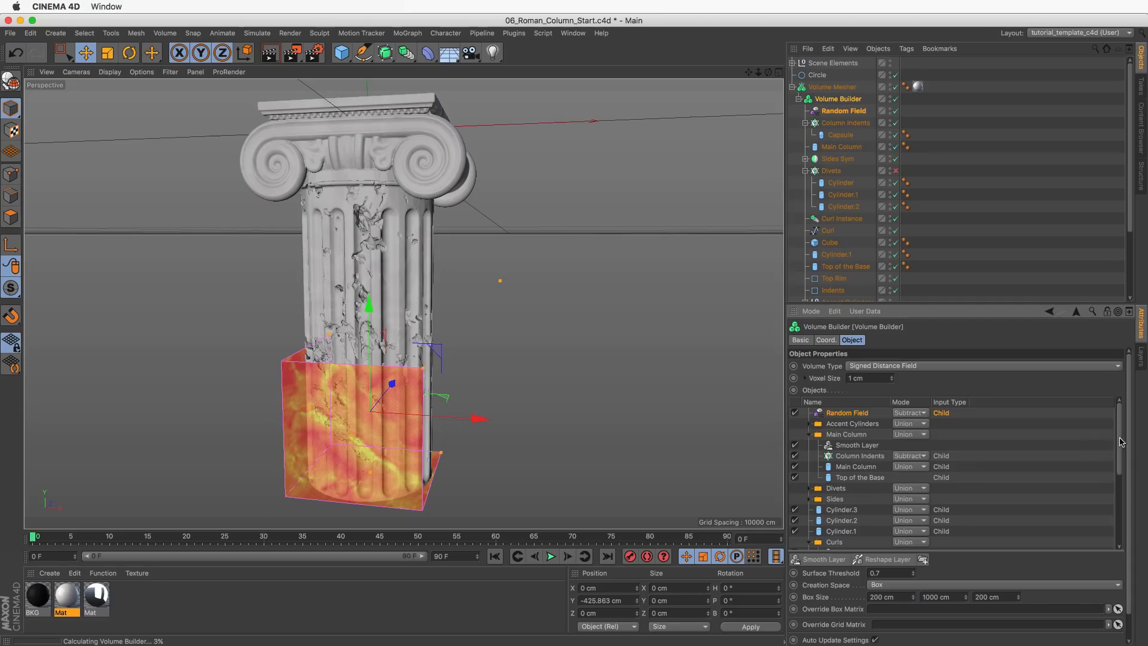
pyautogui.click(810, 434)
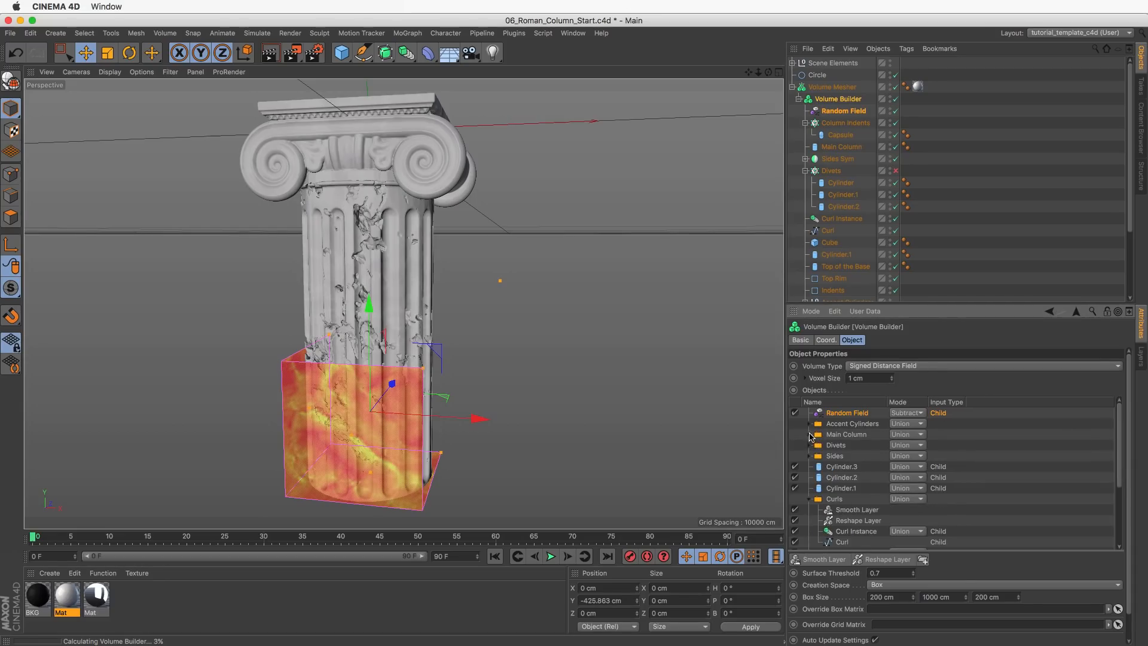
pyautogui.click(810, 498)
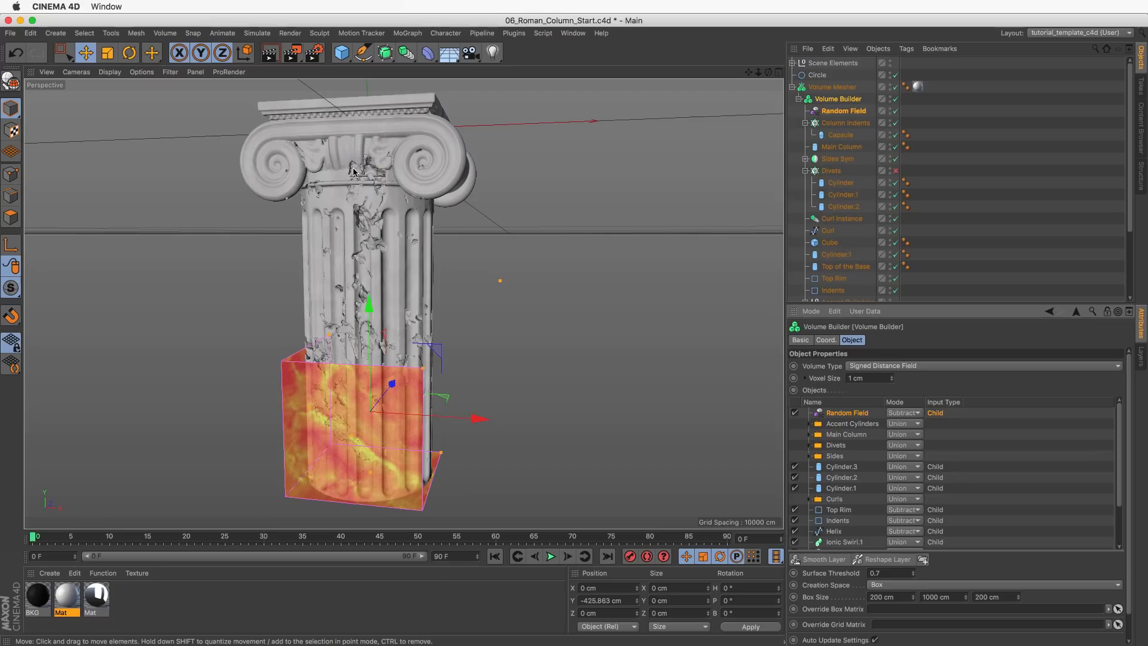
# Review the Random Field's noise and remapping settings.
pyautogui.click(798, 99)
pyautogui.click(804, 88)
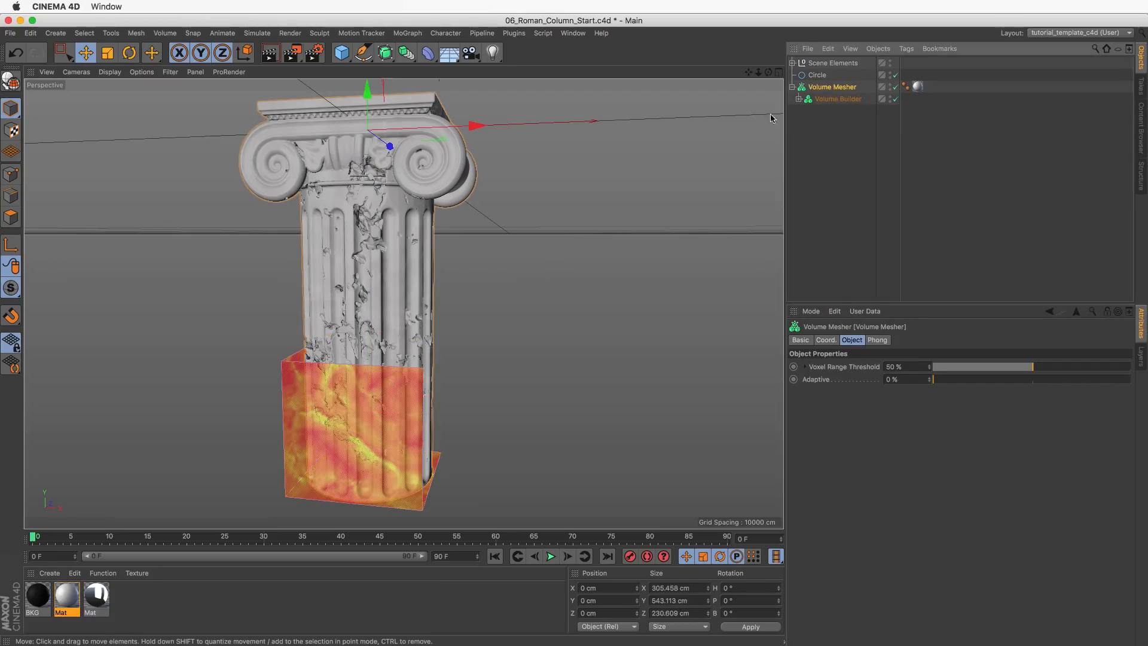
pyautogui.click(798, 98)
pyautogui.click(842, 111)
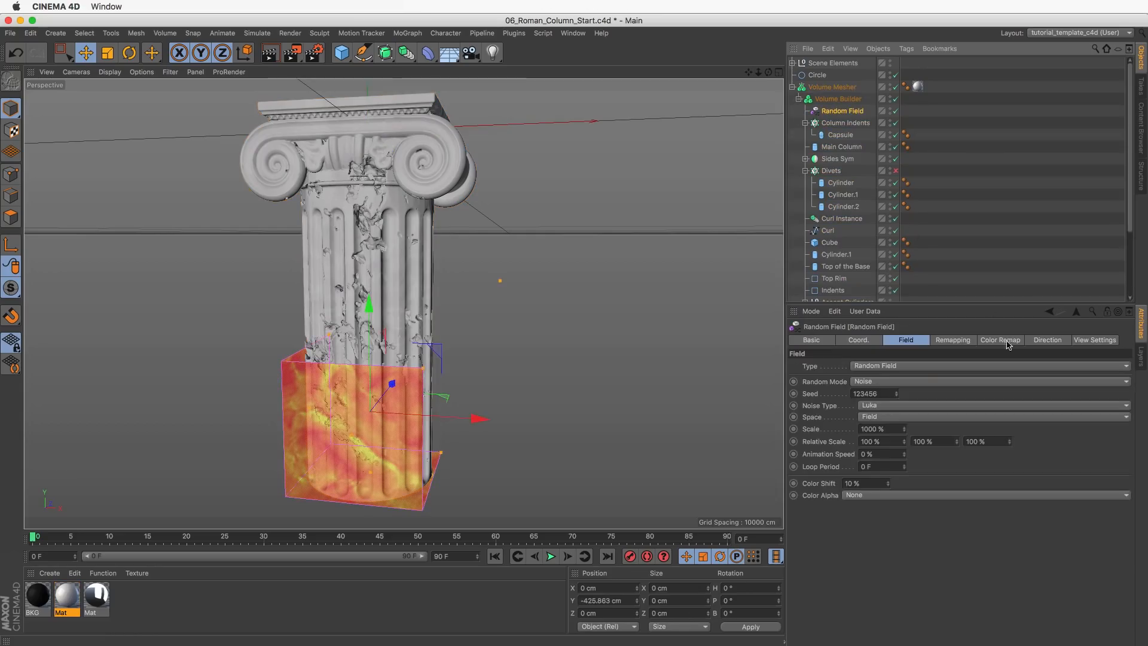
pyautogui.click(953, 339)
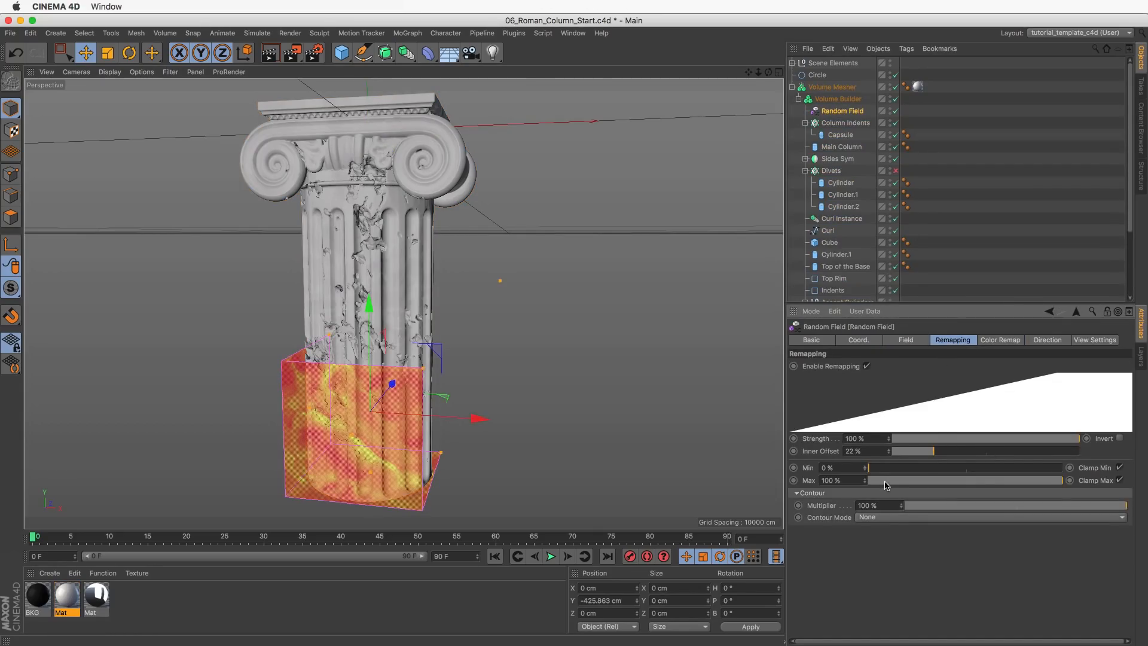
# Collapse the Volume Mesher hierarchy and bake the Volume Mesher as an Alembic file.
pyautogui.click(792, 86)
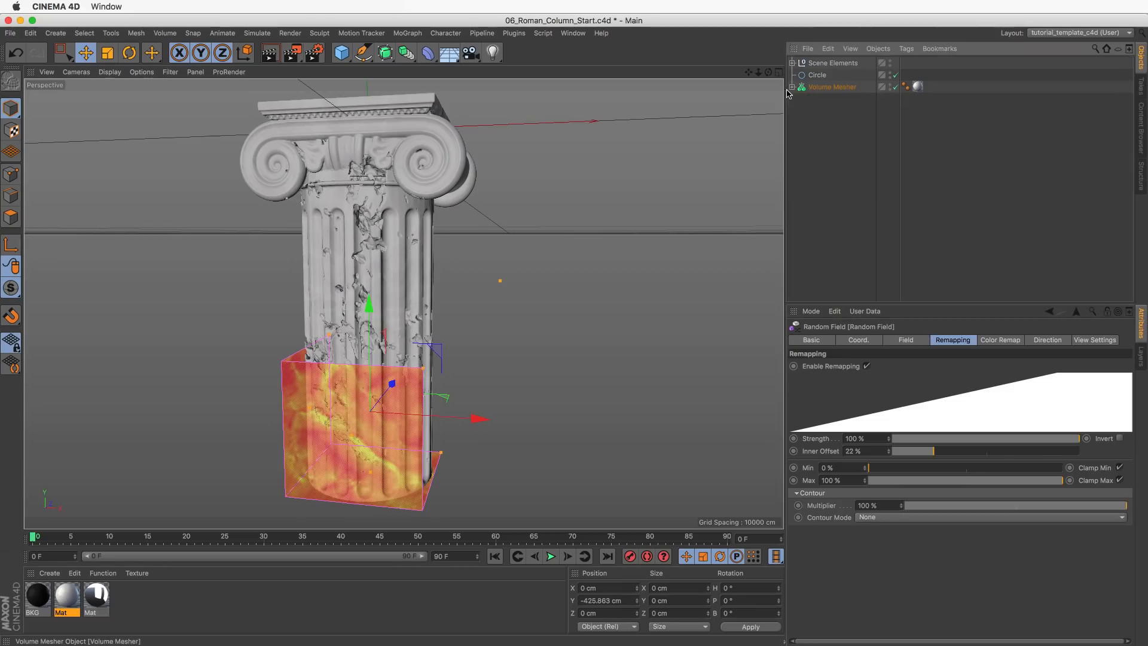
pyautogui.click(831, 87)
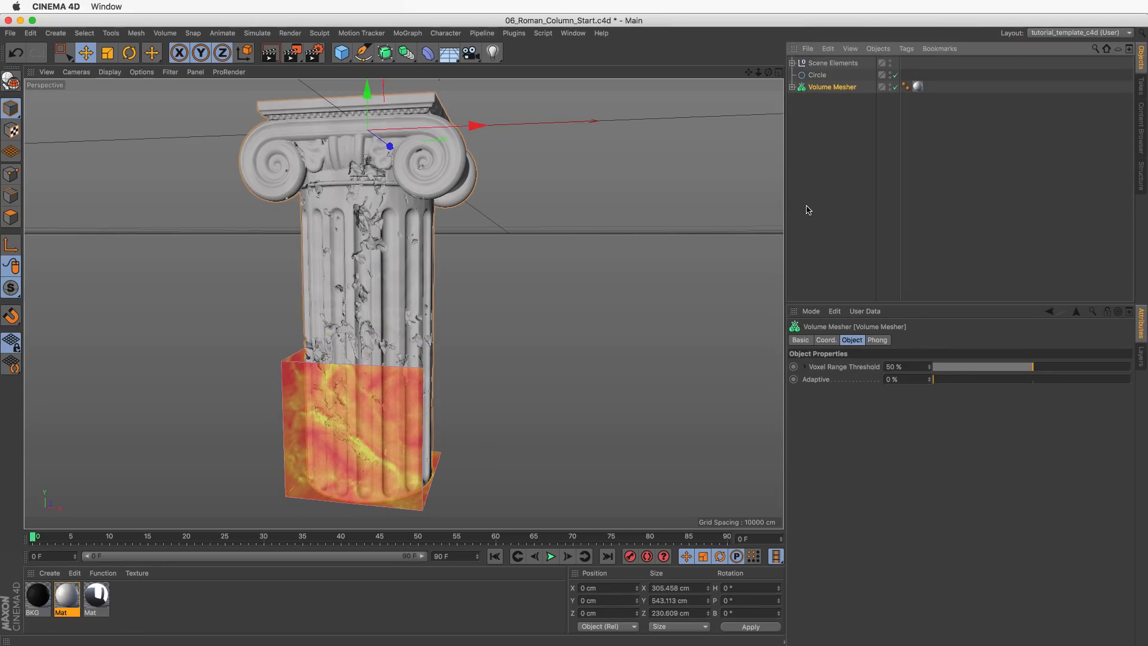
pyautogui.rightClick(832, 87)
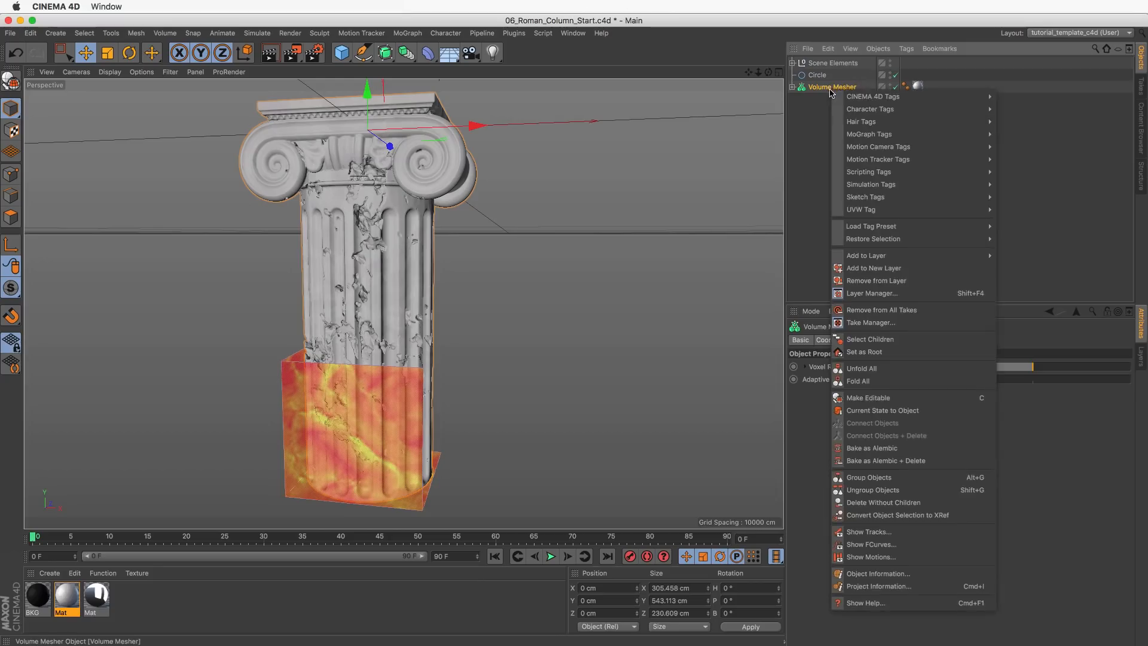
pyautogui.click(882, 448)
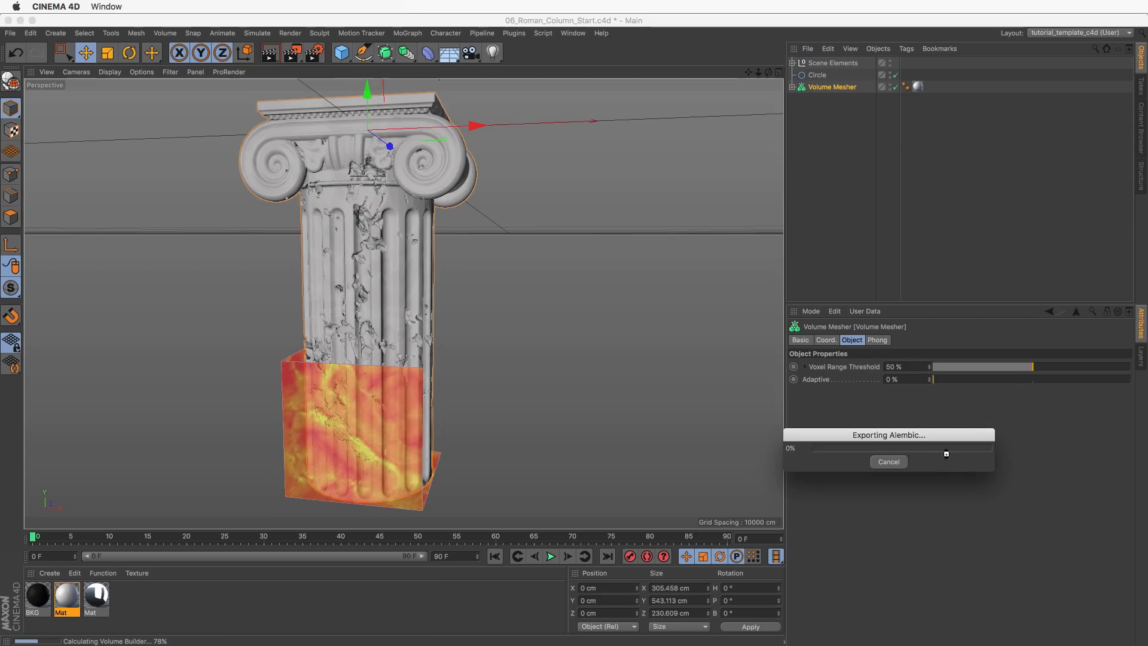
pyautogui.moveTo(888, 437); pyautogui.dragTo(710, 363)
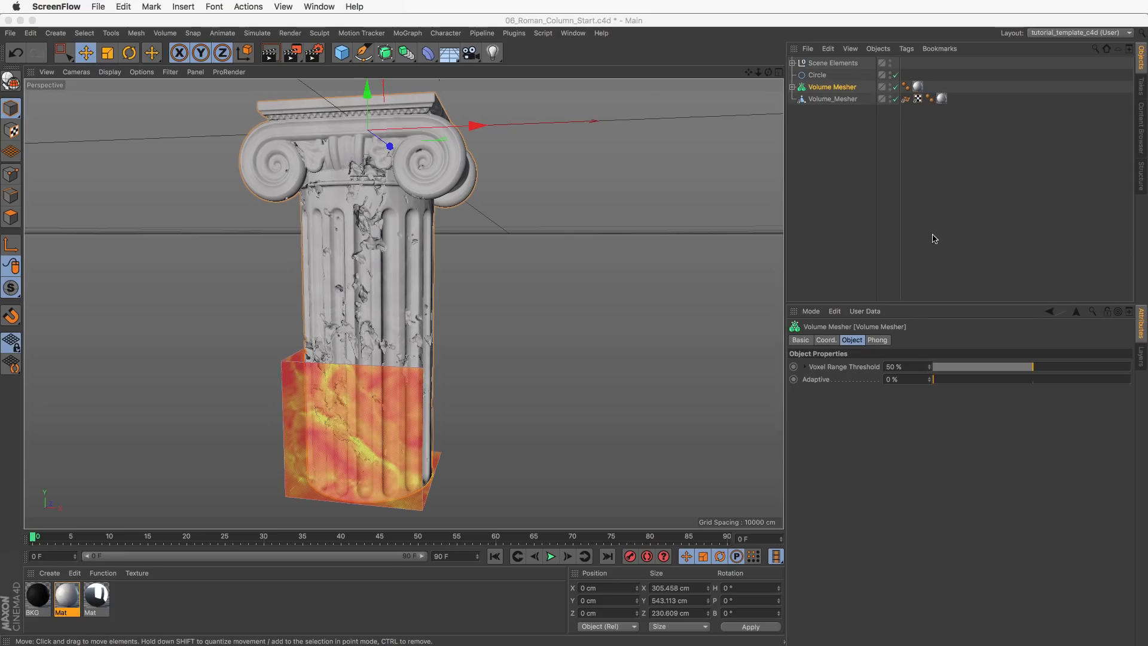
# Check the baked Volume_Mesher object's Alembic file path and locate its alembic folder inside PROJECT FILES.
pyautogui.click(836, 100)
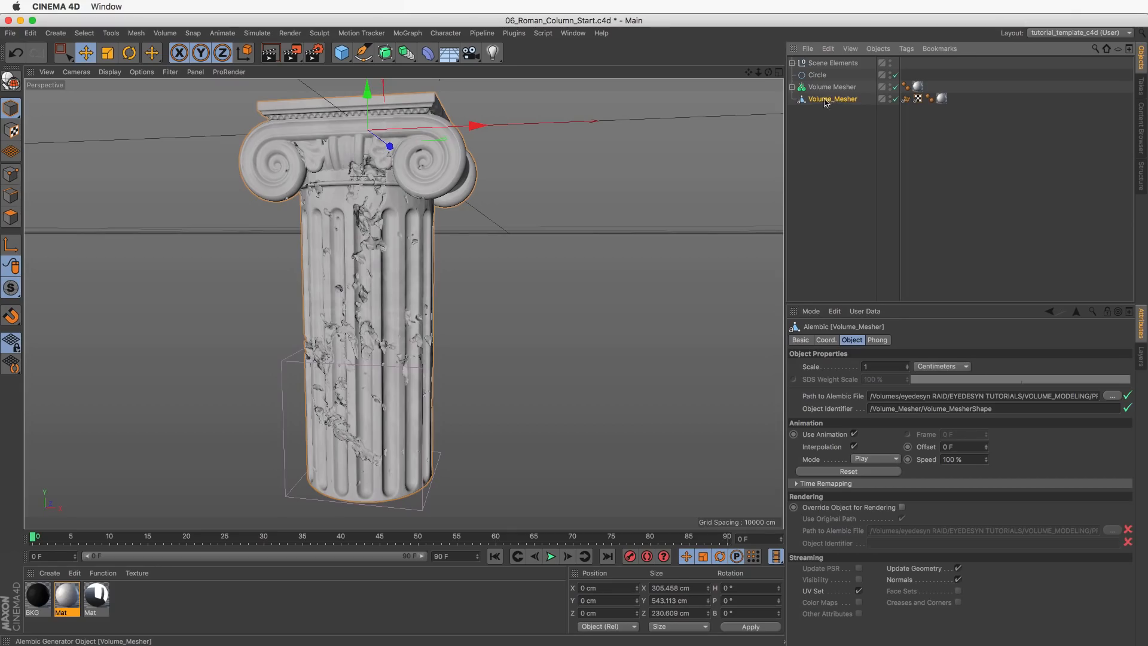
pyautogui.click(903, 396)
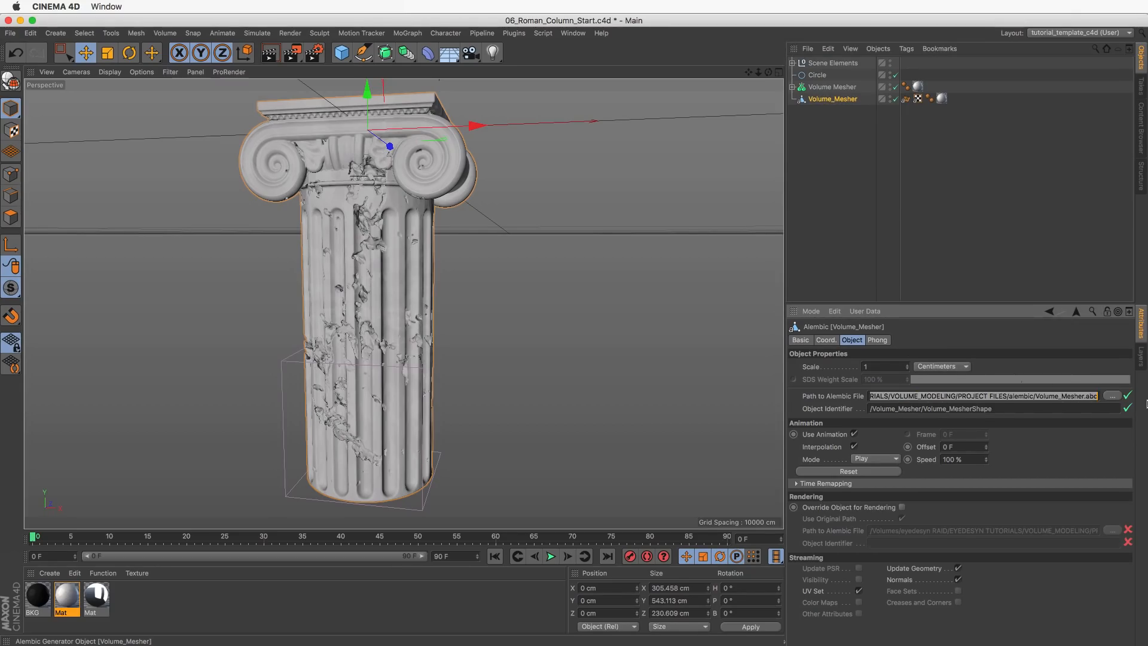
pyautogui.click(1112, 397)
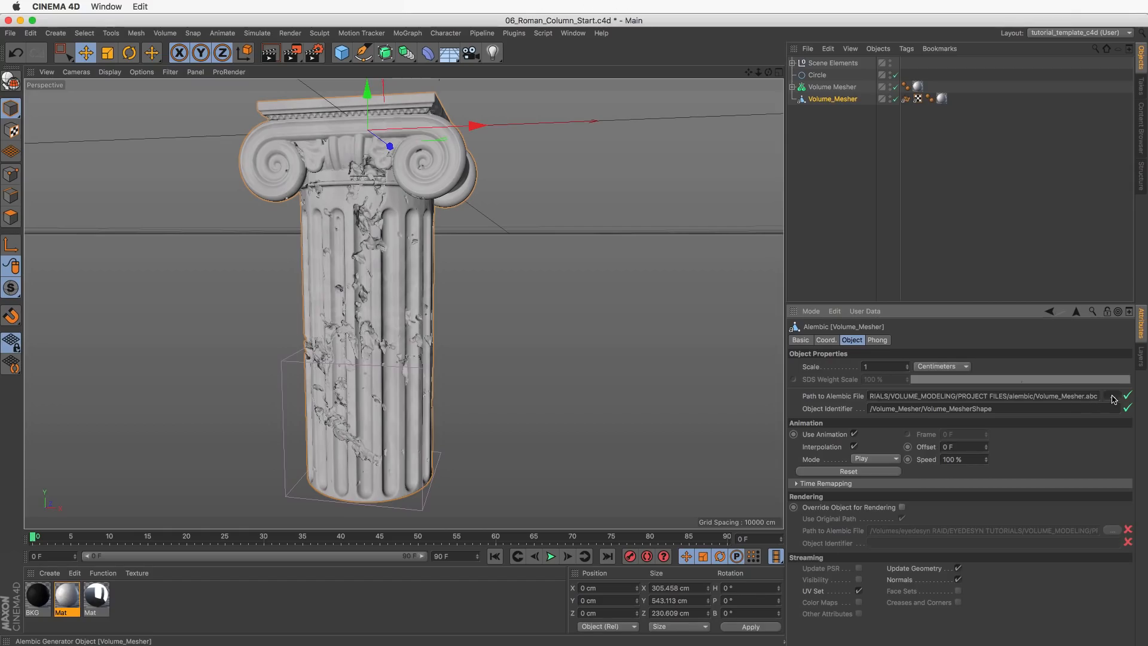
pyautogui.click(559, 78)
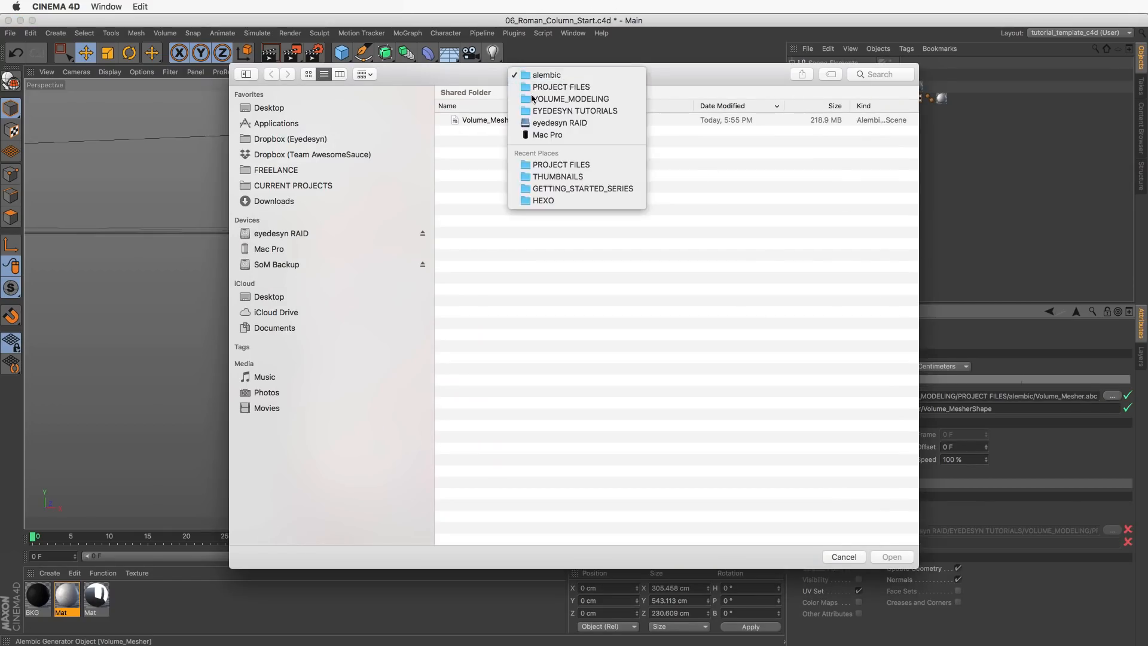
pyautogui.click(559, 86)
pyautogui.click(442, 131)
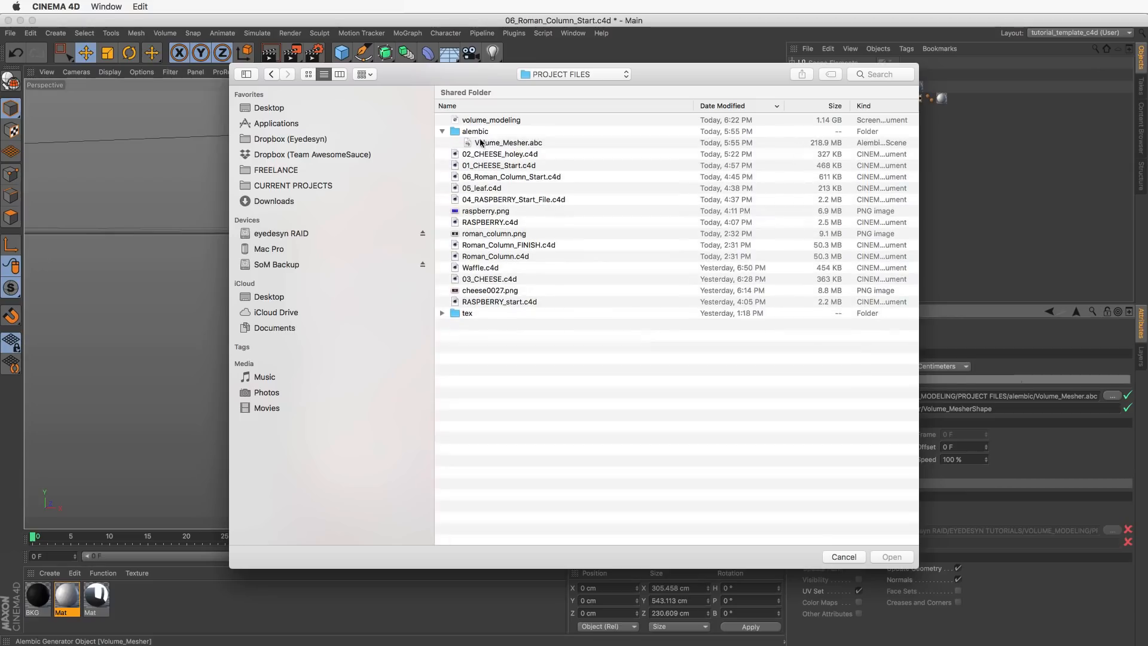
pyautogui.click(843, 557)
# Create a new project and open Volume_Mesher.abc from the alembic folder with the default import settings.
pyautogui.click(10, 33)
pyautogui.click(23, 47)
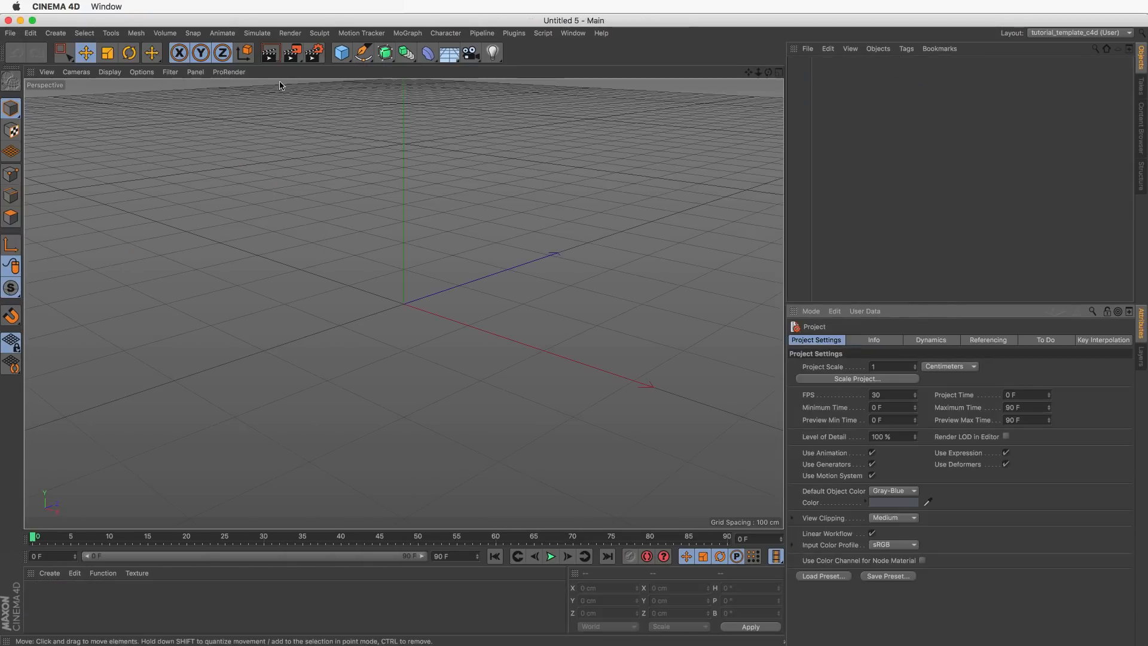
pyautogui.click(10, 33)
pyautogui.click(27, 60)
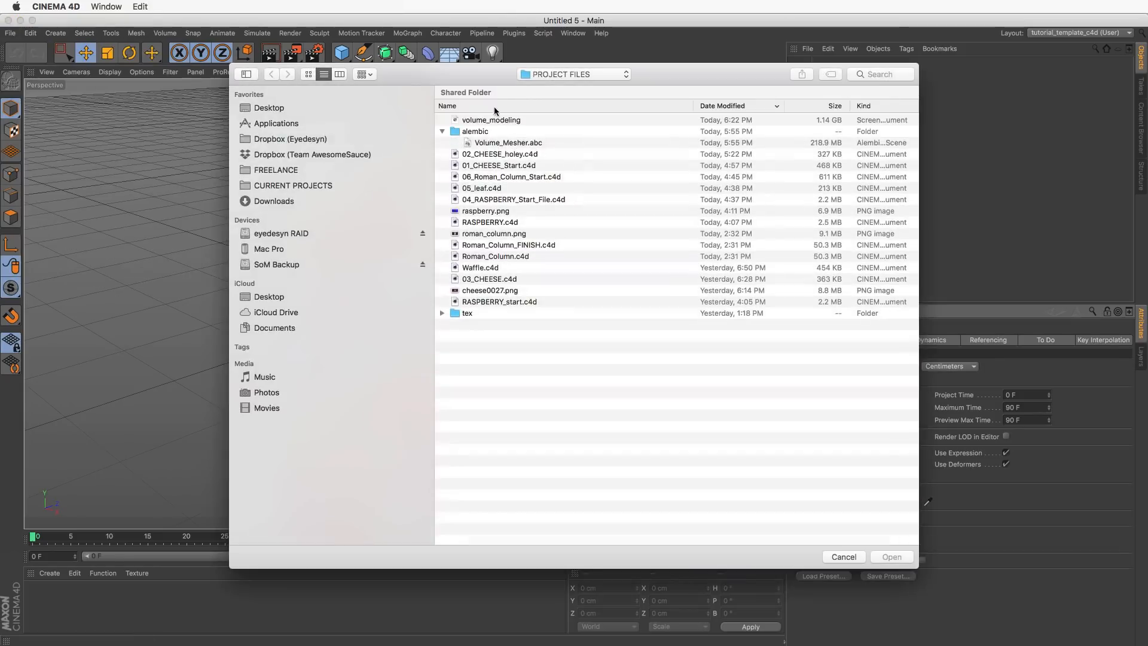
pyautogui.doubleClick(473, 143)
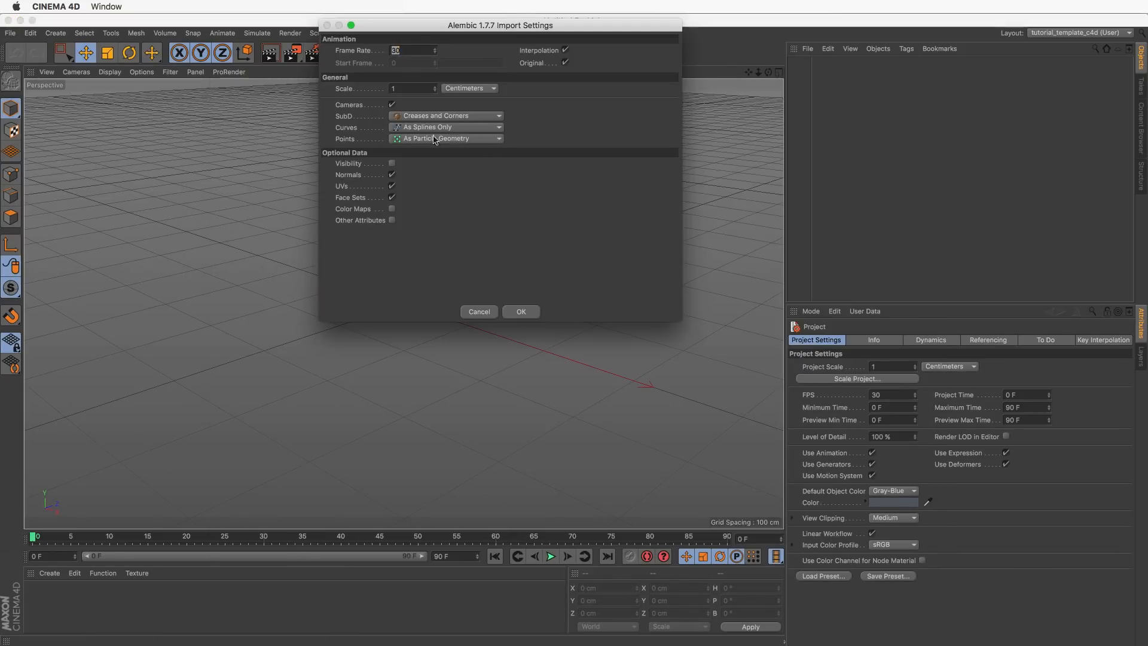
pyautogui.click(521, 311)
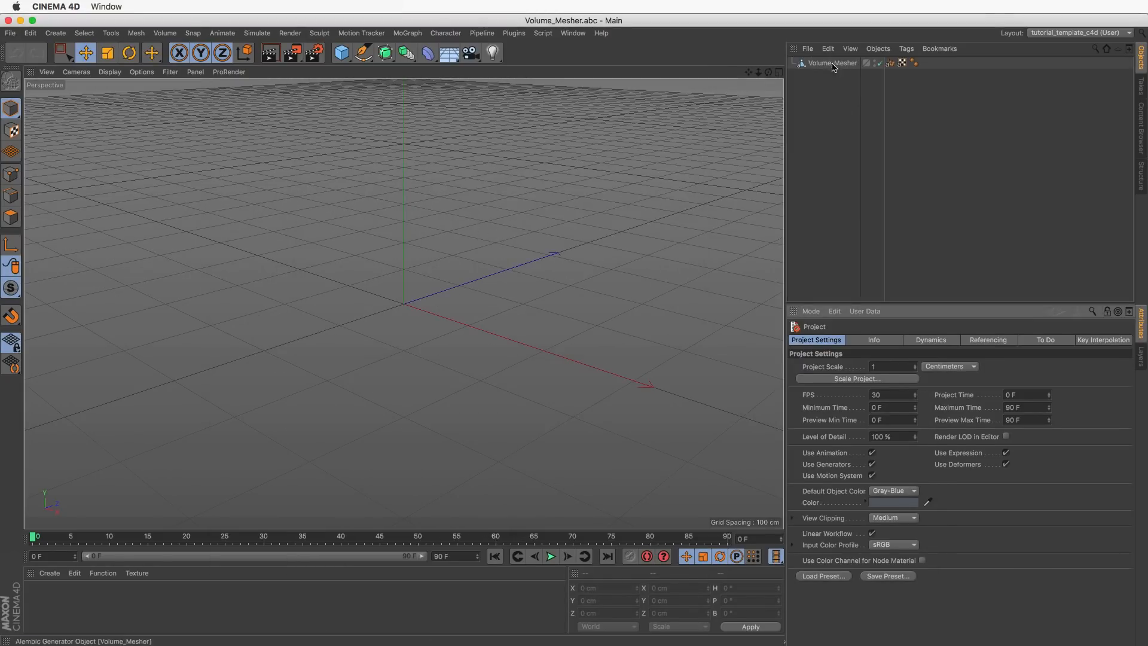
# Try rotating the imported Alembic column, and undo the rotation.
pyautogui.keyDown('alt'); pyautogui.moveTo(651, 138); pyautogui.dragTo(620, 156, button='right'); pyautogui.keyUp('alt')
pyautogui.keyDown('alt'); pyautogui.moveTo(620, 156); pyautogui.dragTo(589, 197); pyautogui.keyUp('alt')
pyautogui.click(831, 62)
pyautogui.press('r')
pyautogui.press('super+z')
pyautogui.press('e')
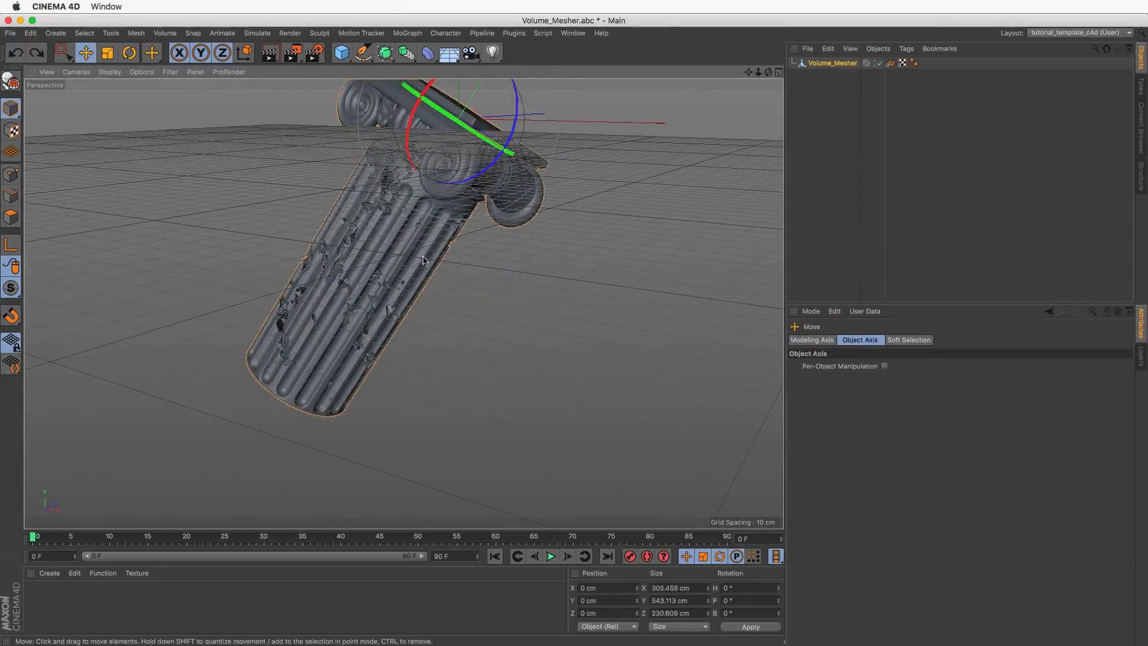
pyautogui.keyDown('alt'); pyautogui.moveTo(481, 259); pyautogui.dragTo(391, 314, button='middle'); pyautogui.keyUp('alt')
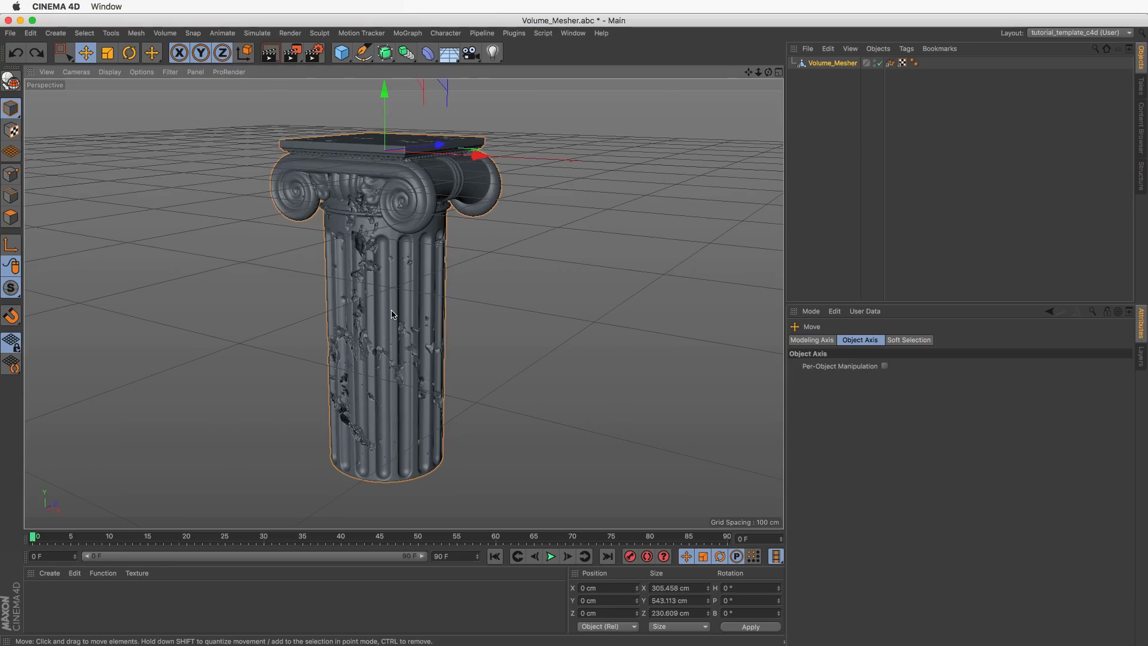